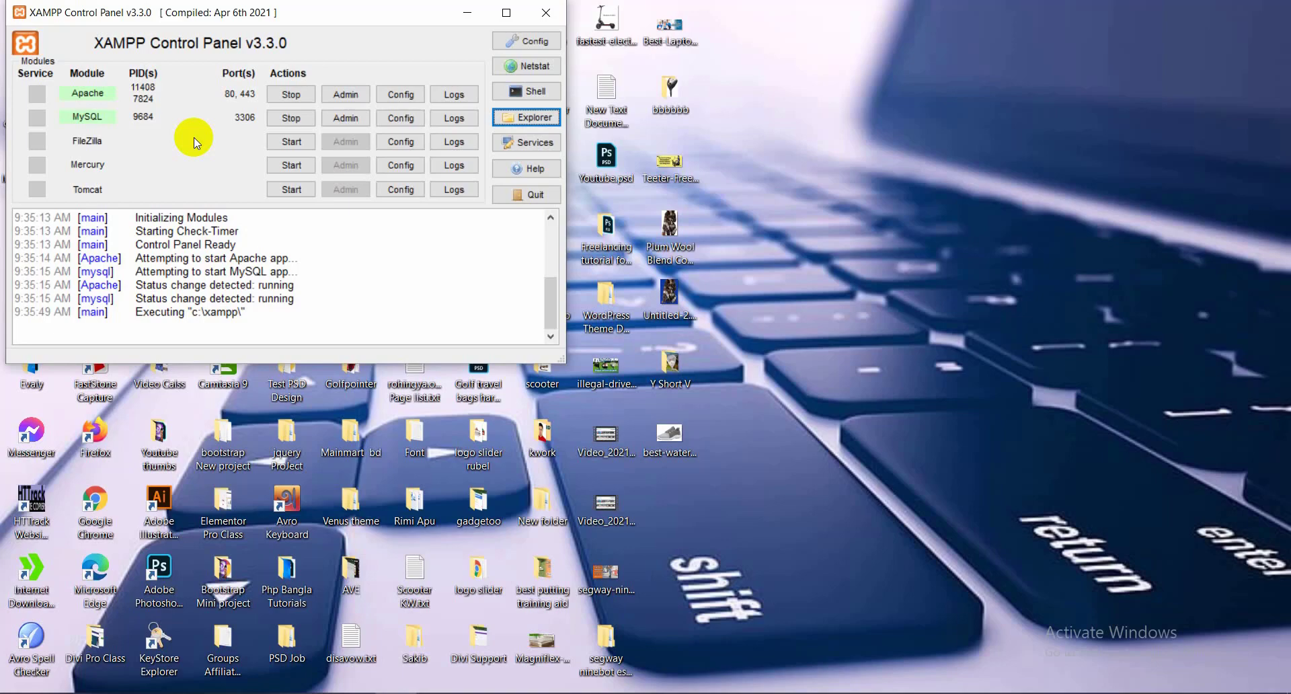
# Browse This PC and look inside the Freelancing Info (D:) drive
pyautogui.click(469, 11)
pyautogui.doubleClick(13, 30)
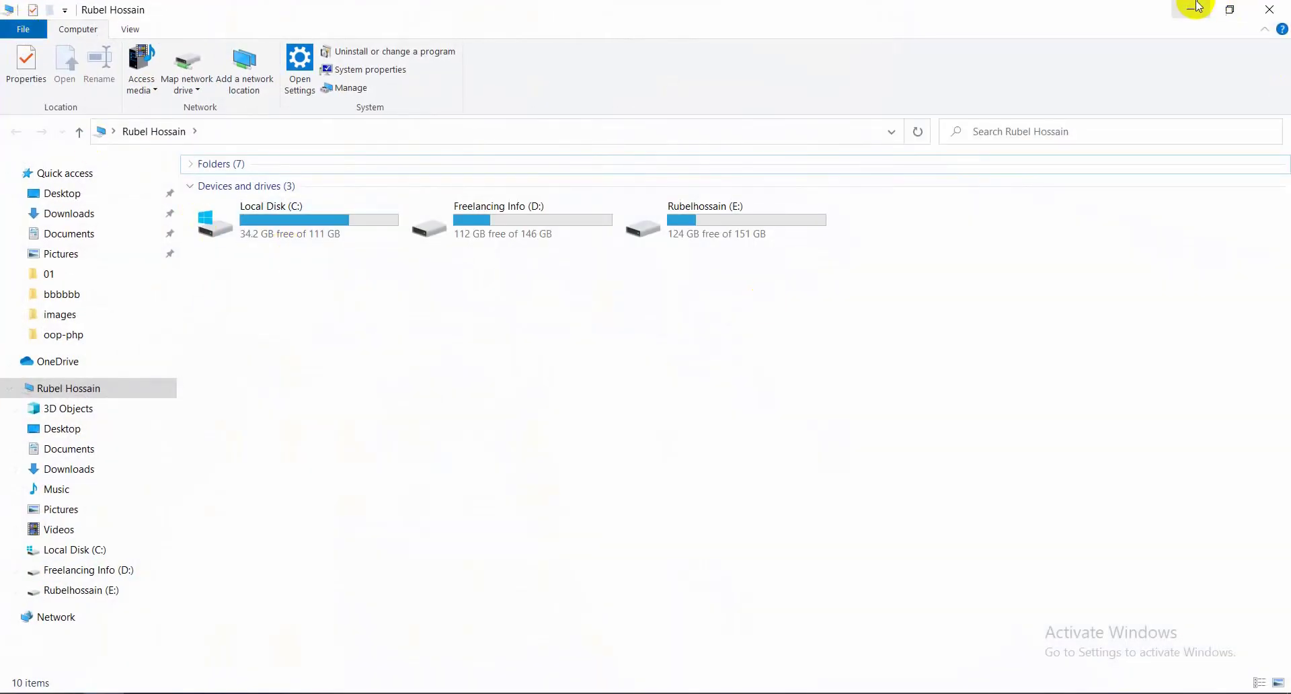
pyautogui.click(1198, 7)
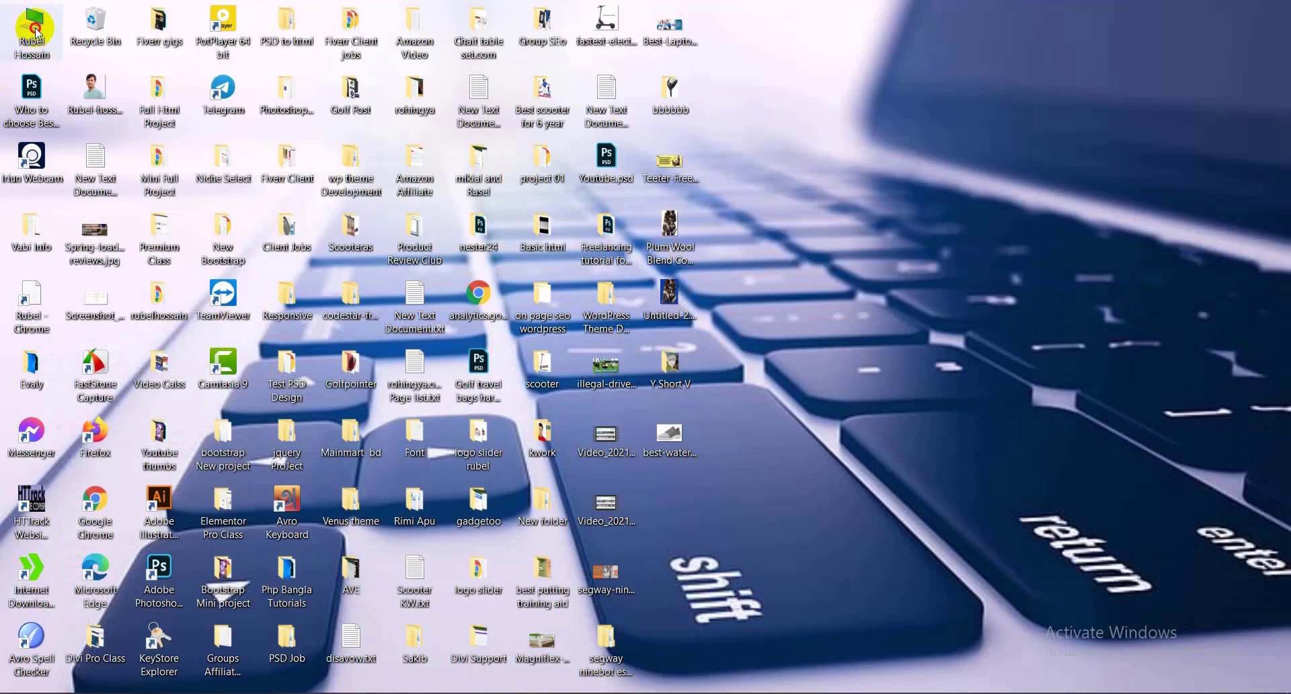
pyautogui.doubleClick(33, 28)
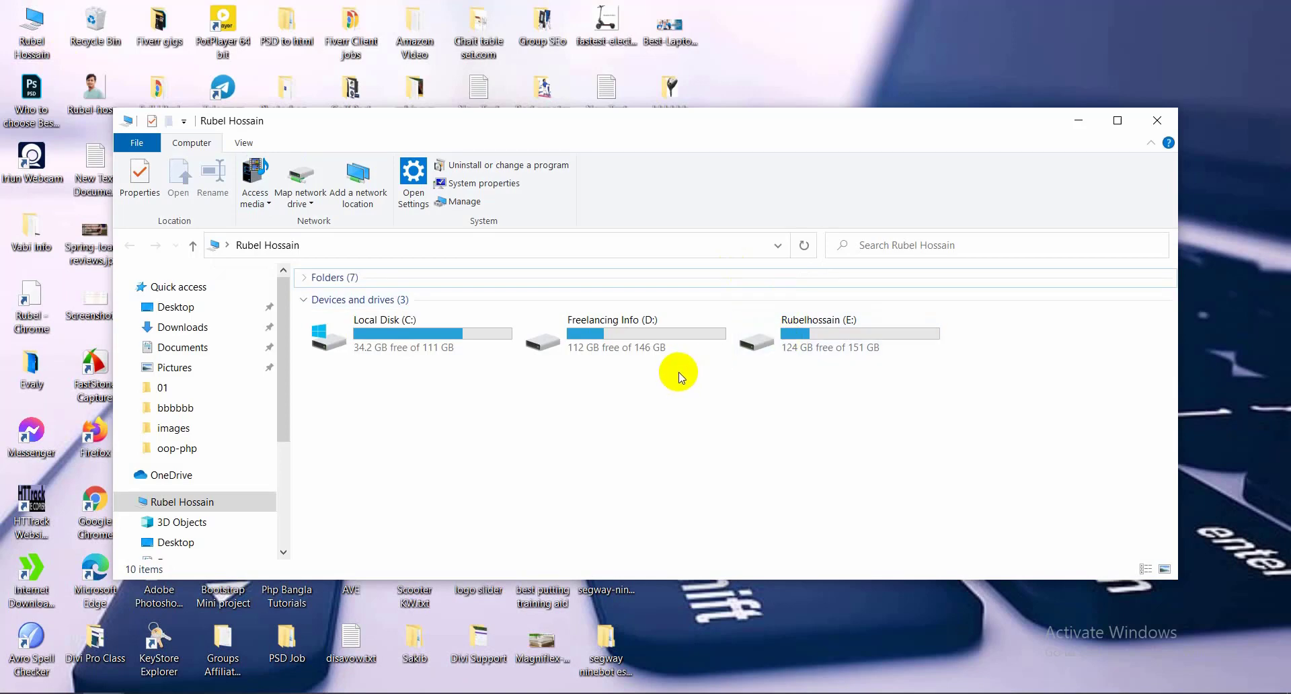
pyautogui.doubleClick(614, 321)
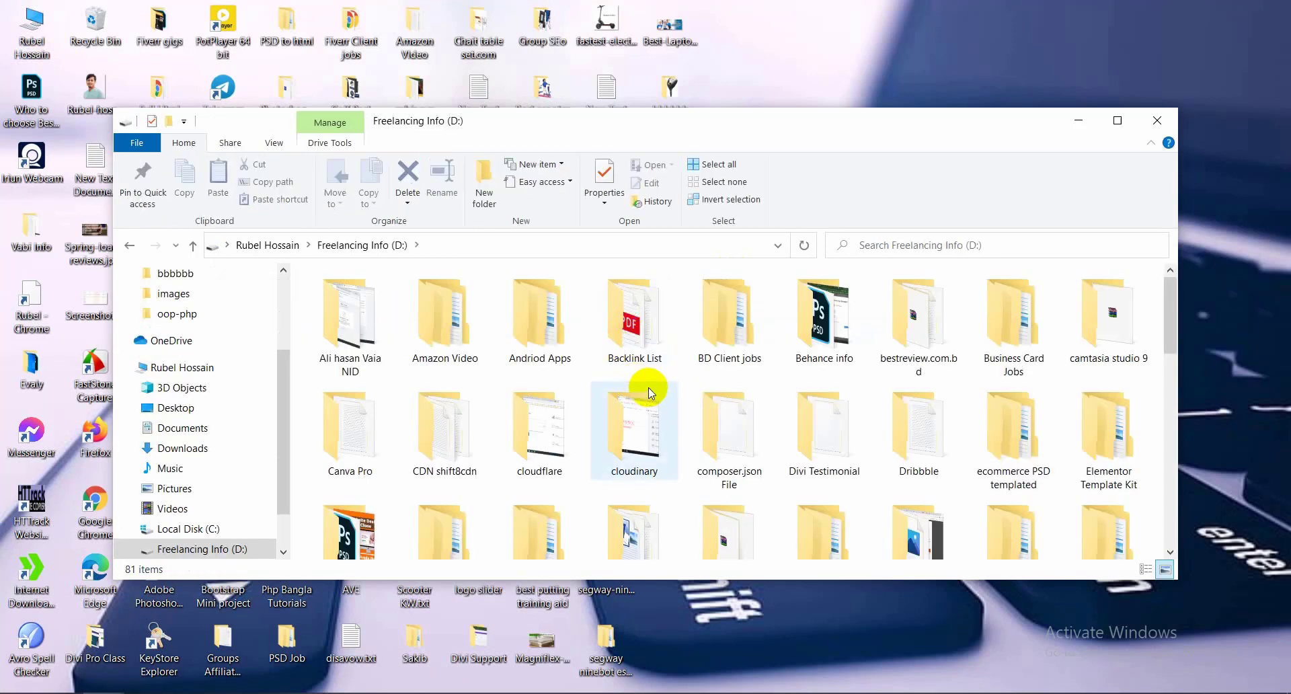
pyautogui.hotkey('alt', 'Left')
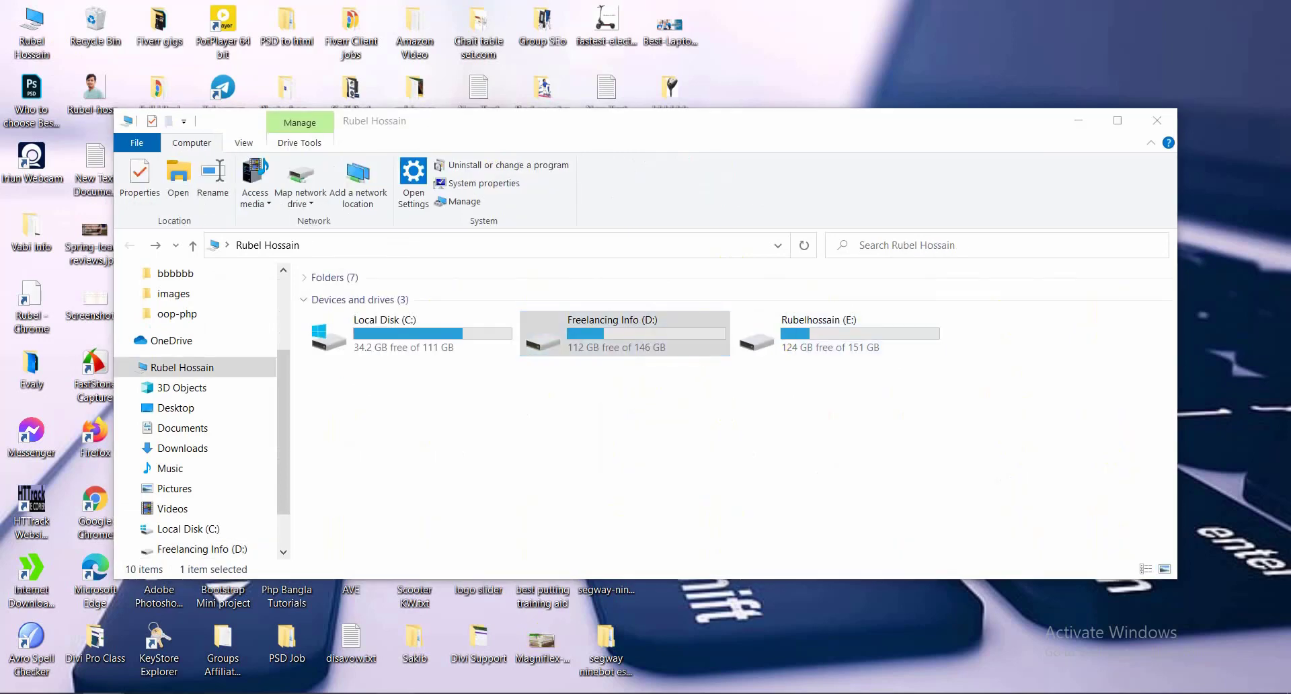
# Open C:\xampp in File Explorer from the XAMPP Control Panel's Explorer button
pyautogui.hotkey('alt', 'Tab')
pyautogui.click(506, 13)
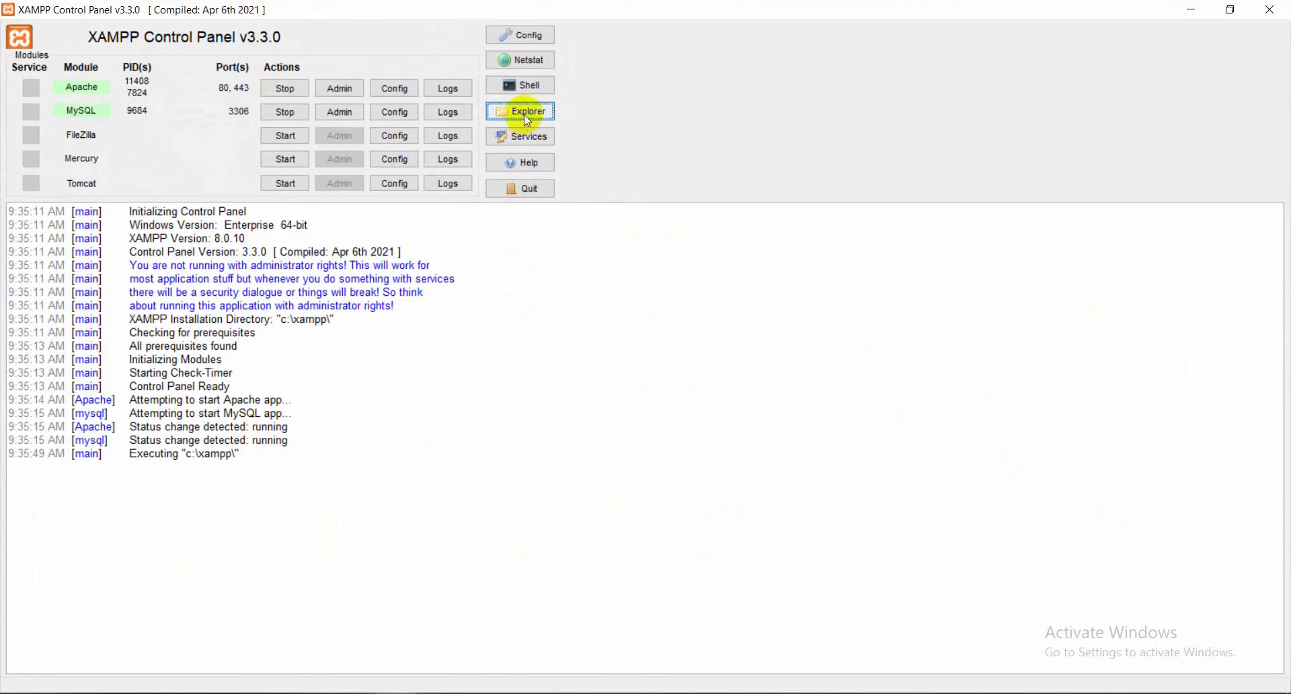
pyautogui.click(1230, 9)
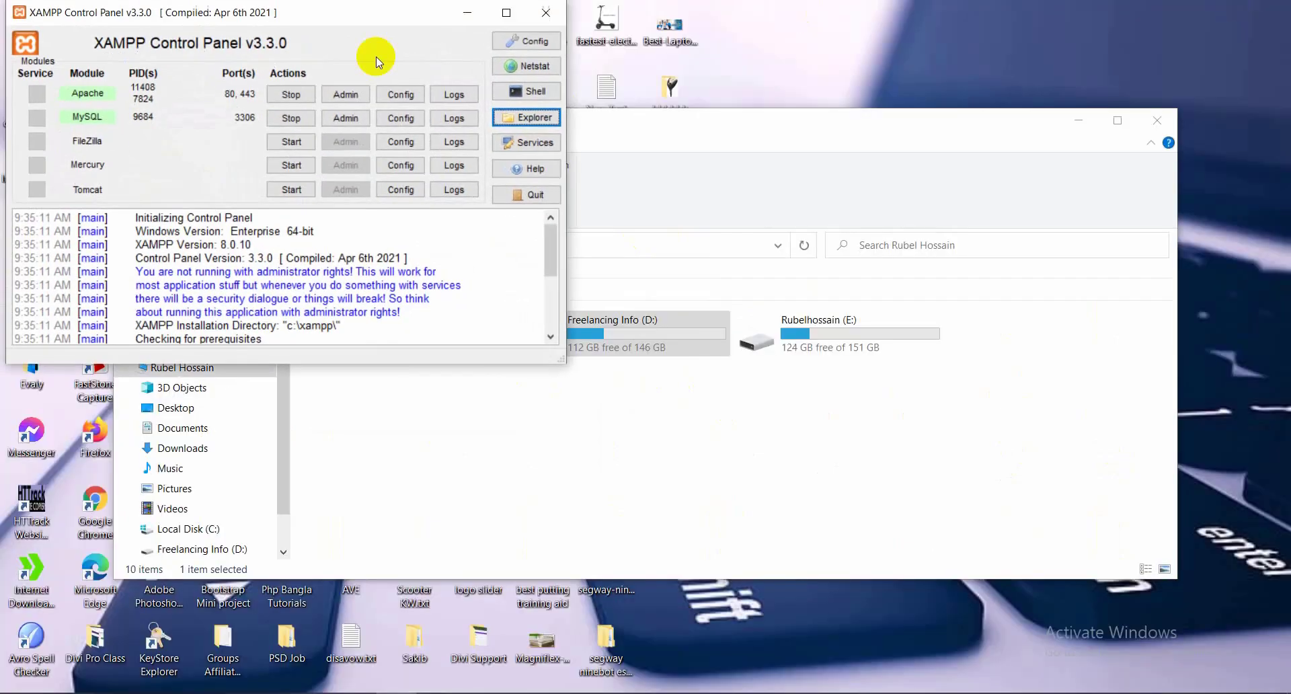
pyautogui.click(1079, 121)
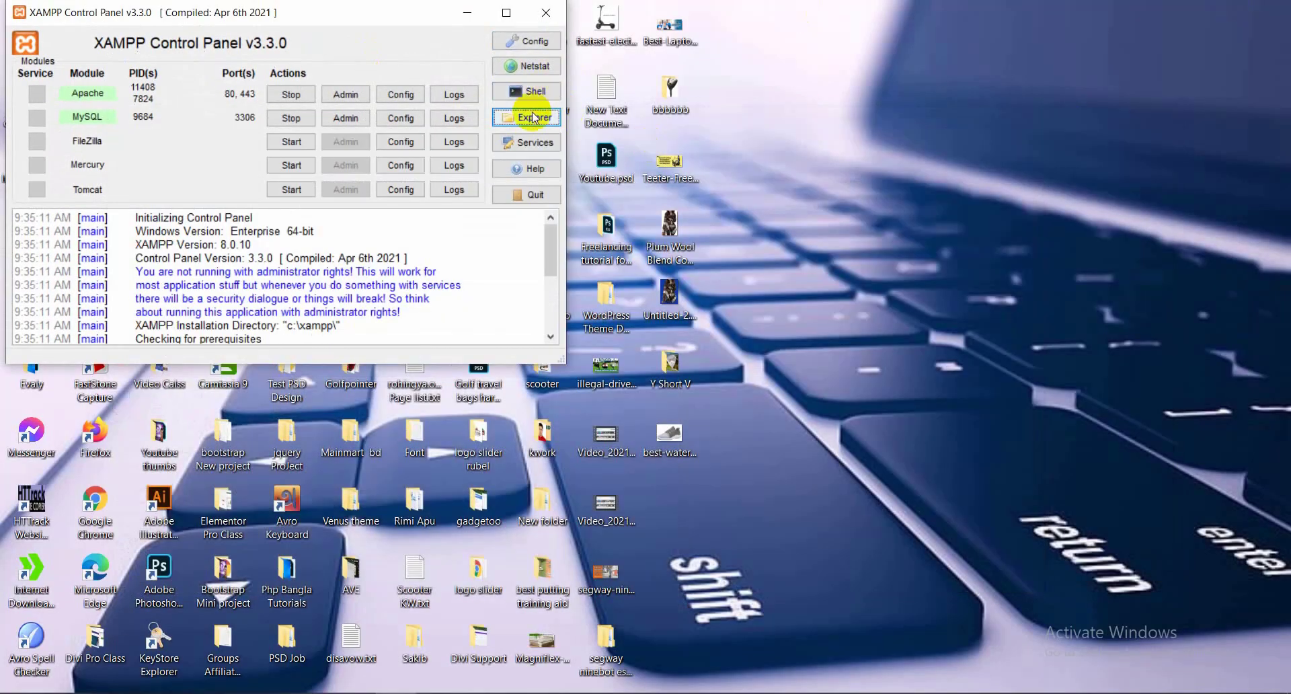
pyautogui.click(536, 120)
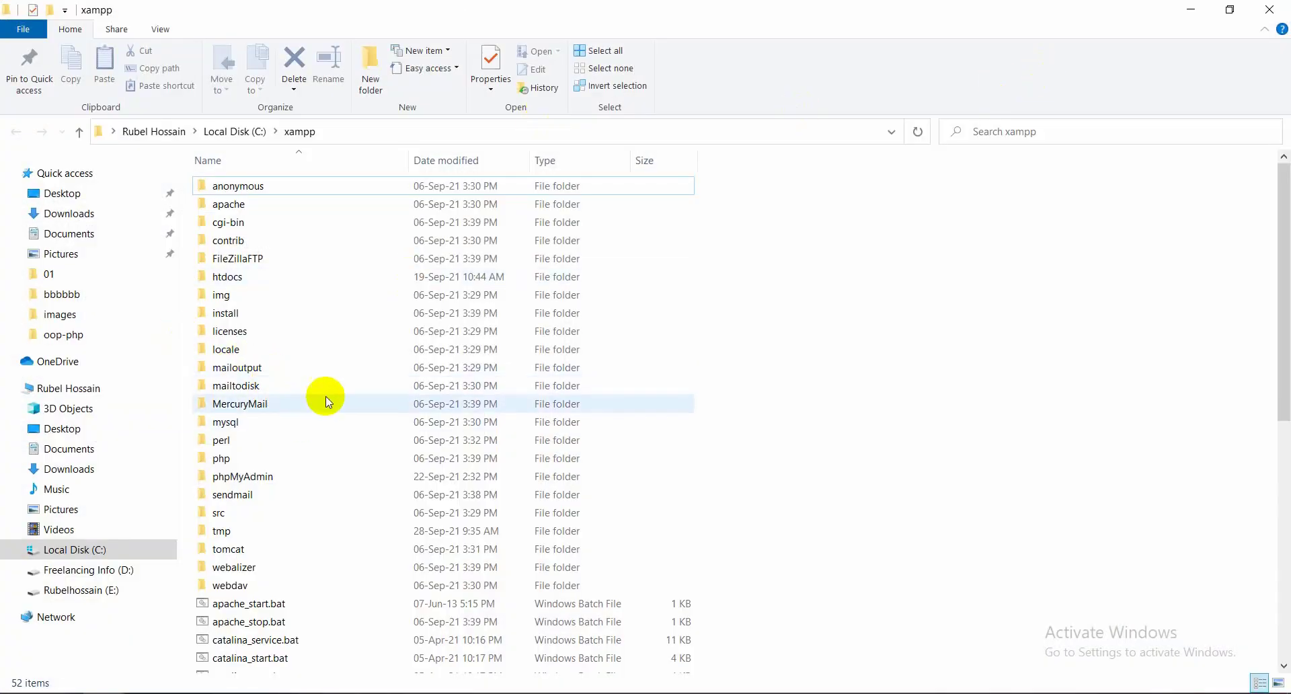
# Open the htdocs folder and bring up its context menu on empty space
pyautogui.doubleClick(274, 280)
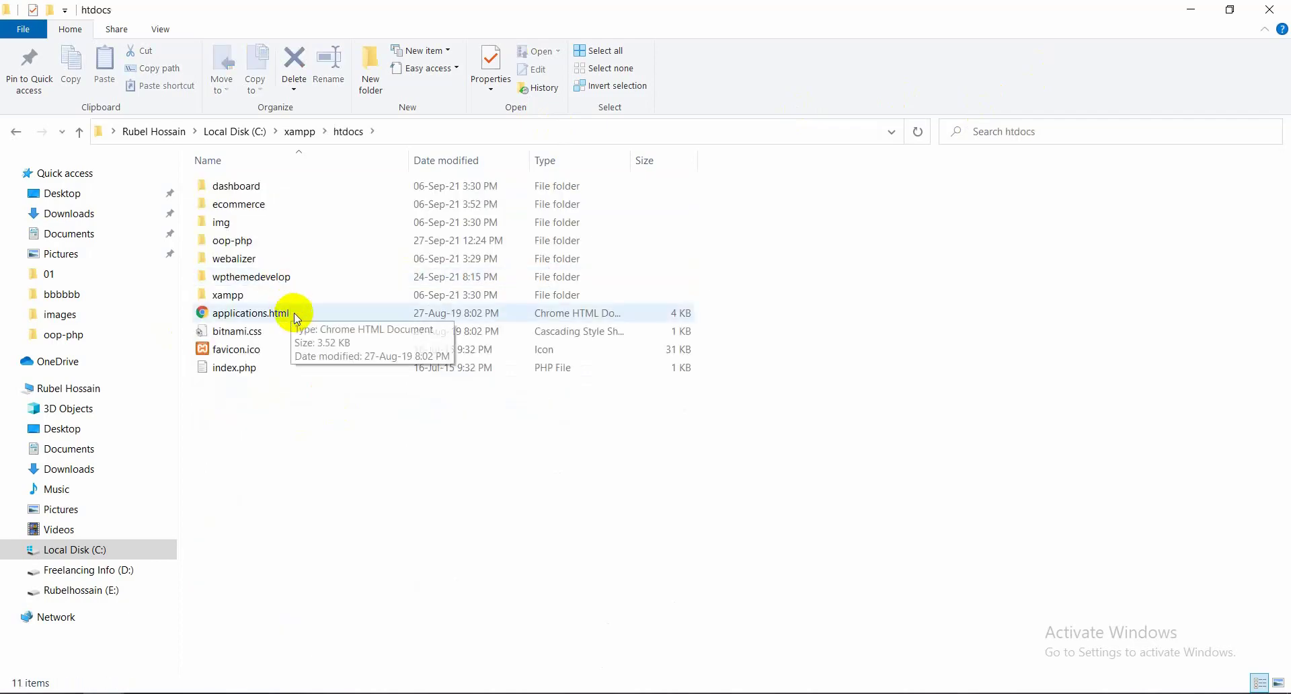
pyautogui.rightClick(818, 338)
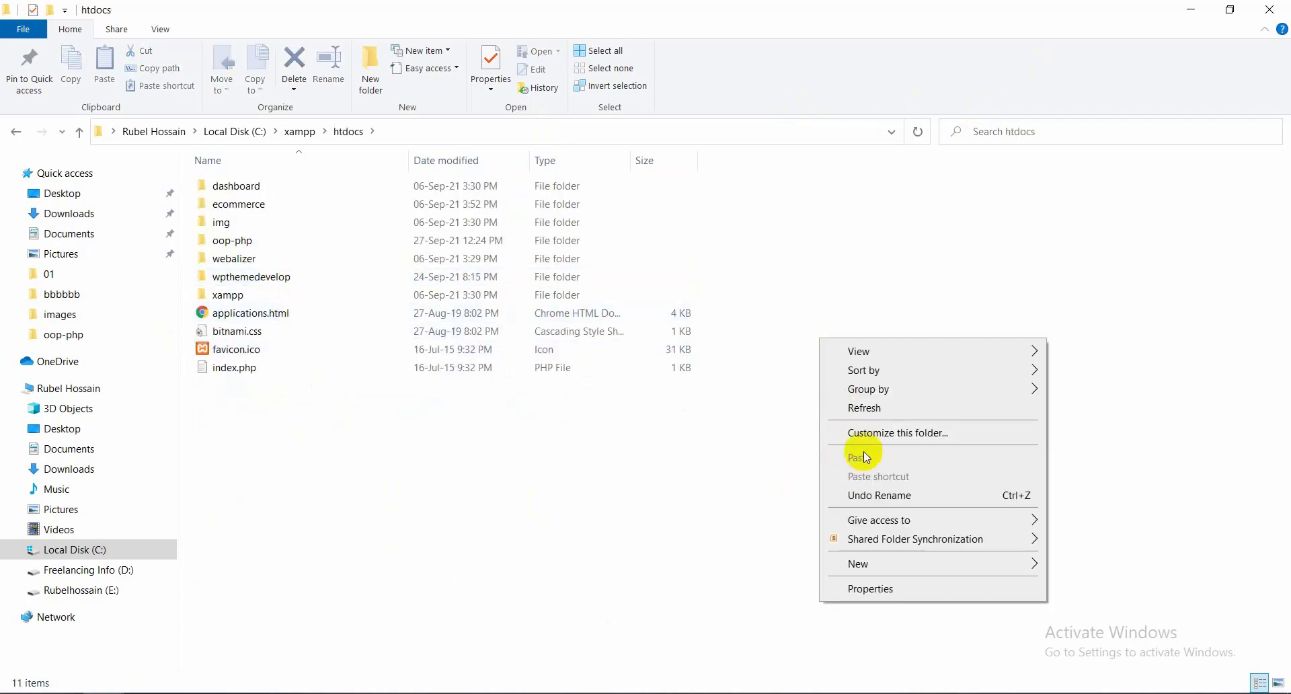
pyautogui.click(870, 409)
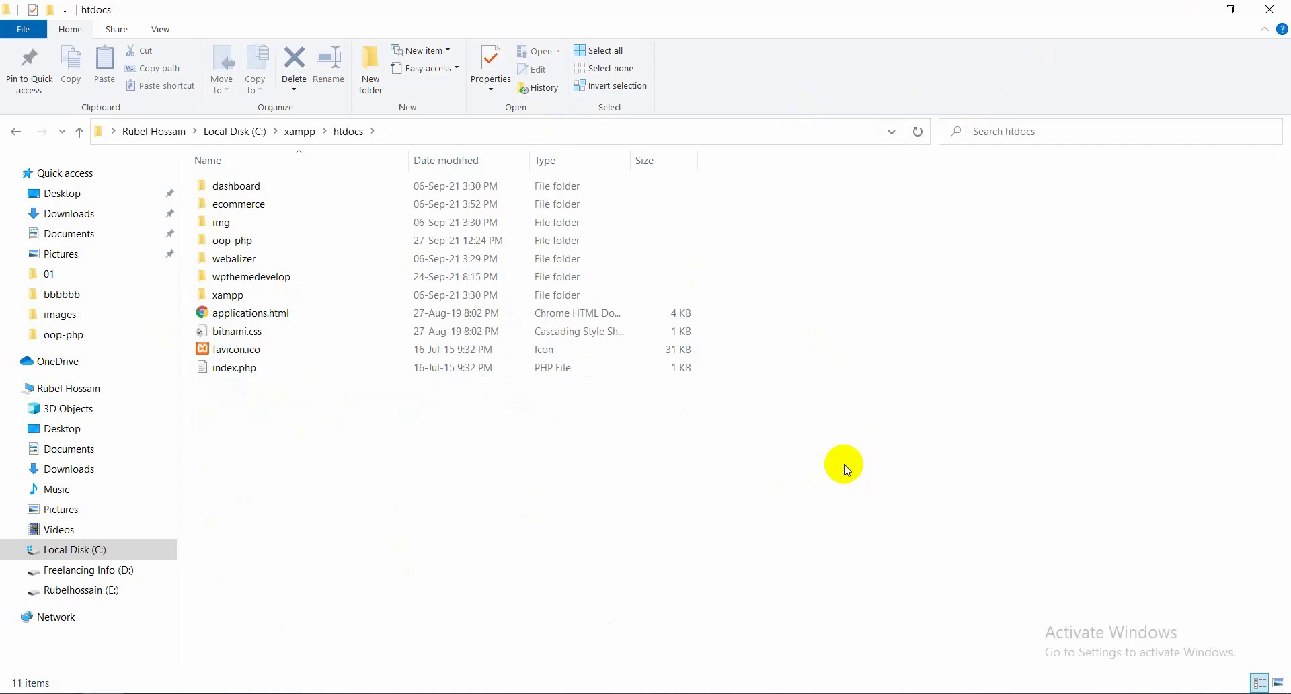
pyautogui.click(831, 368)
pyautogui.rightClick(831, 367)
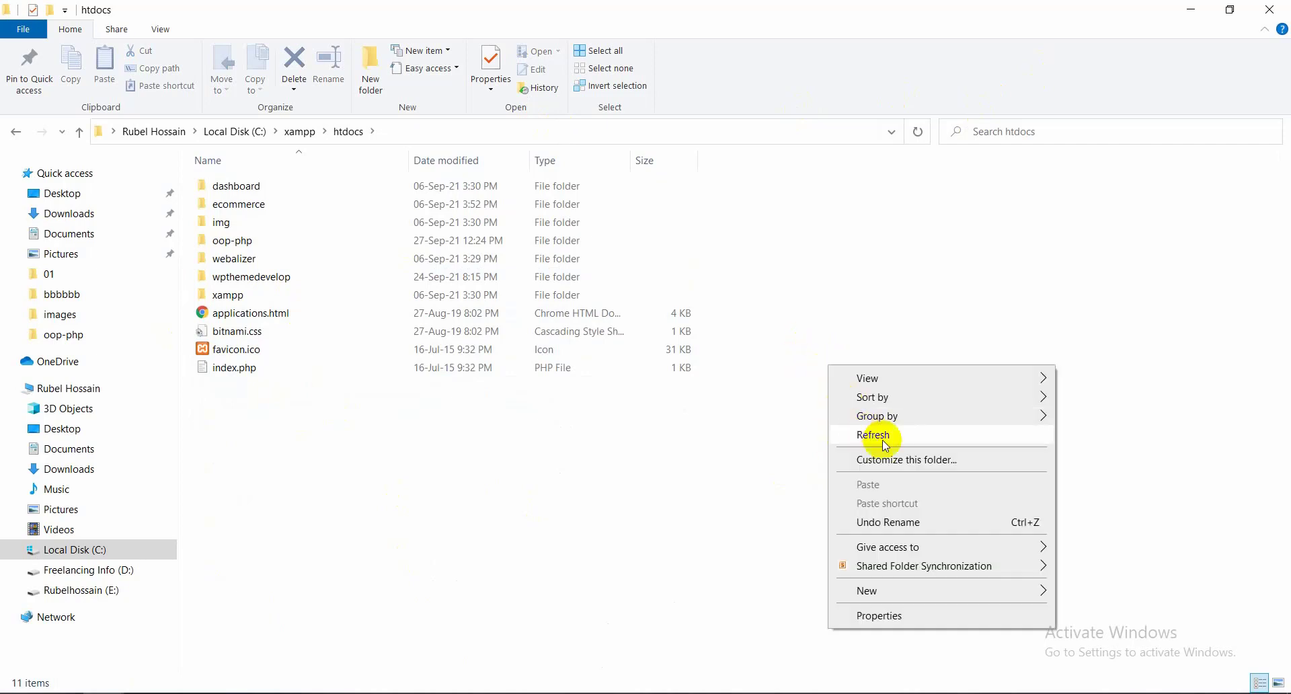
pyautogui.click(838, 354)
pyautogui.rightClick(839, 358)
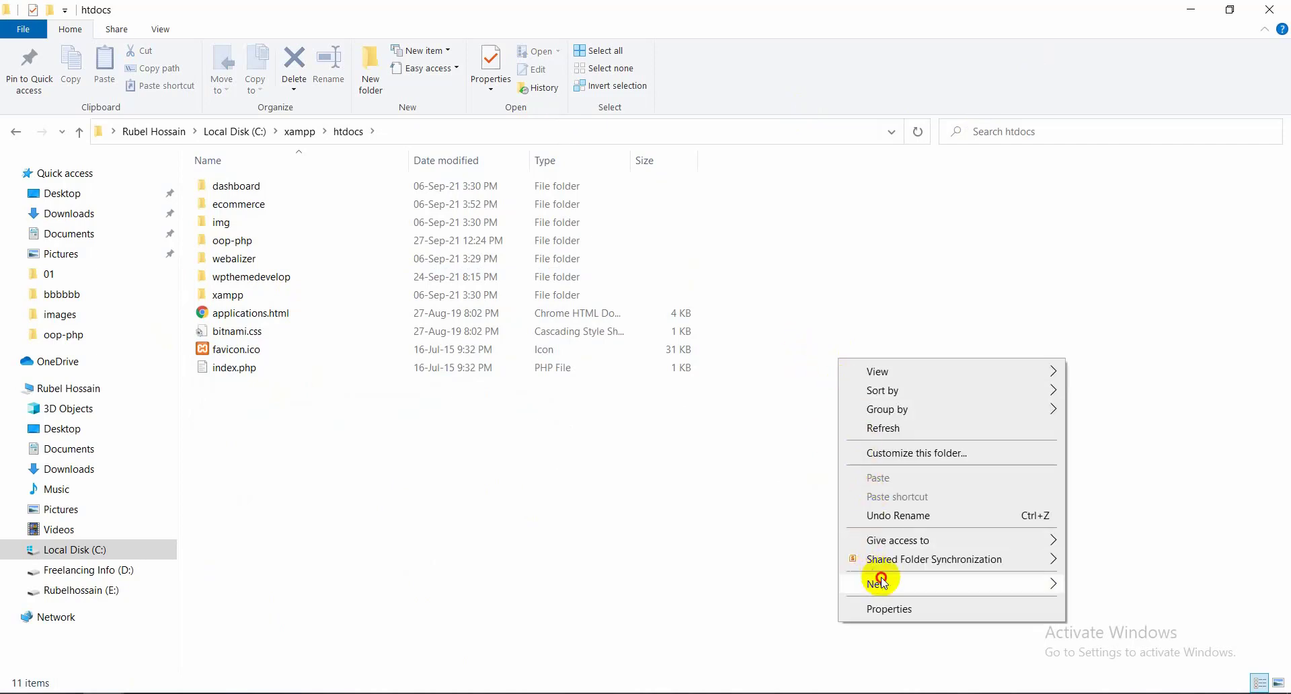
# Add a new folder in htdocs and name it wpthemedev
pyautogui.moveTo(1046, 583)
pyautogui.click(659, 411)
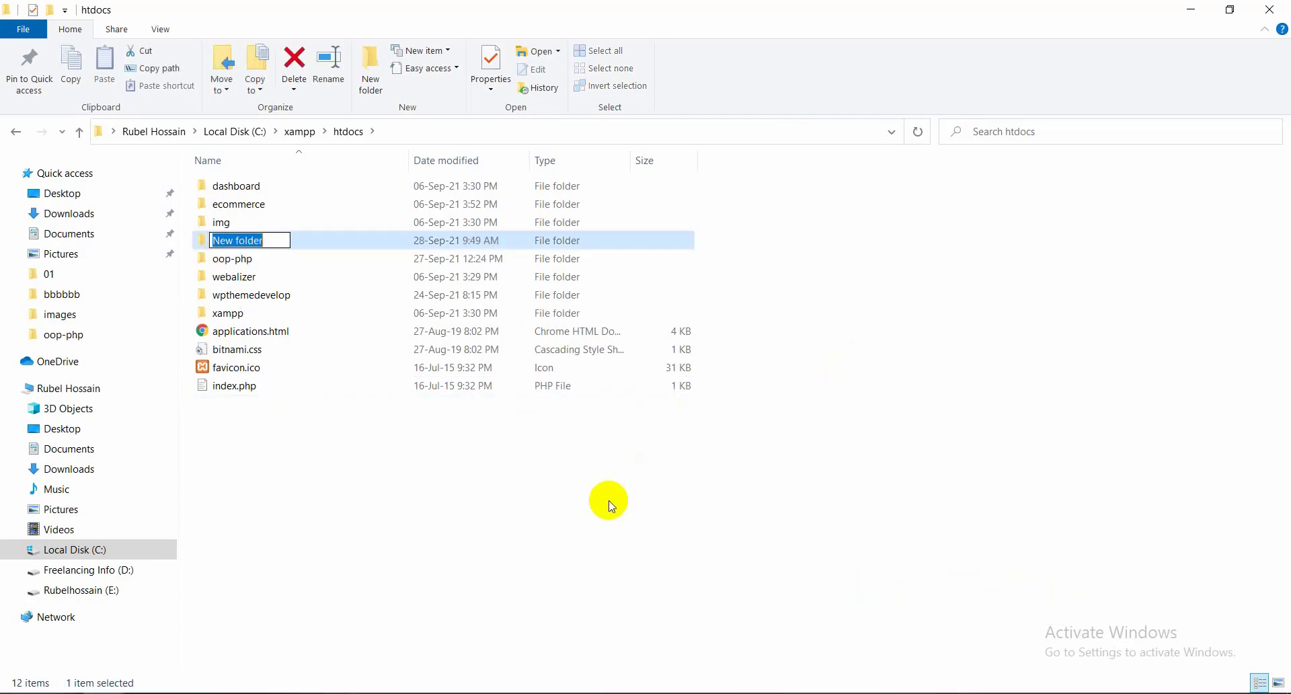
pyautogui.write('wp')
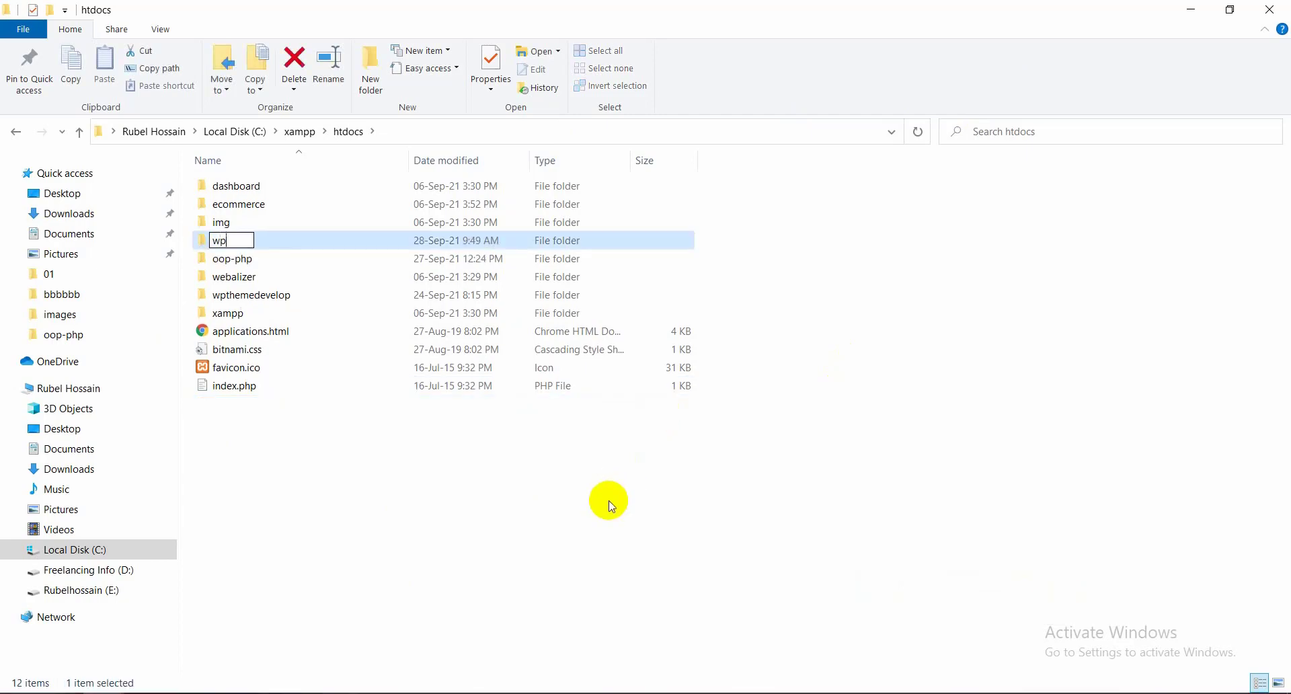
pyautogui.write('themedev')
pyautogui.hotkey('ctrl', 'a')
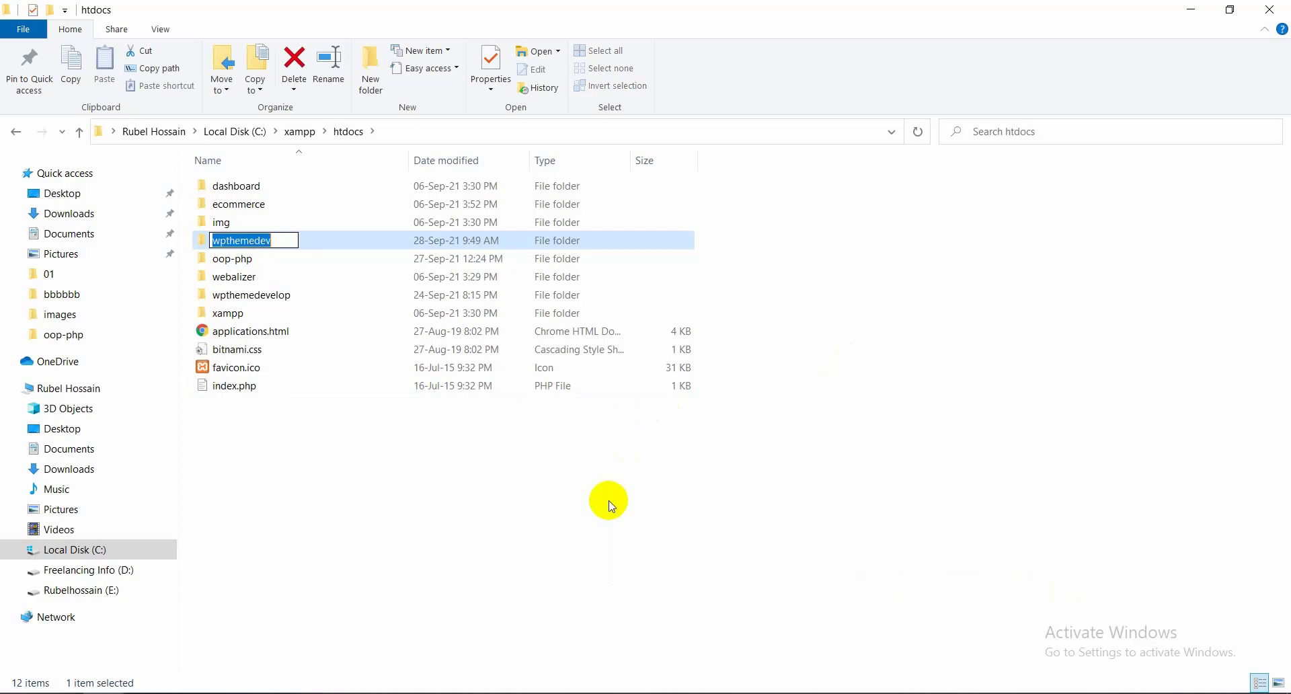
pyautogui.press('Return')
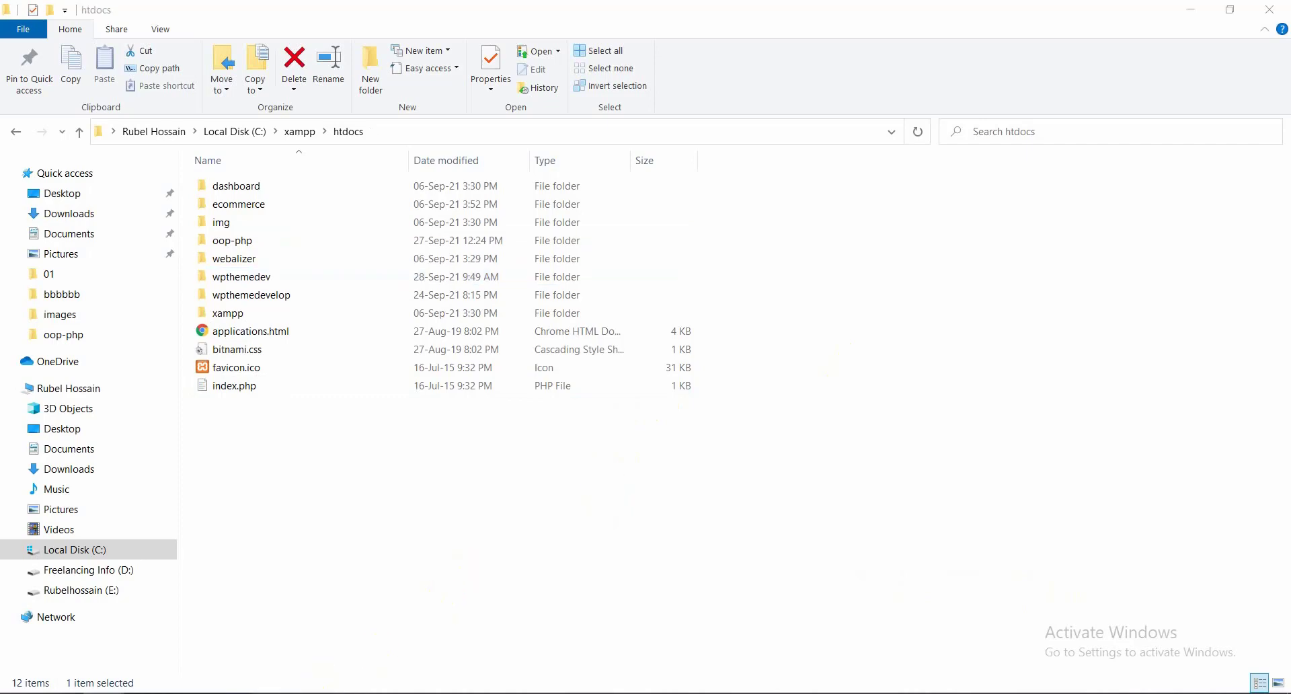
pyautogui.hotkey('alt', 'Tab')
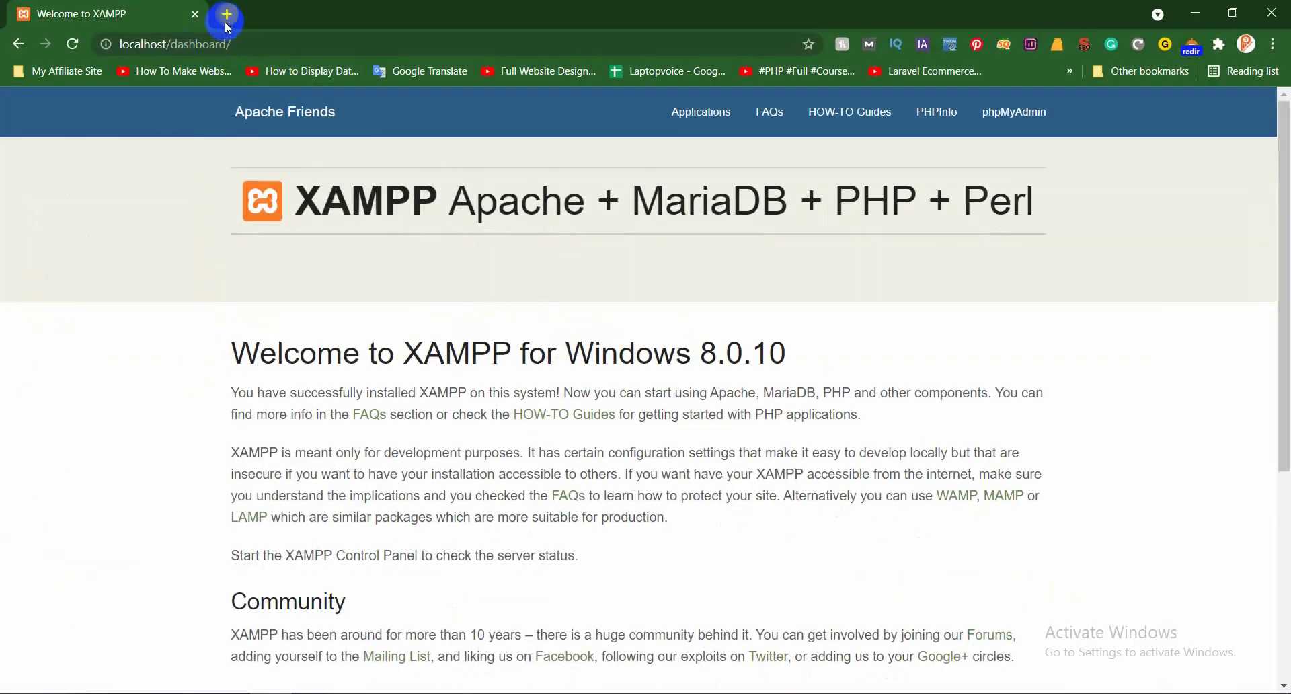
# Load the localhost XAMPP dashboard in a new Chrome tab
pyautogui.click(226, 14)
pyautogui.click(202, 45)
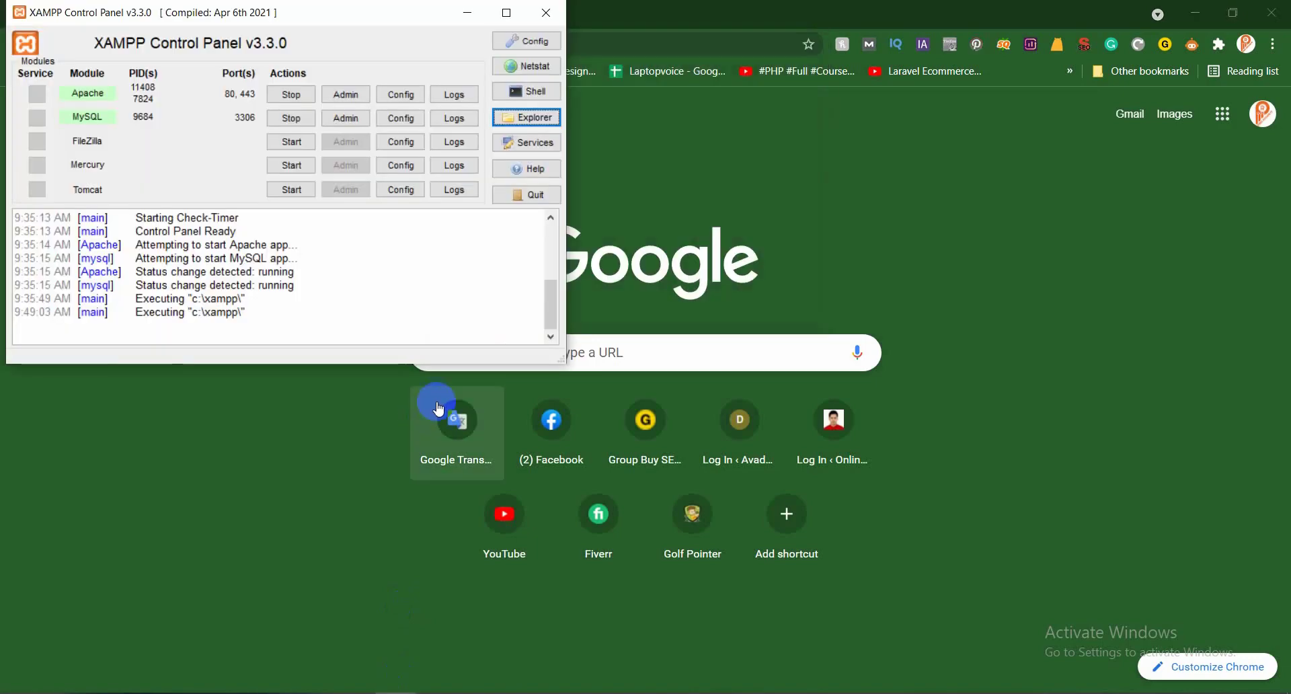
pyautogui.click(268, 464)
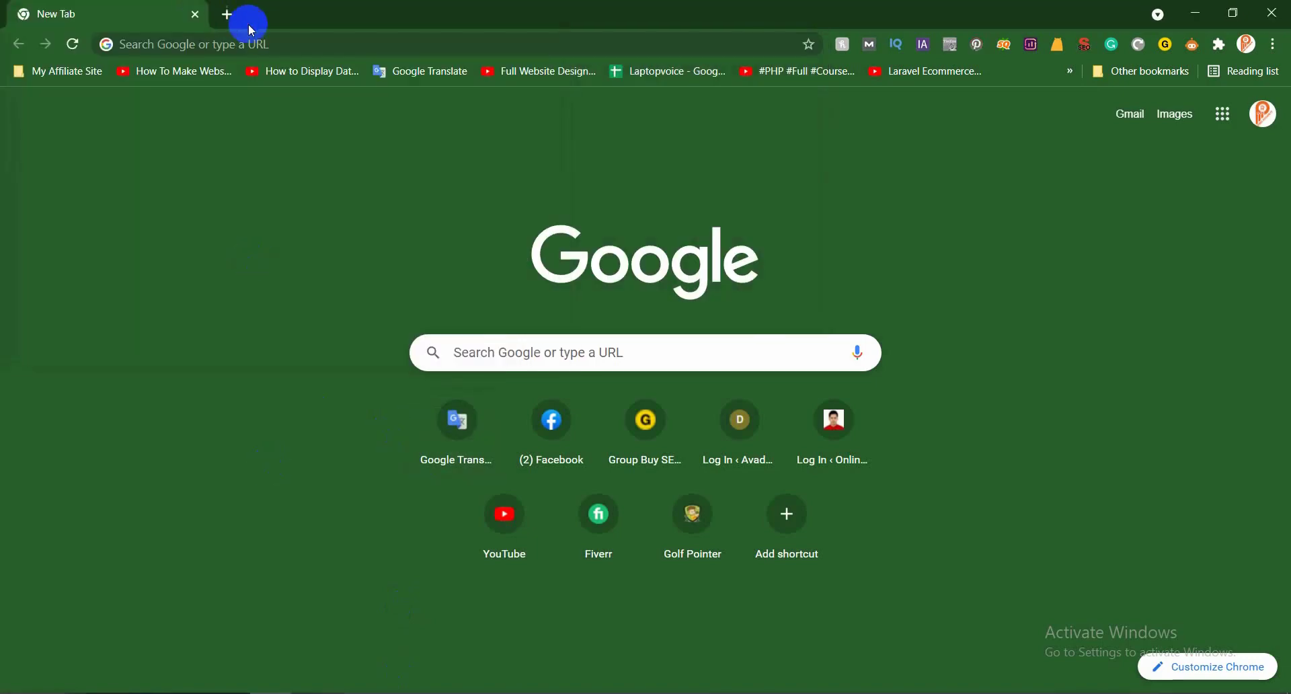
pyautogui.click(261, 46)
pyautogui.write('localhost/wpthemedevel')
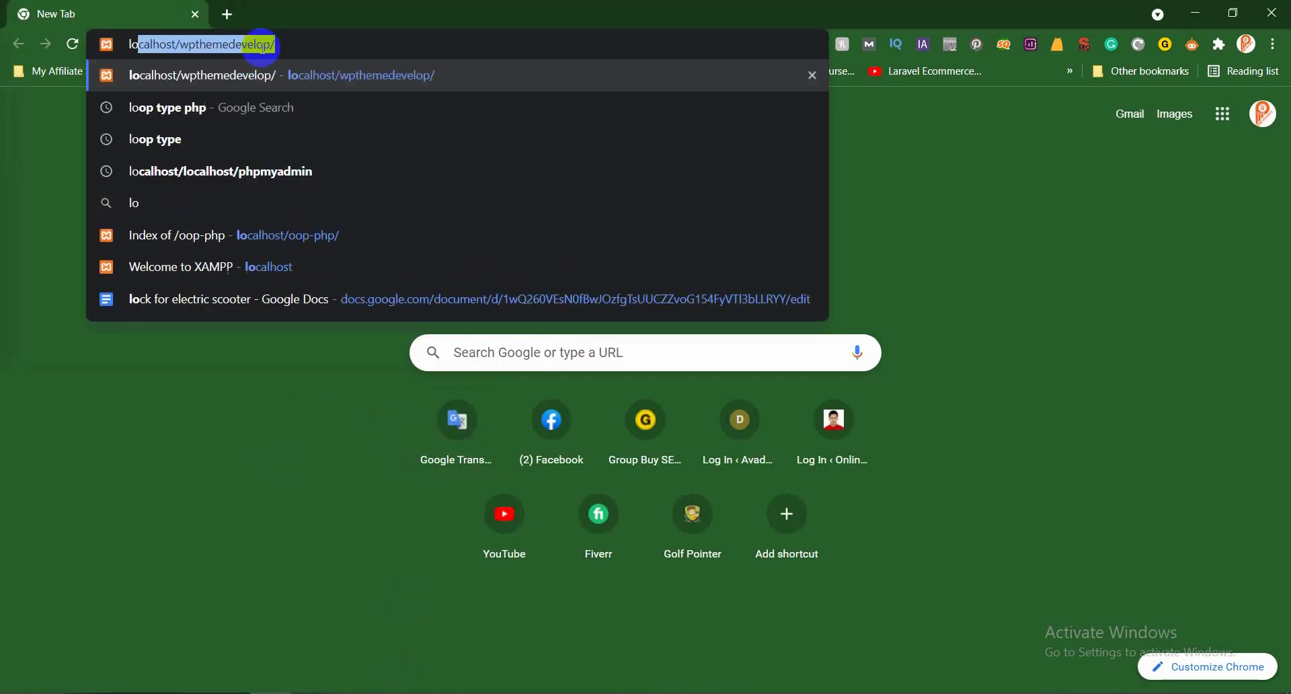
pyautogui.press('BackSpace')
pyautogui.press('BackSpace')
pyautogui.press('BackSpace')
pyautogui.press('BackSpace')
pyautogui.press('BackSpace')
pyautogui.press('BackSpace')
pyautogui.press('BackSpace')
pyautogui.press('BackSpace')
pyautogui.press('BackSpace')
pyautogui.press('BackSpace')
pyautogui.press('BackSpace')
pyautogui.press('BackSpace')
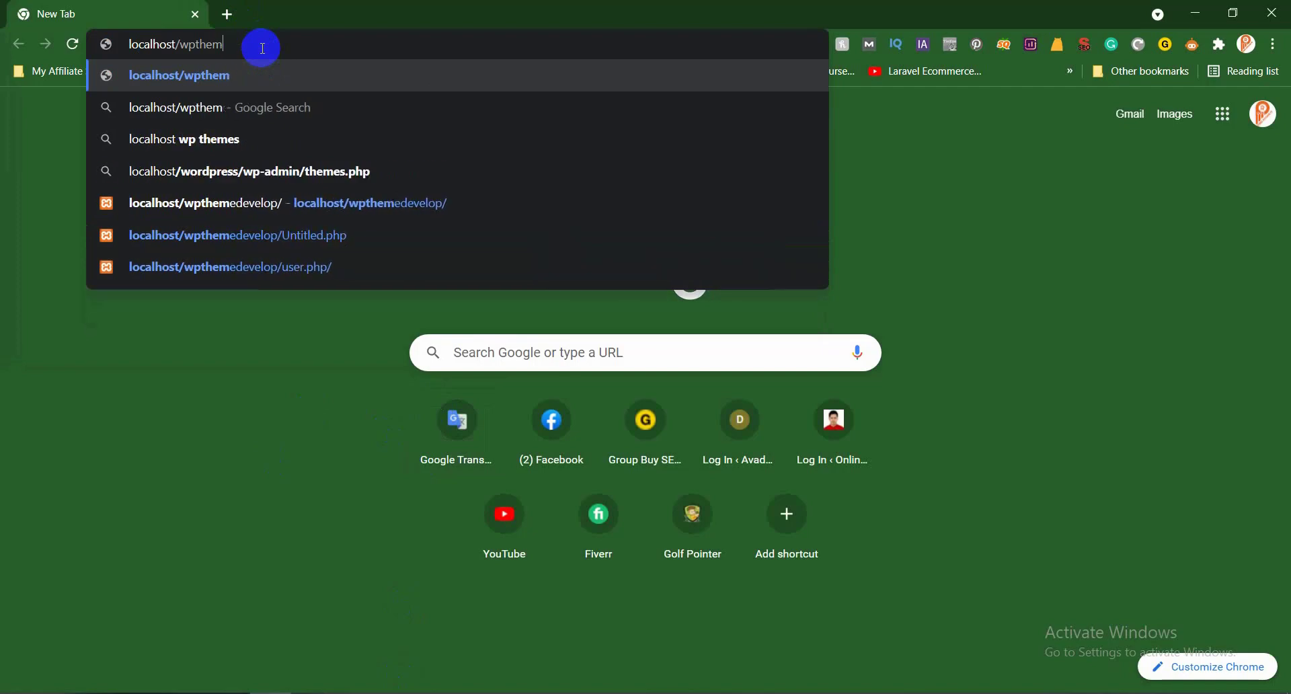
pyautogui.press('Return')
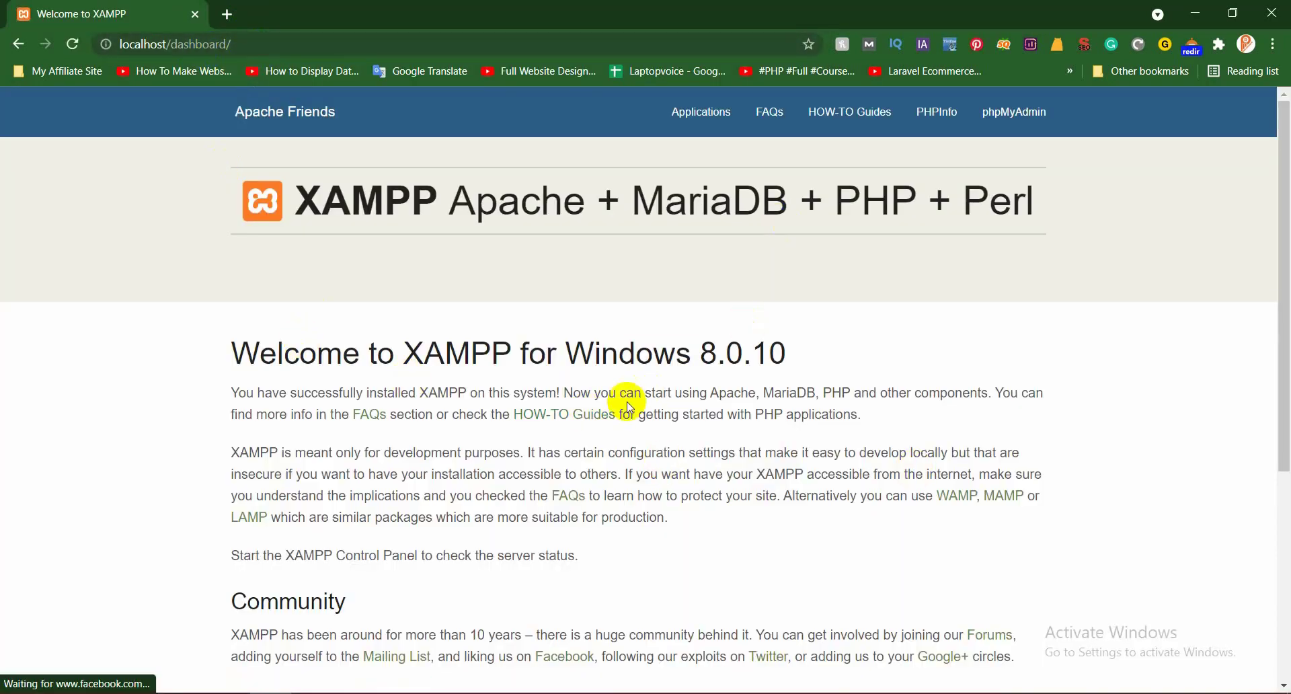
pyautogui.scroll(-6, 679, 282)
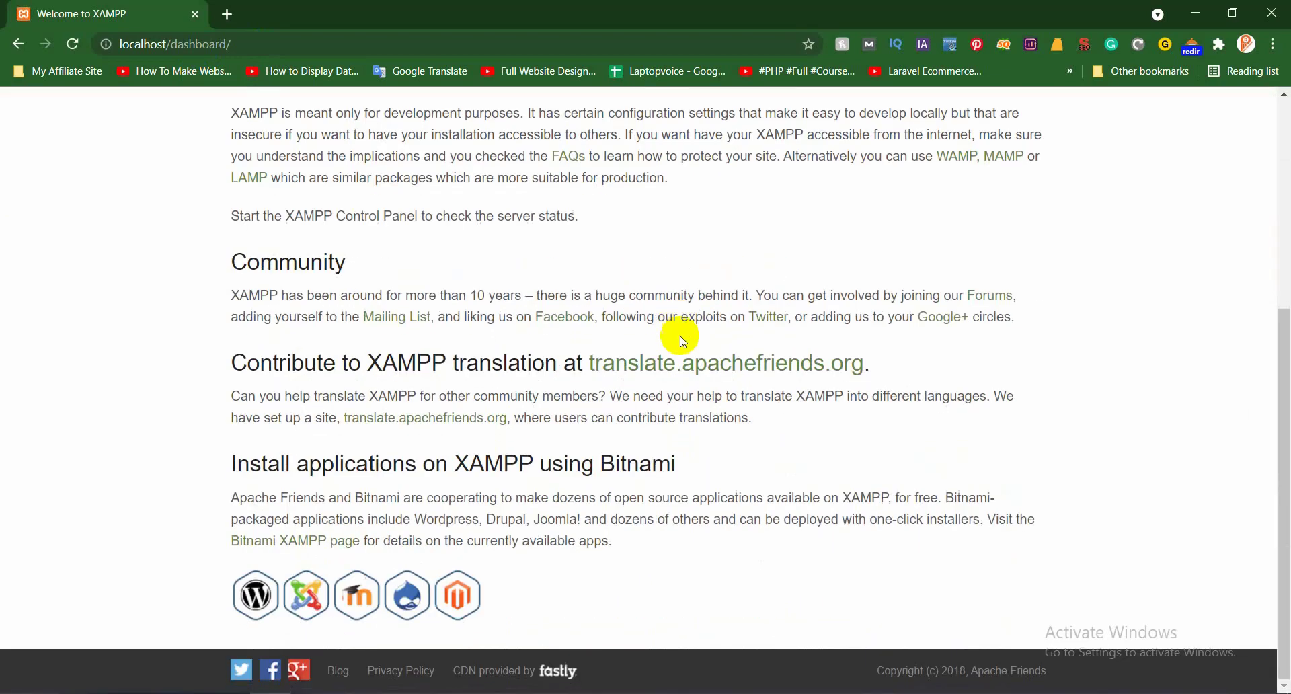
pyautogui.scroll(6, 679, 334)
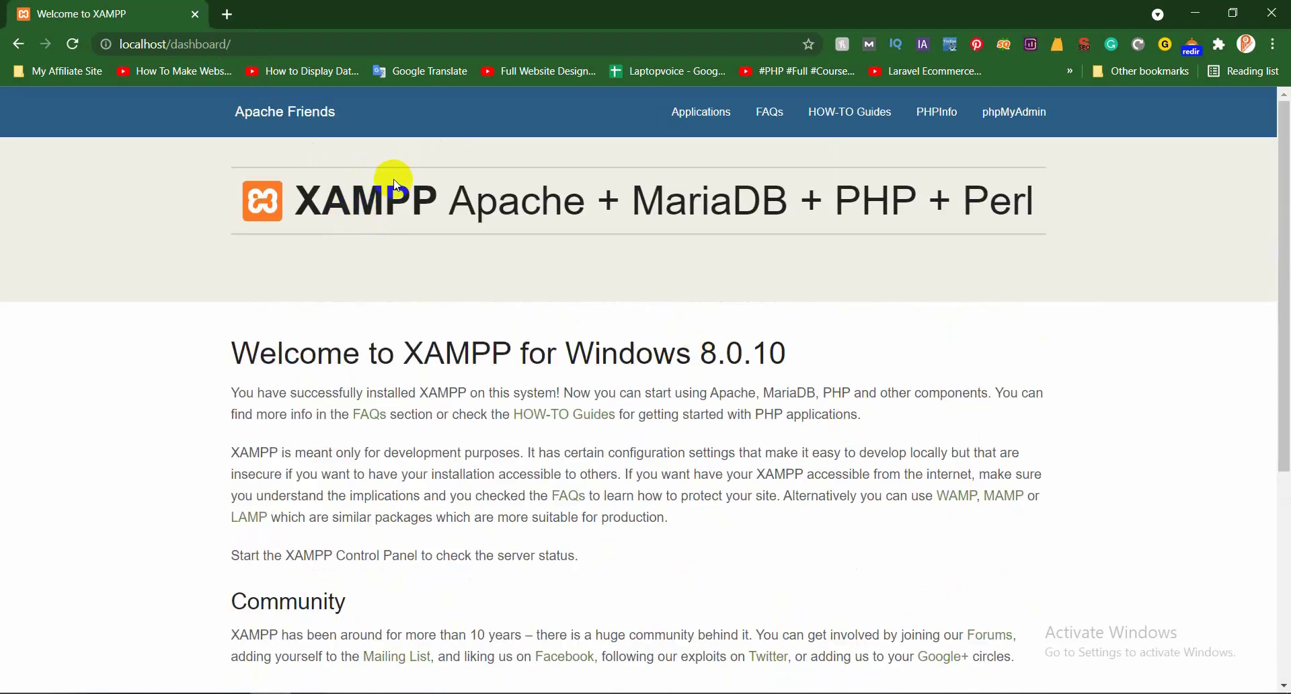
# Change the address to localhost/wpthemedev and load the folder listing
pyautogui.moveTo(176, 43); pyautogui.dragTo(369, 45)
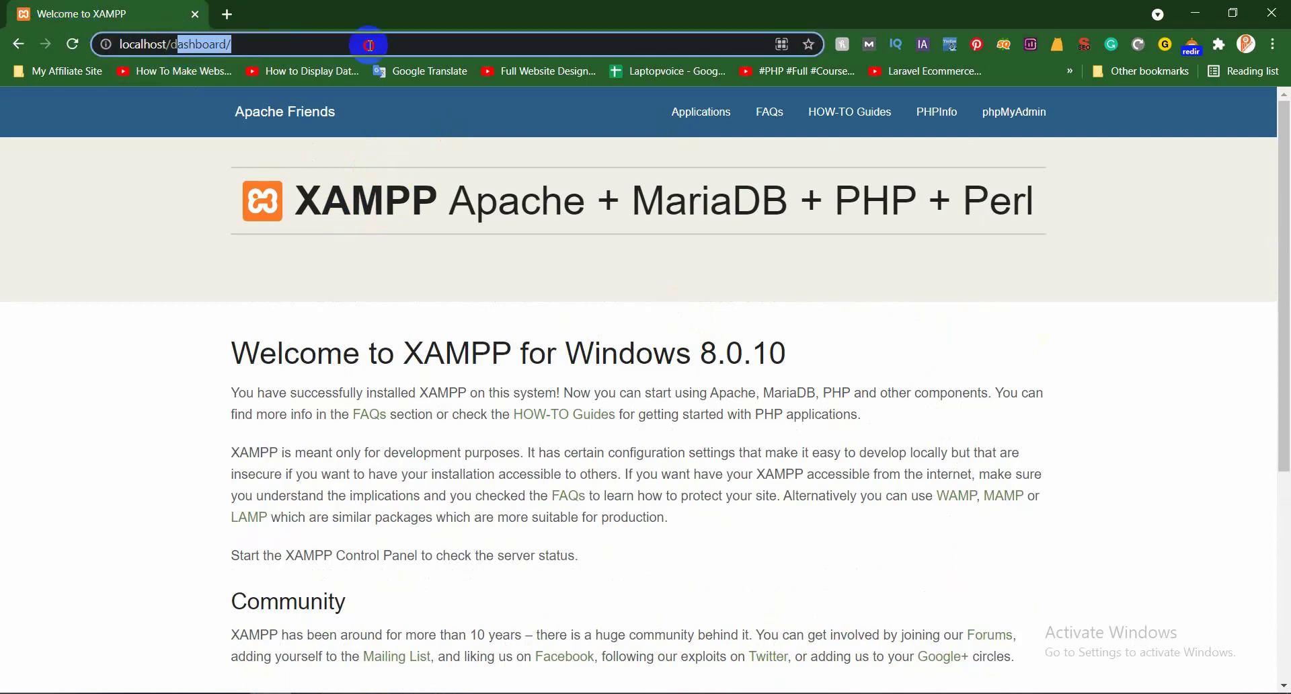
pyautogui.press('BackSpace')
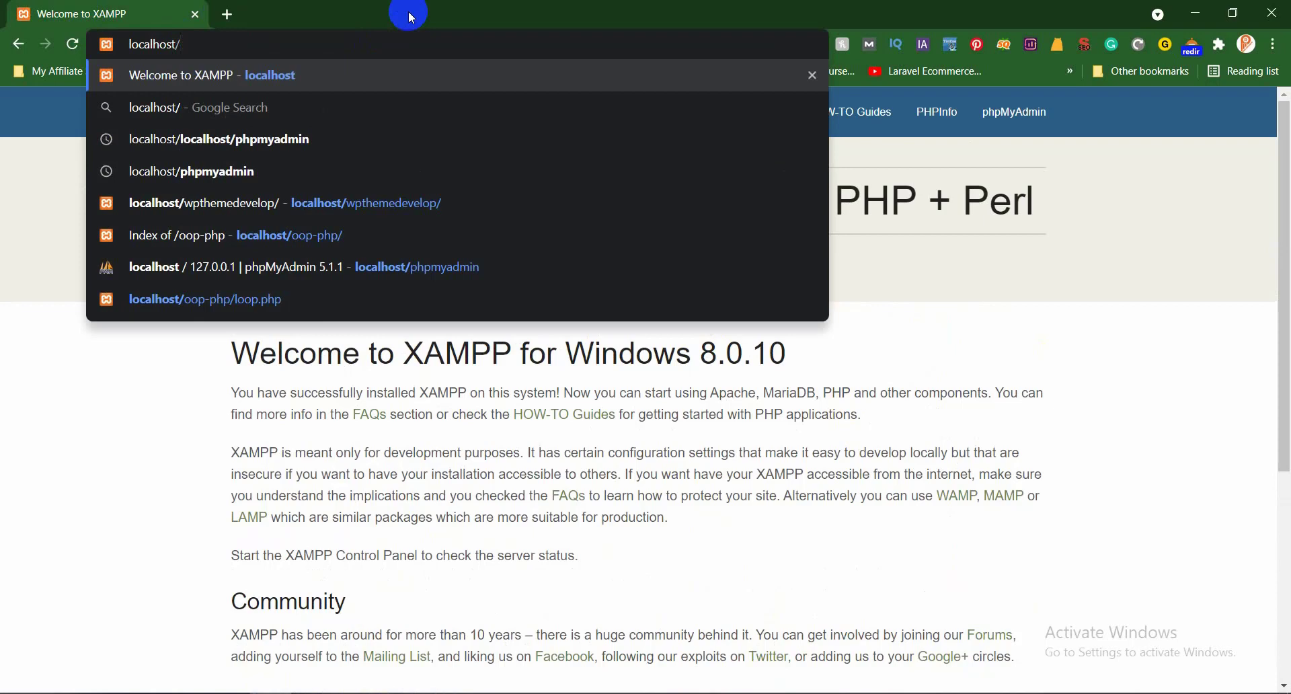
pyautogui.write('wpthemedev')
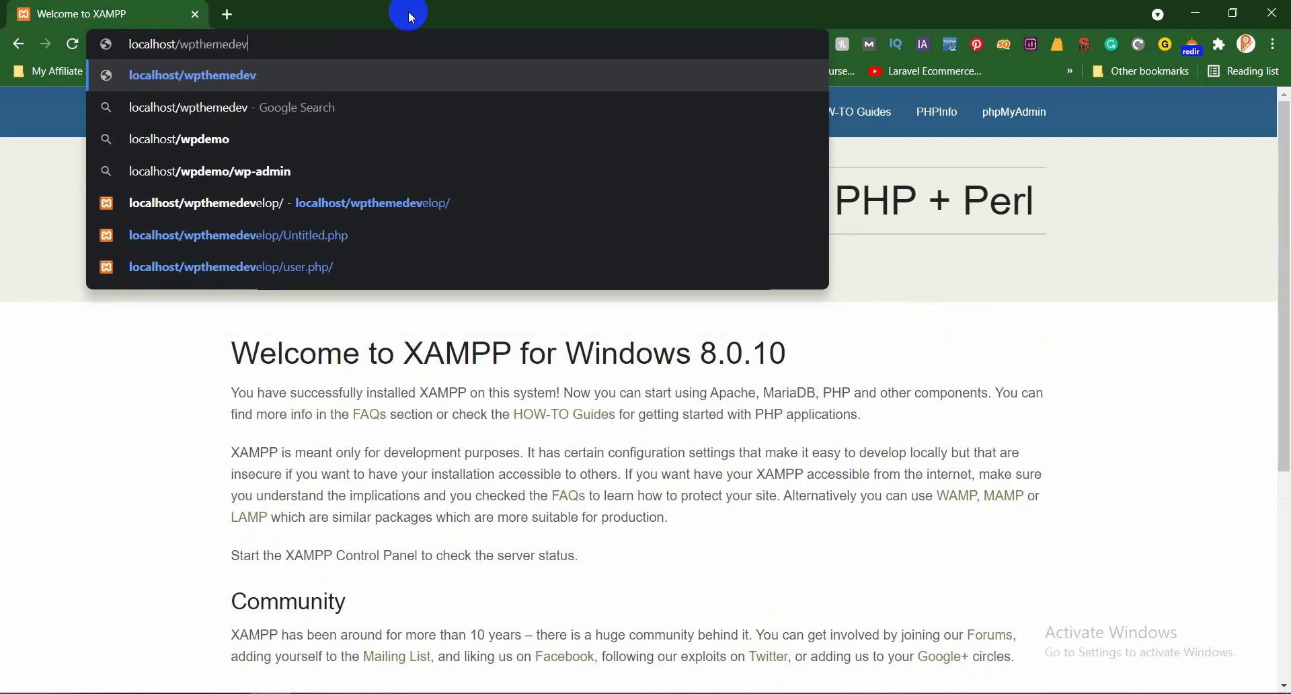
pyautogui.press('Return')
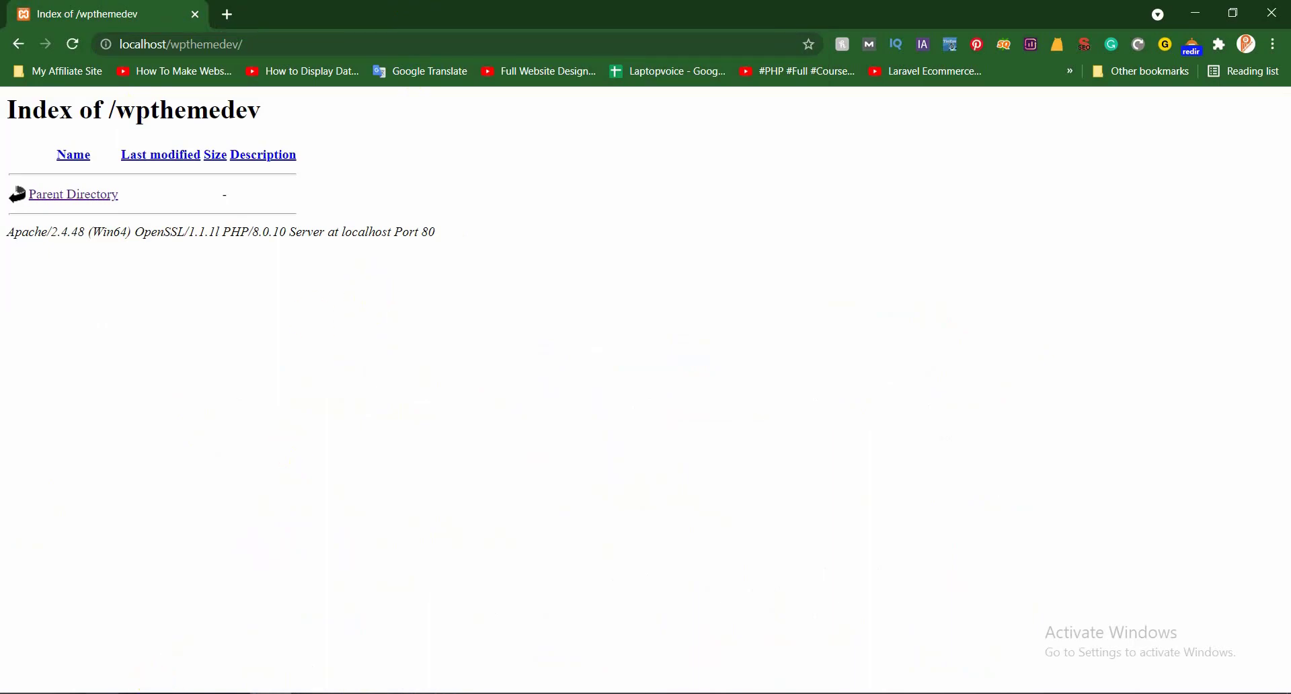
# Switch between the htdocs folder and the Index of /wpthemedev page, then start a blank tab
pyautogui.moveTo(143, 679)
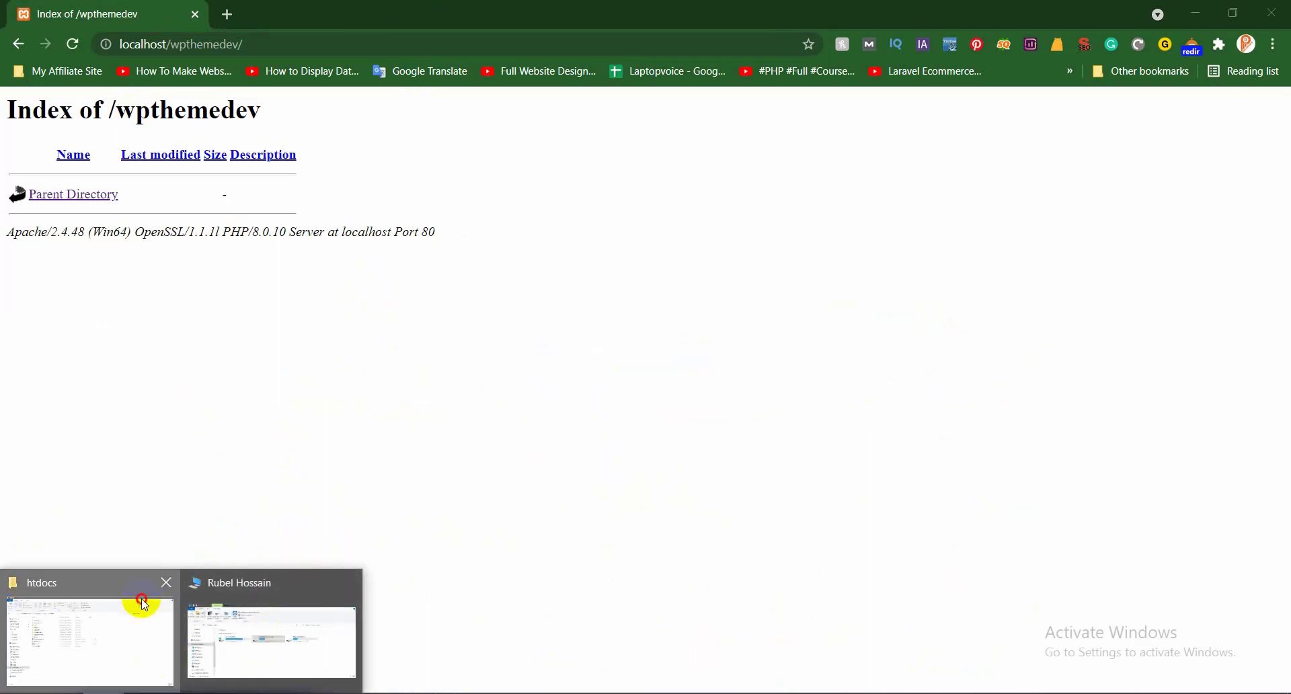
pyautogui.click(139, 605)
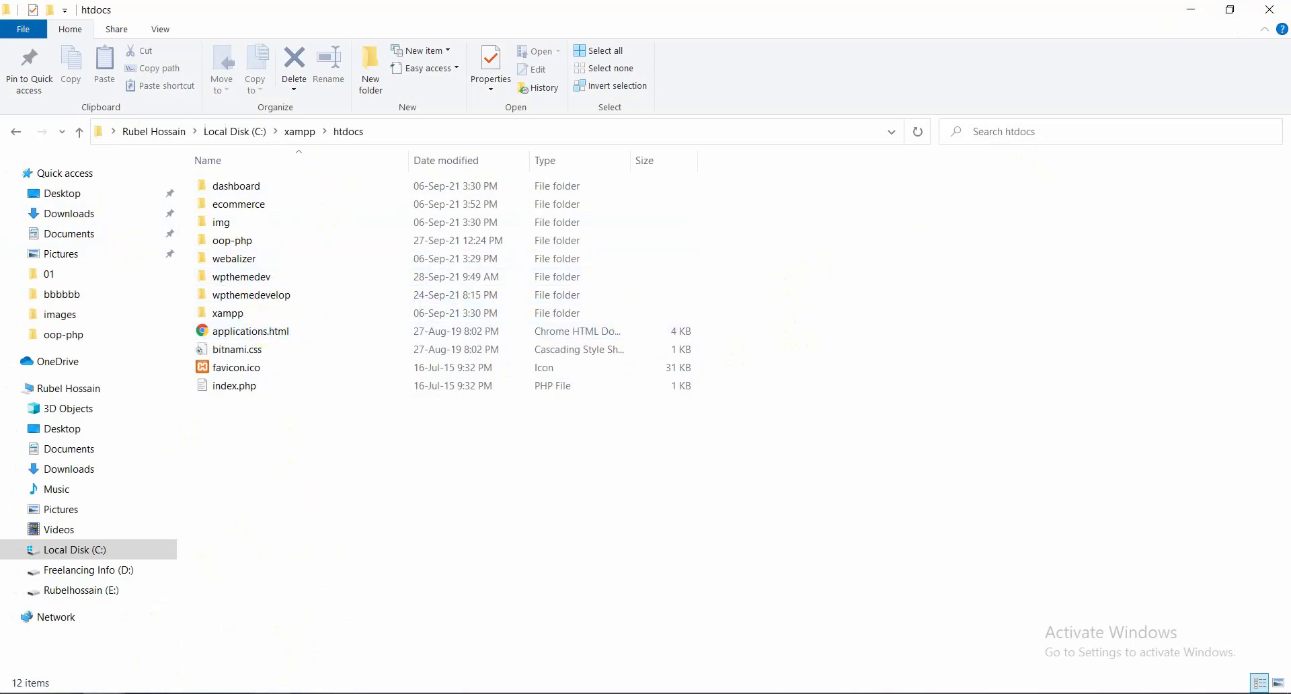
pyautogui.click(272, 680)
pyautogui.rightClick(507, 325)
pyautogui.click(917, 304)
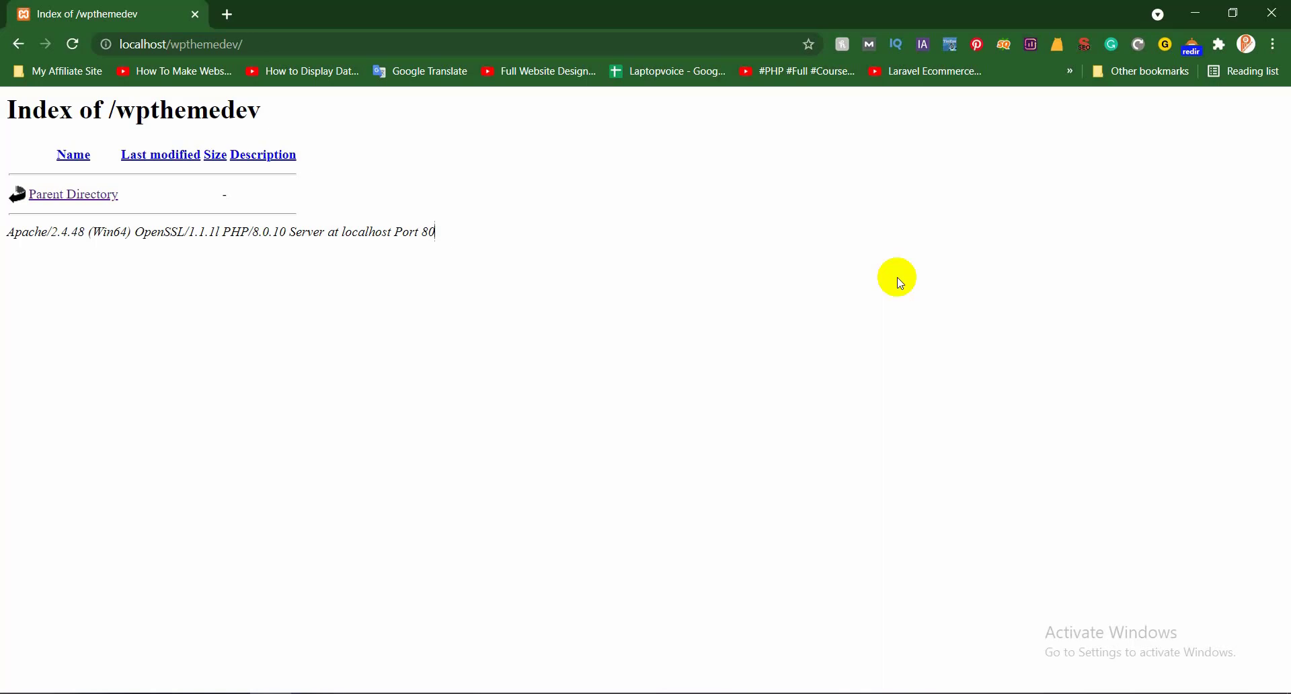
pyautogui.click(1196, 13)
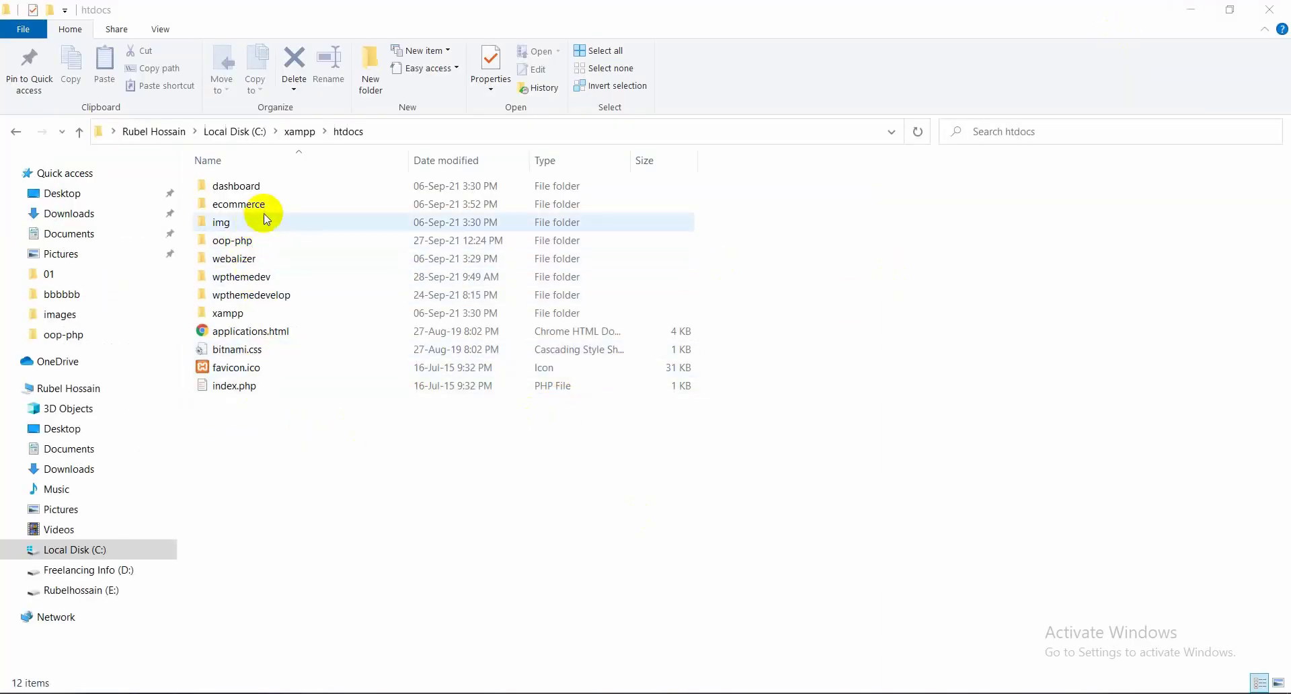
pyautogui.click(271, 693)
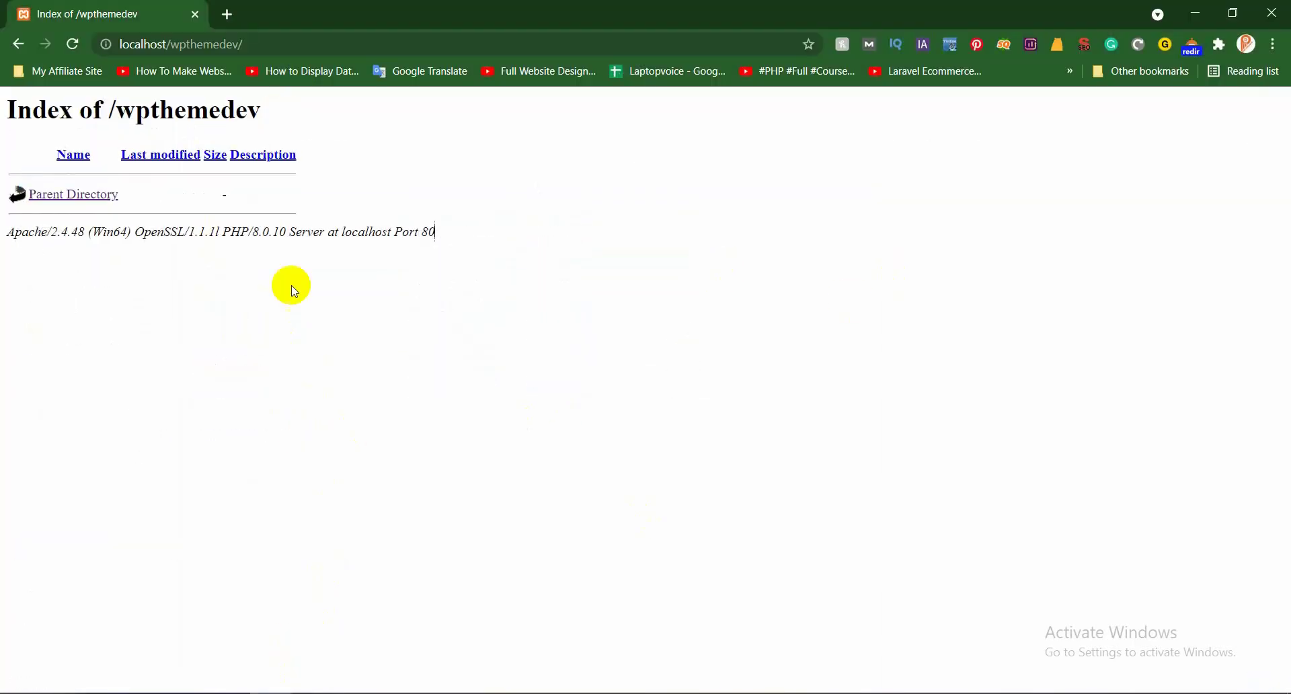
pyautogui.click(227, 14)
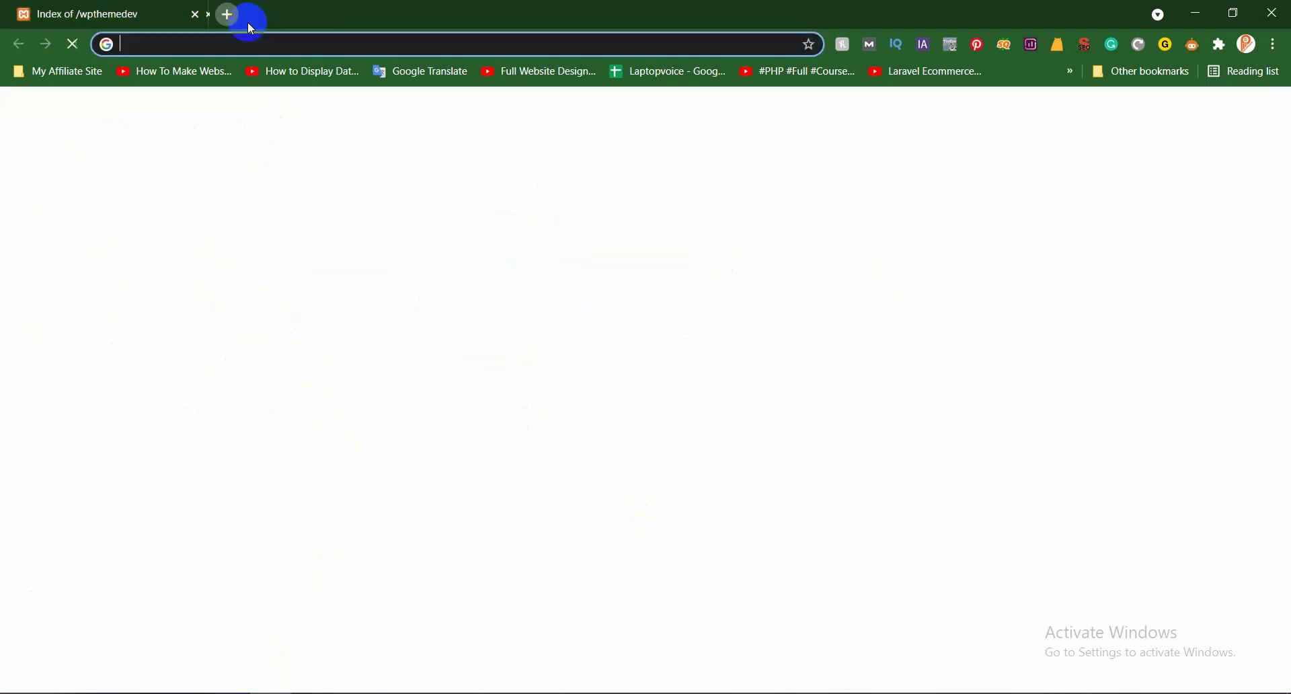
# Google wordpress and open the Themes - WordPress.org result in a new tab
pyautogui.click(304, 46)
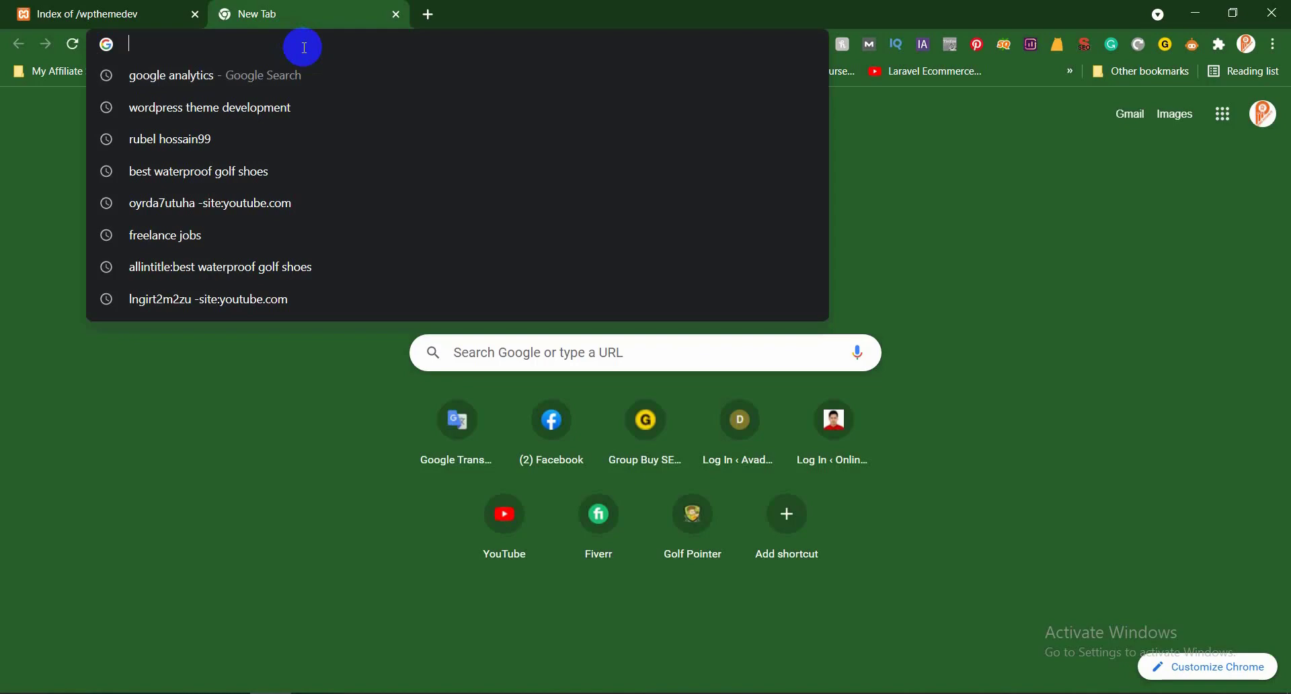
pyautogui.write('wordpree')
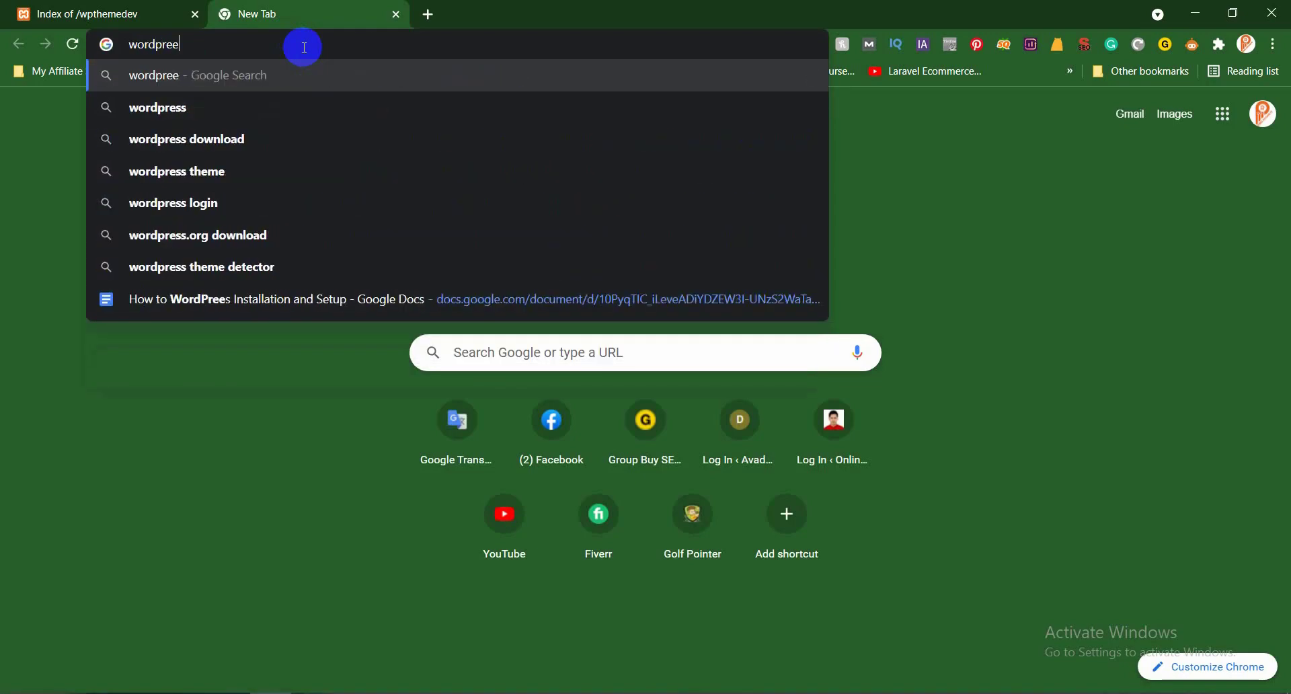
pyautogui.press('Down')
pyautogui.press('Return')
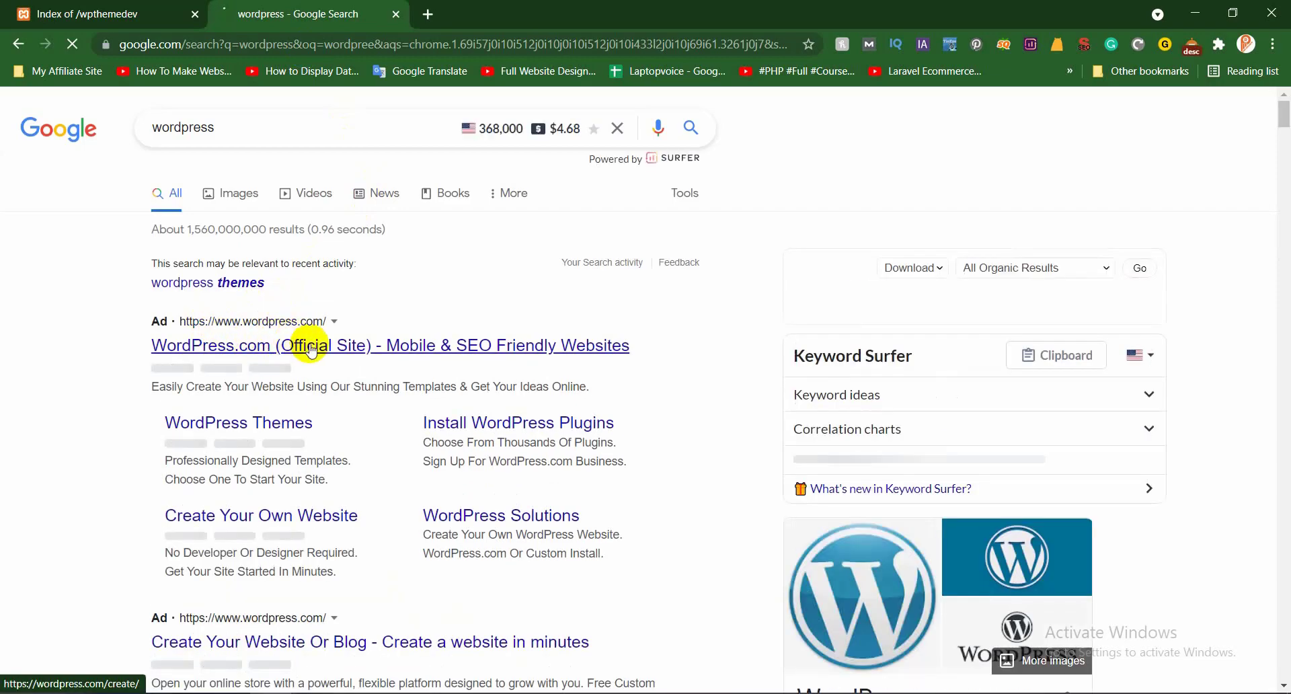
pyautogui.scroll(-4, 299, 361)
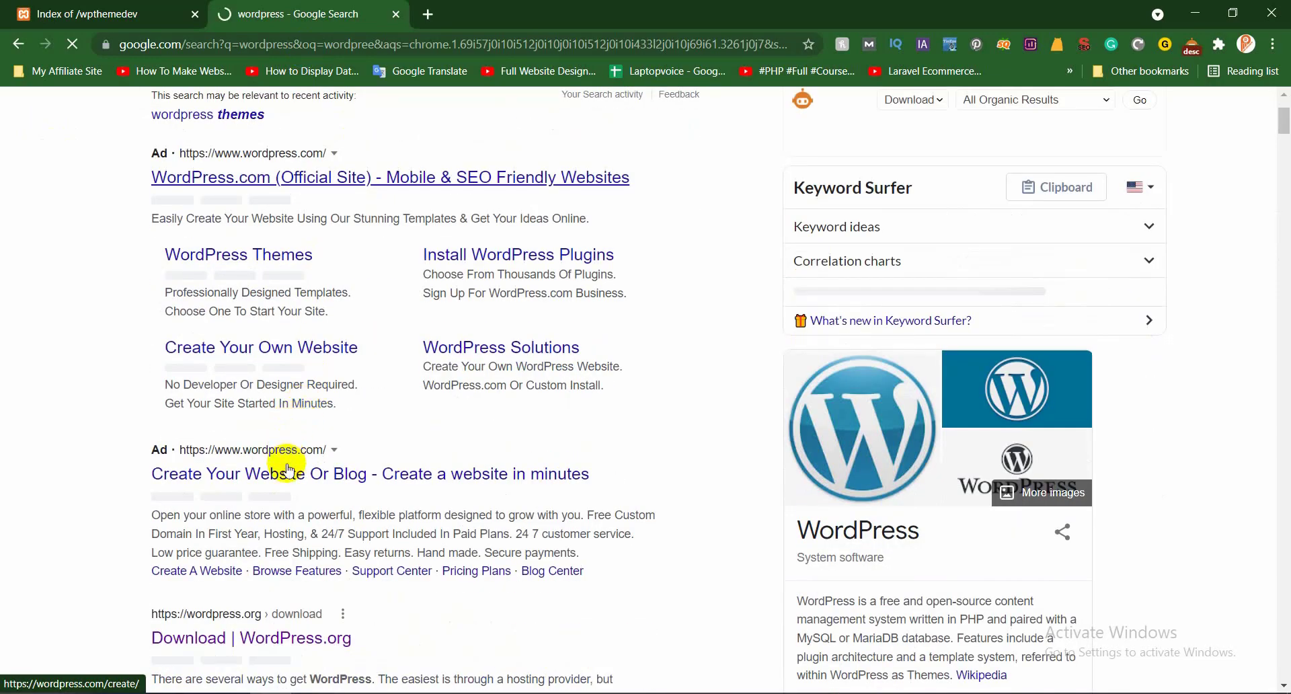
pyautogui.scroll(-1, 275, 554)
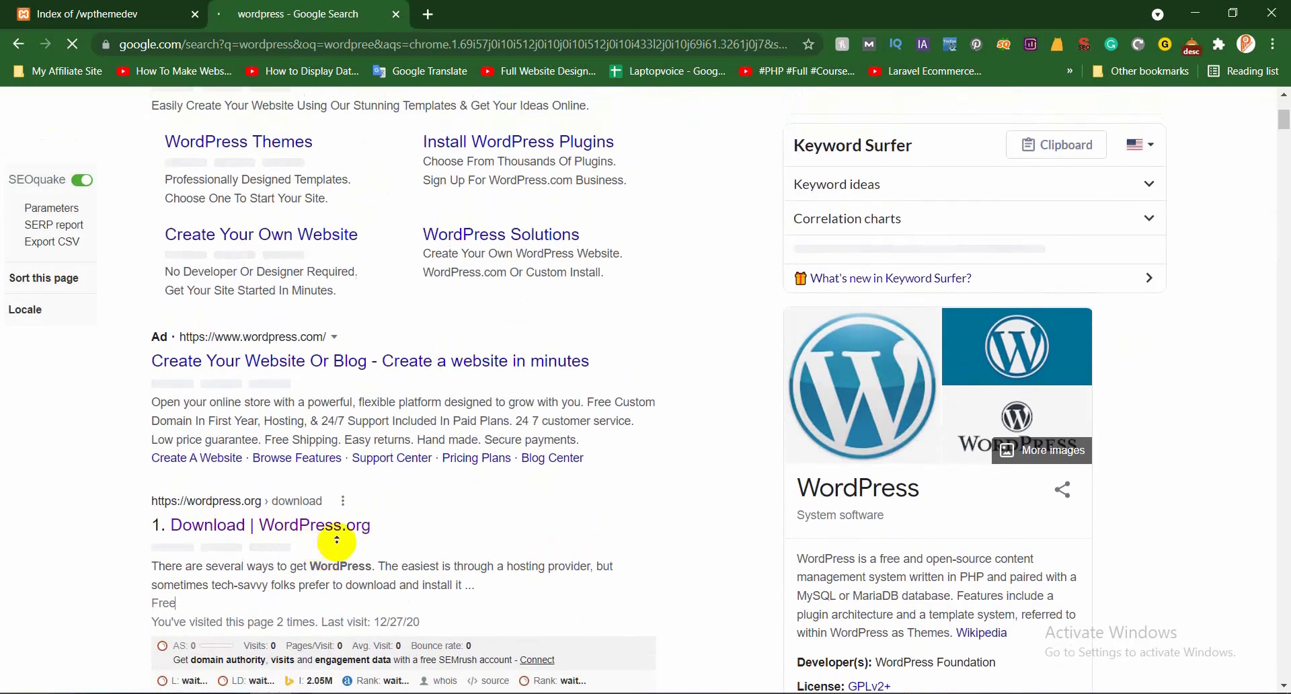
pyautogui.scroll(-4, 337, 538)
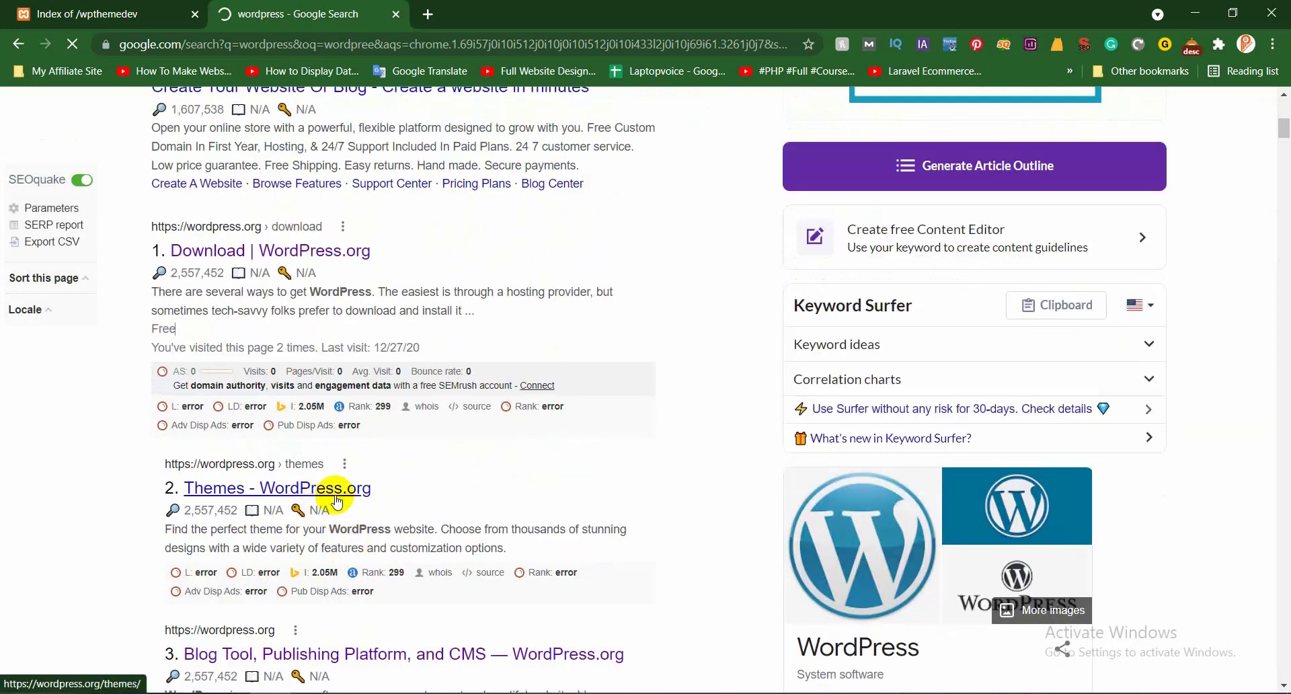
pyautogui.middleClick(337, 498)
pyautogui.hotkey('ctrl', 'Tab')
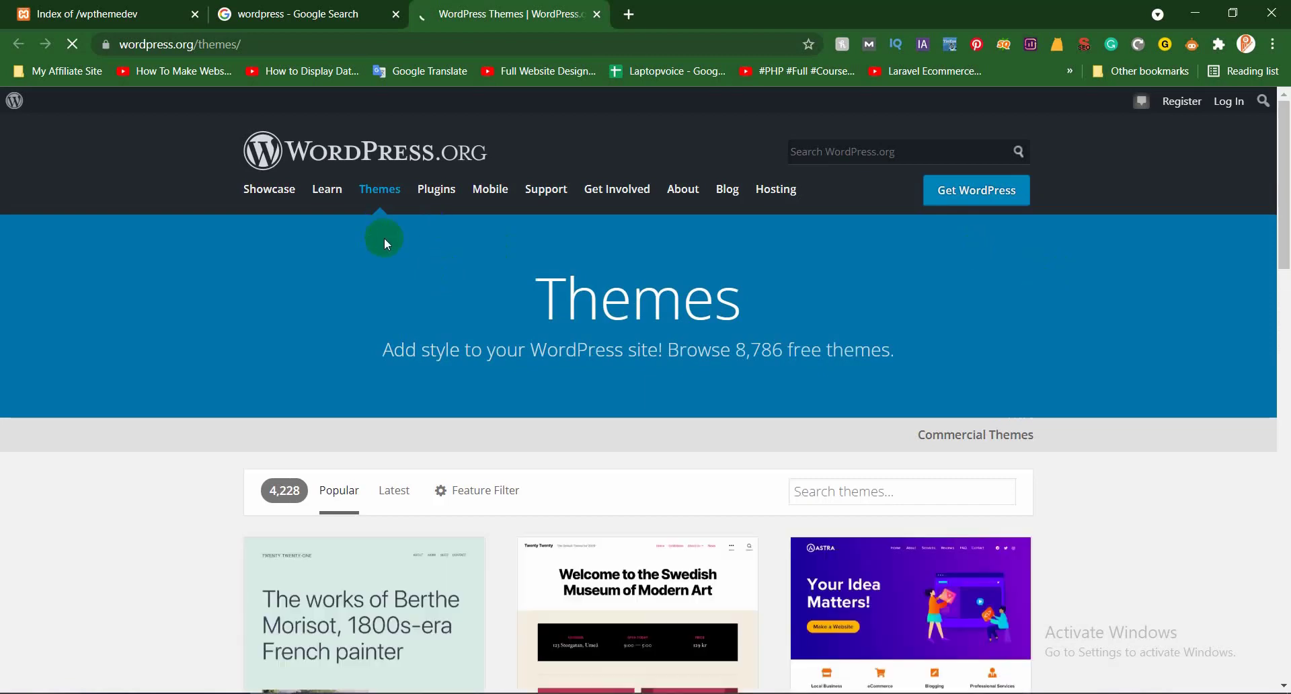
# Start downloading wordpress-5.8.1.zip from WordPress.org and show the full downloads list
pyautogui.click(287, 161)
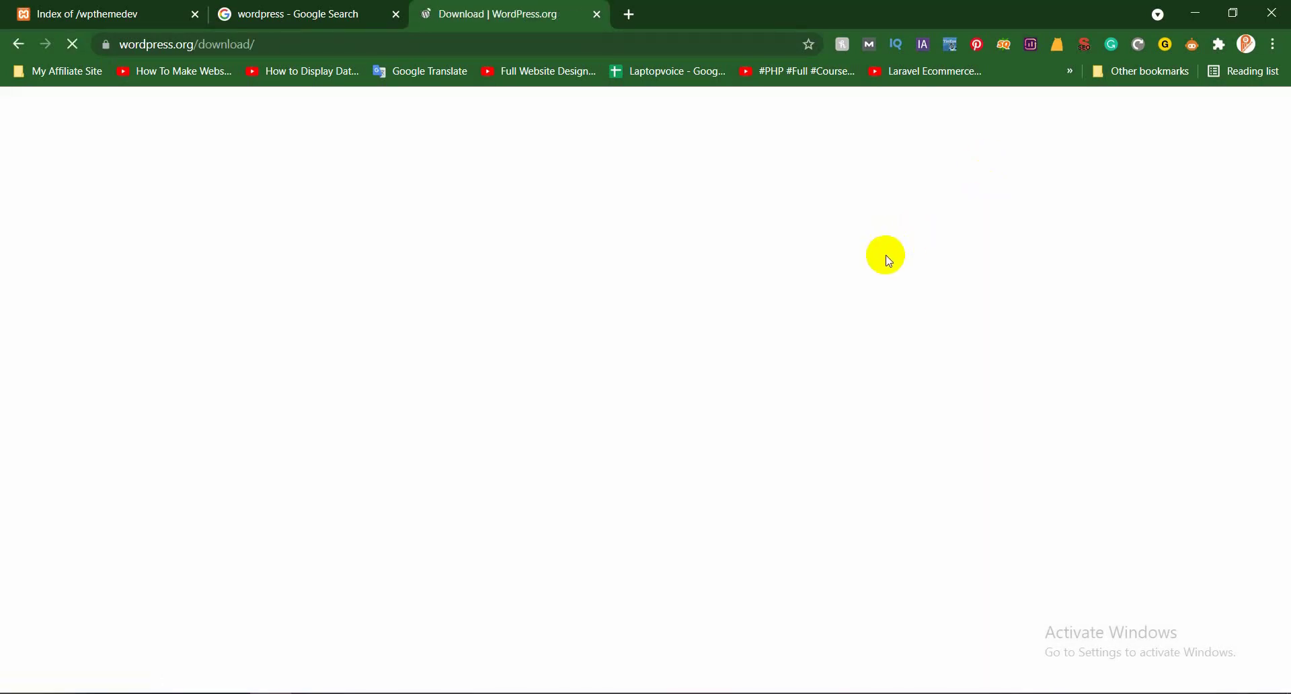
pyautogui.scroll(-10, 643, 386)
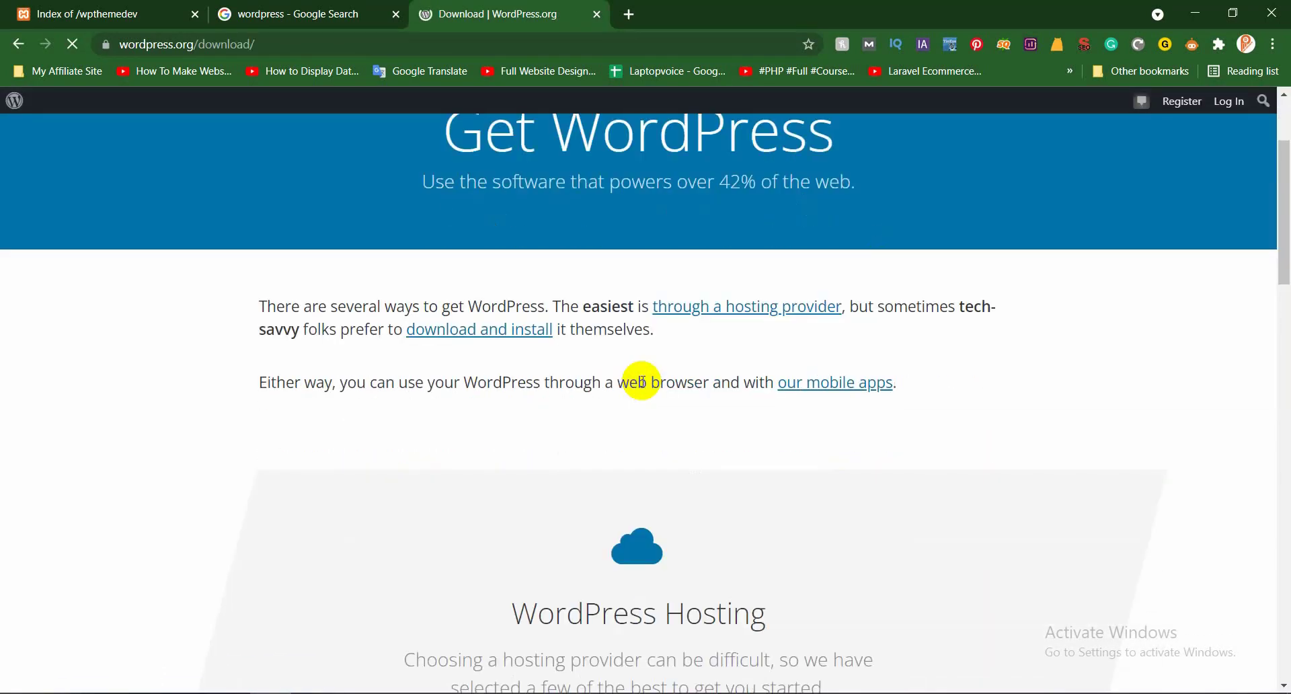
pyautogui.scroll(-4, 643, 393)
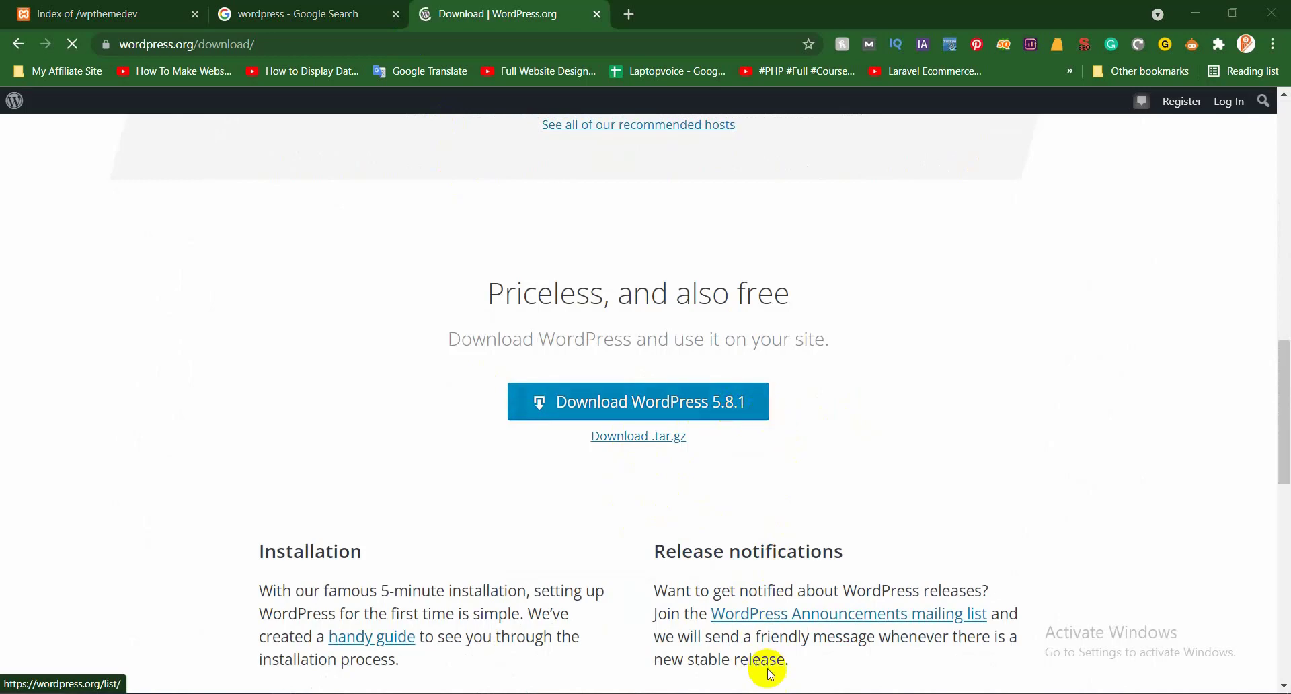
pyautogui.scroll(-10, 141, 561)
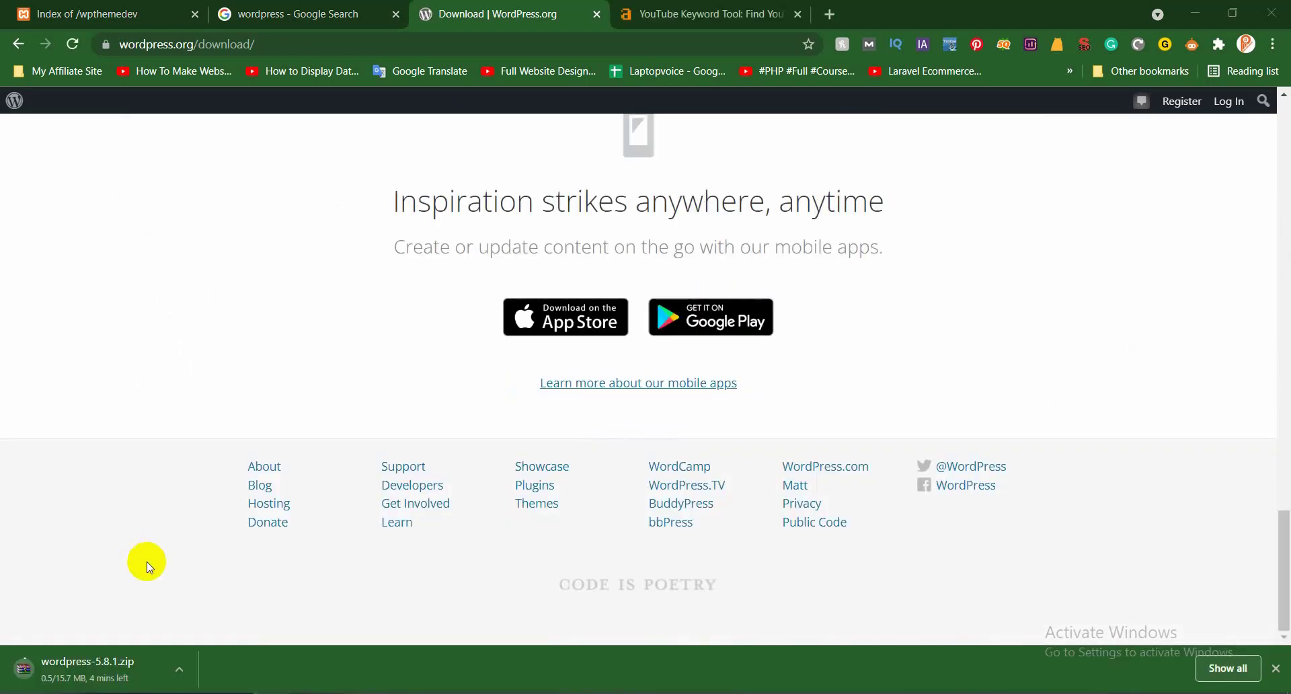
pyautogui.middleClick(680, 6)
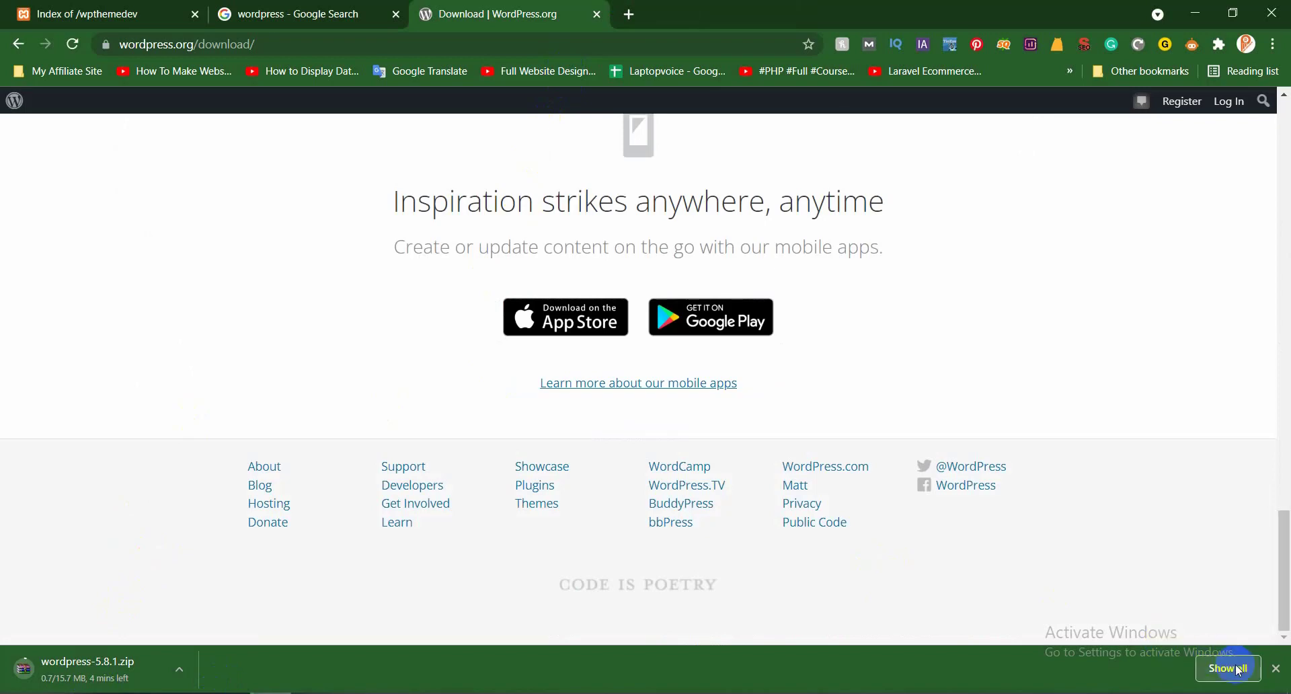
pyautogui.click(1230, 668)
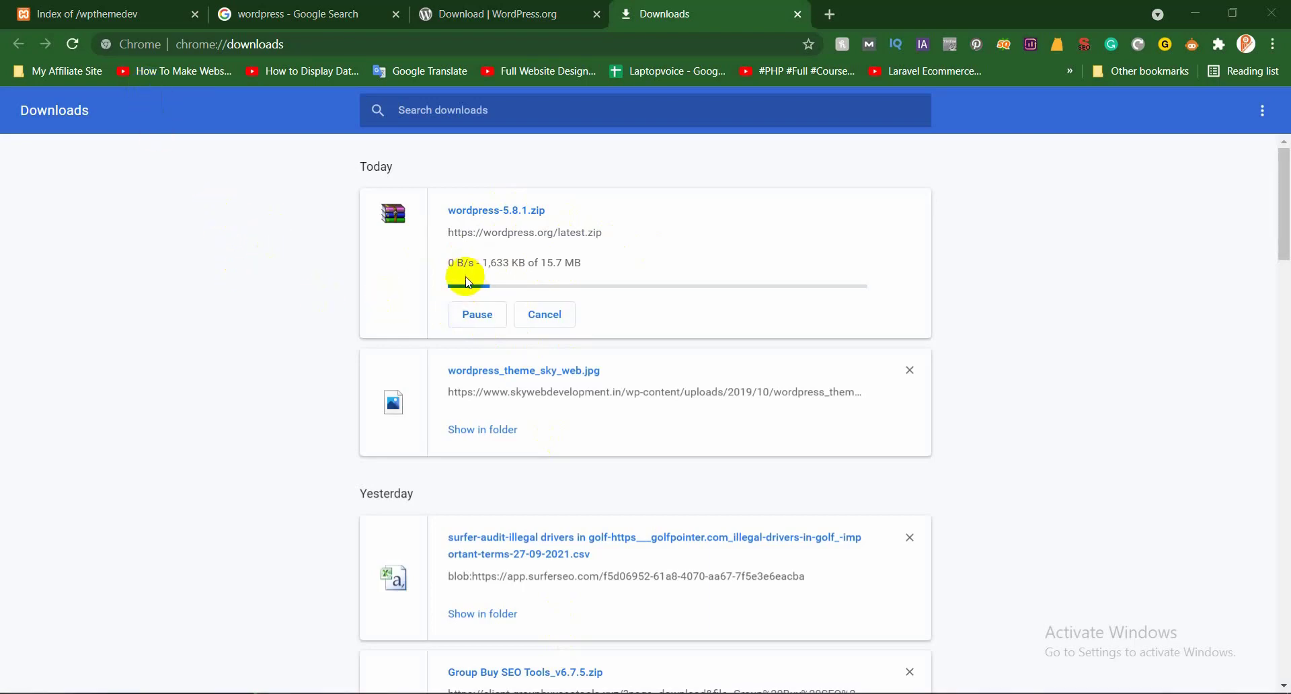
# Return the wpthemedev tab to the localhost dashboard and open phpMyAdmin
pyautogui.click(18, 7)
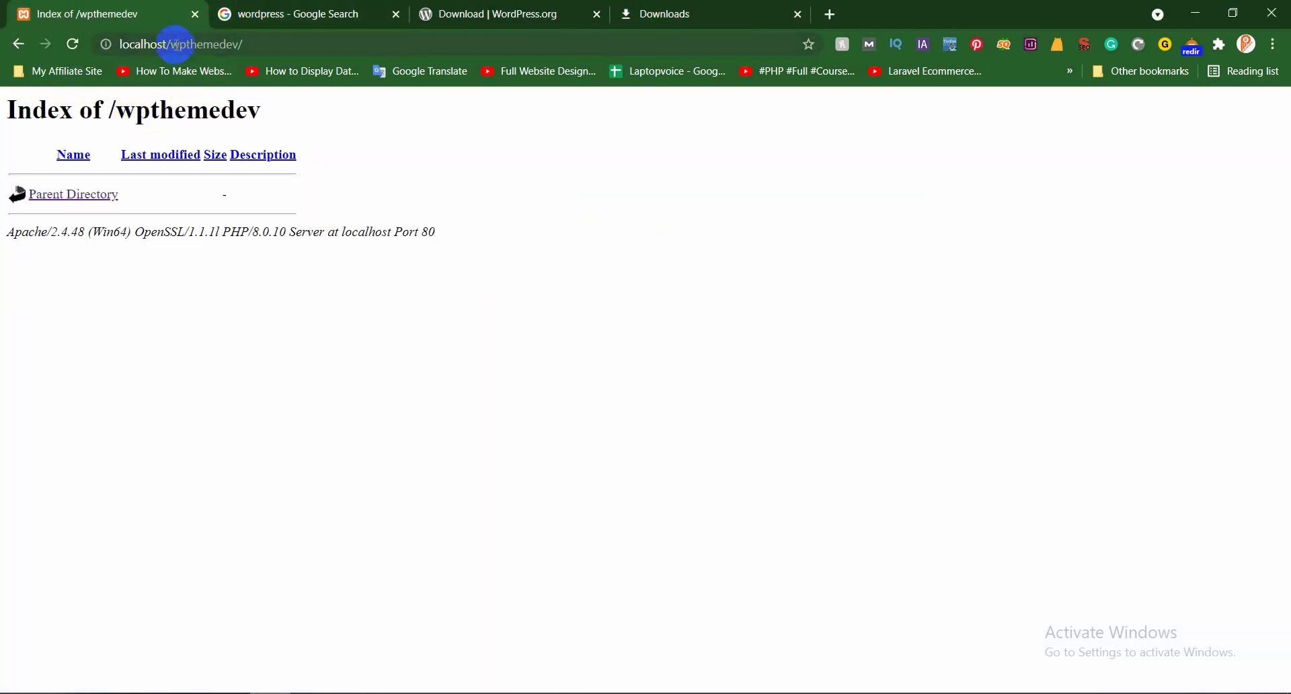
pyautogui.moveTo(170, 43); pyautogui.dragTo(441, 86)
pyautogui.press('BackSpace')
pyautogui.press('Return')
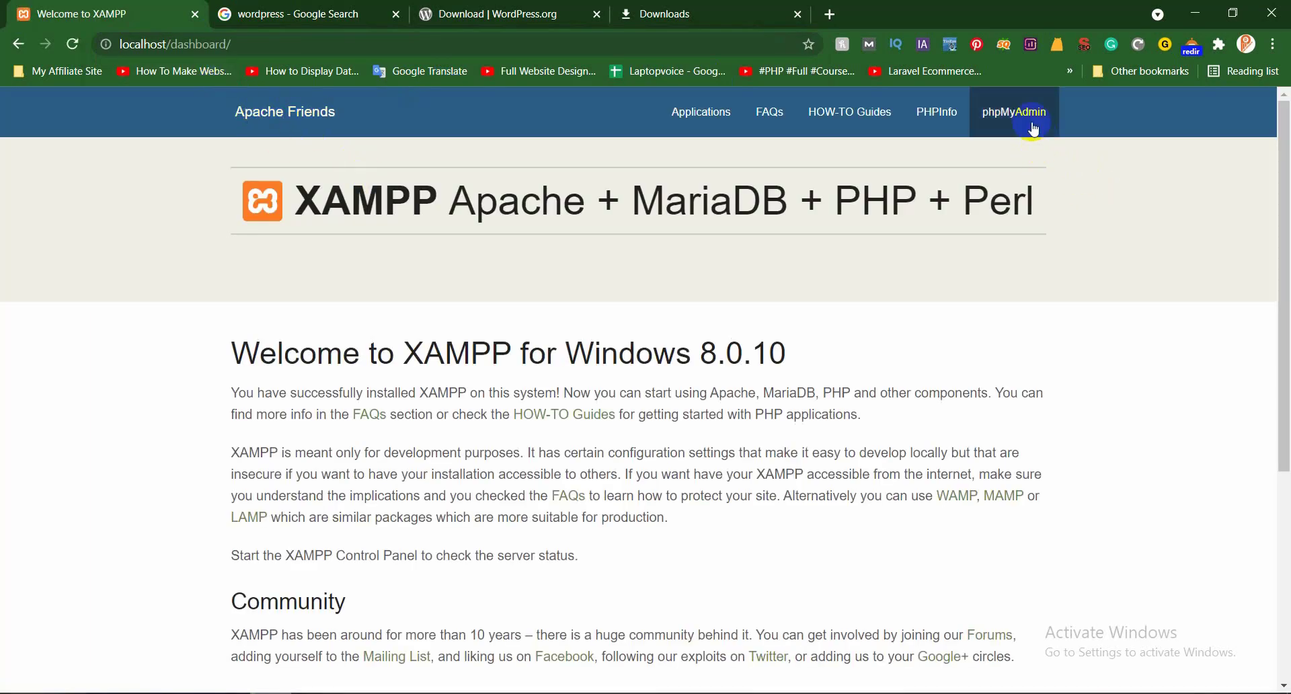
pyautogui.click(1014, 111)
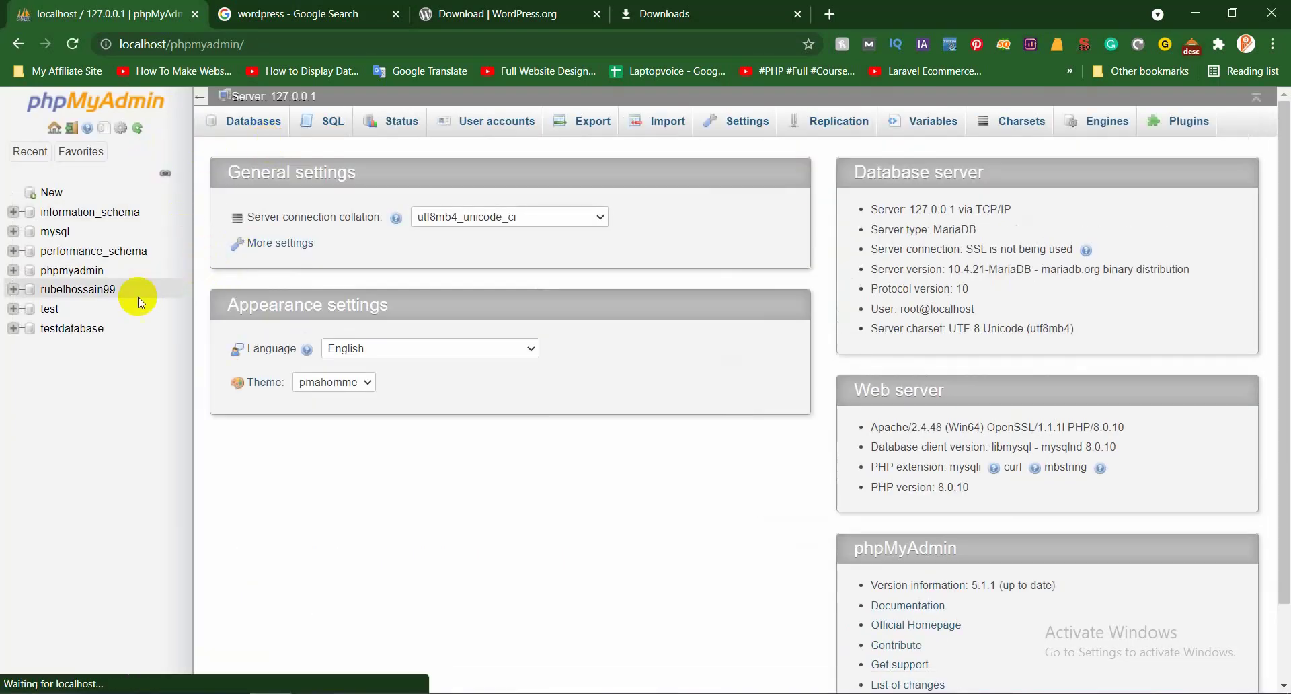
# Go to phpMyAdmin's Databases page and focus the new database name field
pyautogui.click(253, 125)
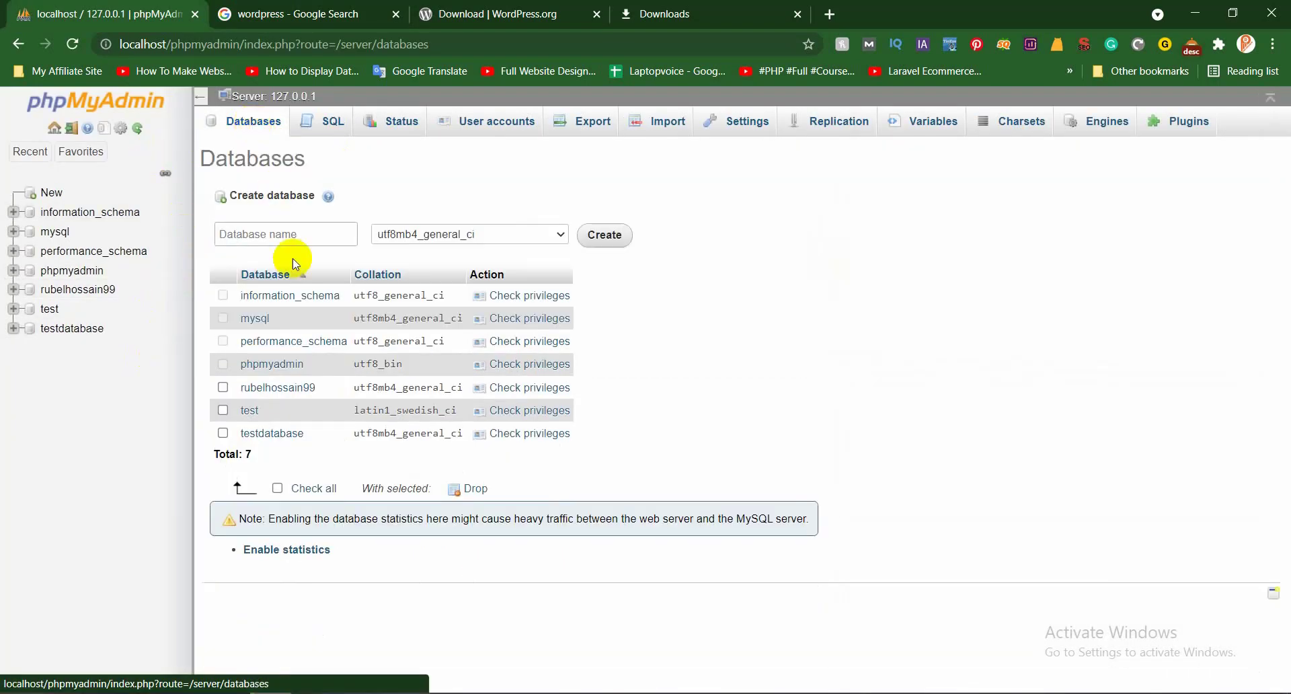
pyautogui.click(298, 237)
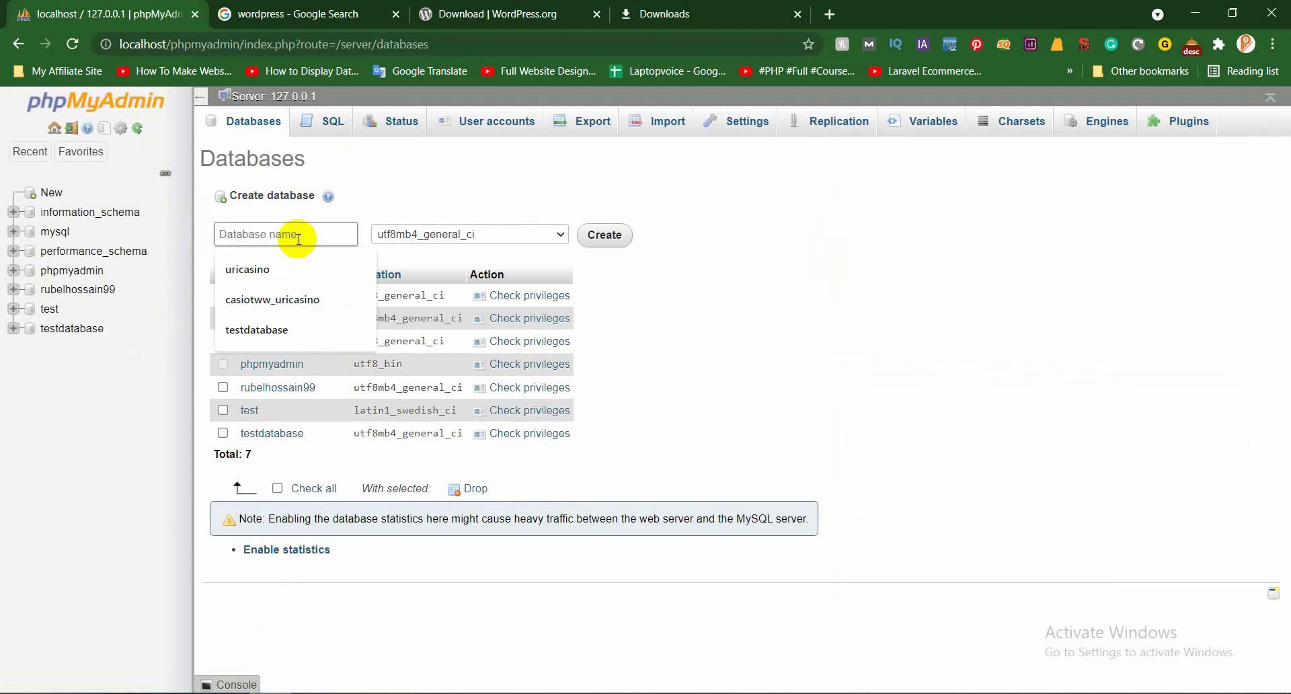
pyautogui.click(363, 13)
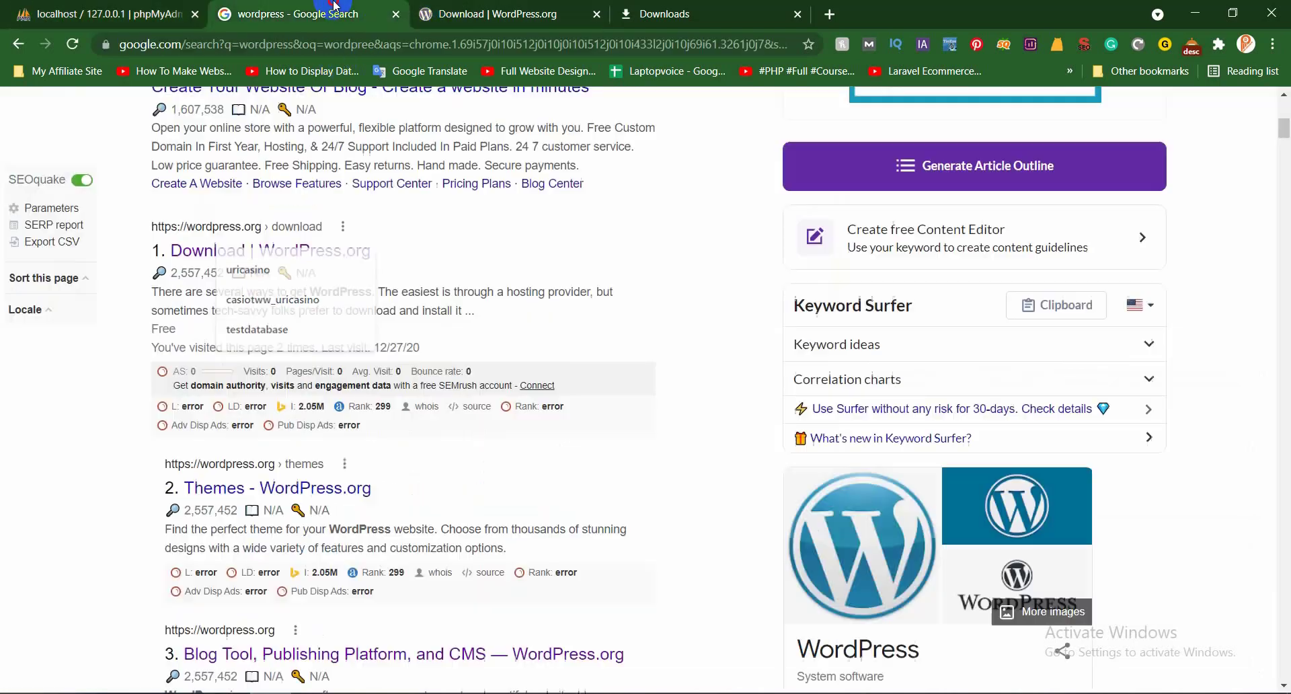
pyautogui.click(84, 6)
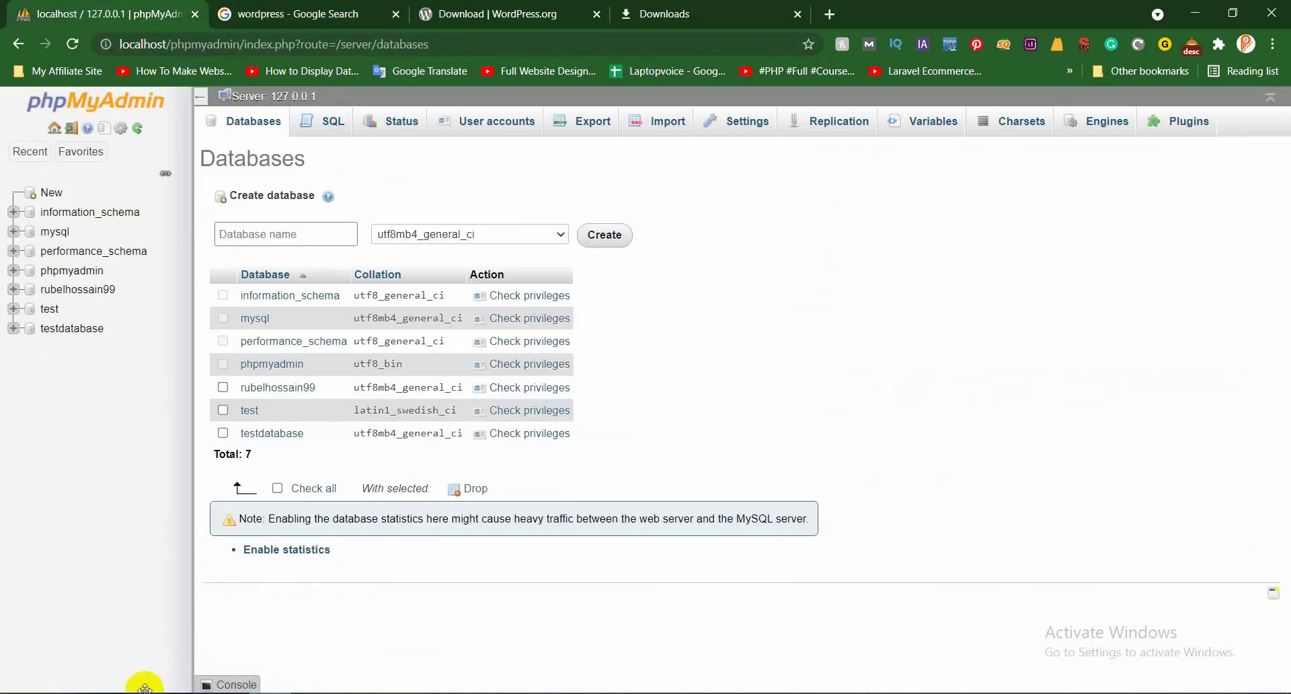
# Copy the wpthemedev folder name from Explorer, paste it as the database name, and create it
pyautogui.moveTo(178, 648)
pyautogui.click(138, 632)
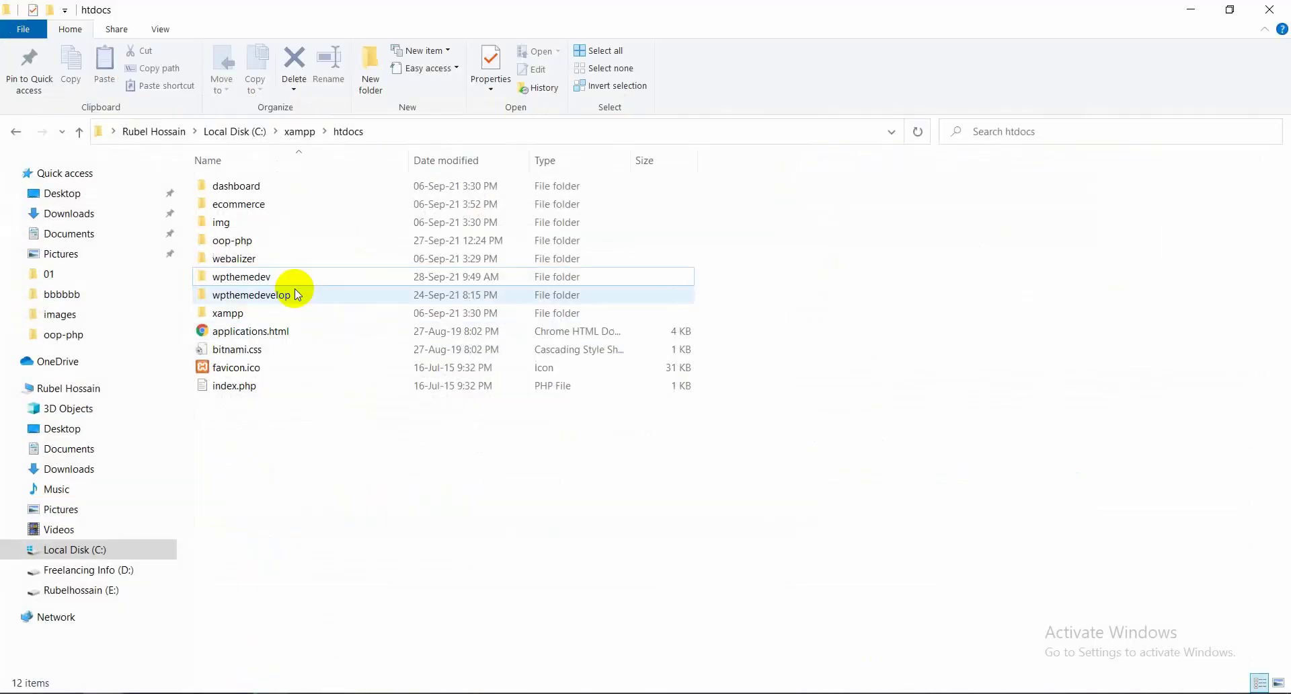
pyautogui.rightClick(246, 278)
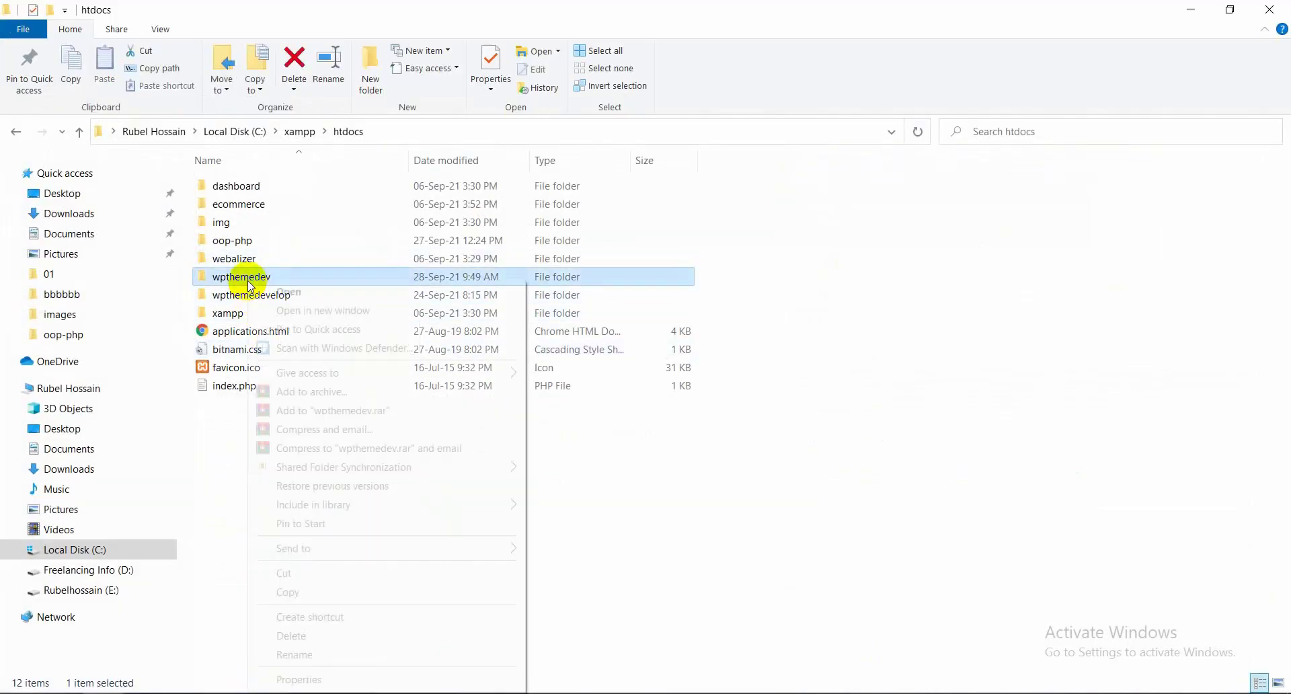
pyautogui.click(312, 656)
pyautogui.hotkey('ctrl', 'c')
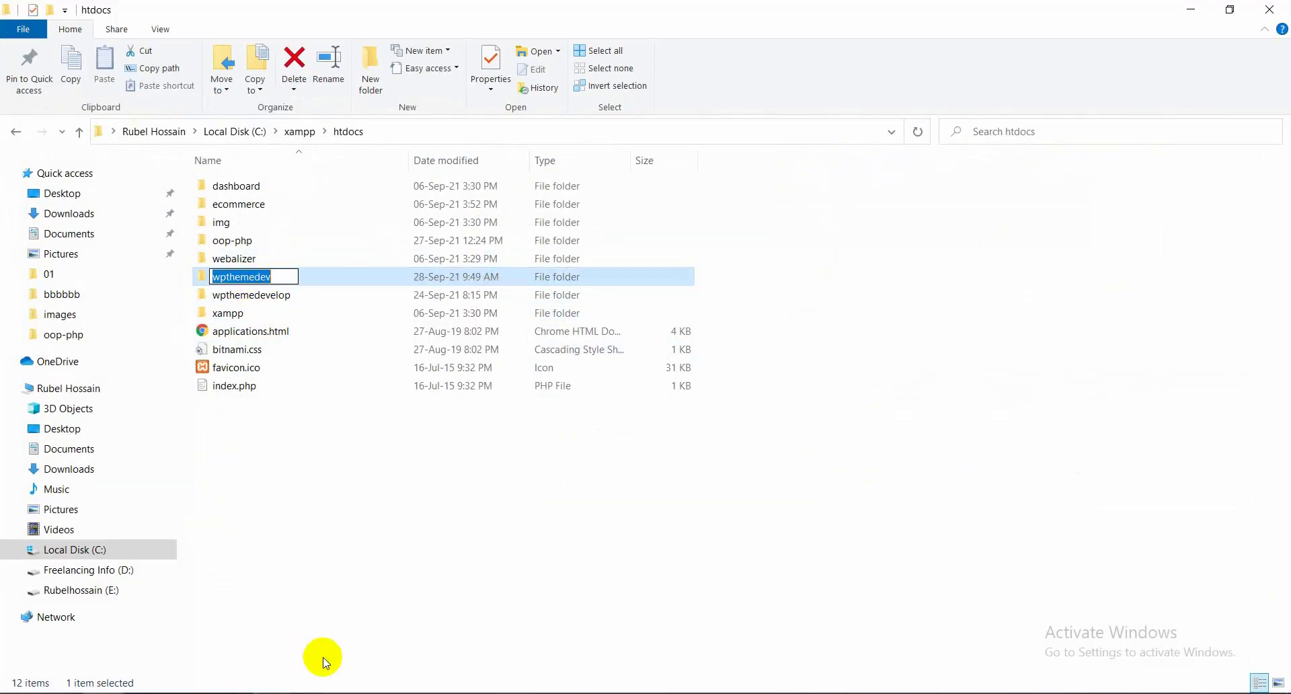
pyautogui.click(345, 658)
pyautogui.hotkey('alt', 'Tab')
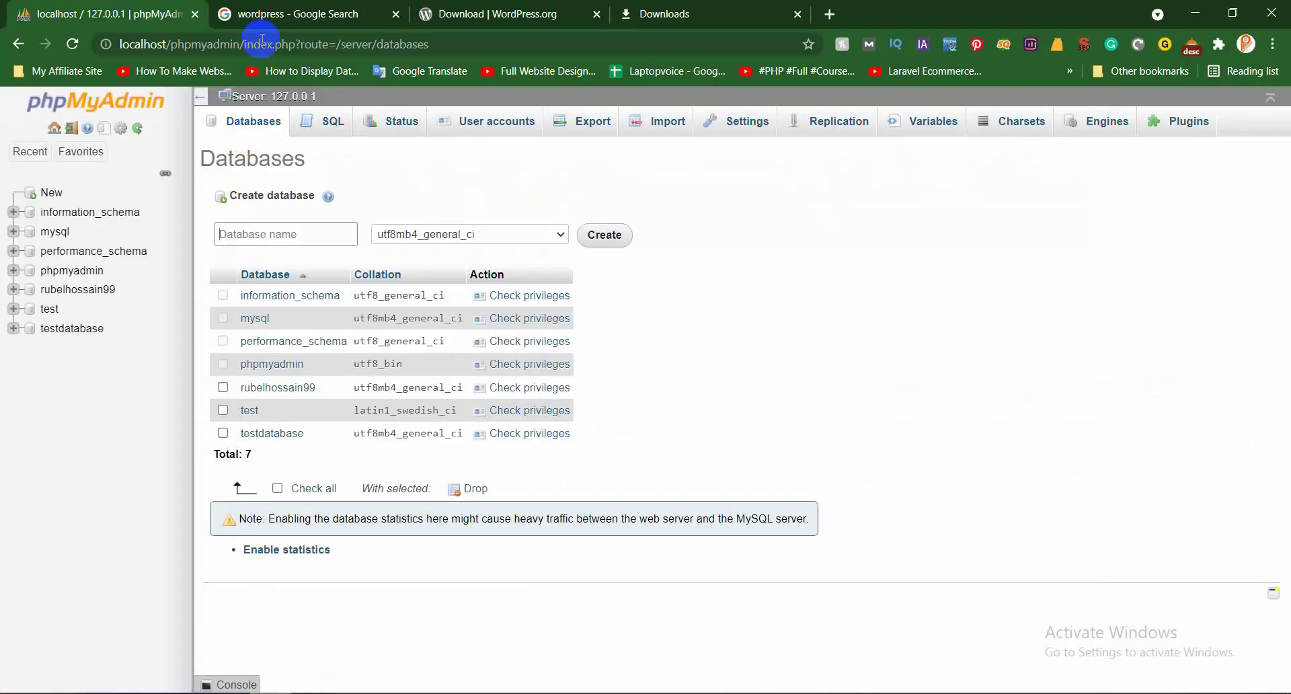
pyautogui.click(280, 236)
pyautogui.hotkey('ctrl', 'v')
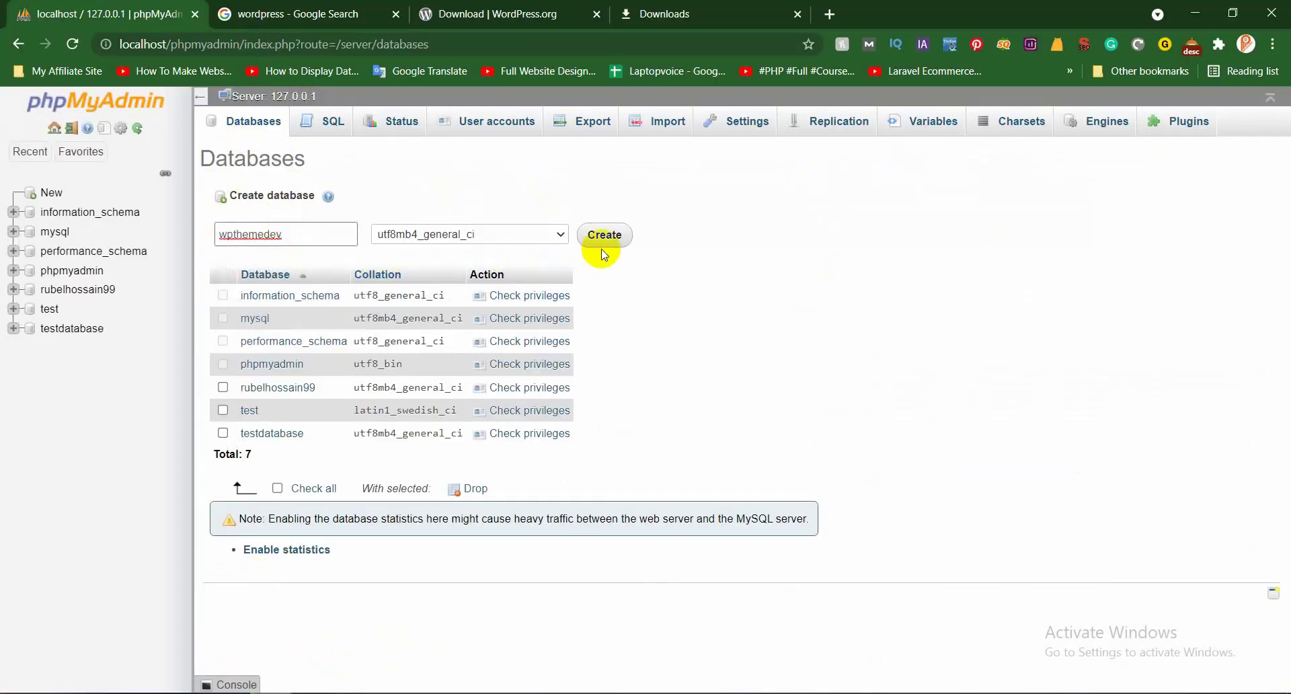
pyautogui.click(608, 238)
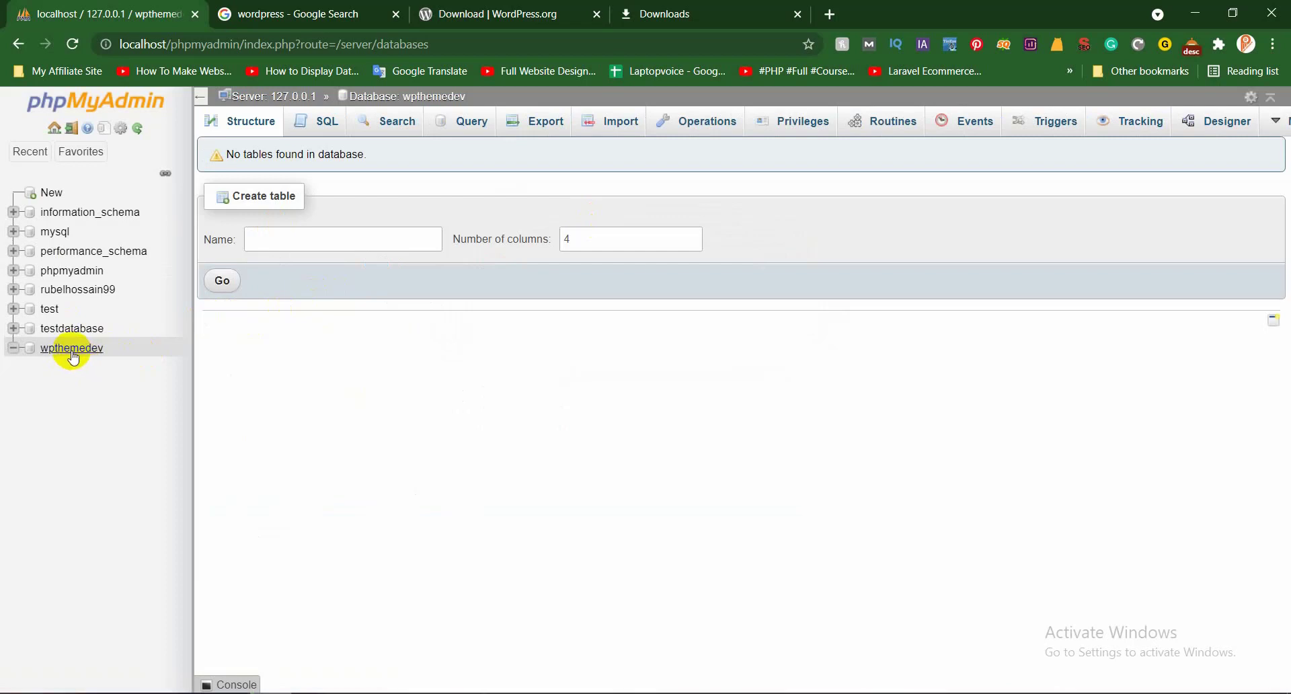
# Inspect the empty wpthemedev and testdatabase entries in the sidebar, then move to the downloads list
pyautogui.click(71, 351)
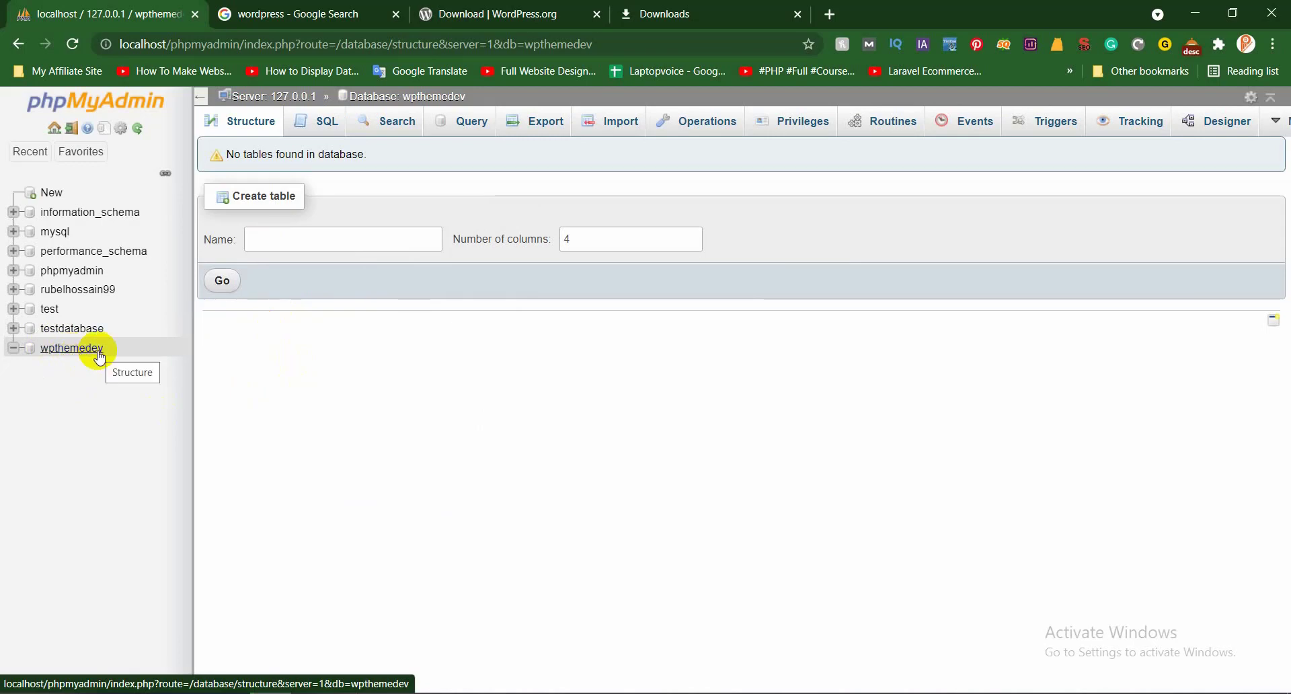
pyautogui.click(61, 328)
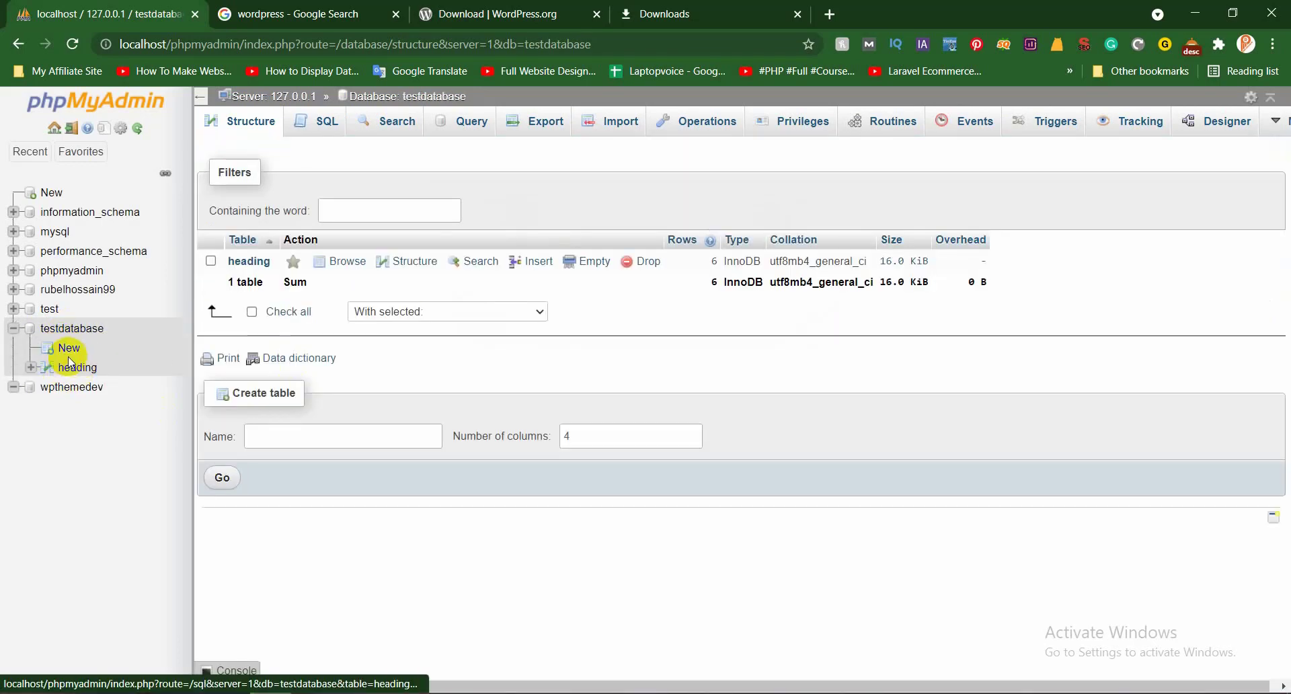
pyautogui.click(13, 328)
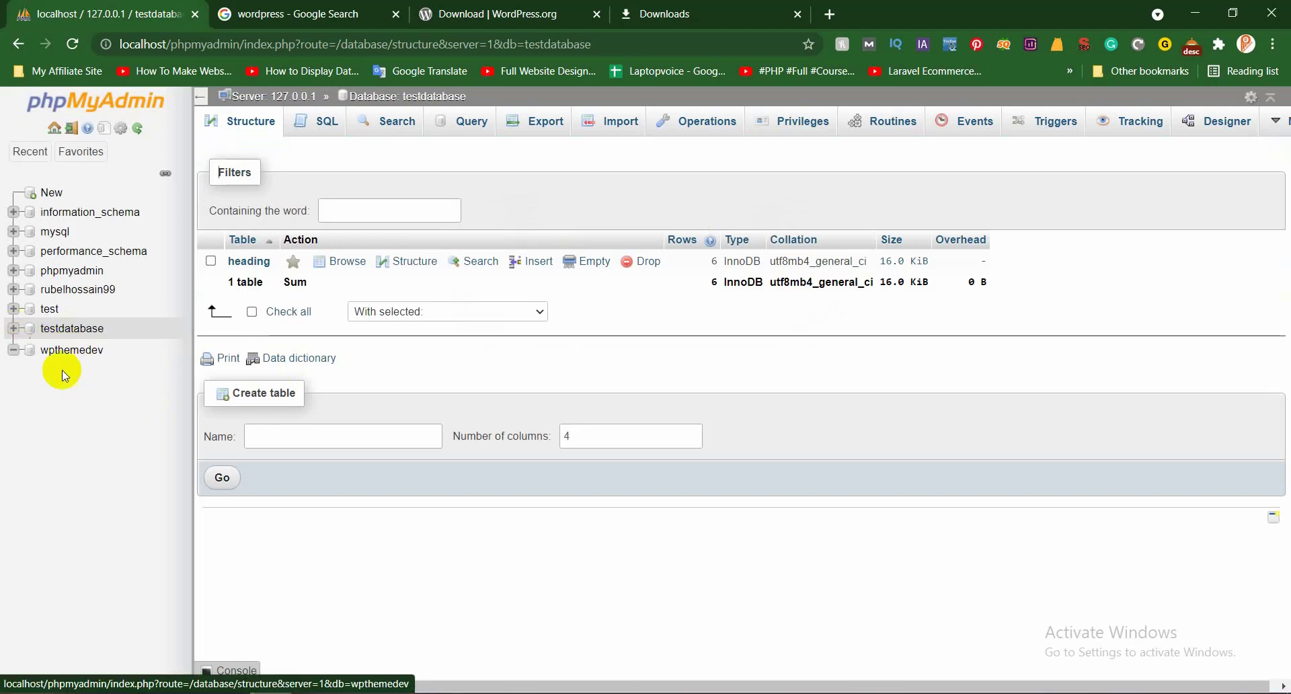
pyautogui.click(555, 13)
pyautogui.click(720, 14)
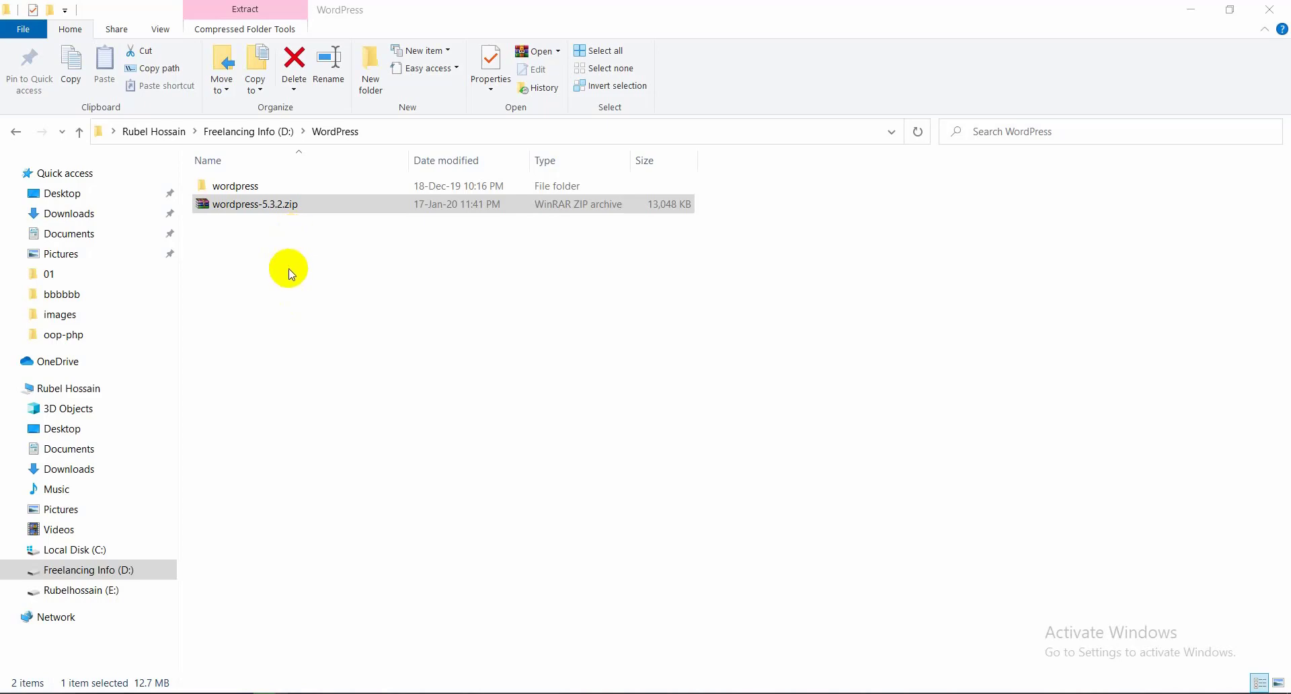
# Open the empty xampp\htdocs\wpthemedev folder in a smaller, repositioned Explorer window
pyautogui.hotkey('alt', 'Tab')
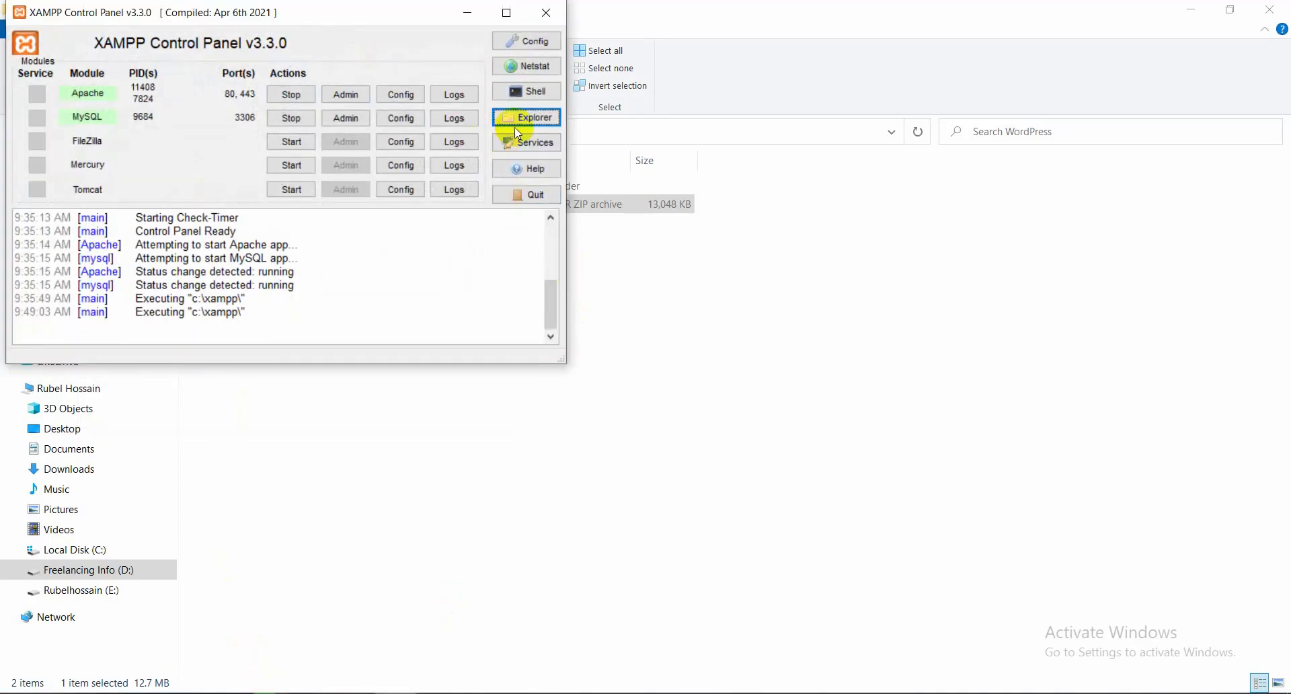
pyautogui.click(518, 125)
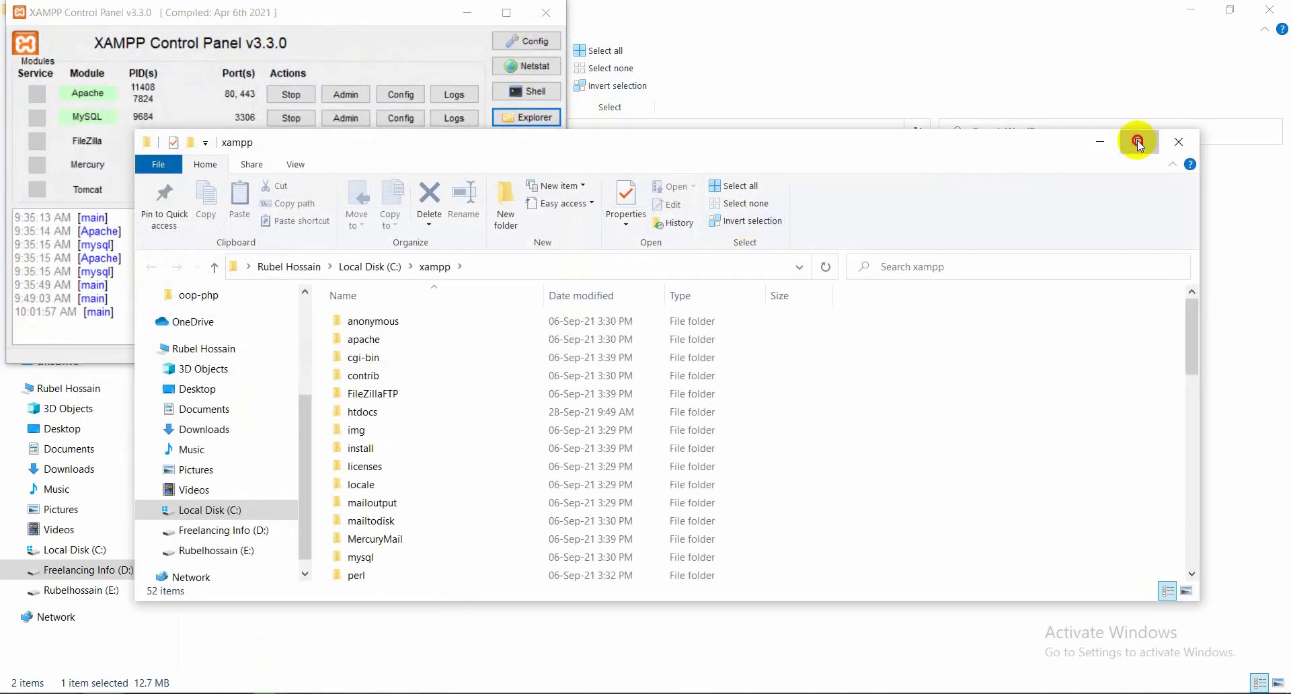
pyautogui.click(1137, 142)
pyautogui.doubleClick(244, 276)
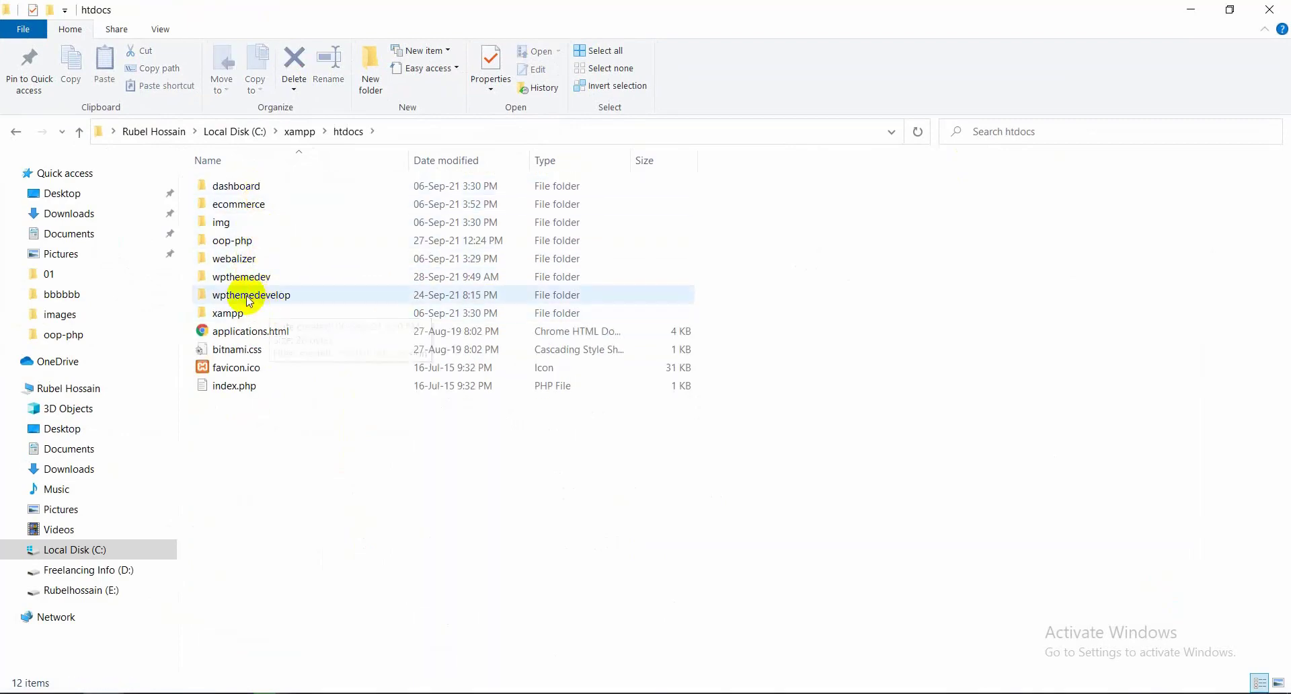
pyautogui.doubleClick(282, 278)
pyautogui.rightClick(329, 277)
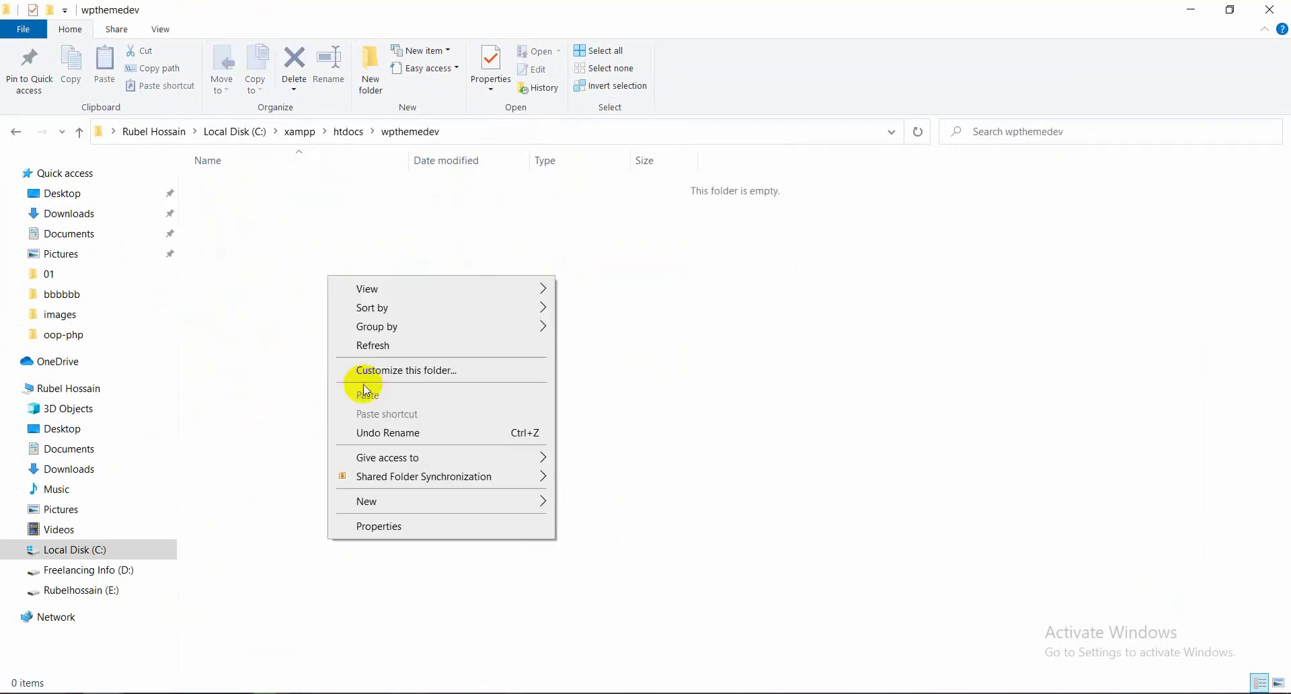
pyautogui.click(268, 339)
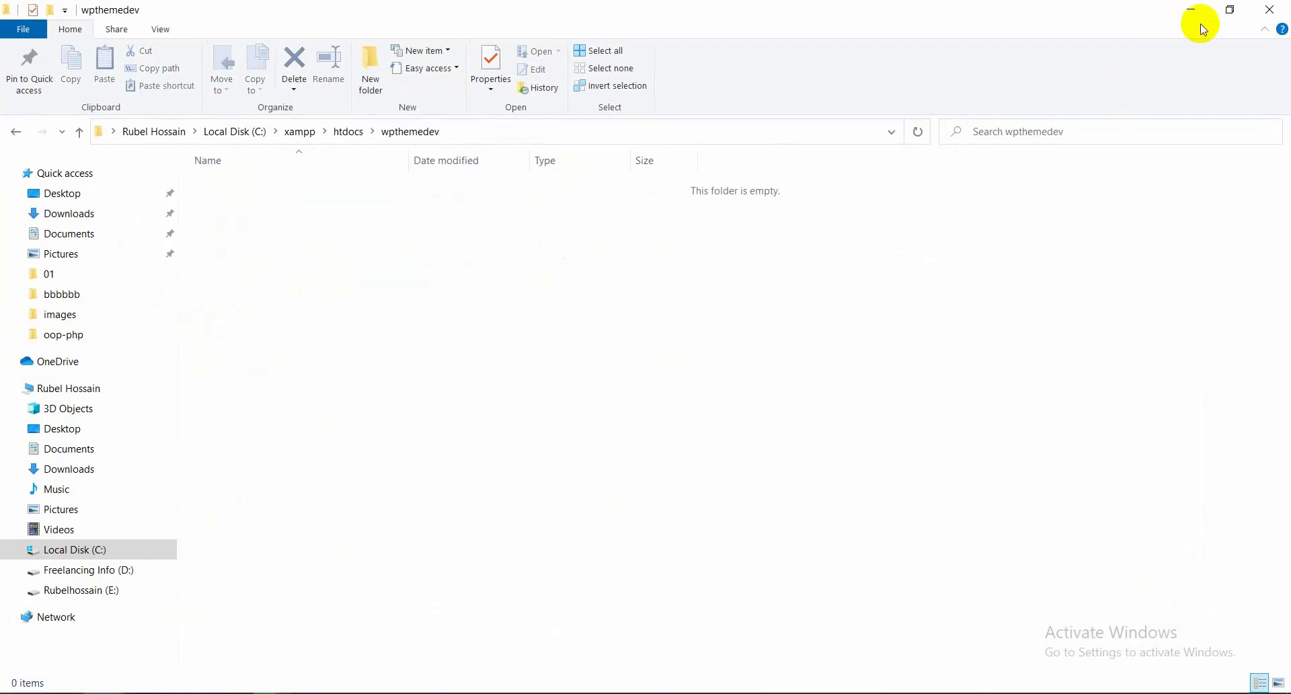
pyautogui.click(1230, 10)
pyautogui.moveTo(550, 156); pyautogui.dragTo(682, 242)
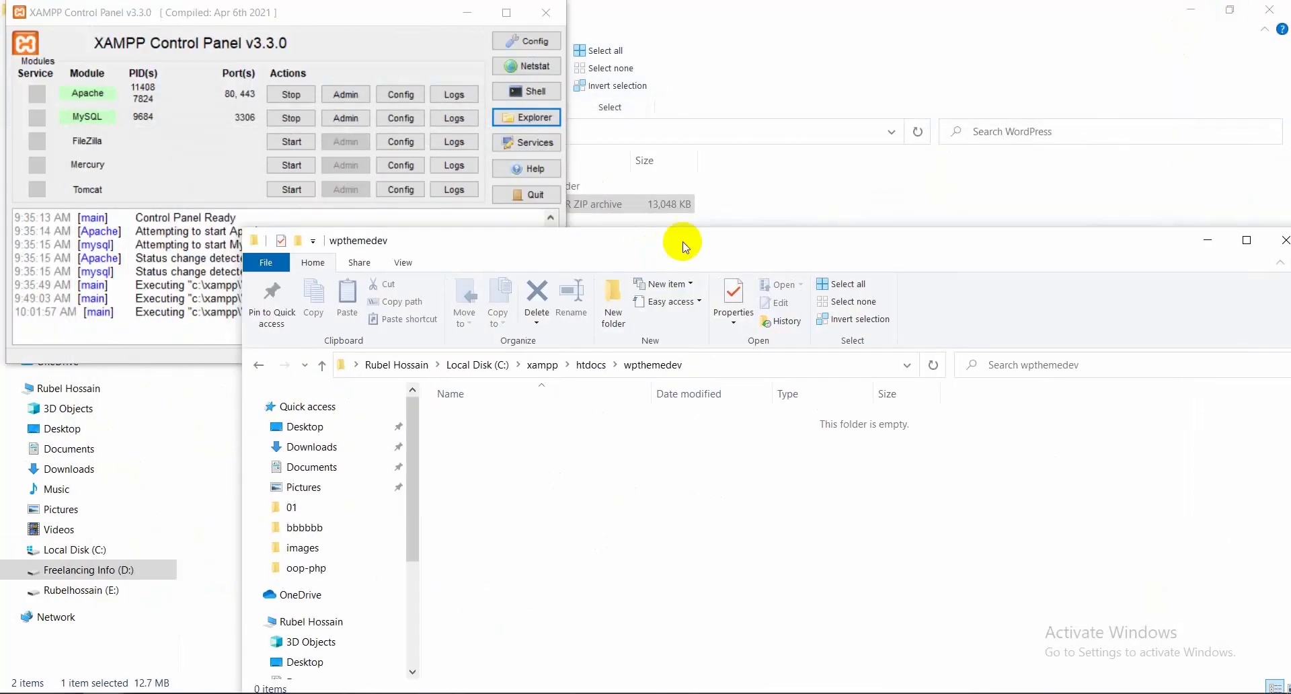
# Drag wordpress-5.3.2.zip from D:\WordPress into the wpthemedev folder
pyautogui.click(642, 207)
pyautogui.click(1226, 8)
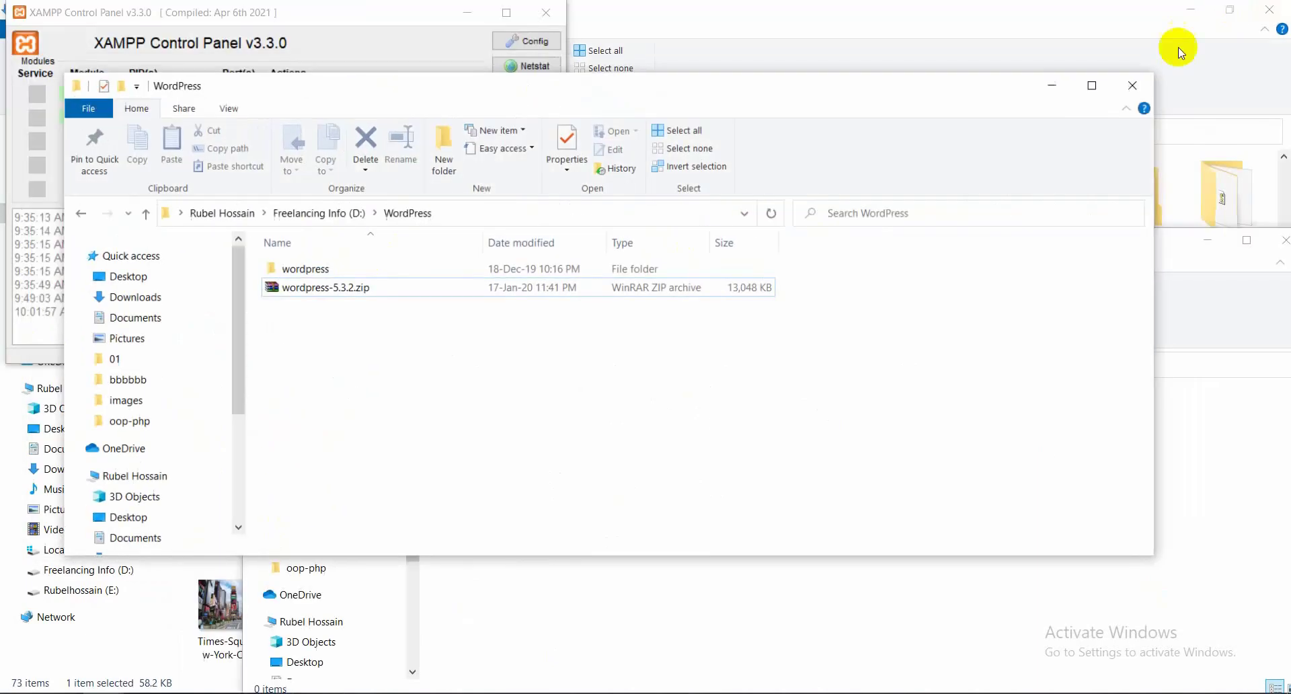
pyautogui.moveTo(374, 297); pyautogui.dragTo(1103, 585)
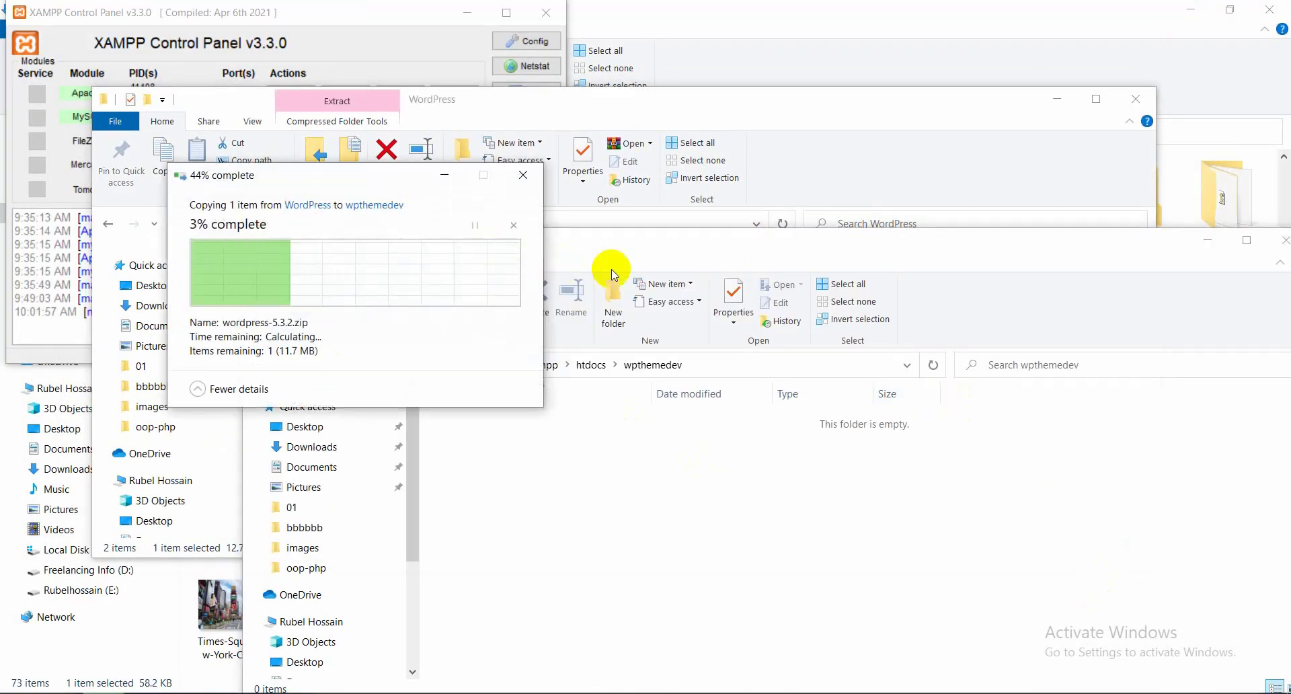
pyautogui.click(1245, 240)
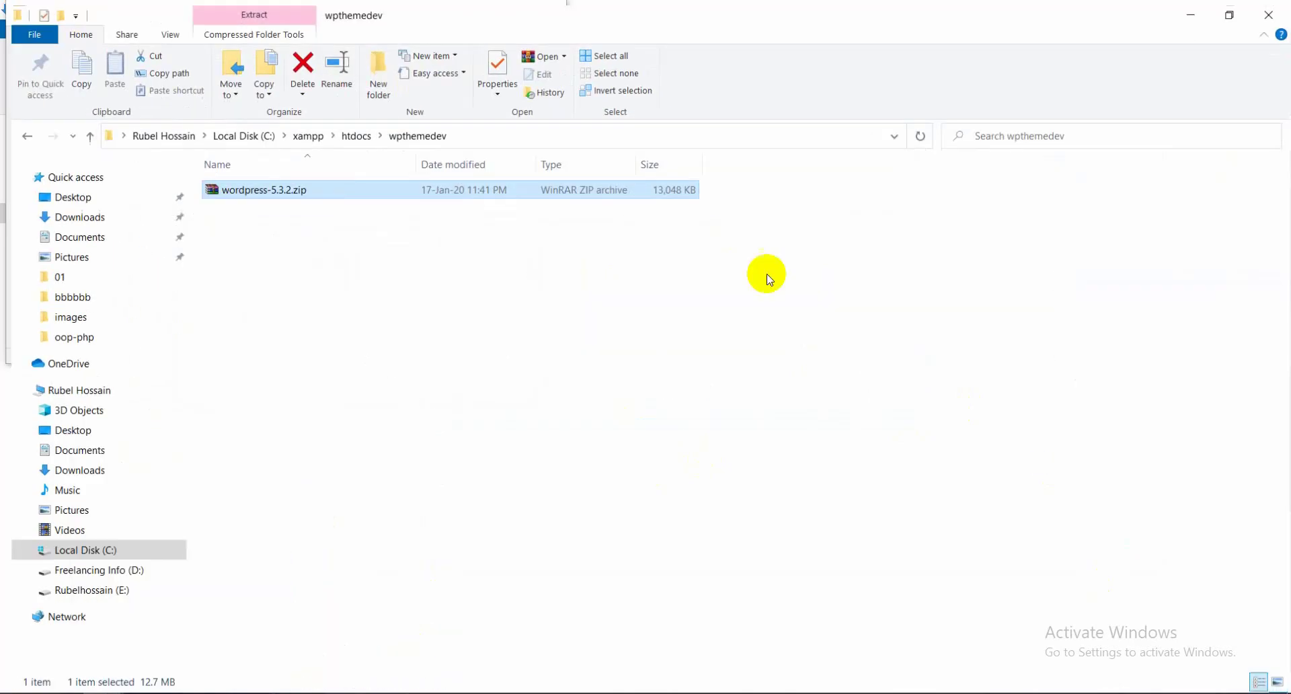
# Extract wordpress-5.3.2.zip into wpthemedev with WinRAR's Extract Here, refreshing the folder listing
pyautogui.rightClick(230, 191)
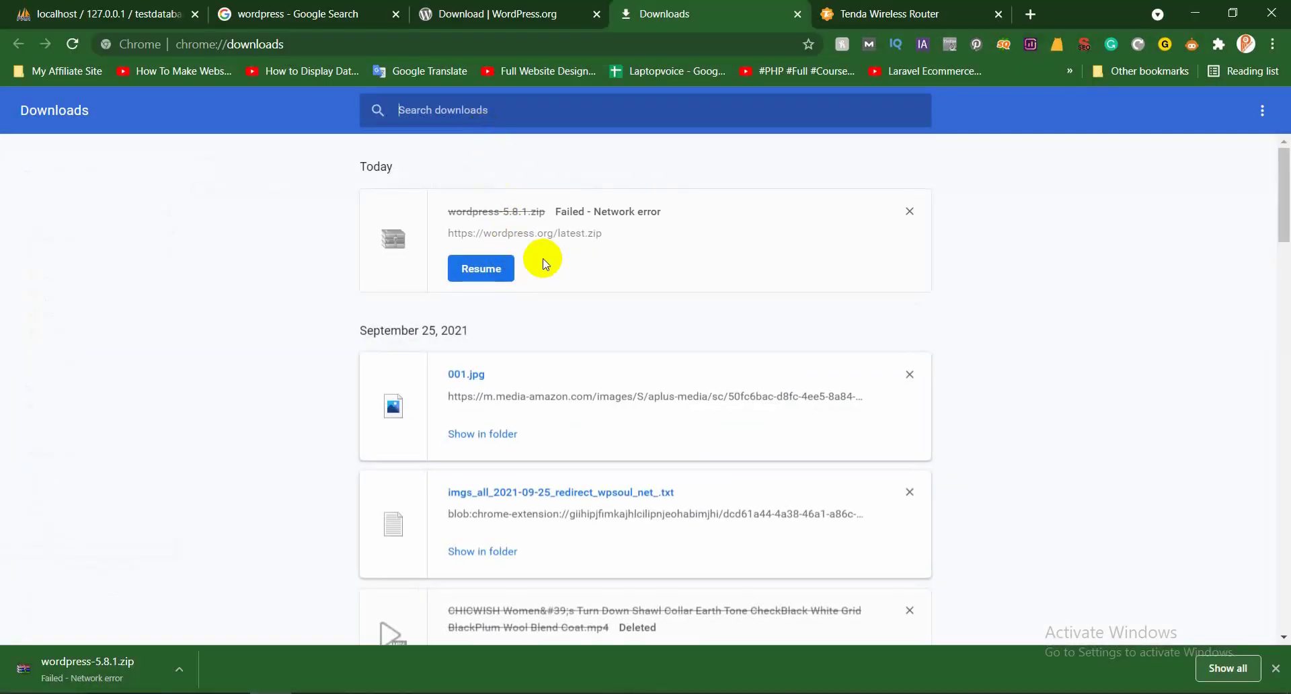
pyautogui.click(1136, 43)
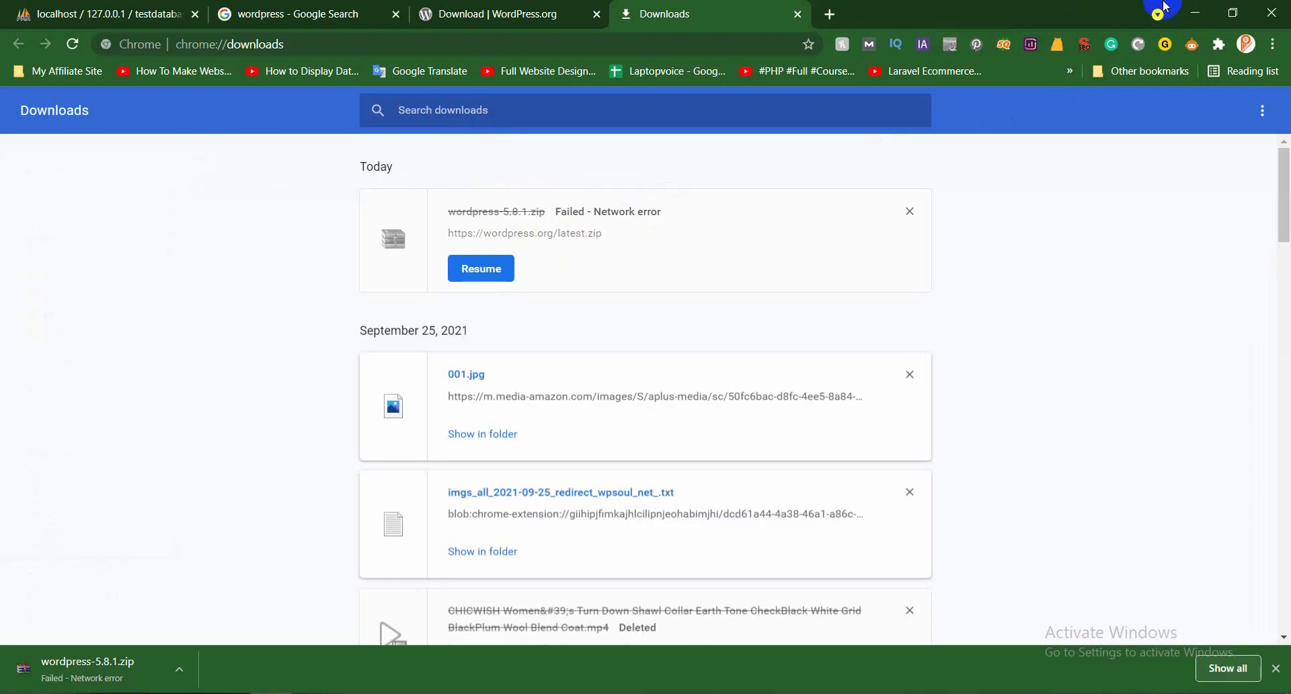
pyautogui.click(1196, 8)
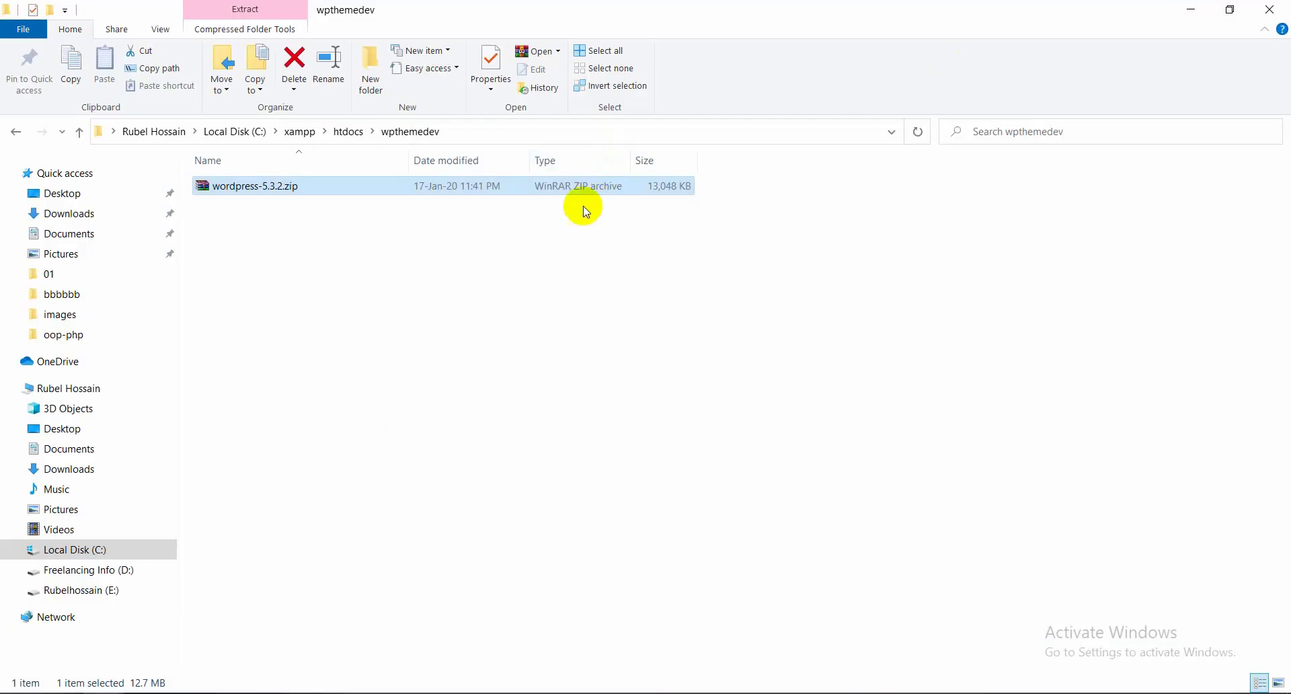
pyautogui.rightClick(280, 197)
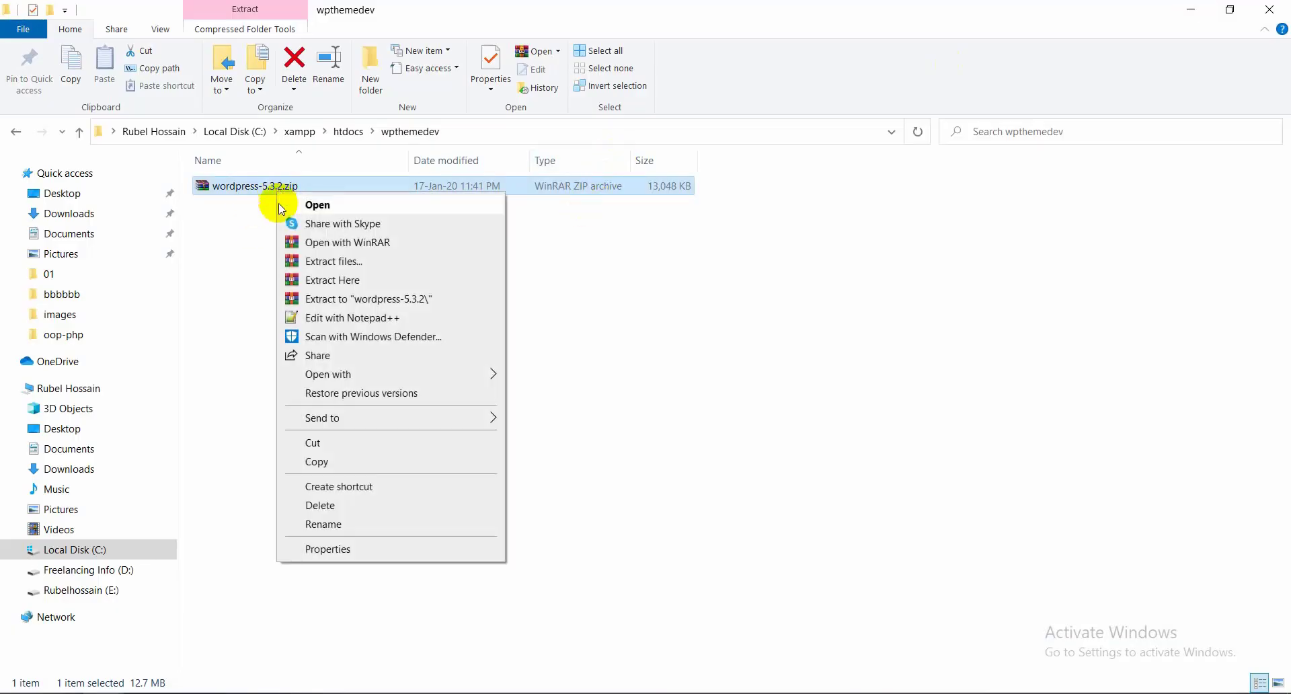
pyautogui.click(363, 277)
pyautogui.rightClick(354, 248)
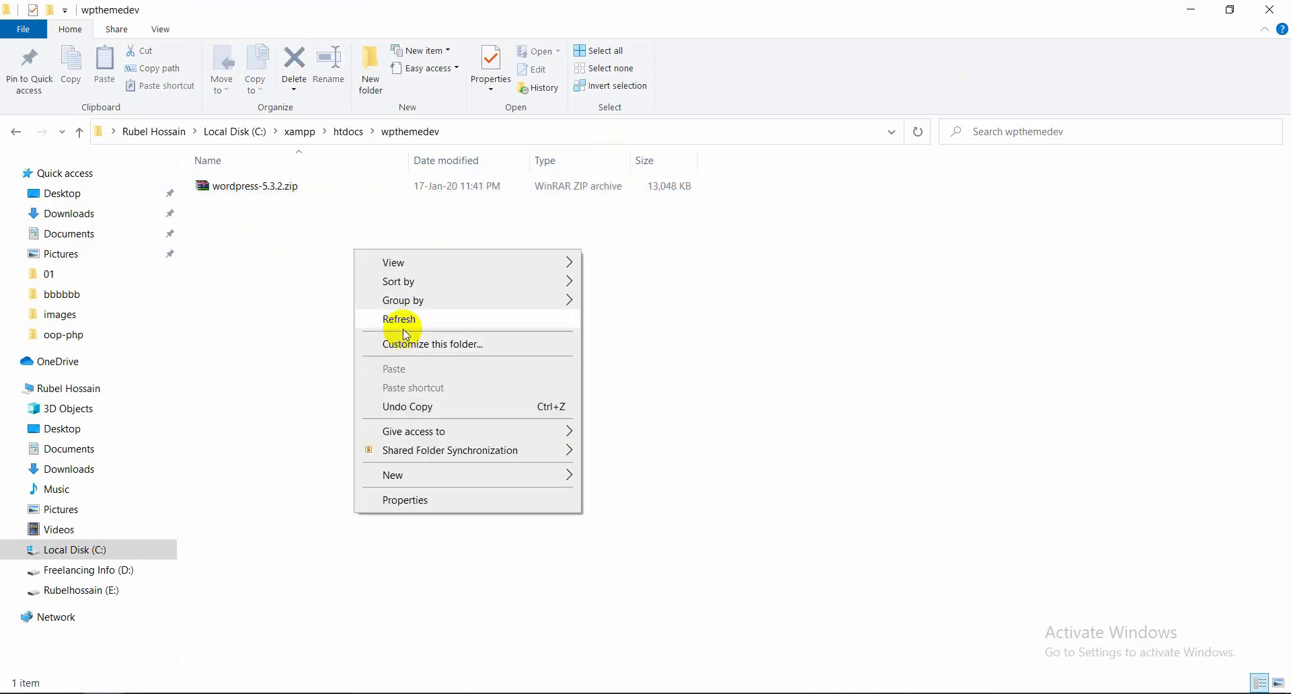
pyautogui.click(400, 320)
pyautogui.rightClick(317, 288)
pyautogui.click(353, 354)
pyautogui.click(232, 193)
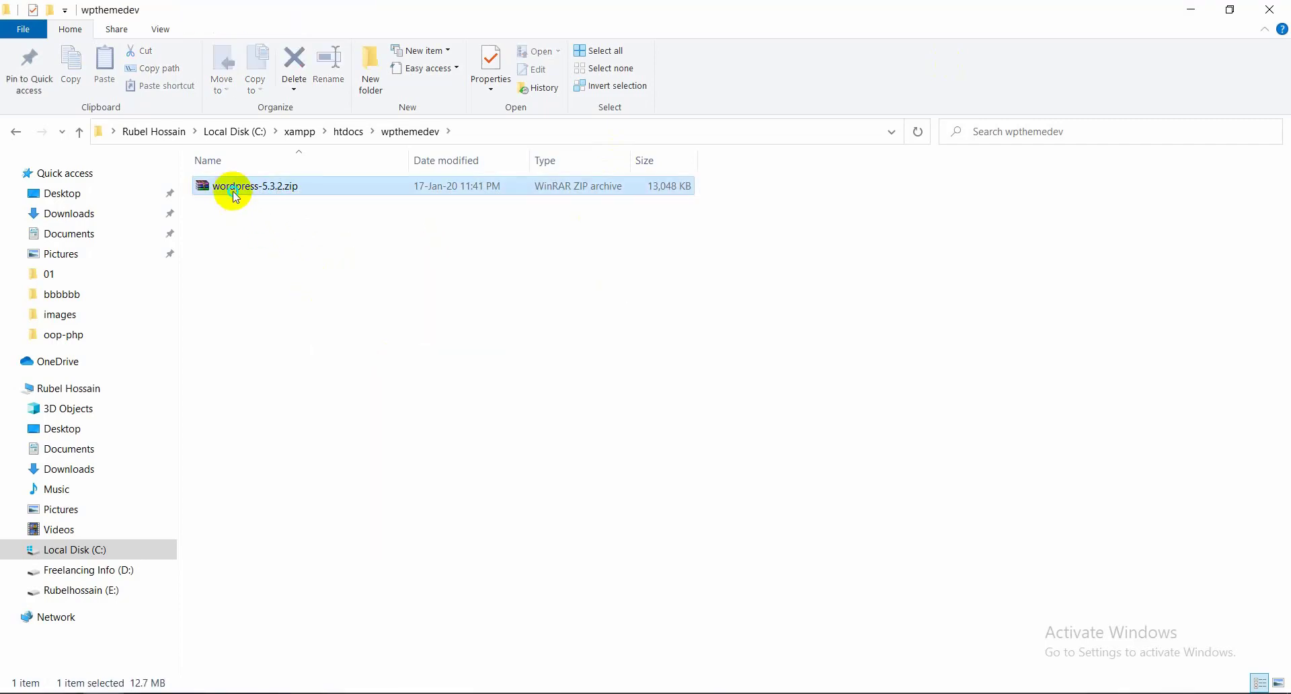
pyautogui.rightClick(236, 197)
pyautogui.click(303, 280)
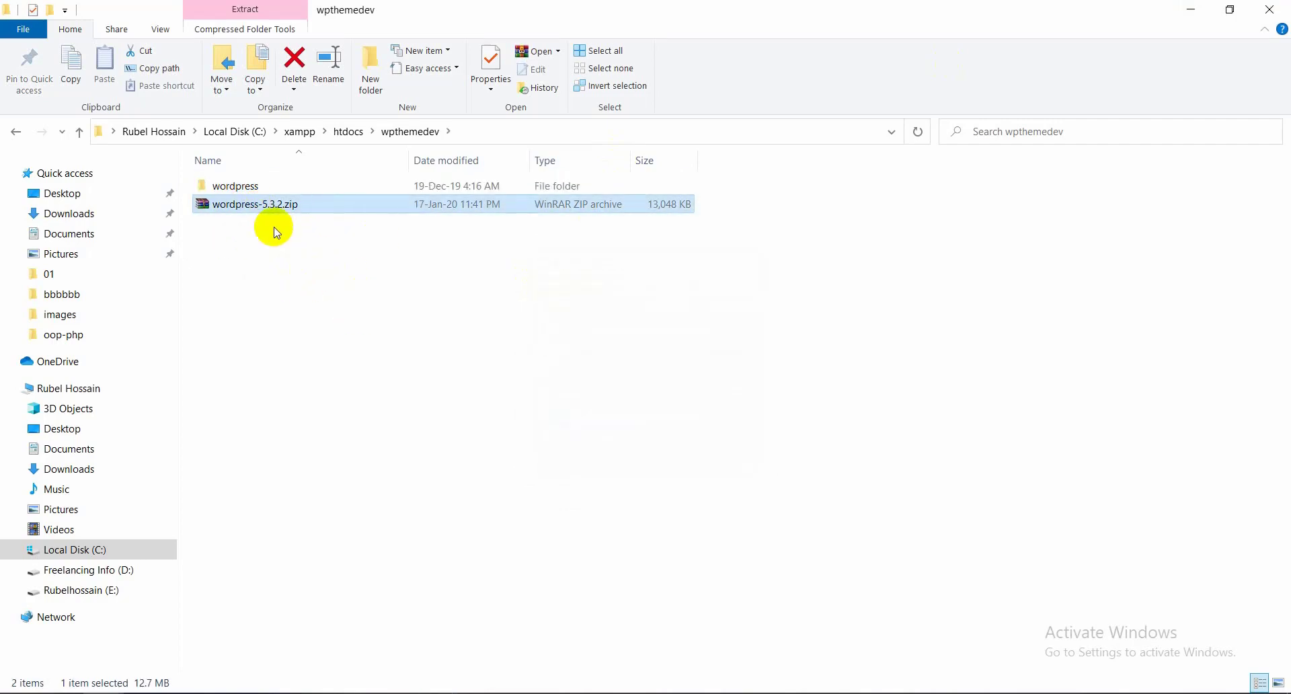
# Check the extracted wordpress folder, then delete wordpress-5.3.2.zip from wpthemedev
pyautogui.click(247, 191)
pyautogui.doubleClick(247, 191)
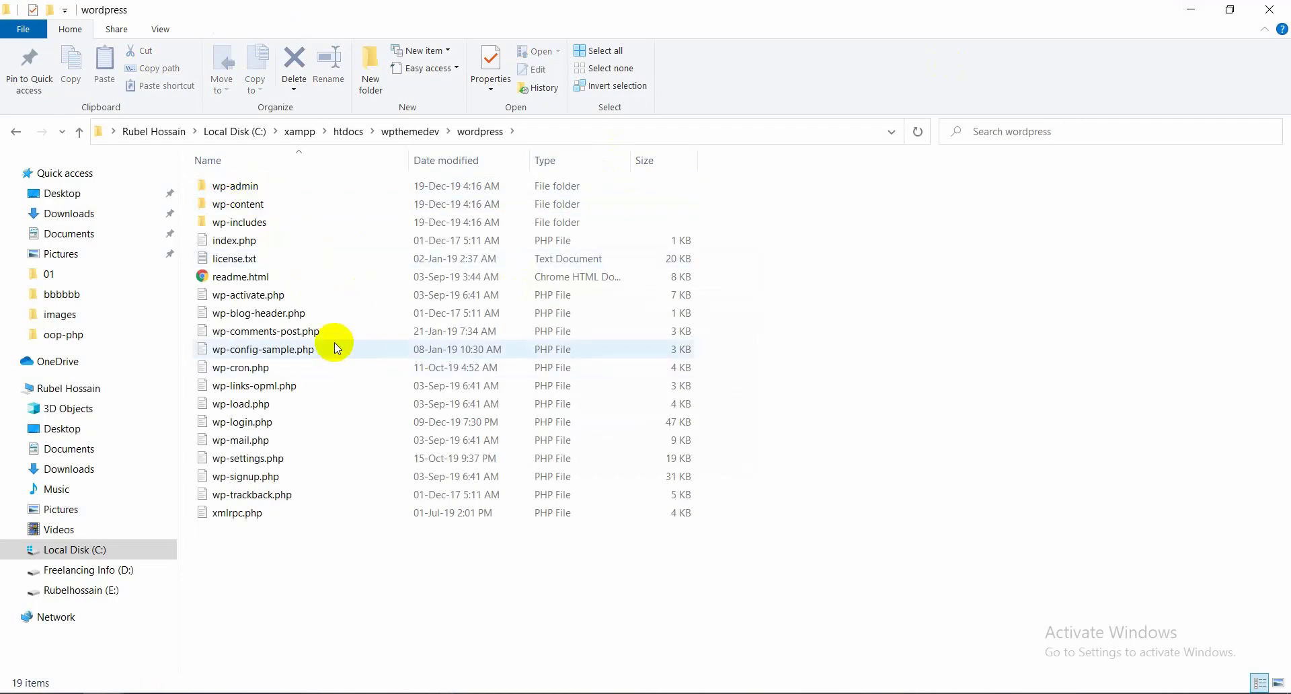
pyautogui.hotkey('alt', 'Left')
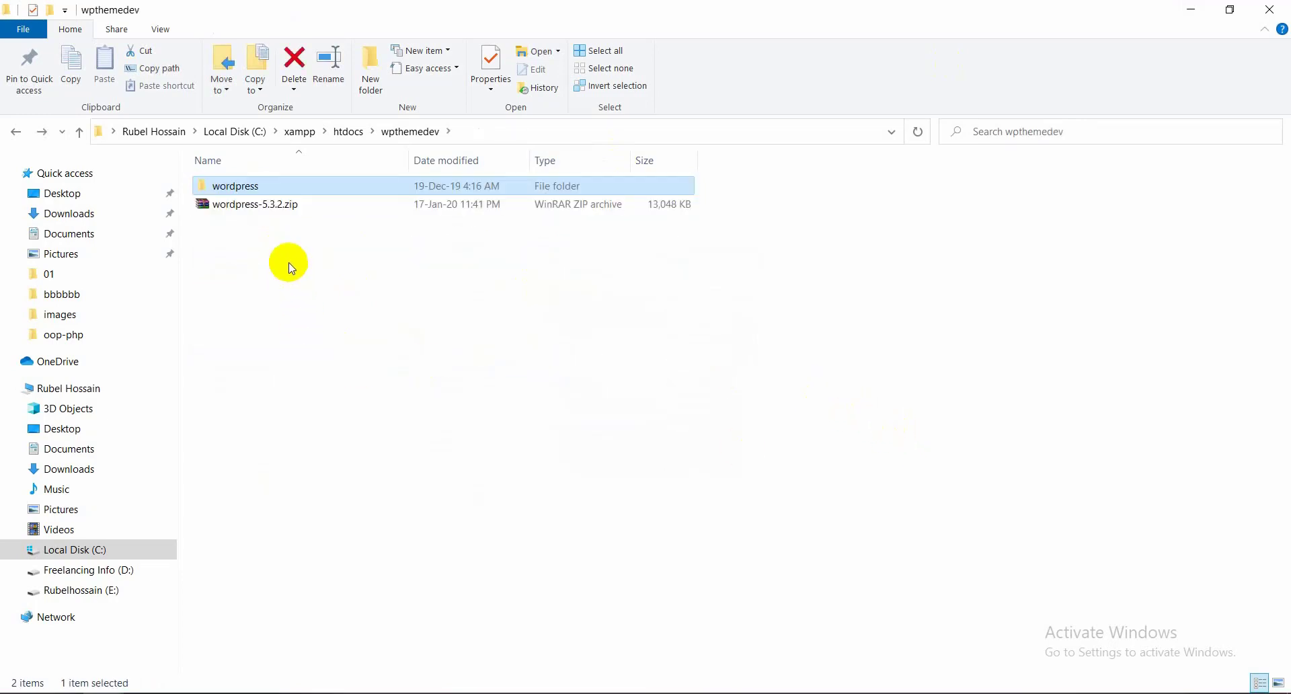
pyautogui.moveTo(288, 262); pyautogui.dragTo(279, 206)
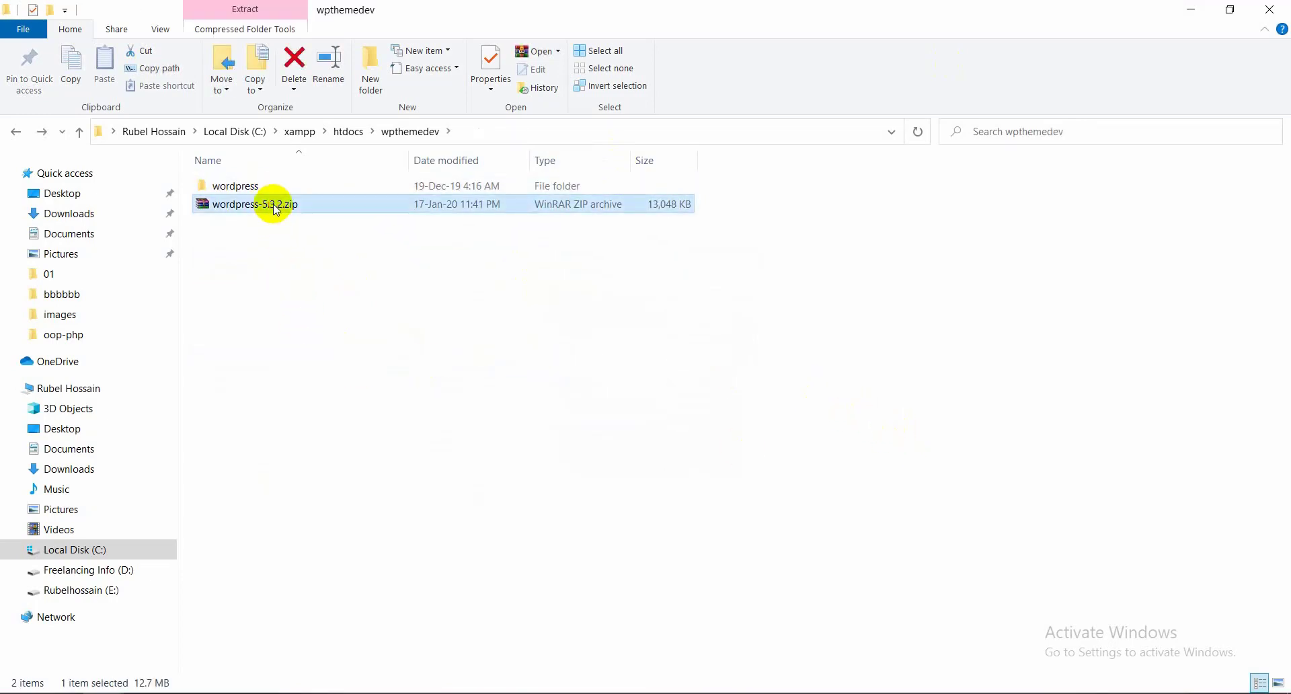
pyautogui.press('Delete')
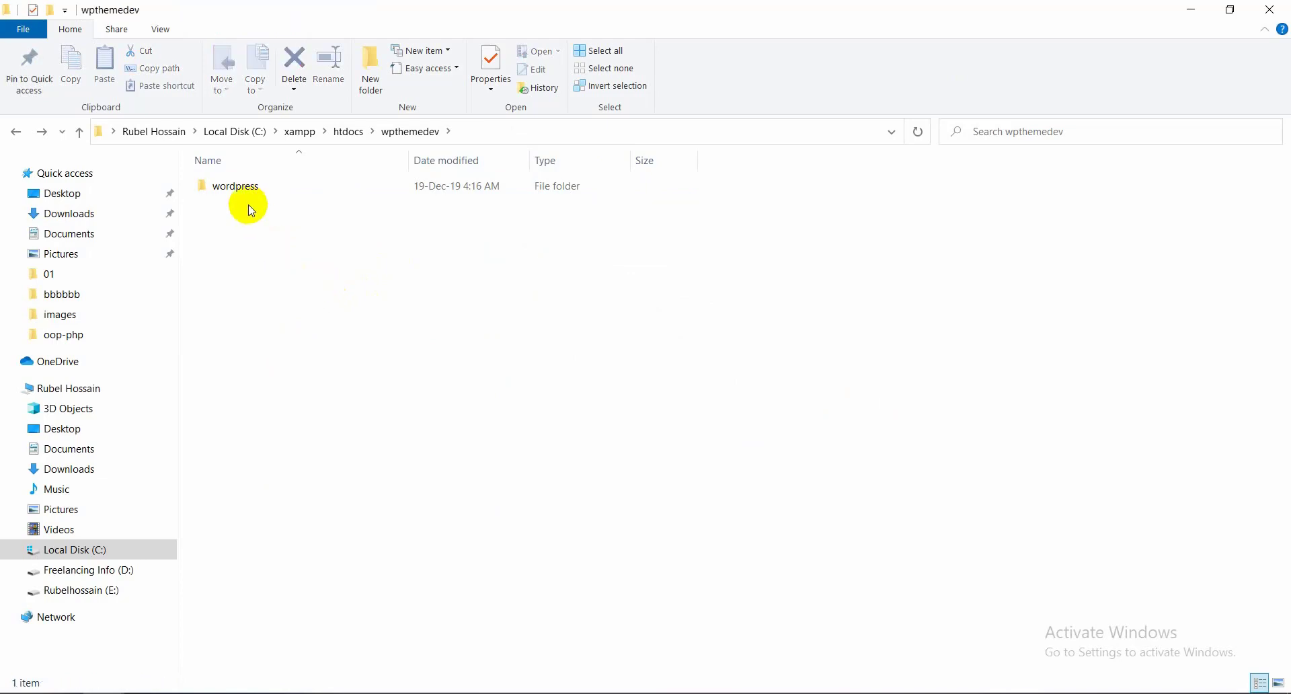
# Copy all 19 files inside the wordpress folder and go back to wpthemedev
pyautogui.click(237, 187)
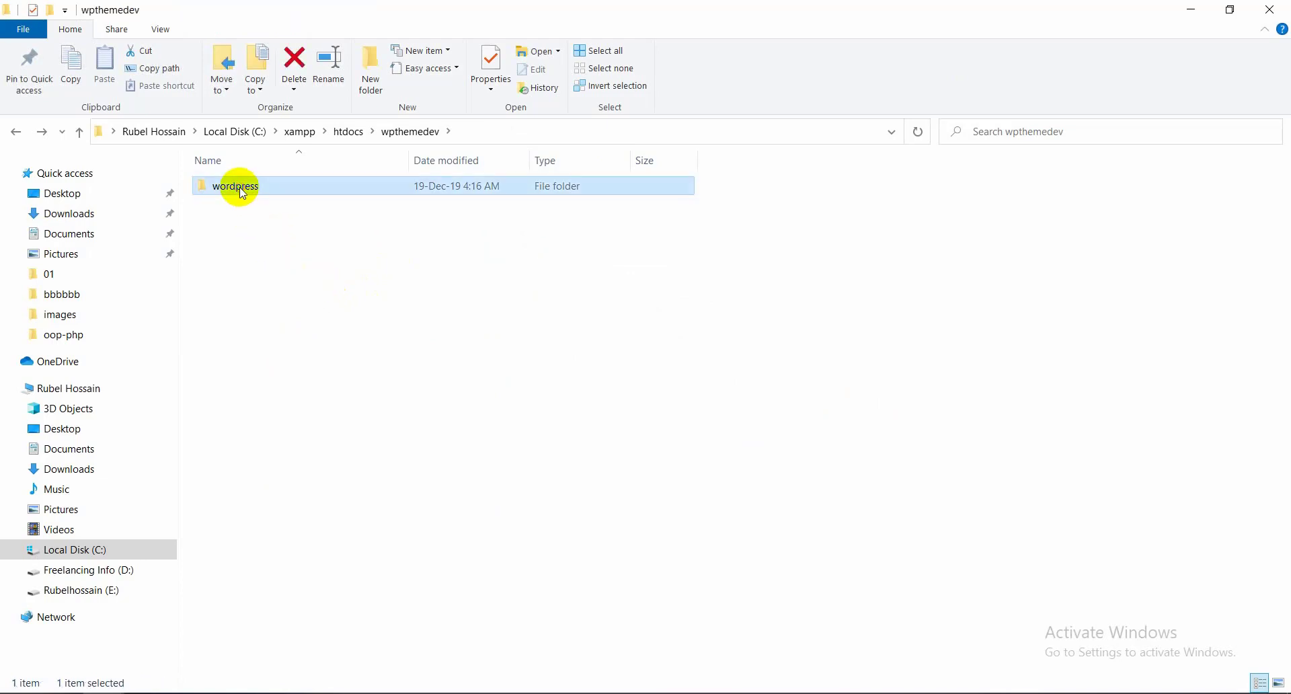
pyautogui.doubleClick(280, 196)
pyautogui.moveTo(323, 538); pyautogui.dragTo(277, 181)
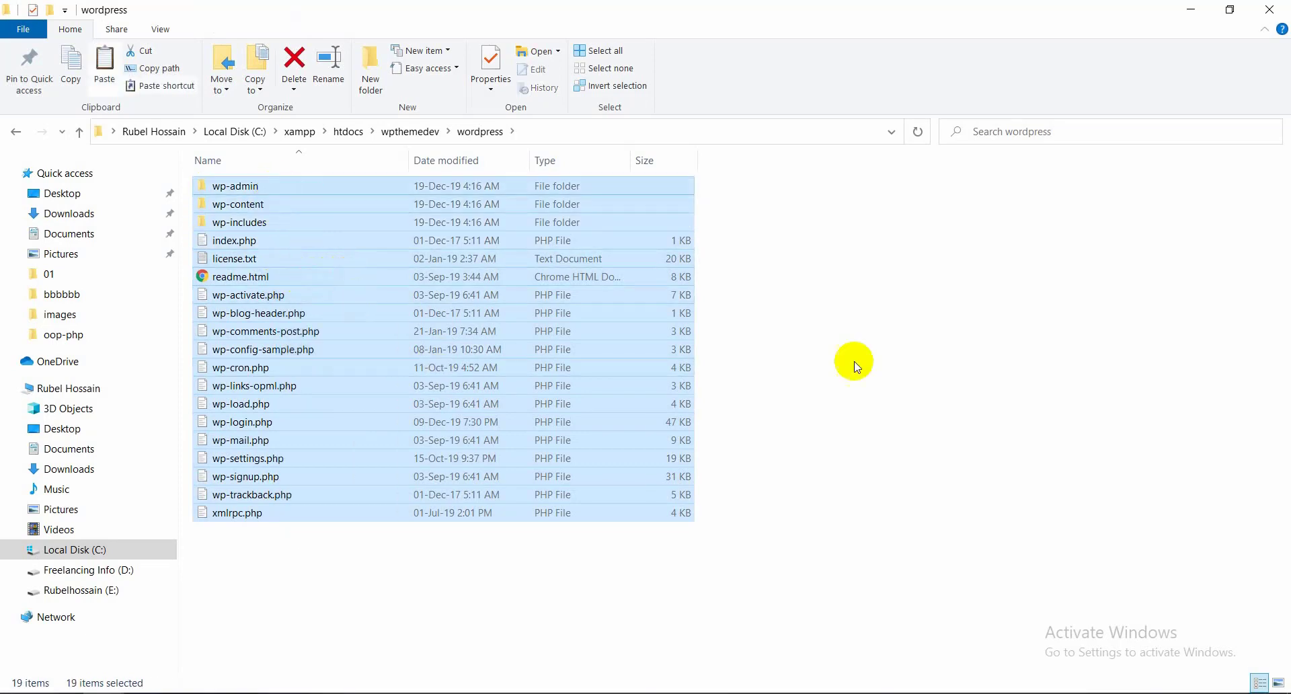
pyautogui.press('Delete')
pyautogui.press('BackSpace')
# Paste the copied WordPress files directly into wpthemedev and inspect the leftover wordpress folder
pyautogui.rightClick(576, 336)
pyautogui.click(615, 457)
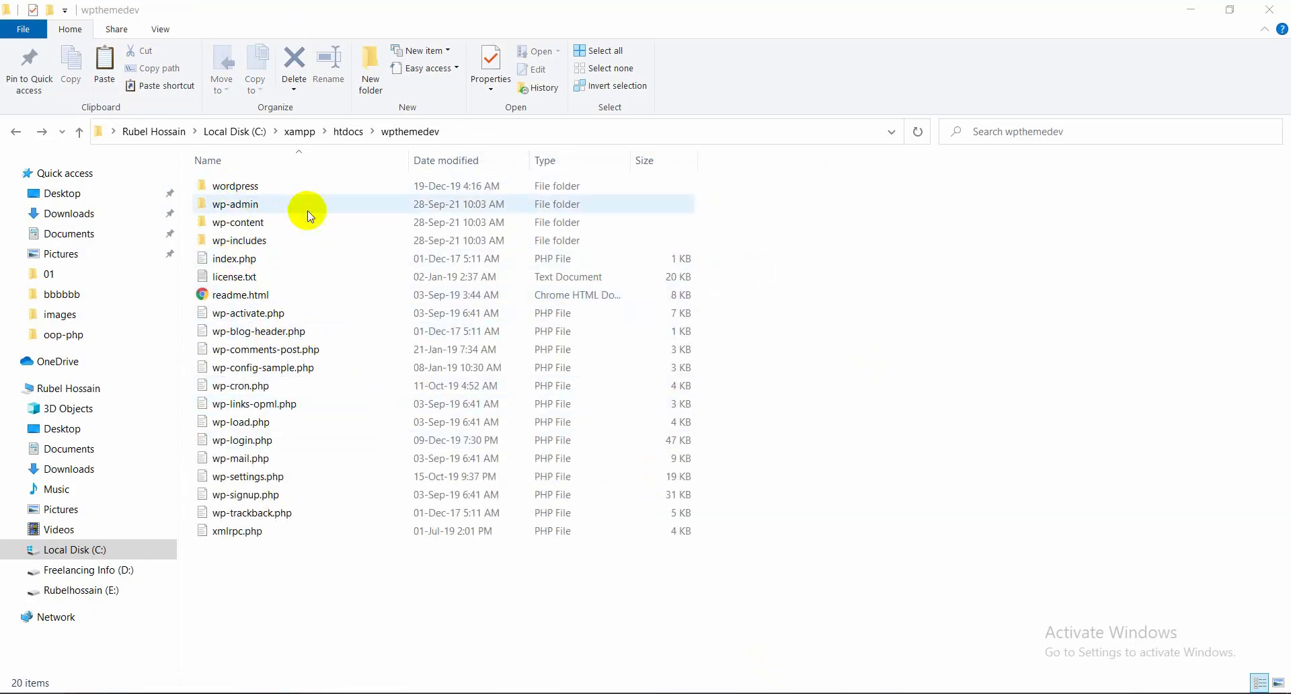
pyautogui.click(260, 186)
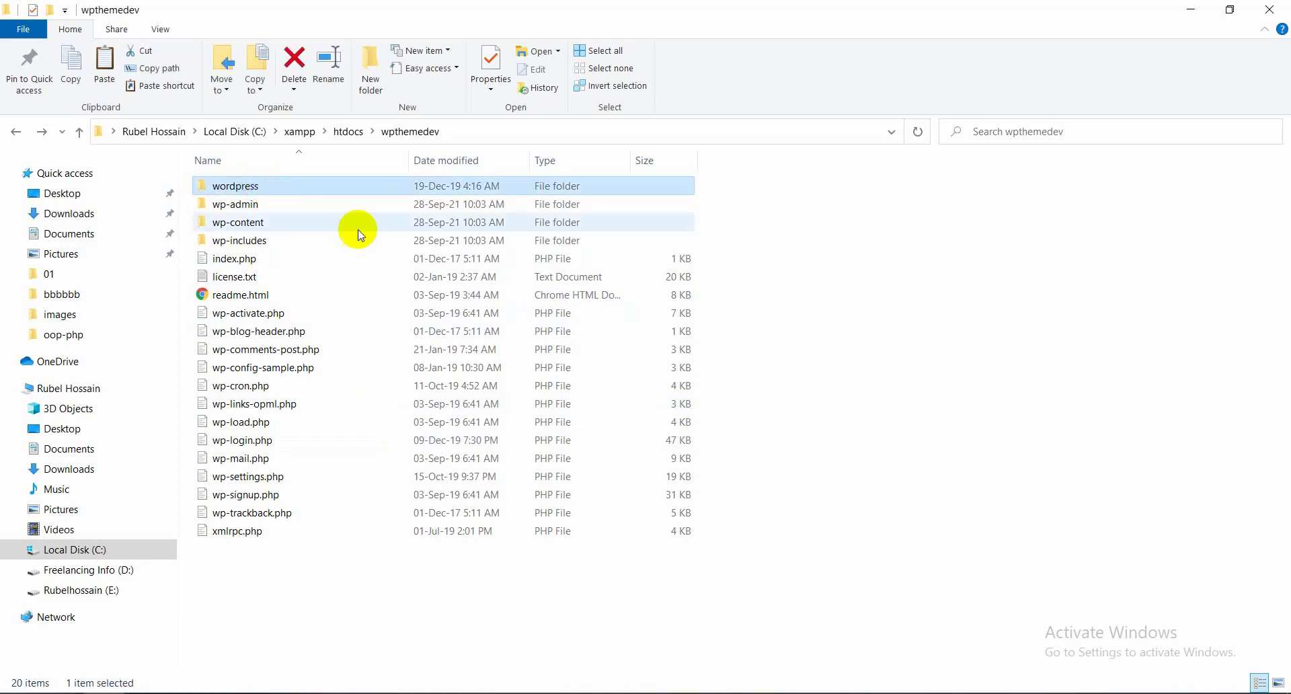
pyautogui.doubleClick(289, 186)
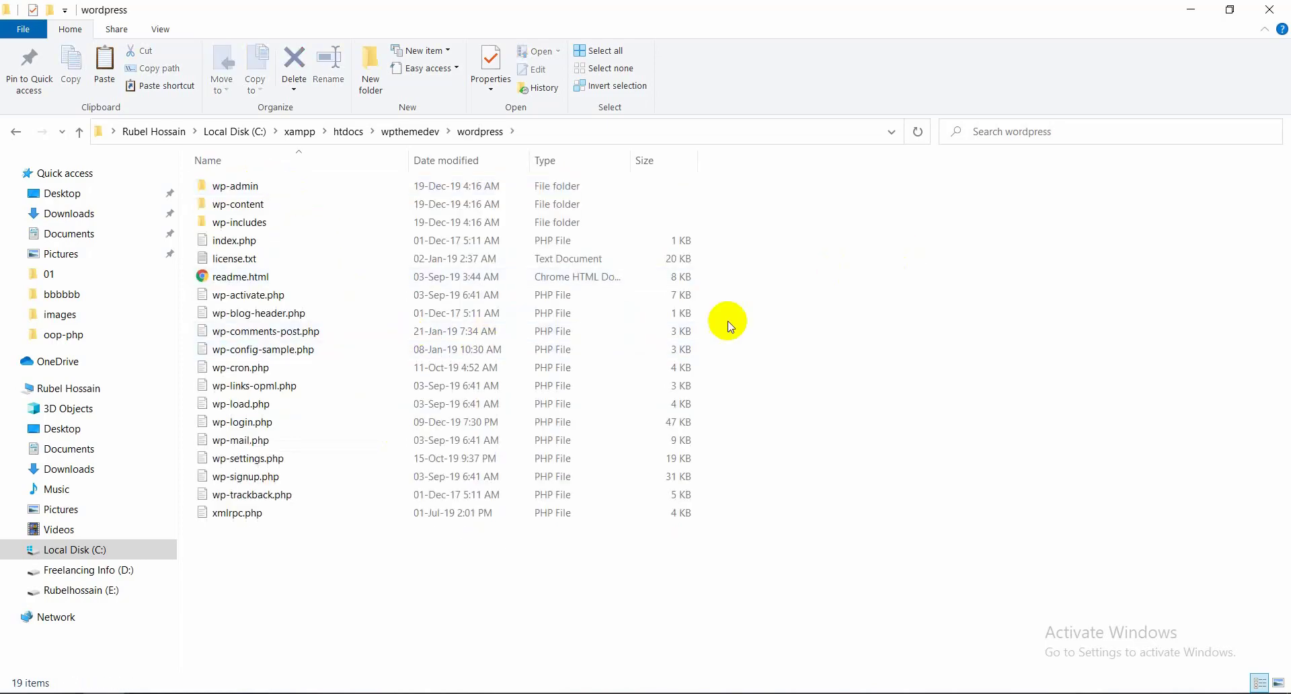
# Delete the redundant wordpress folder and refresh the wpthemedev listing
pyautogui.hotkey('alt', 'Left')
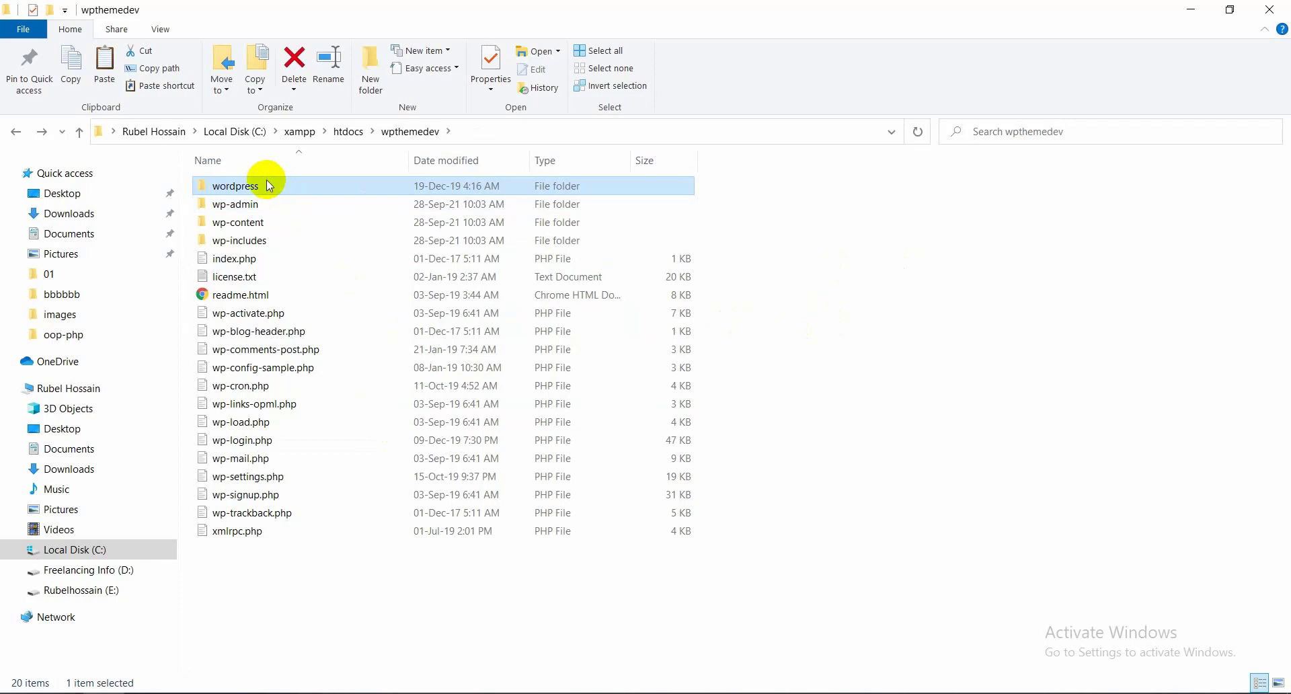
pyautogui.press('Delete')
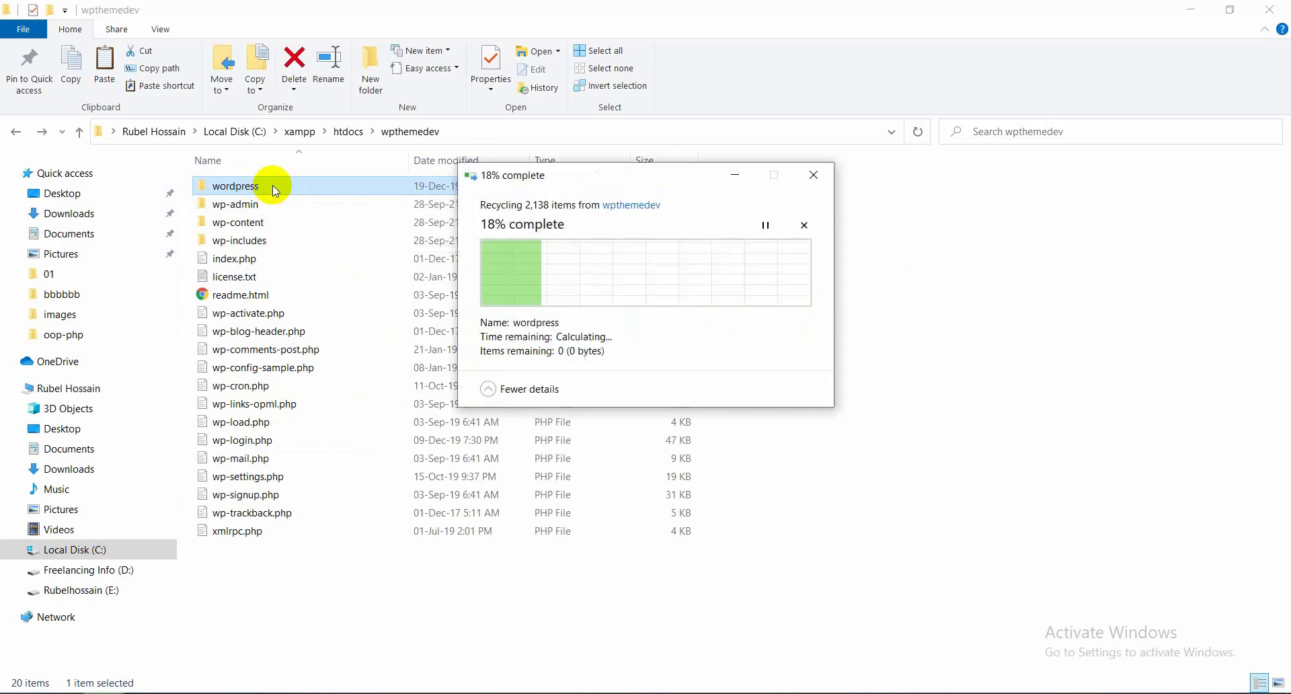
pyautogui.rightClick(959, 334)
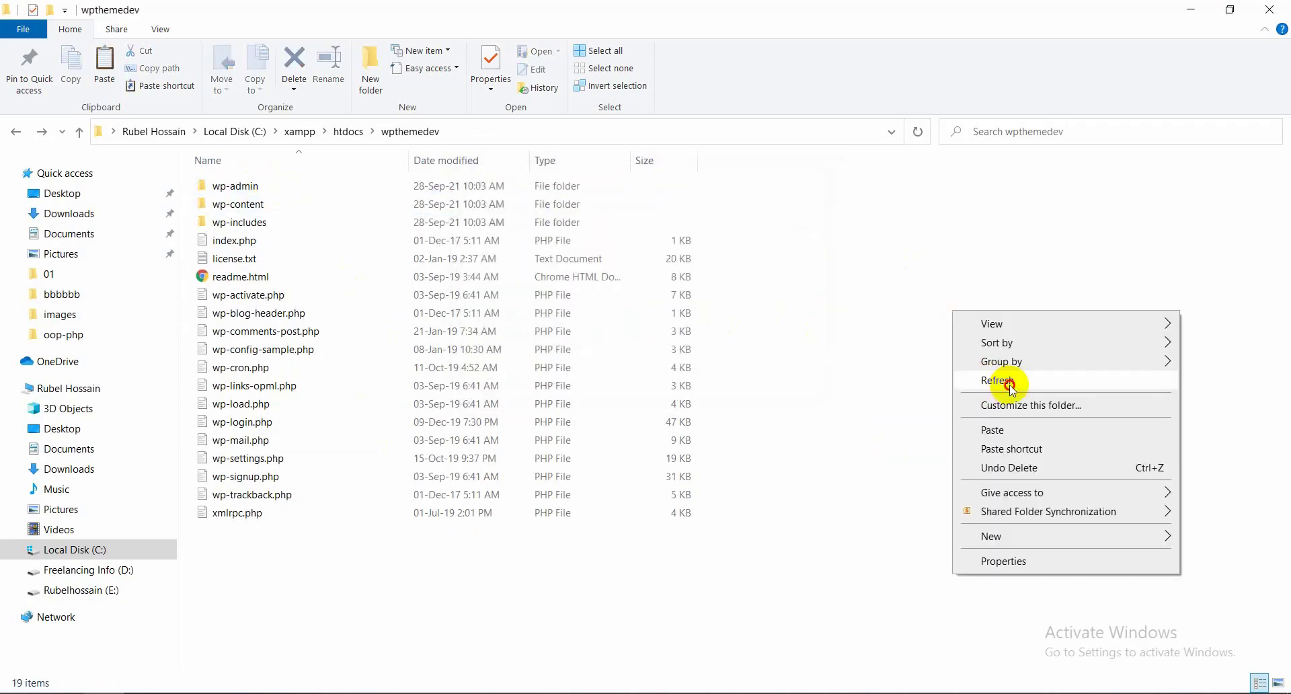
pyautogui.click(1009, 381)
# Switch to Chrome and close the Downloads tab
pyautogui.hotkey('alt', 'Tab')
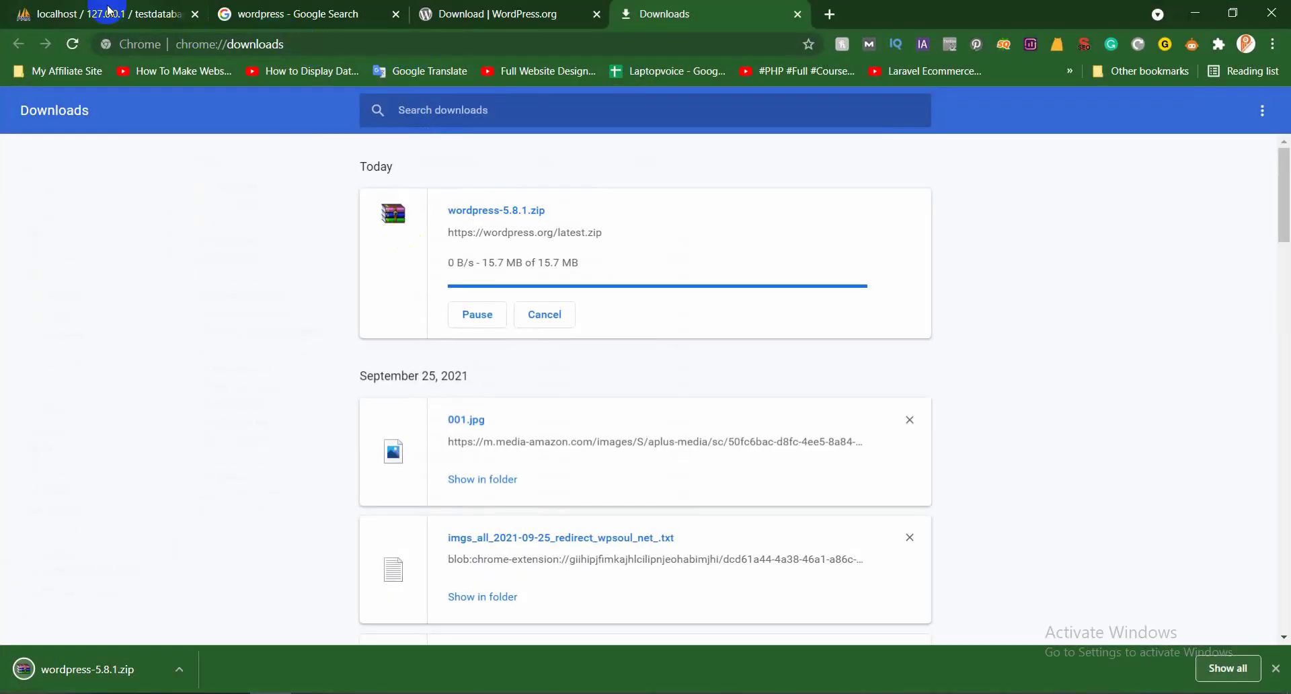
pyautogui.click(107, 13)
pyautogui.click(309, 12)
pyautogui.click(322, 45)
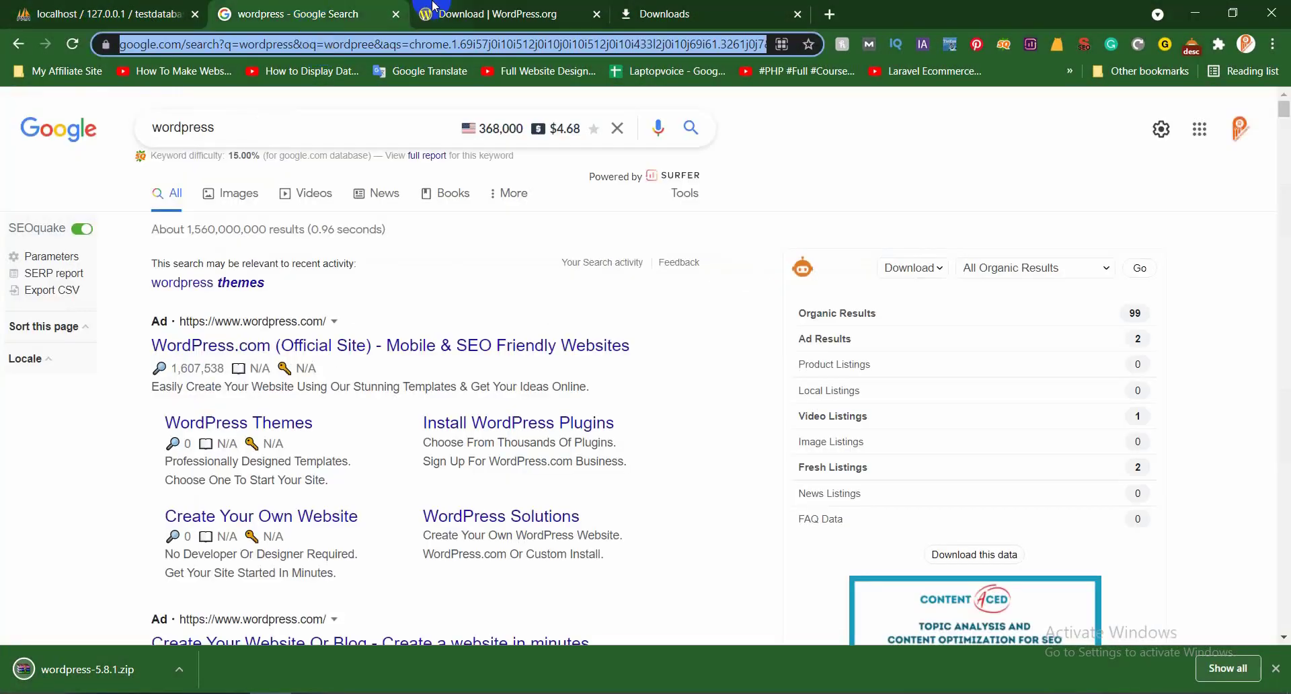
pyautogui.middleClick(494, 7)
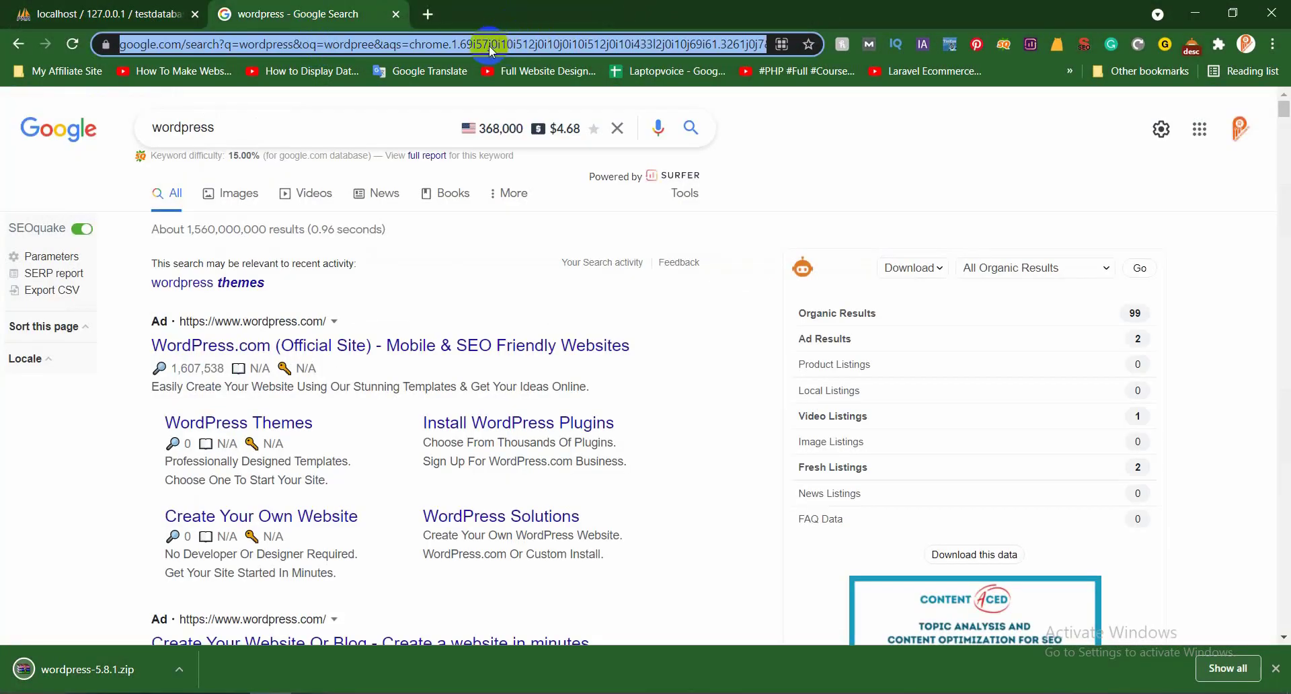
# Load localhost/wpthemedev in the address bar and dismiss the downloads bar
pyautogui.write('localhost/wpthemedevelop/')
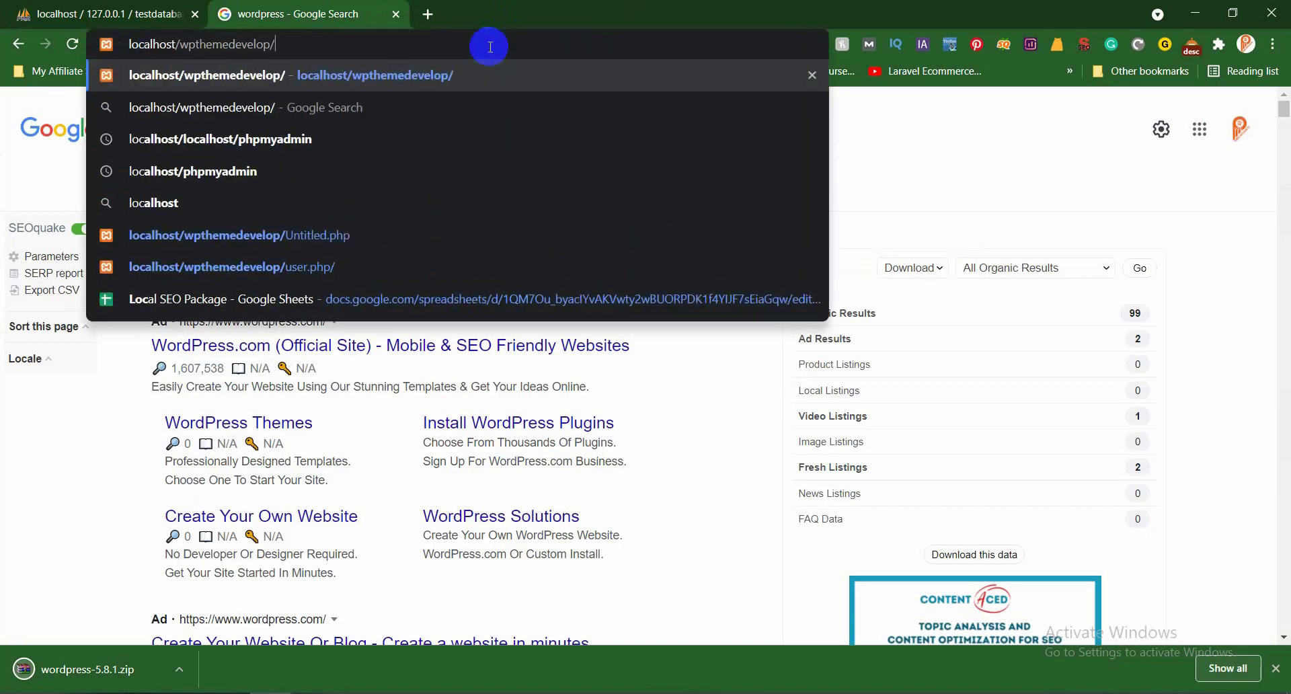
pyautogui.press('BackSpace')
pyautogui.press('BackSpace')
pyautogui.press('BackSpace')
pyautogui.press('BackSpace')
pyautogui.press('BackSpace')
pyautogui.press('BackSpace')
pyautogui.press('BackSpace')
pyautogui.press('BackSpace')
pyautogui.press('BackSpace')
pyautogui.press('BackSpace')
pyautogui.press('BackSpace')
pyautogui.press('BackSpace')
pyautogui.press('BackSpace')
pyautogui.press('BackSpace')
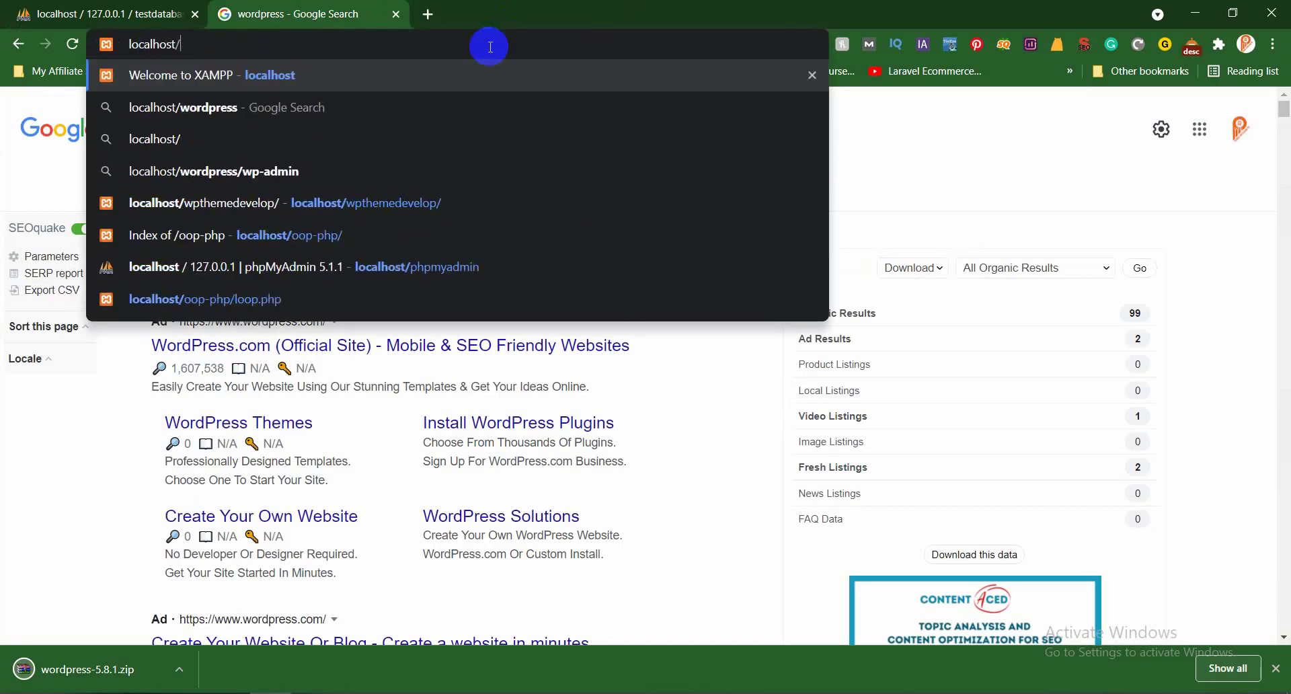
pyautogui.write('wp')
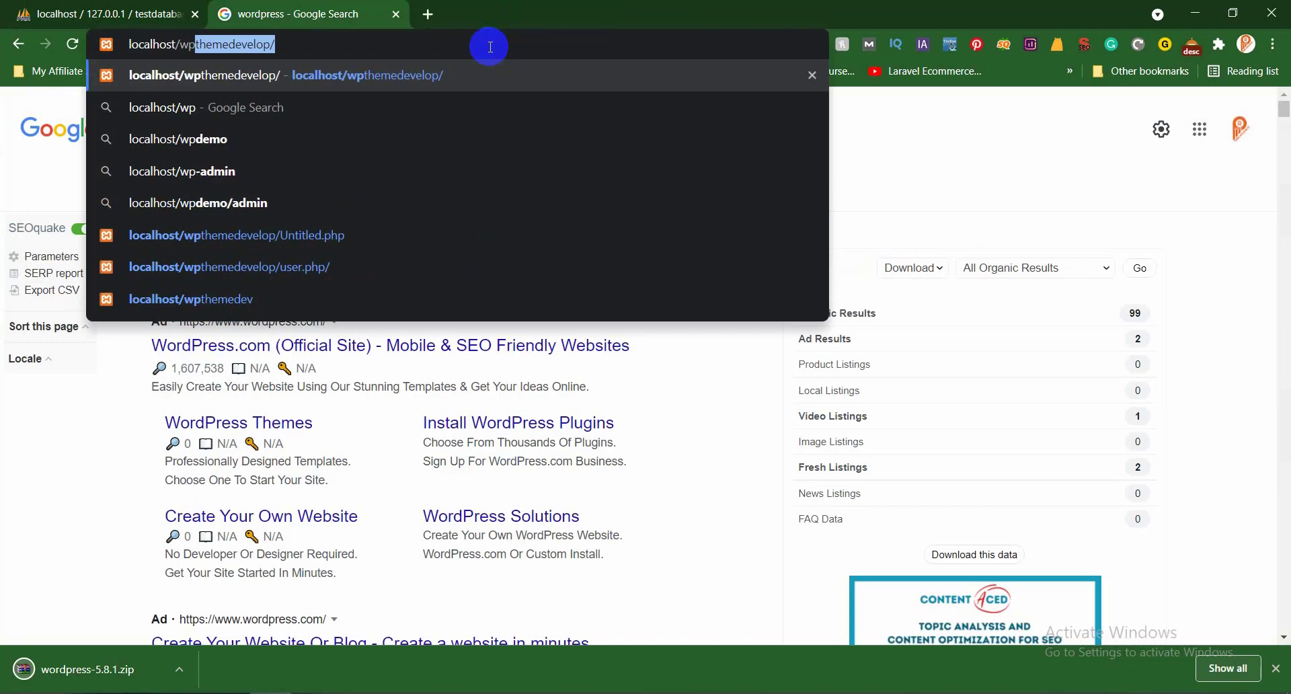
pyautogui.press('Right')
pyautogui.press('BackSpace')
pyautogui.press('BackSpace')
pyautogui.press('BackSpace')
pyautogui.press('BackSpace')
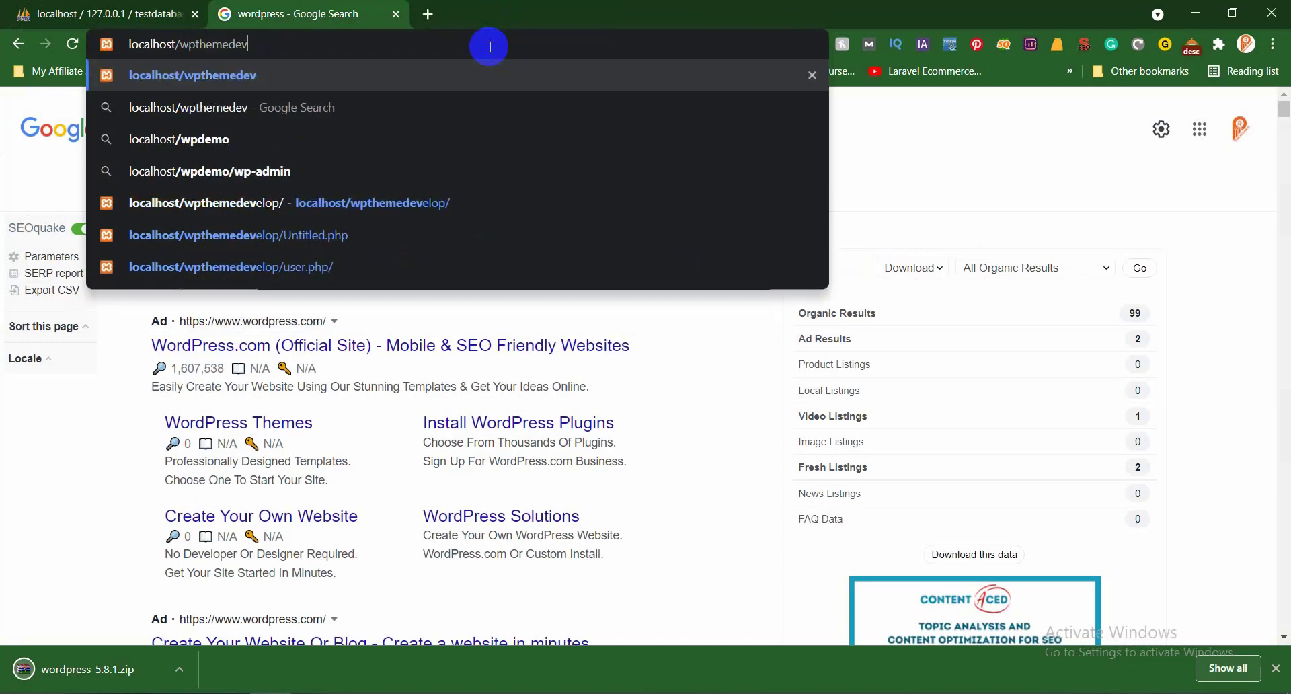
pyautogui.press('Return')
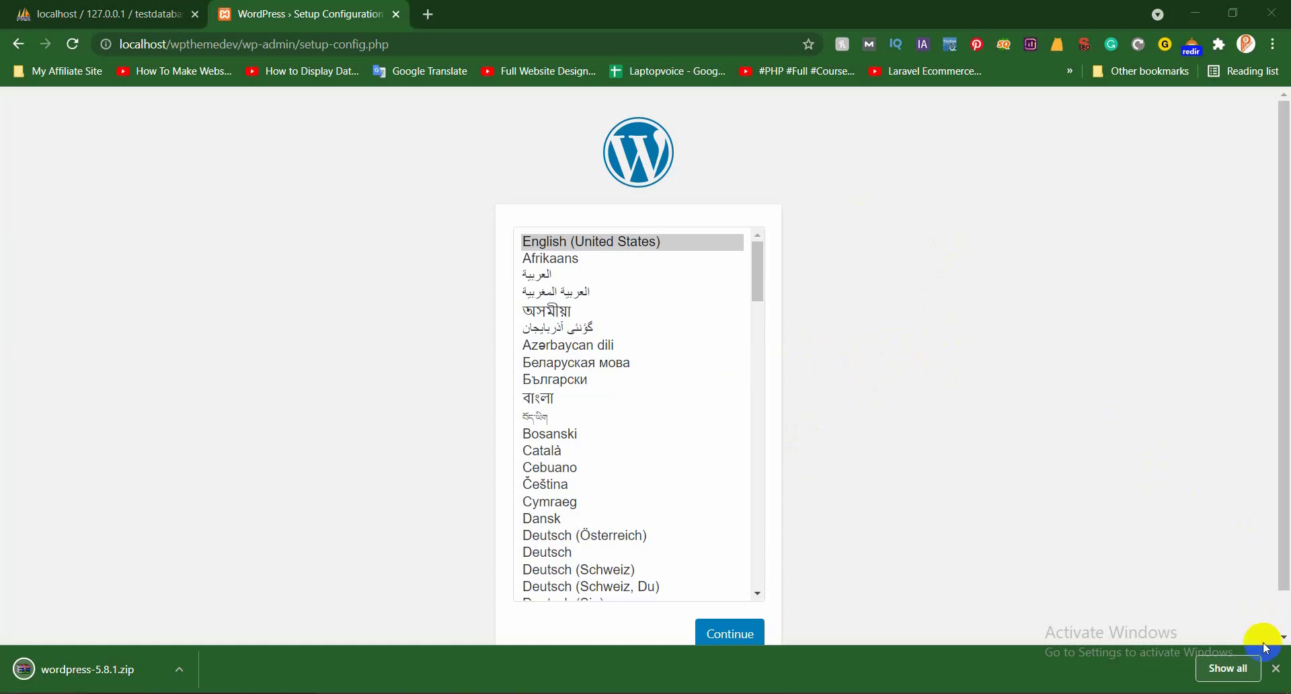
pyautogui.click(1276, 668)
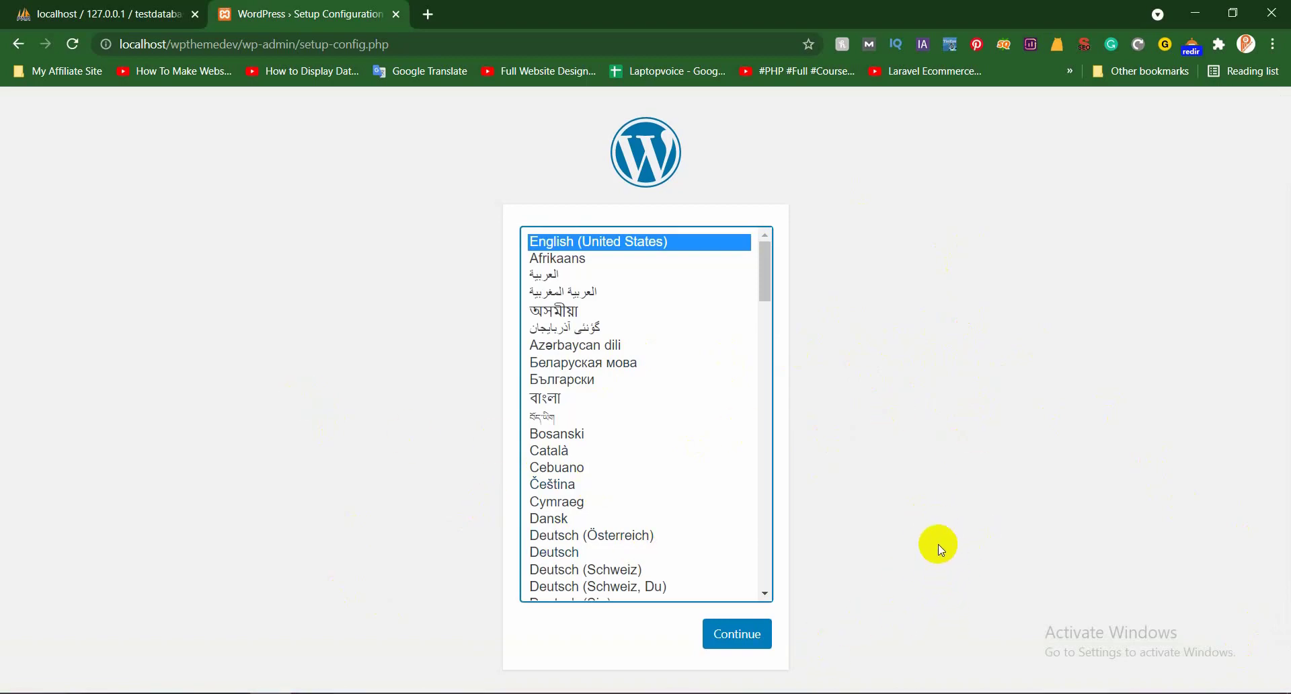
# Continue the WordPress setup with English (United States) as the language
pyautogui.click(755, 637)
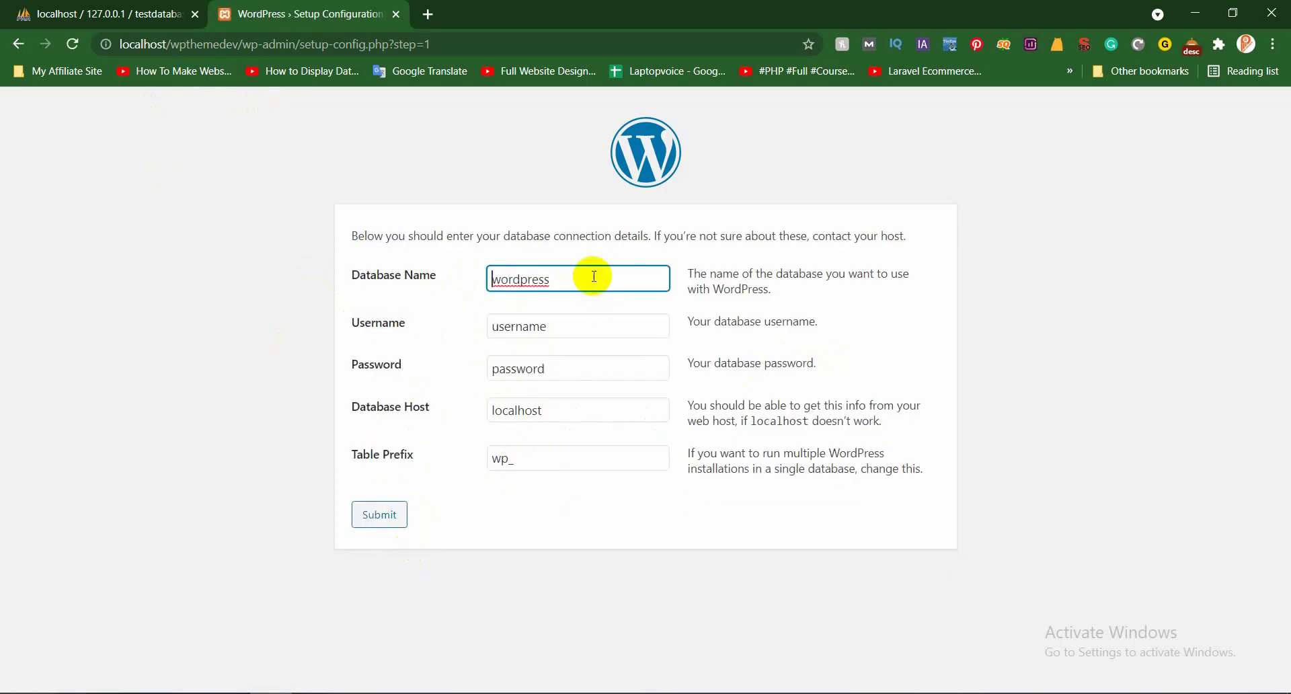
# Set Database Name to wpthemedev, copying the name from phpMyAdmin
pyautogui.moveTo(577, 279); pyautogui.dragTo(471, 279)
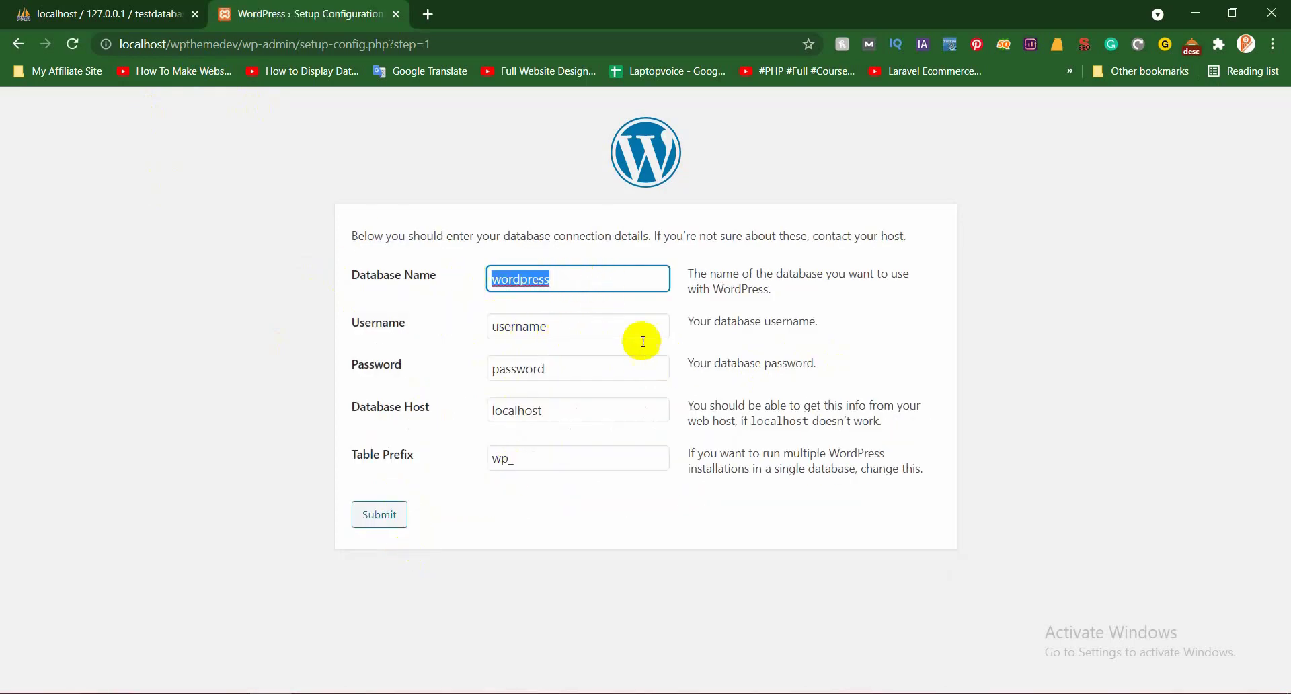
pyautogui.press('BackSpace')
pyautogui.click(115, 7)
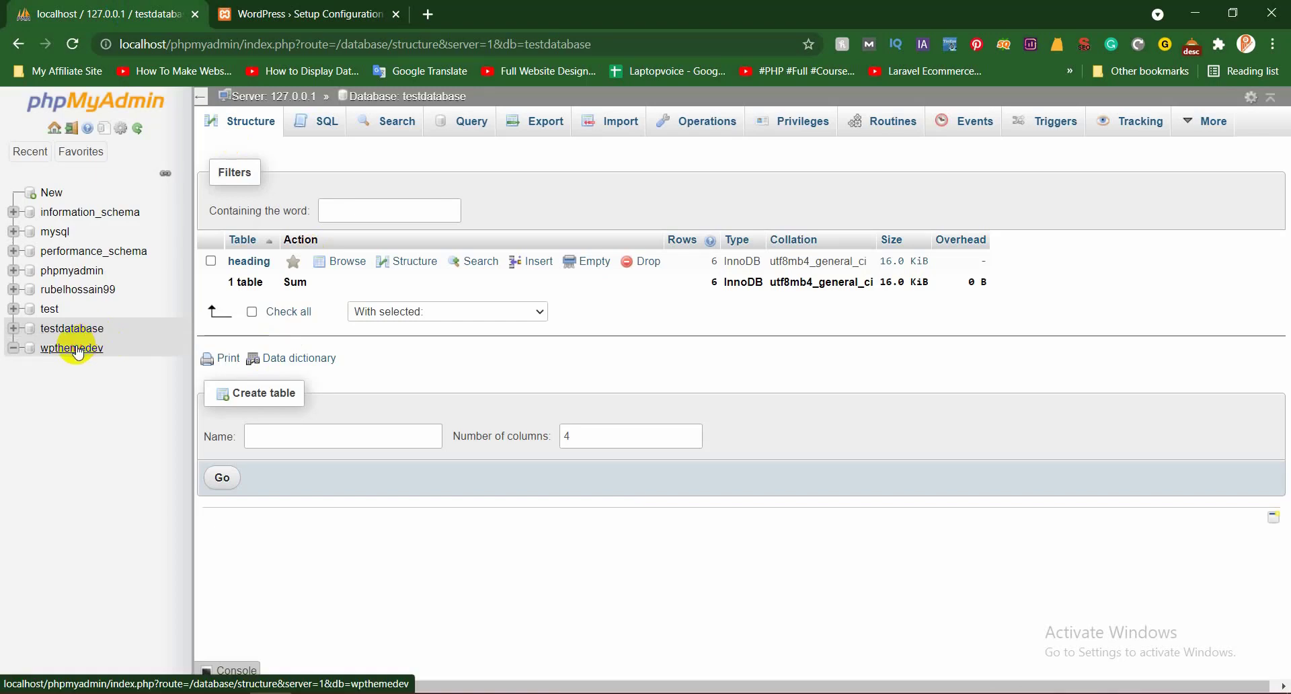
pyautogui.click(81, 348)
pyautogui.doubleClick(552, 50)
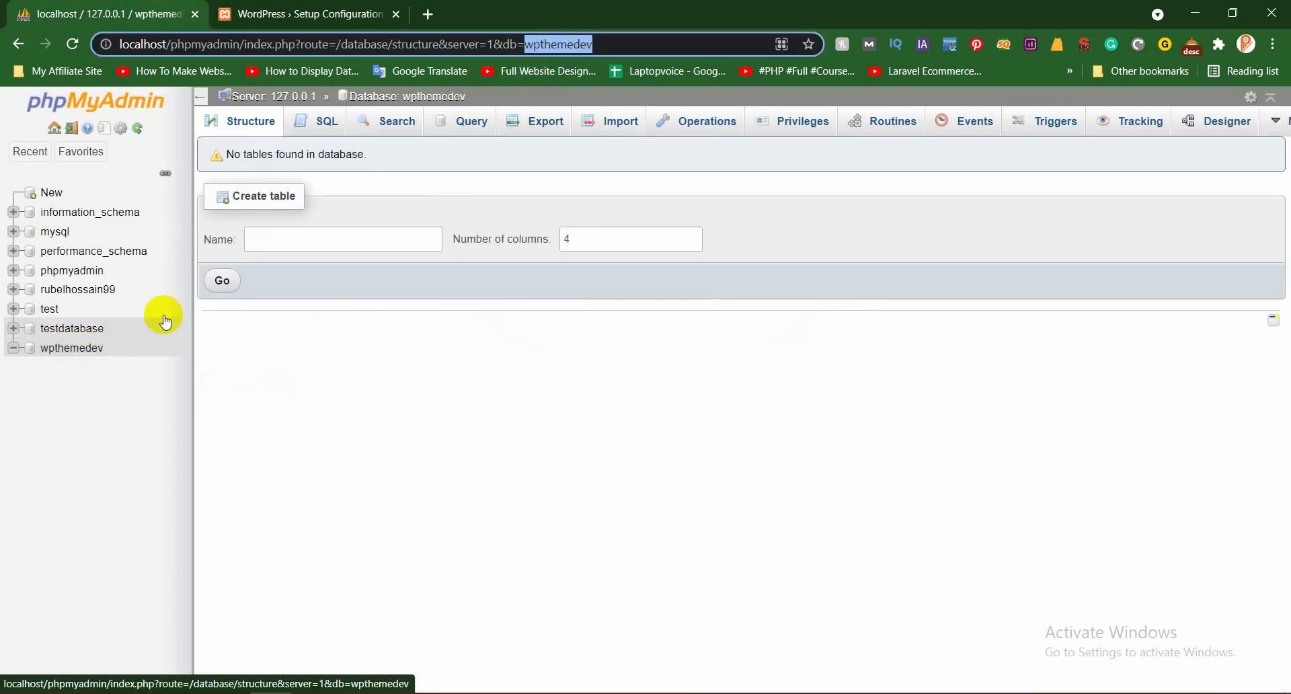
pyautogui.rightClick(558, 43)
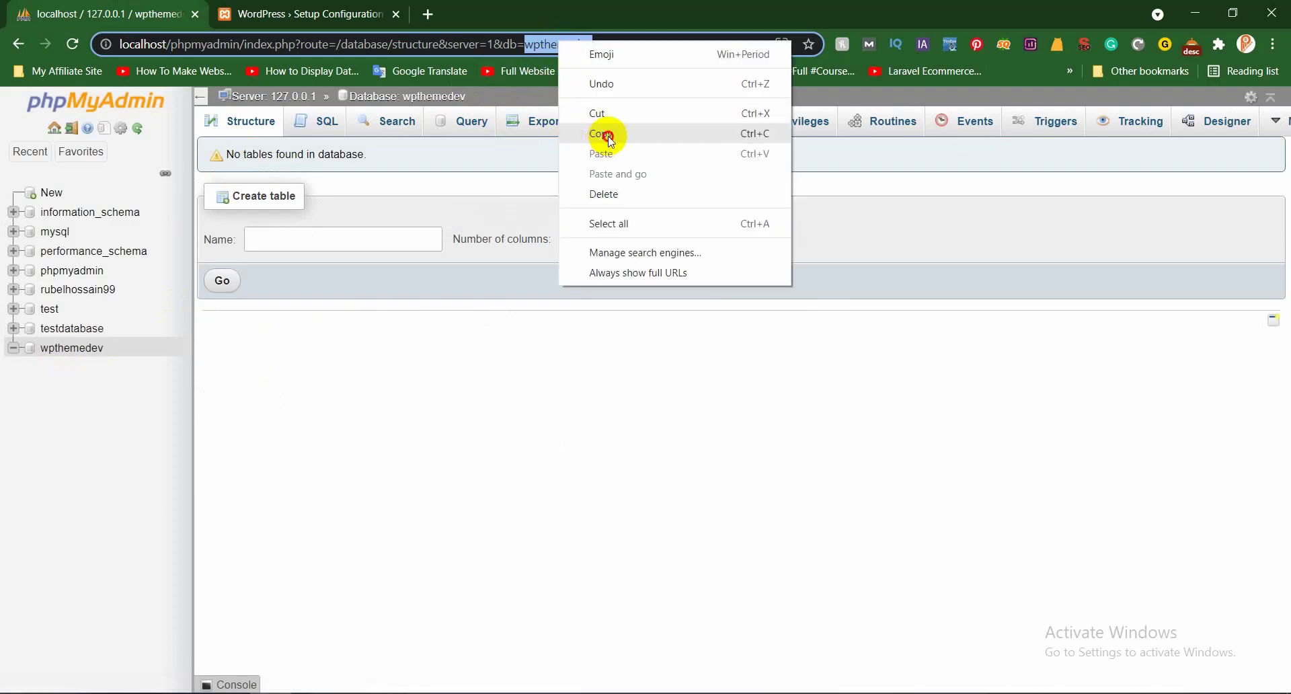
pyautogui.click(569, 132)
pyautogui.click(301, 10)
pyautogui.click(547, 291)
pyautogui.hotkey('ctrl', 'v')
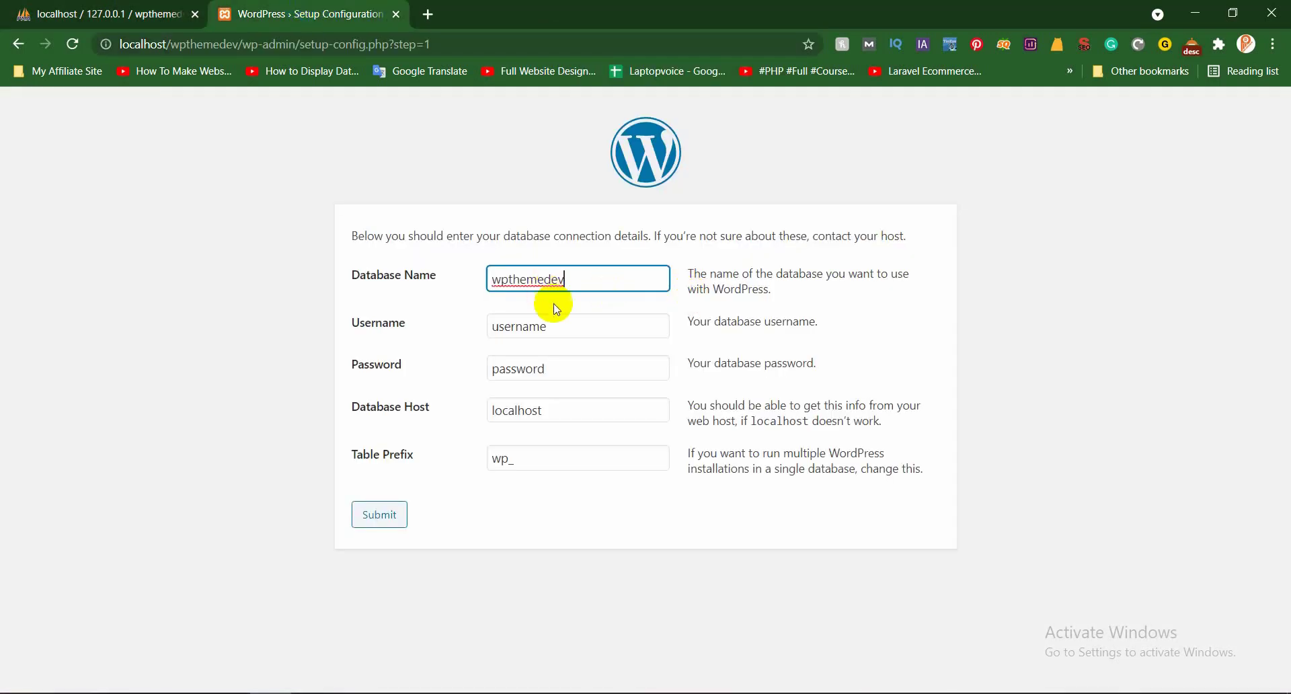
# Set the database username to root, leave the password blank, and submit
pyautogui.moveTo(558, 329); pyautogui.dragTo(430, 322)
pyautogui.press('BackSpace')
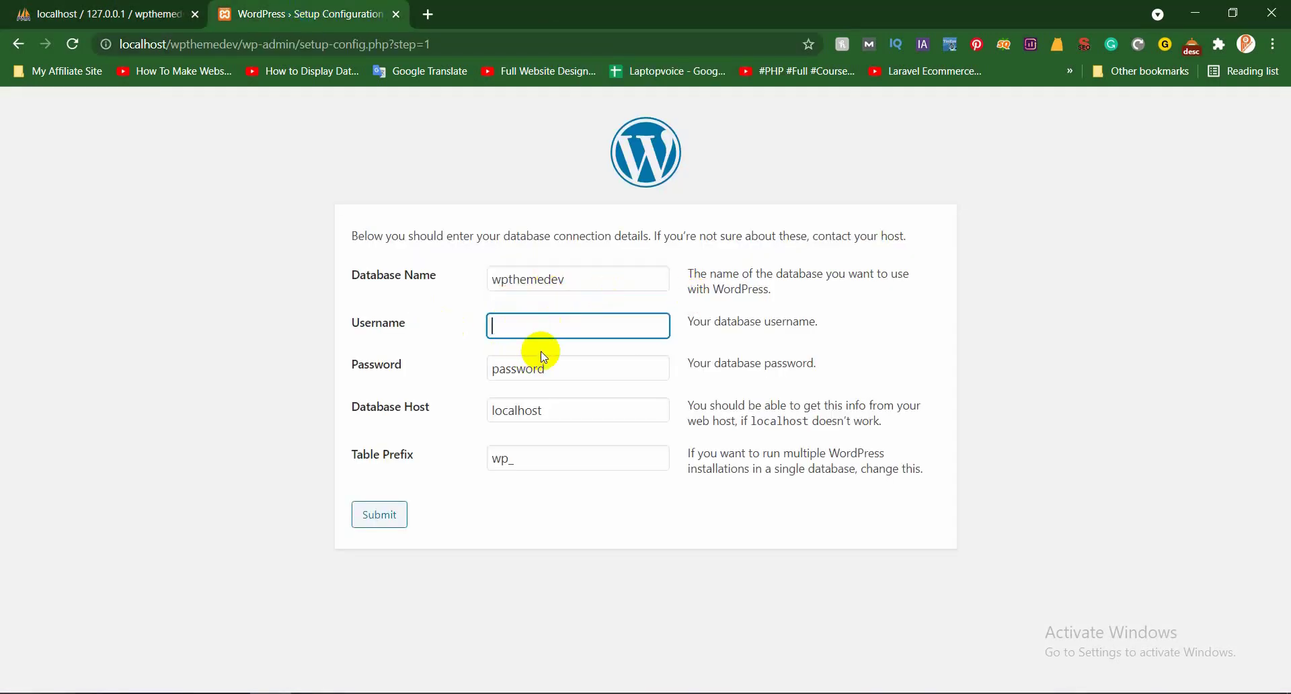
pyautogui.click(542, 359)
pyautogui.moveTo(546, 368); pyautogui.dragTo(467, 372)
pyautogui.press('BackSpace')
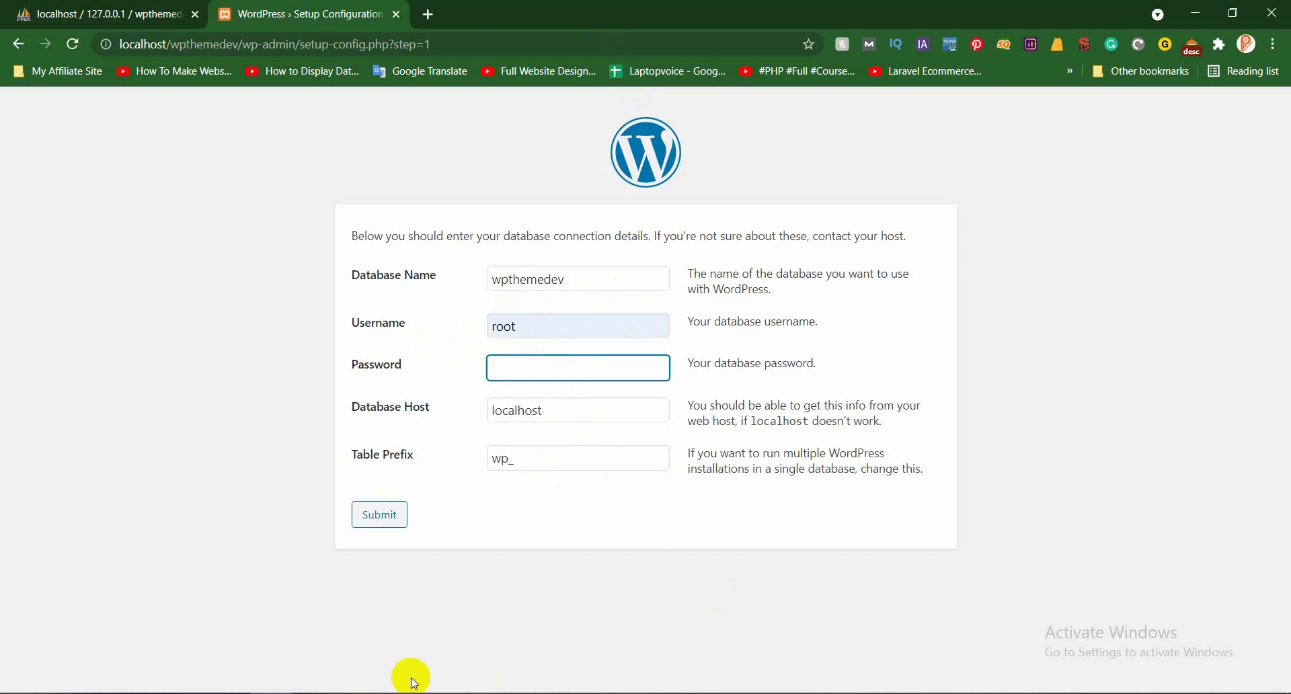
pyautogui.click(385, 519)
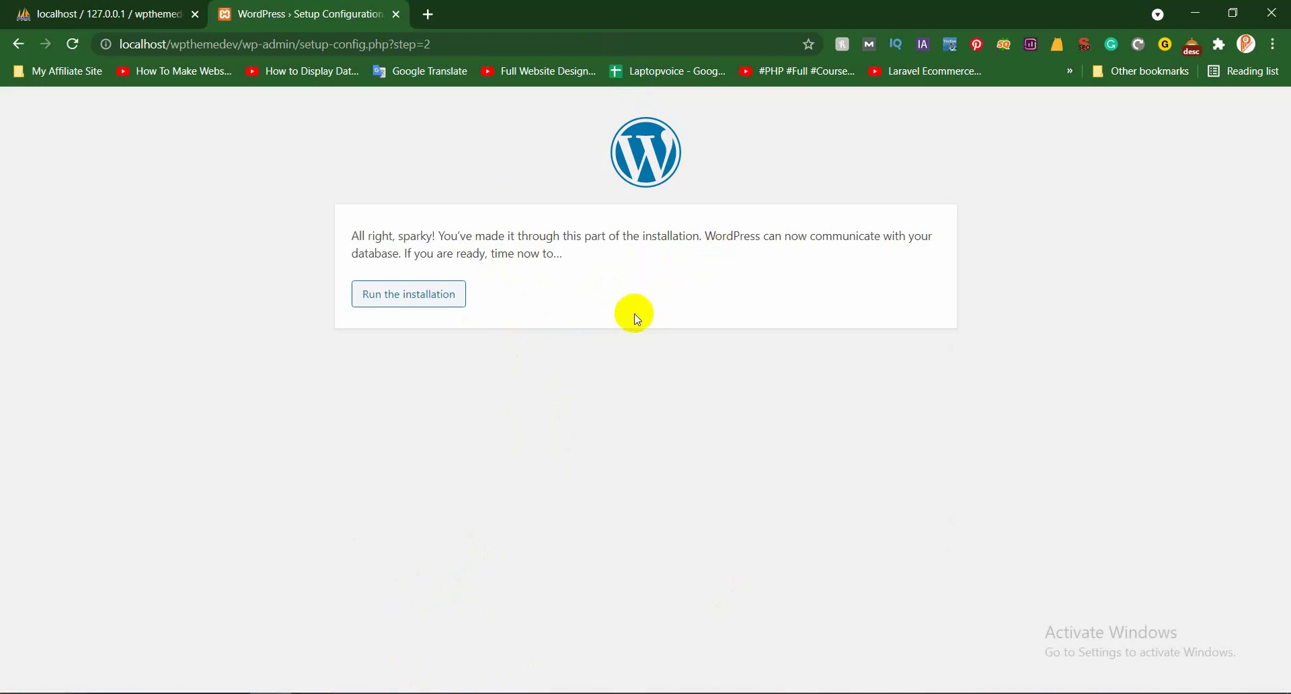
# Start the WordPress installation and bring up the site information form
pyautogui.click(418, 307)
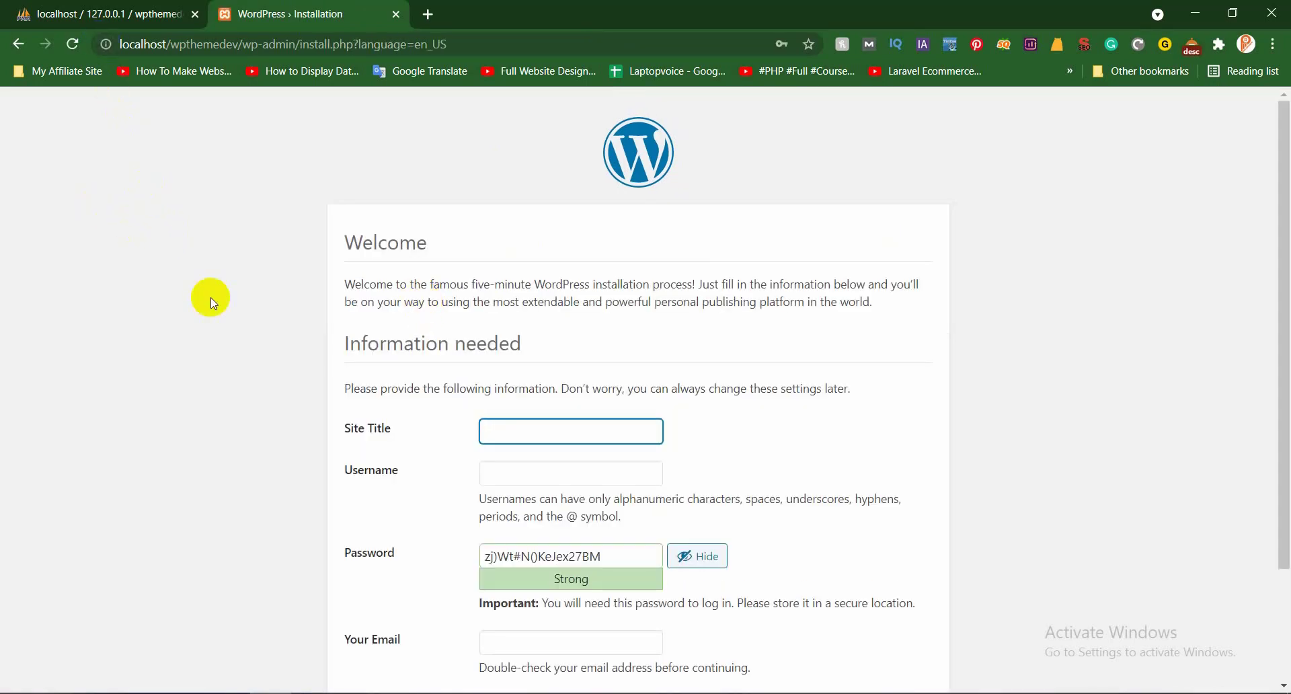
pyautogui.click(138, 8)
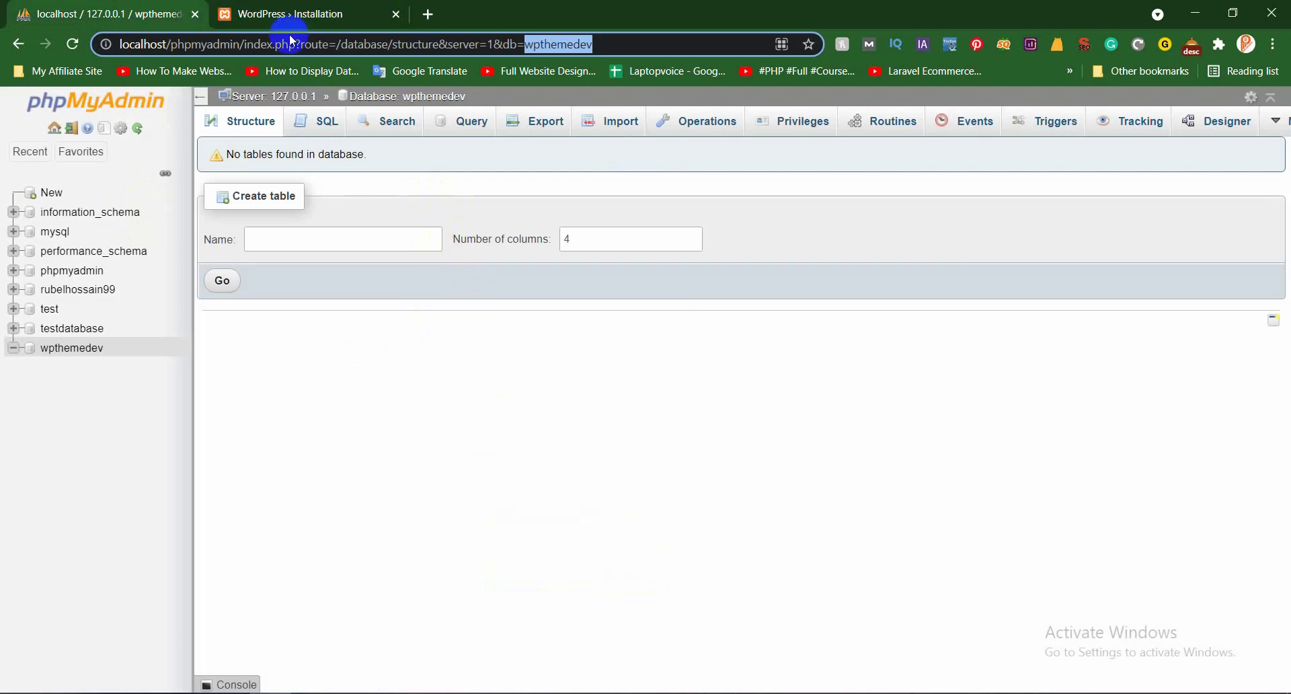
pyautogui.hotkey('ctrl', 'Tab')
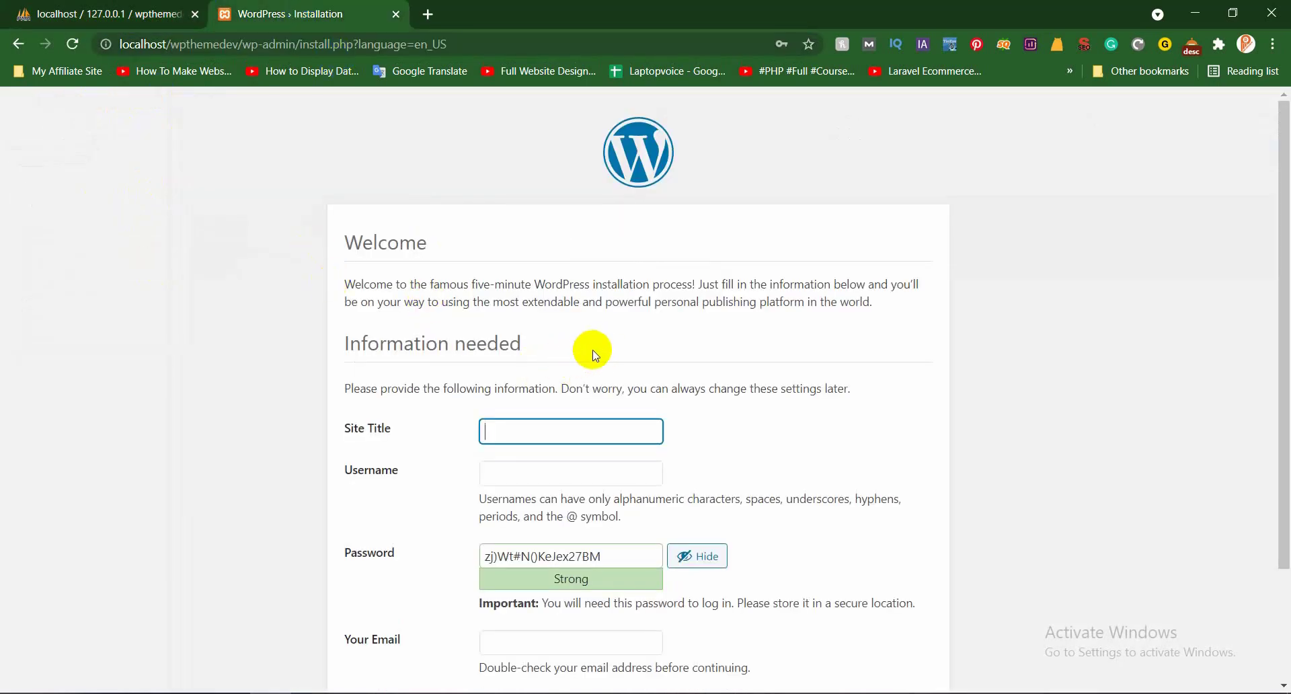
pyautogui.scroll(-2, 852, 311)
pyautogui.scroll(2, 773, 346)
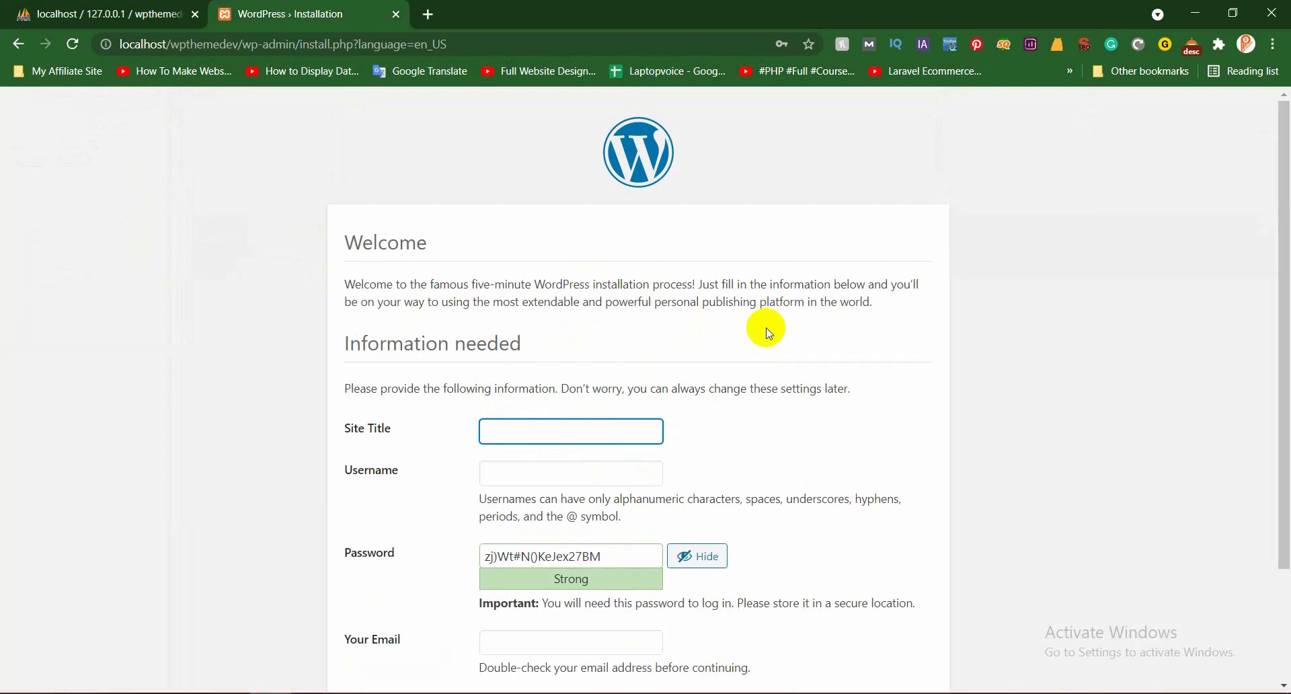
pyautogui.scroll(-1, 757, 323)
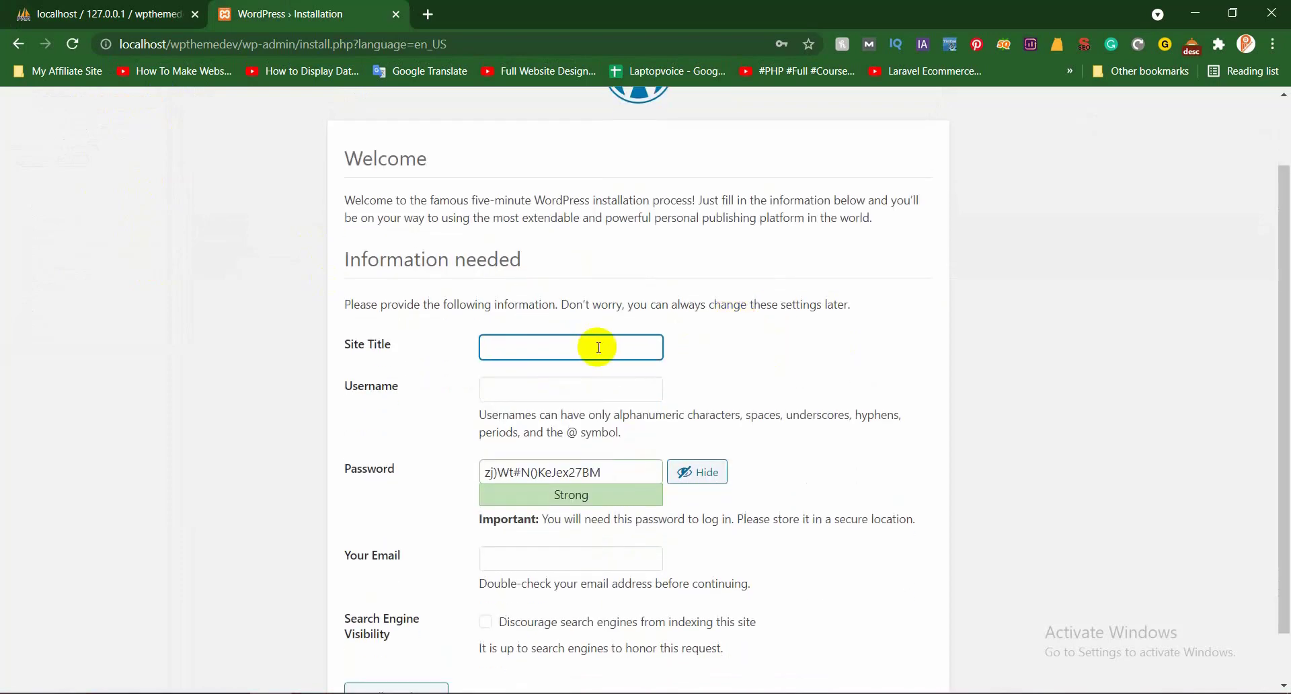
# Enter site title 'Wp Theme Deve', the admin username, and a confirmed weak password
pyautogui.click(576, 343)
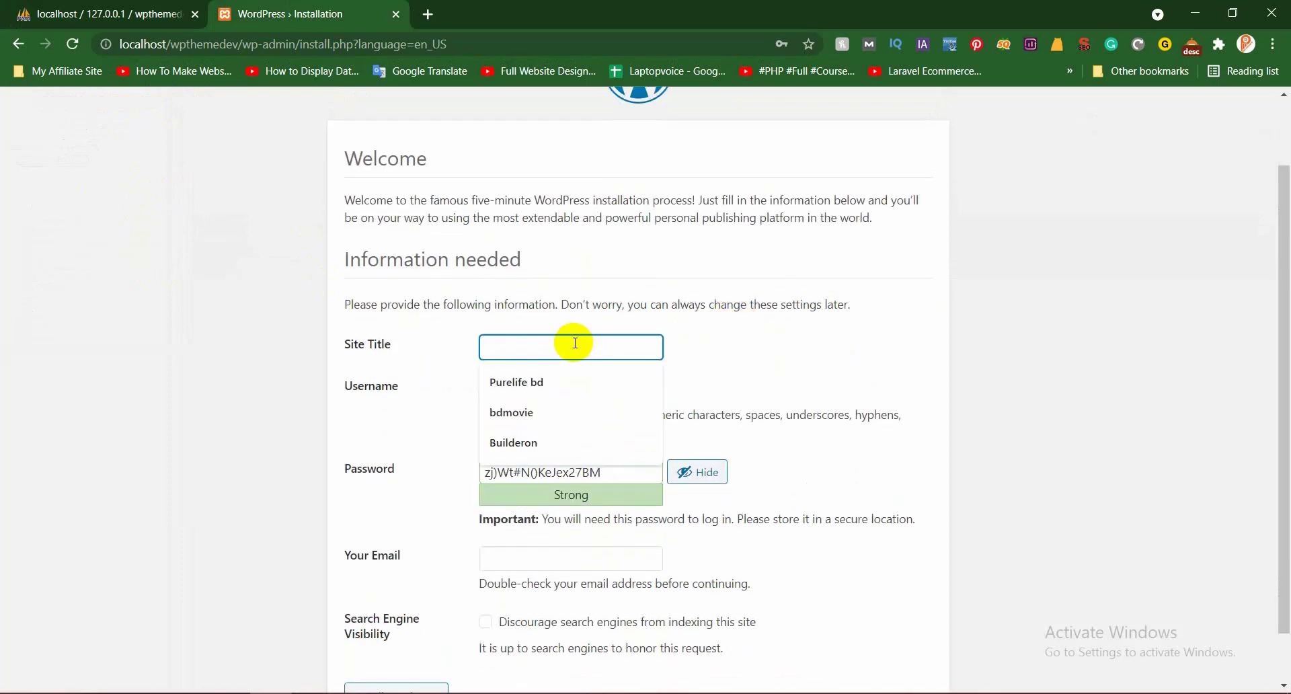
pyautogui.write('Wp The')
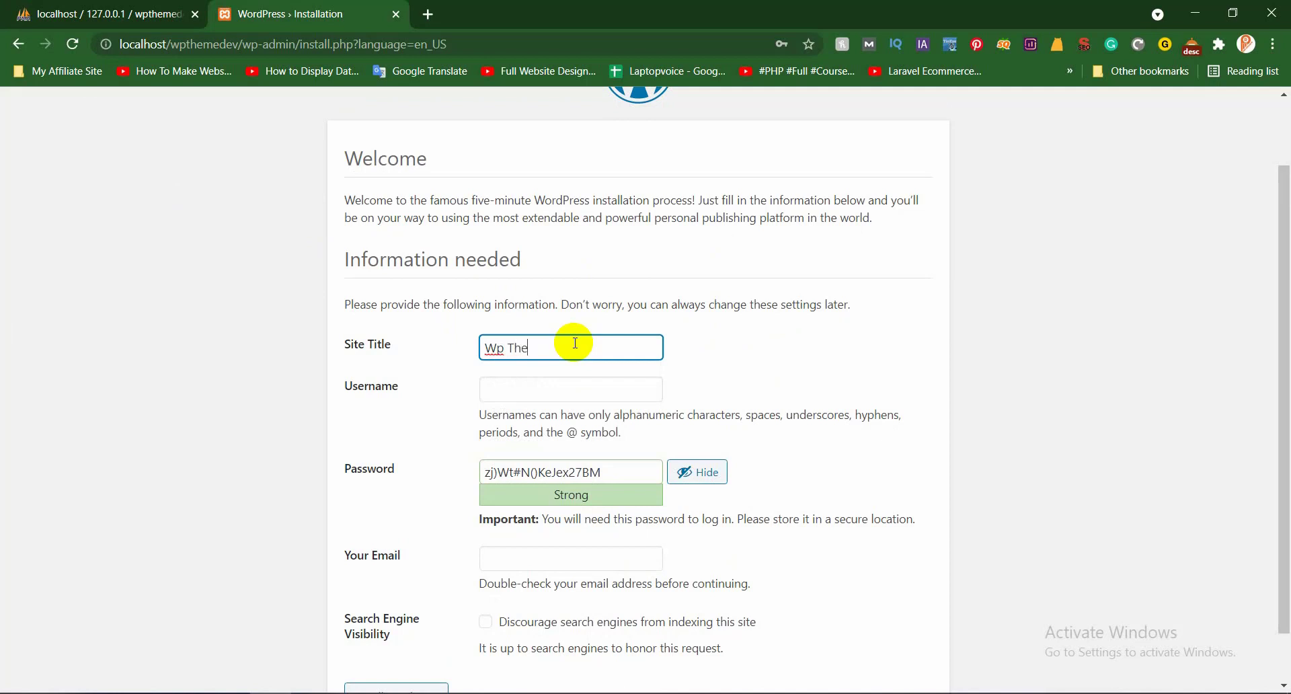
pyautogui.write('me Deve')
pyautogui.click(548, 387)
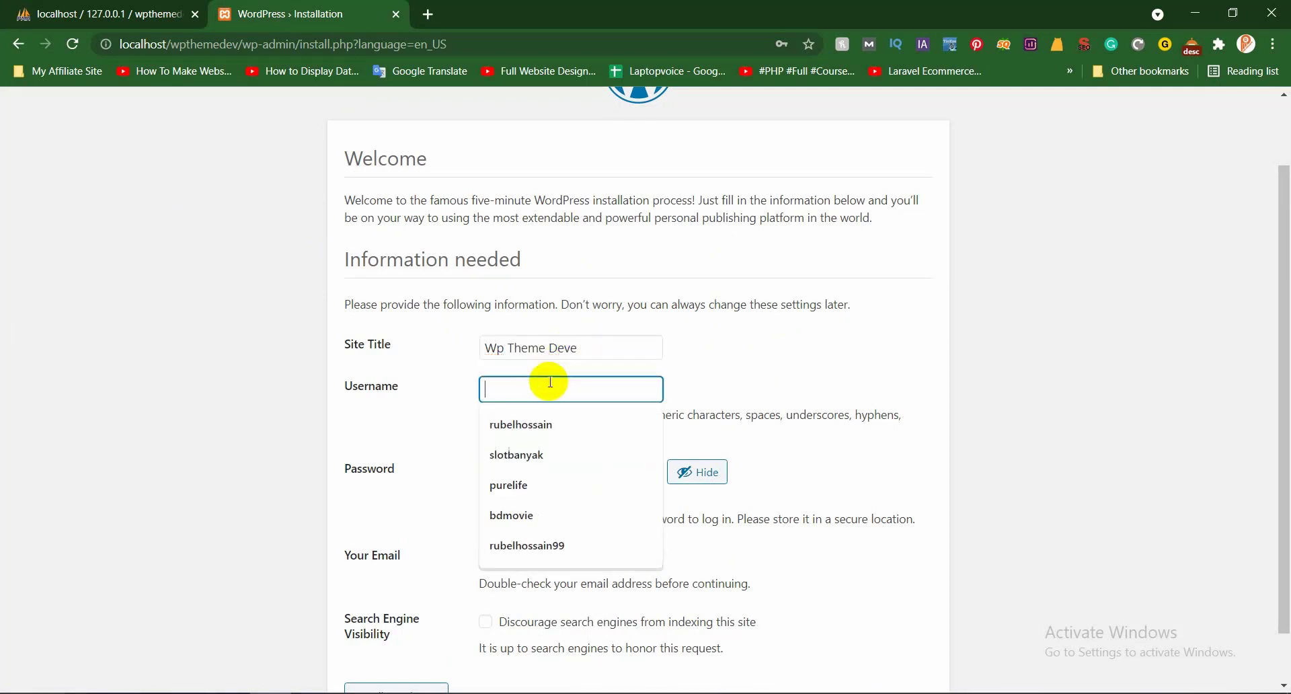
pyautogui.click(548, 422)
pyautogui.moveTo(602, 471); pyautogui.dragTo(446, 480)
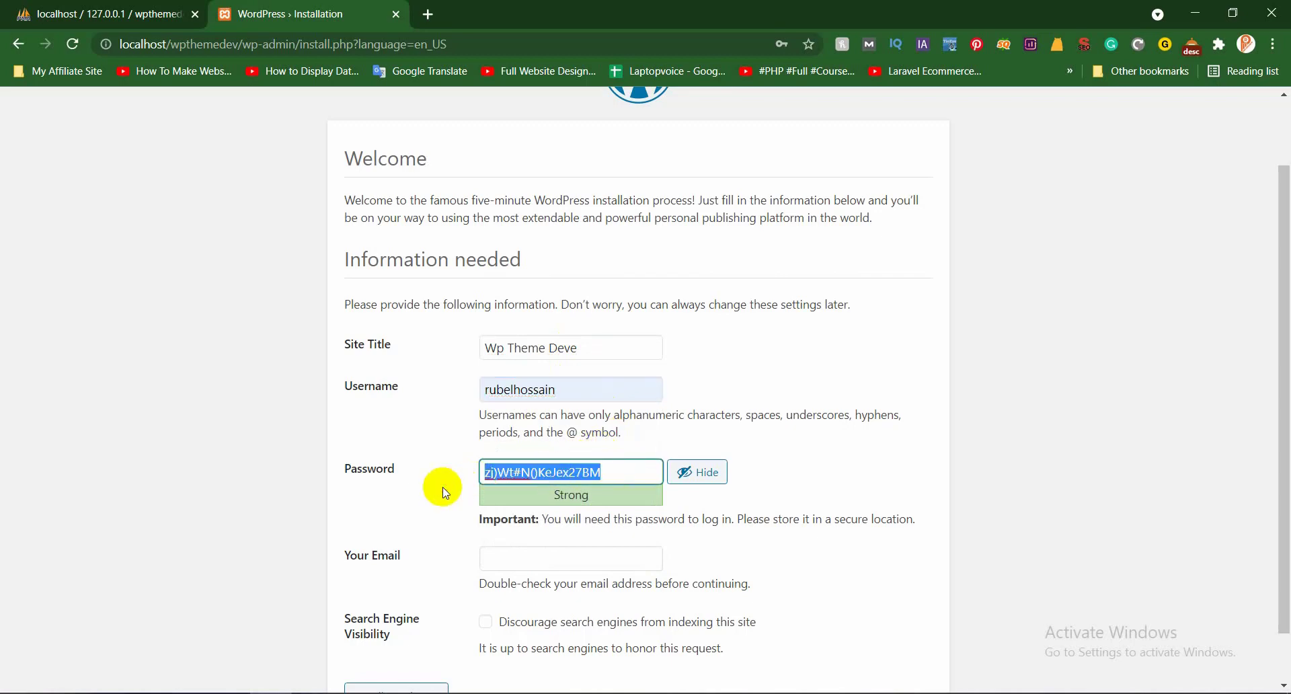
pyautogui.press('BackSpace')
pyautogui.write('1')
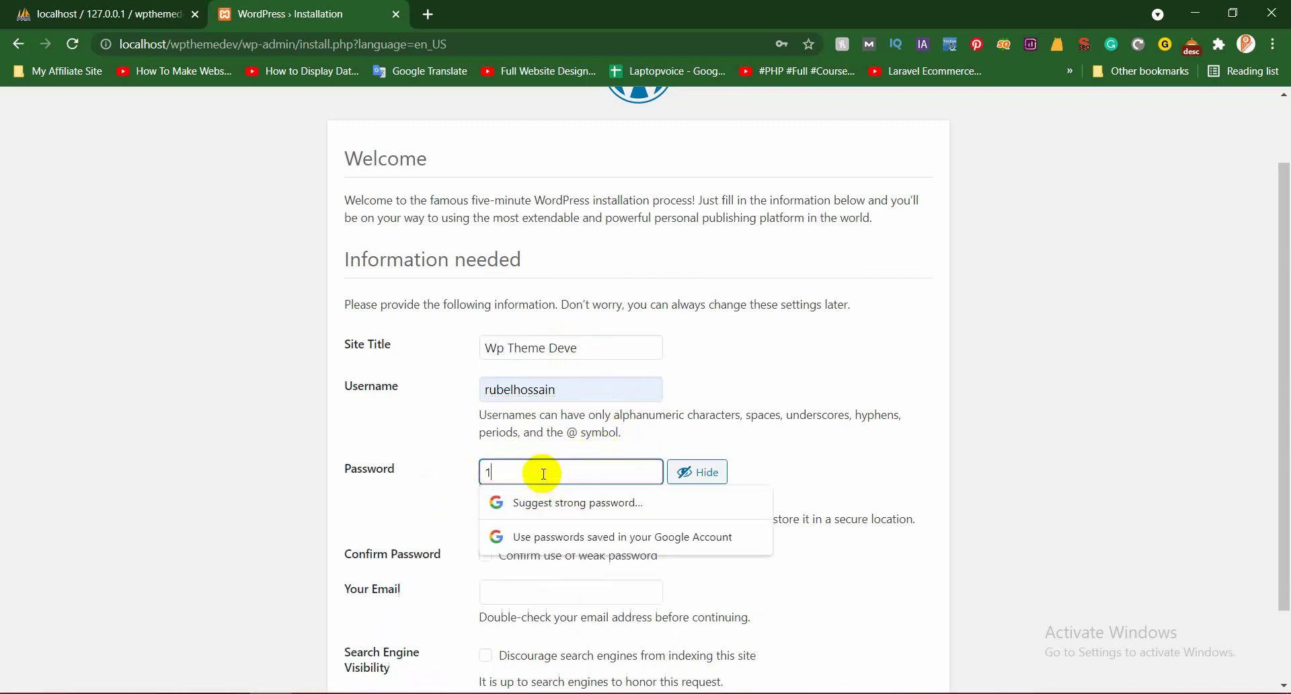
pyautogui.write('23456789')
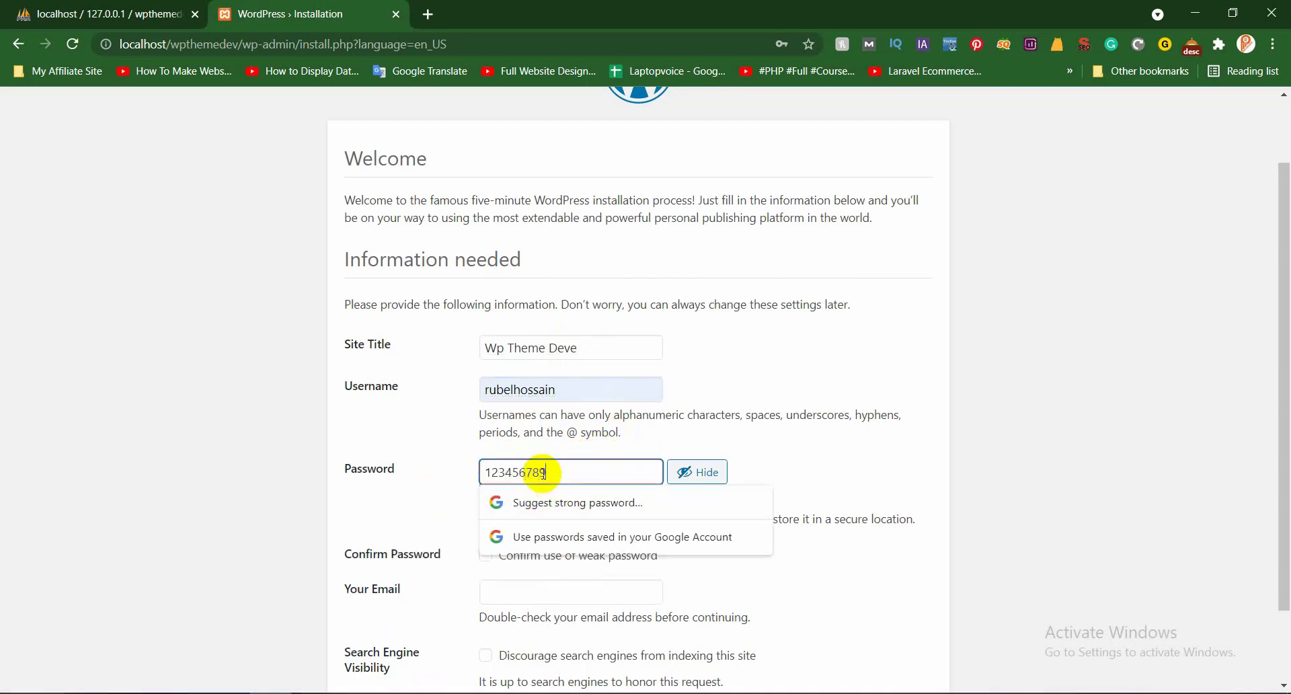
pyautogui.doubleClick(536, 470)
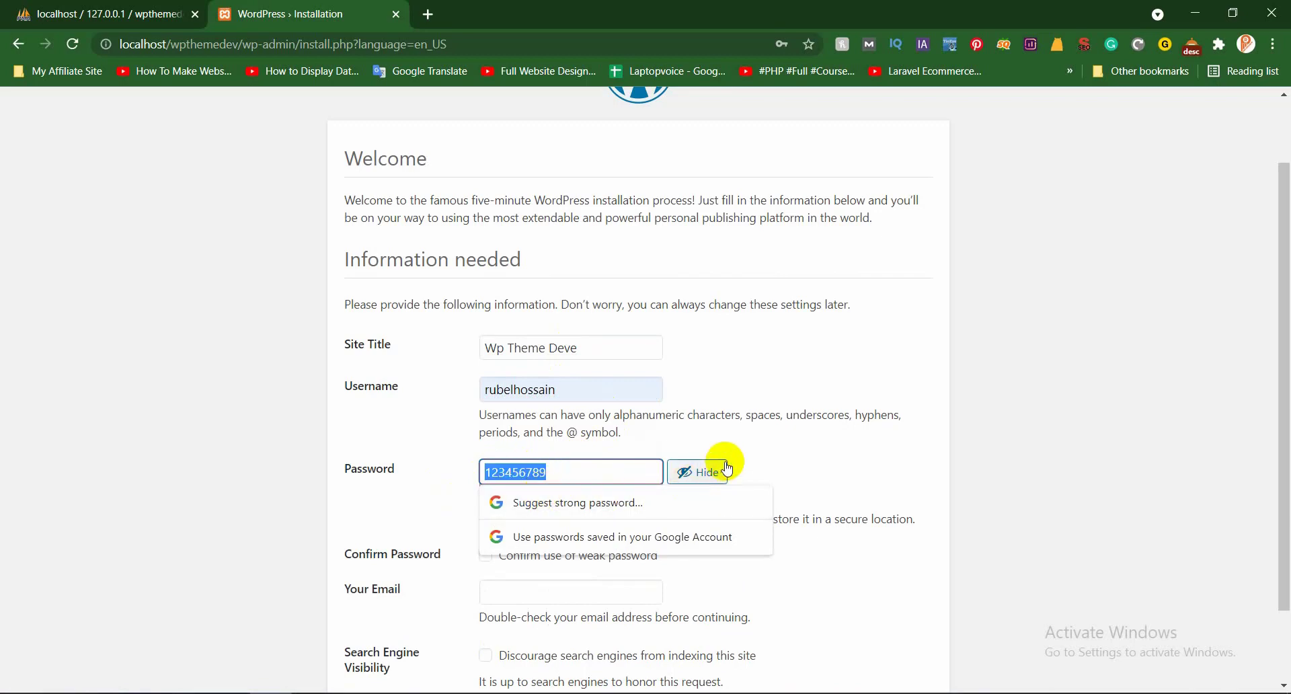
pyautogui.press('Tab')
pyautogui.click(532, 555)
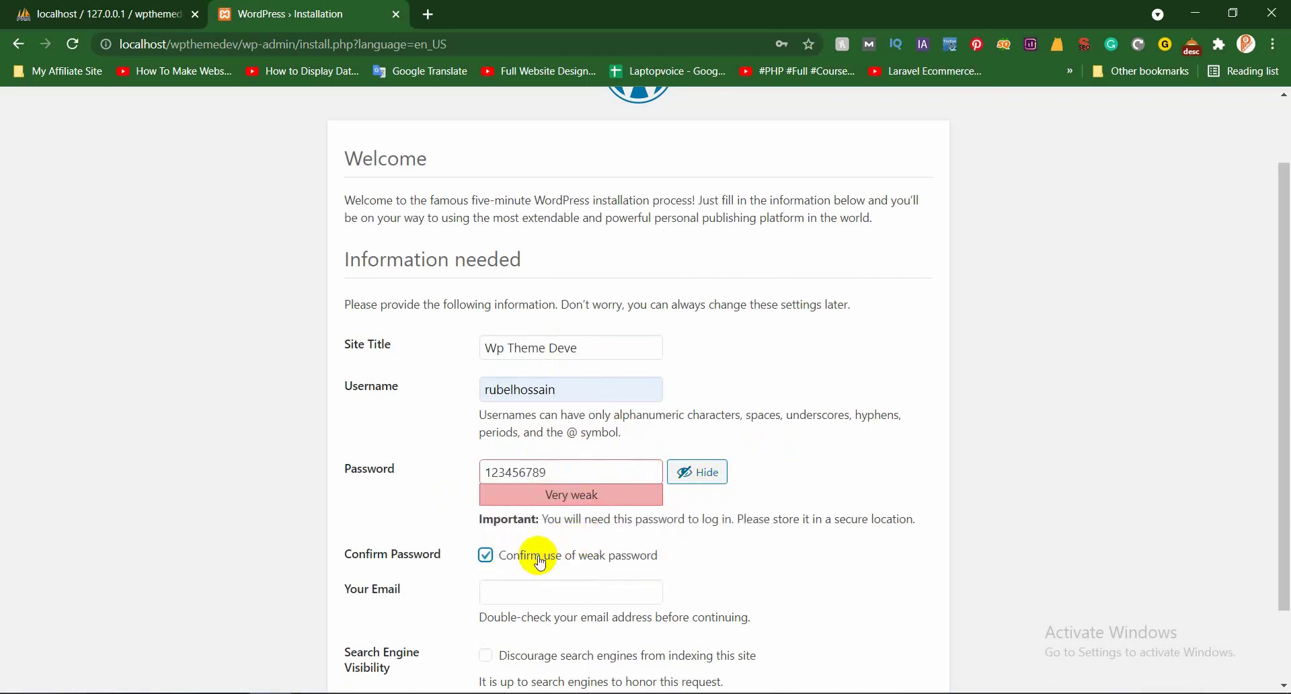
# Fill in the admin e-mail and tick Discourage search engines from indexing
pyautogui.scroll(-2, 494, 560)
pyautogui.click(486, 571)
pyautogui.click(570, 509)
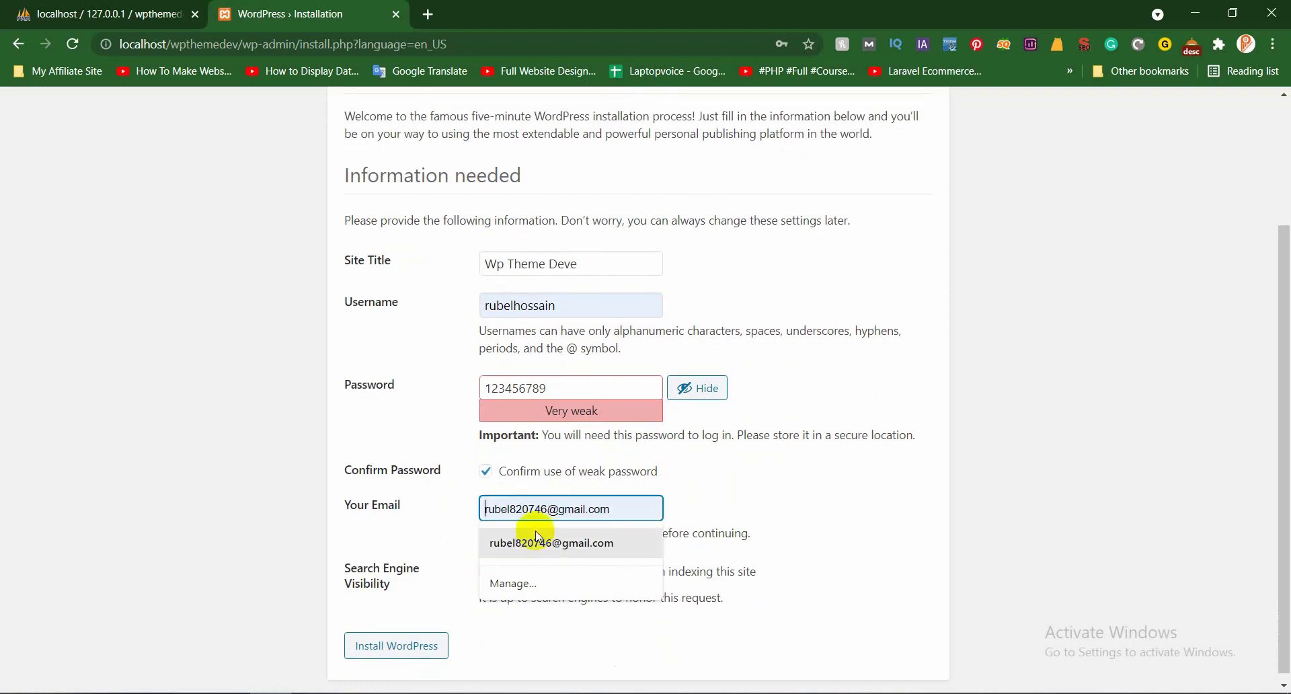
pyautogui.click(557, 538)
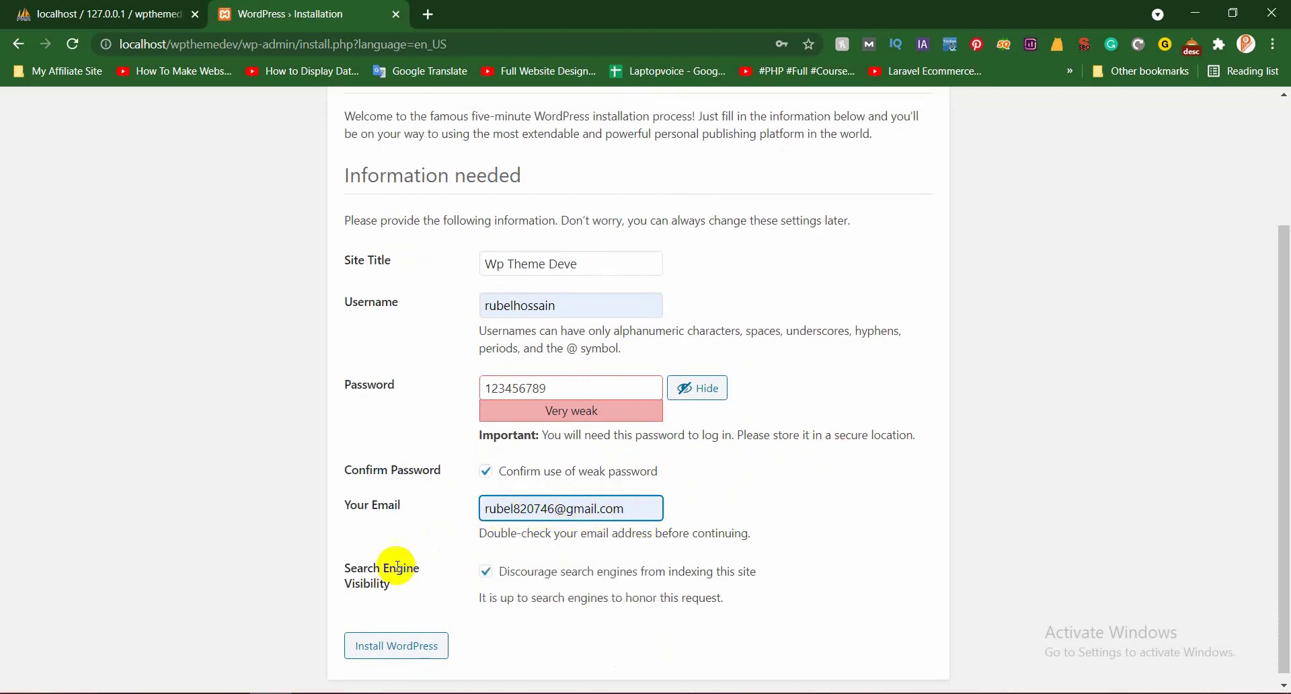
pyautogui.scroll(2, 524, 316)
pyautogui.scroll(-2, 434, 332)
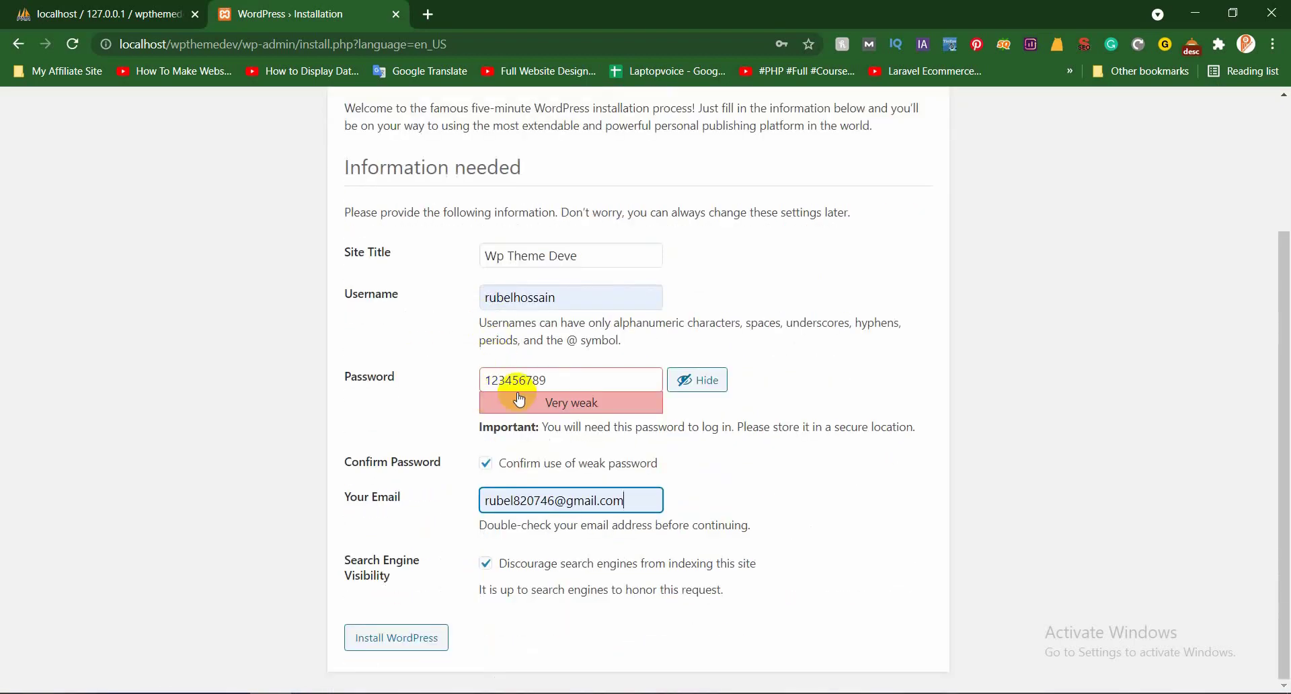
# Install WordPress and let Chrome save the login password
pyautogui.click(420, 646)
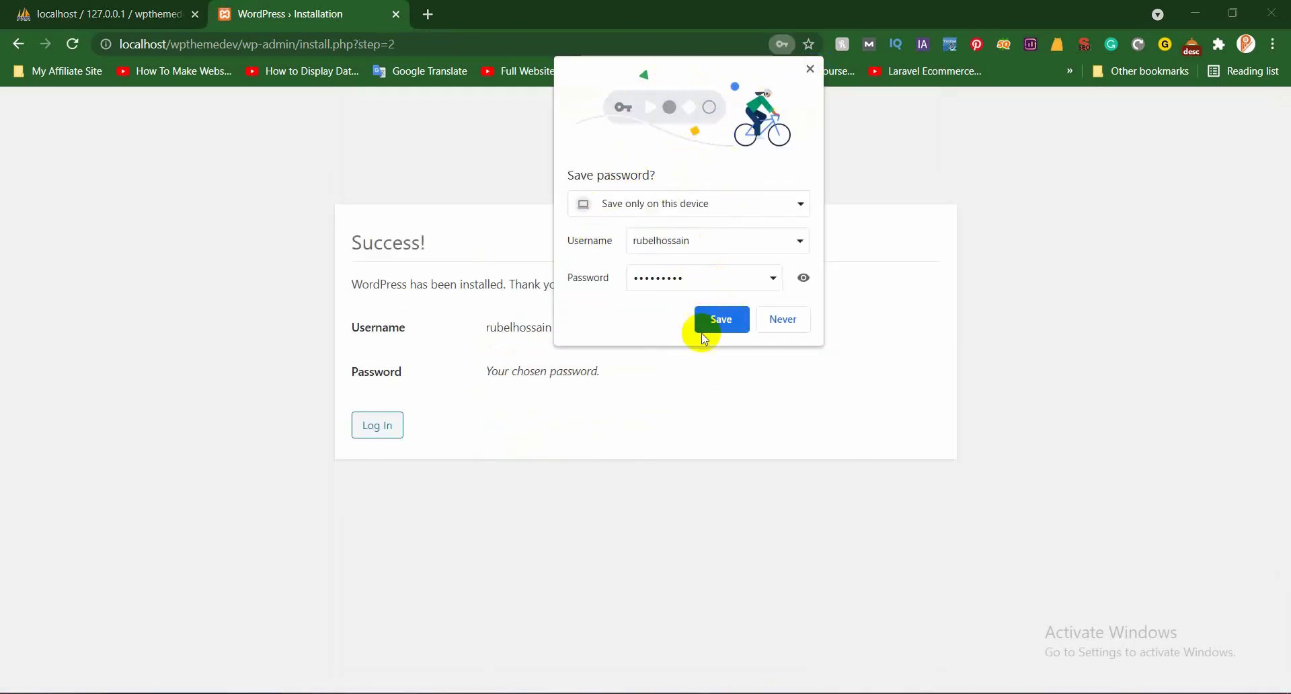
pyautogui.click(724, 331)
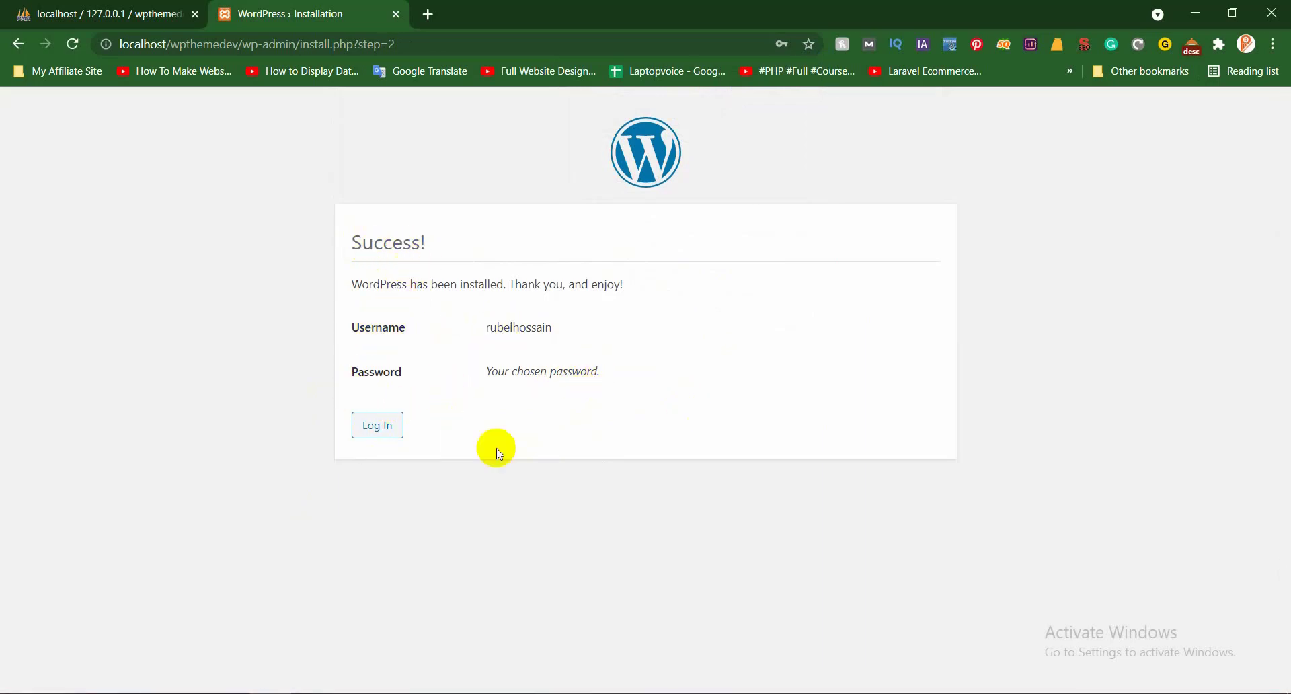
pyautogui.click(377, 425)
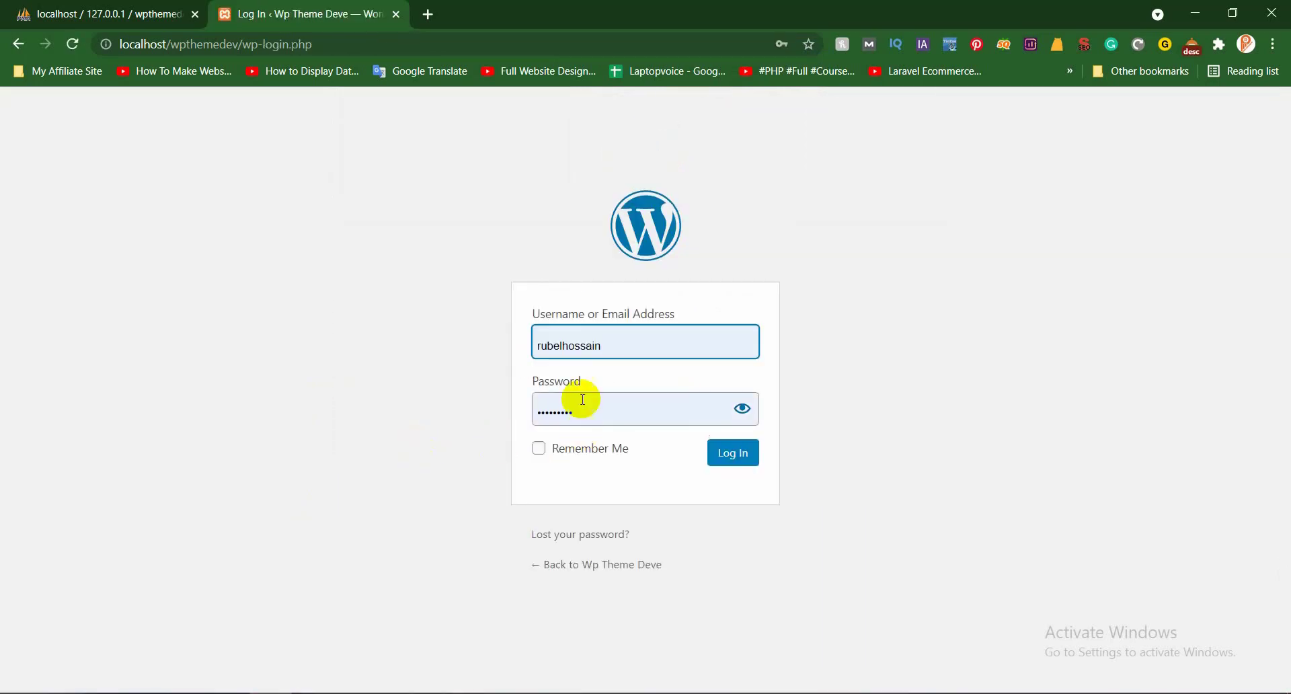
# Log in with the admin username and the account password
pyautogui.click(784, 45)
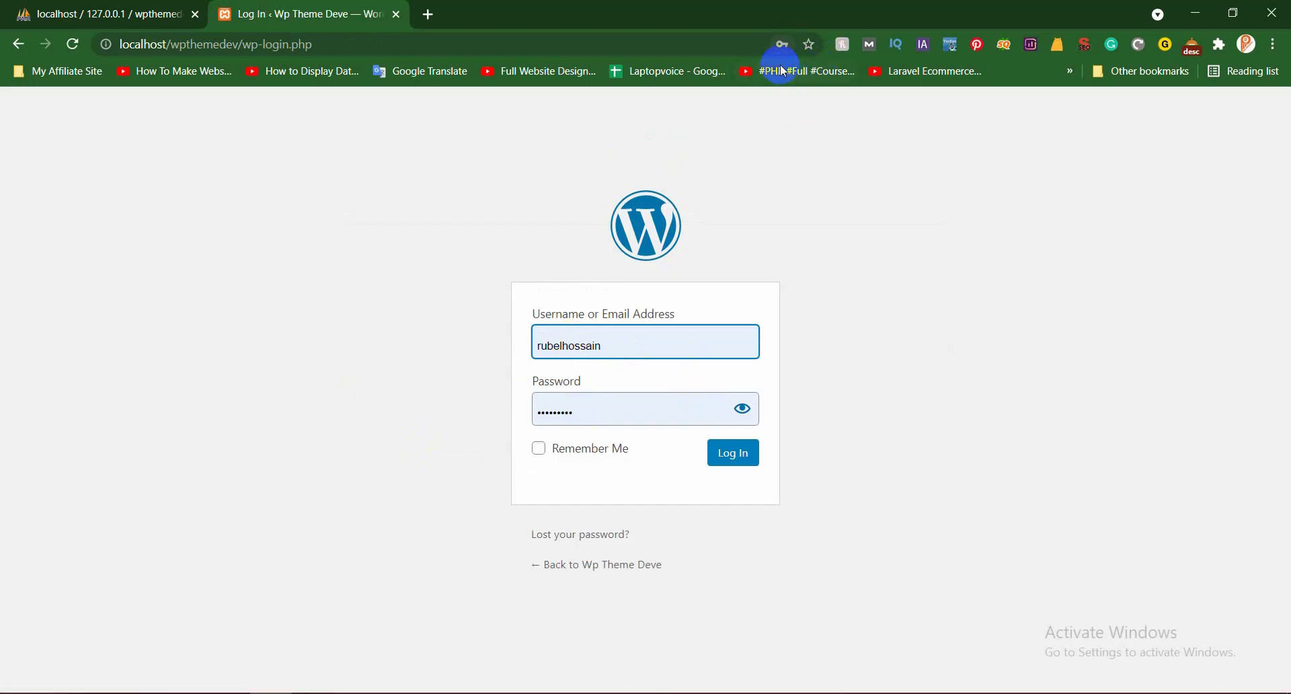
pyautogui.click(699, 437)
pyautogui.click(741, 408)
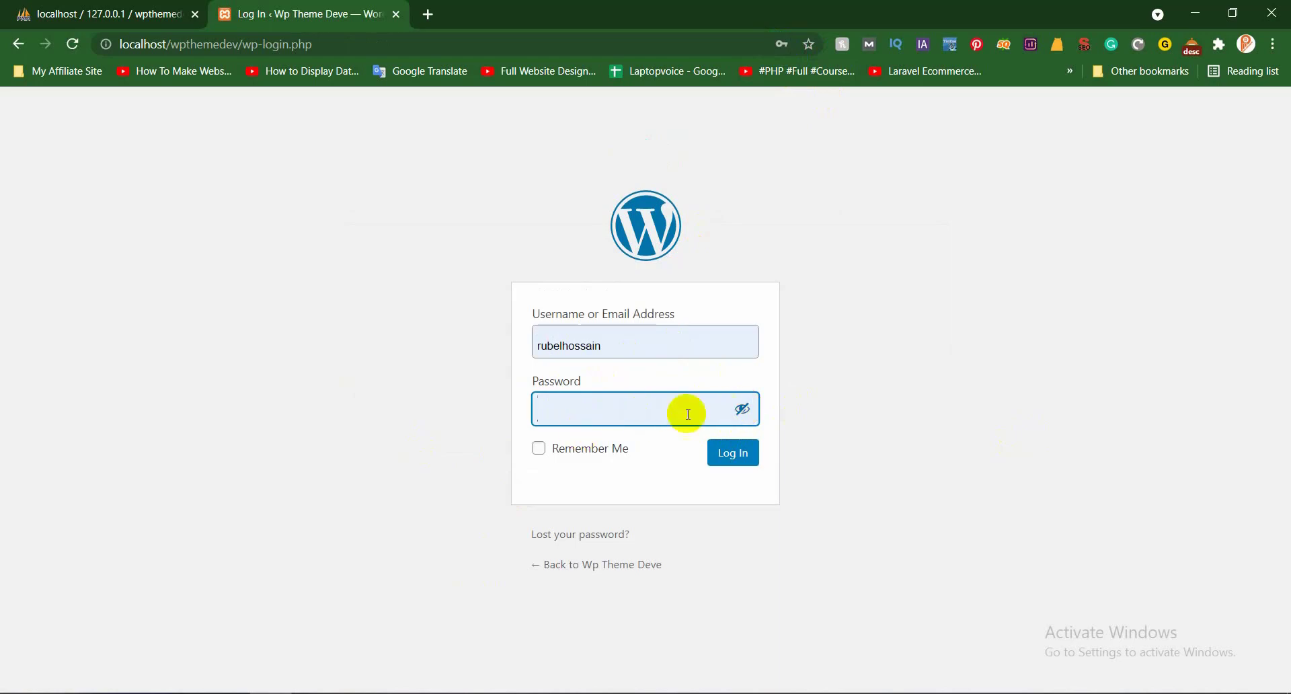
pyautogui.click(741, 407)
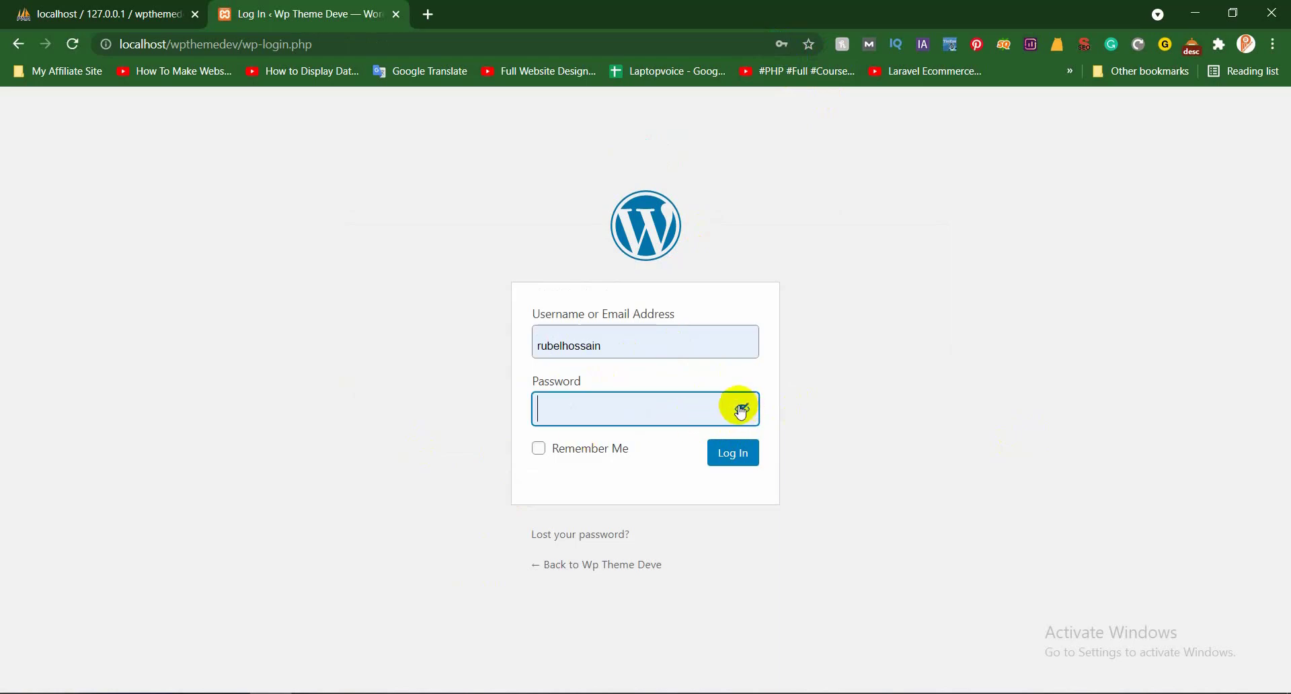
pyautogui.click(613, 340)
pyautogui.click(615, 414)
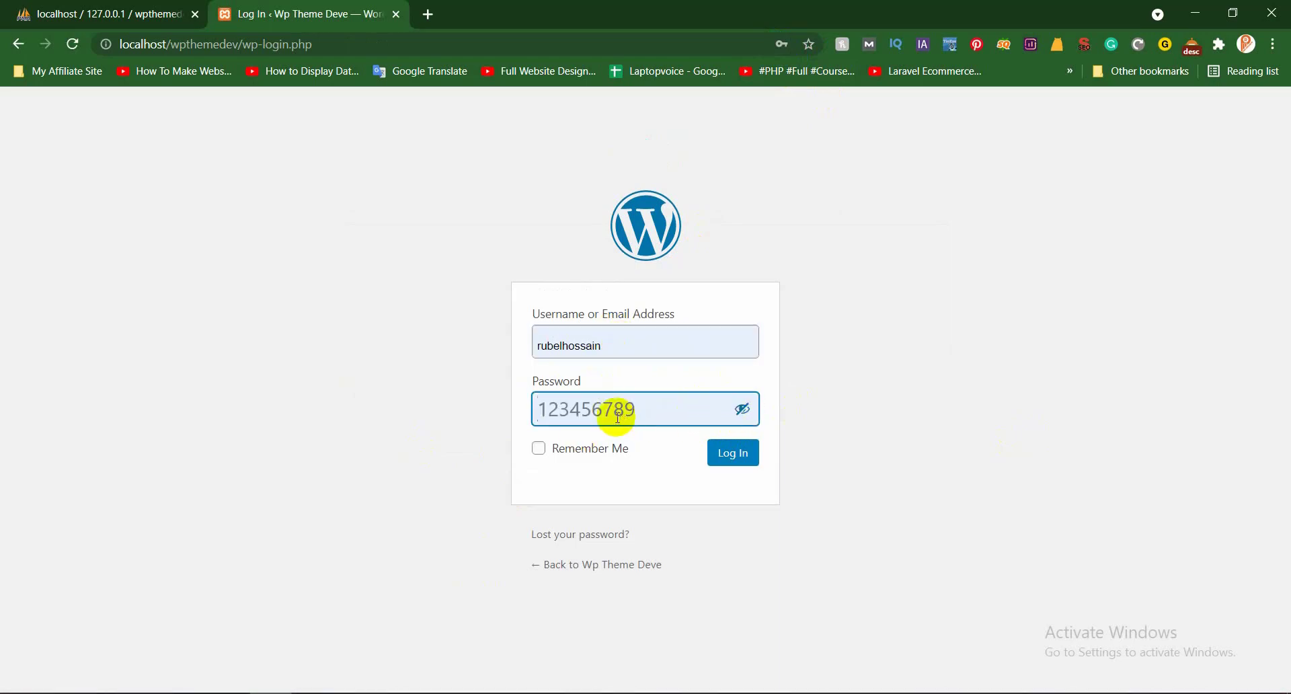
pyautogui.write('123456789')
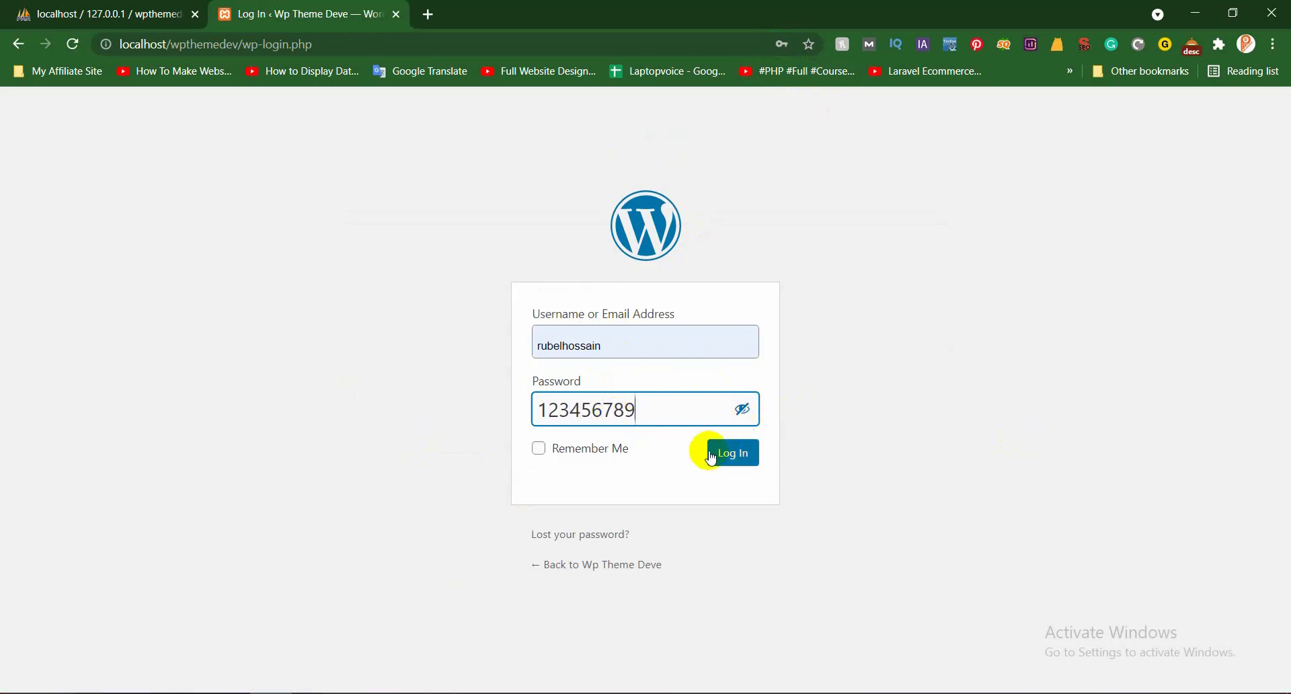
pyautogui.click(739, 453)
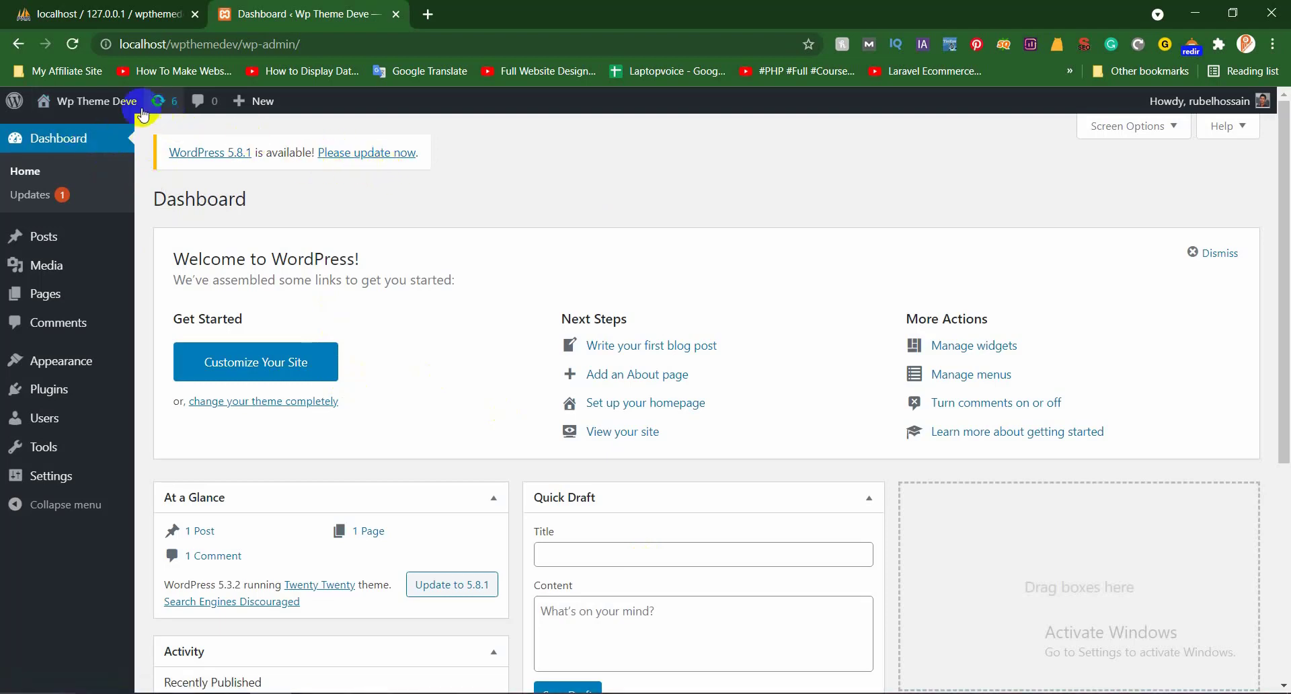
# Open the Wp Theme Deve front end in a new tab
pyautogui.middleClick(63, 127)
pyautogui.click(496, 20)
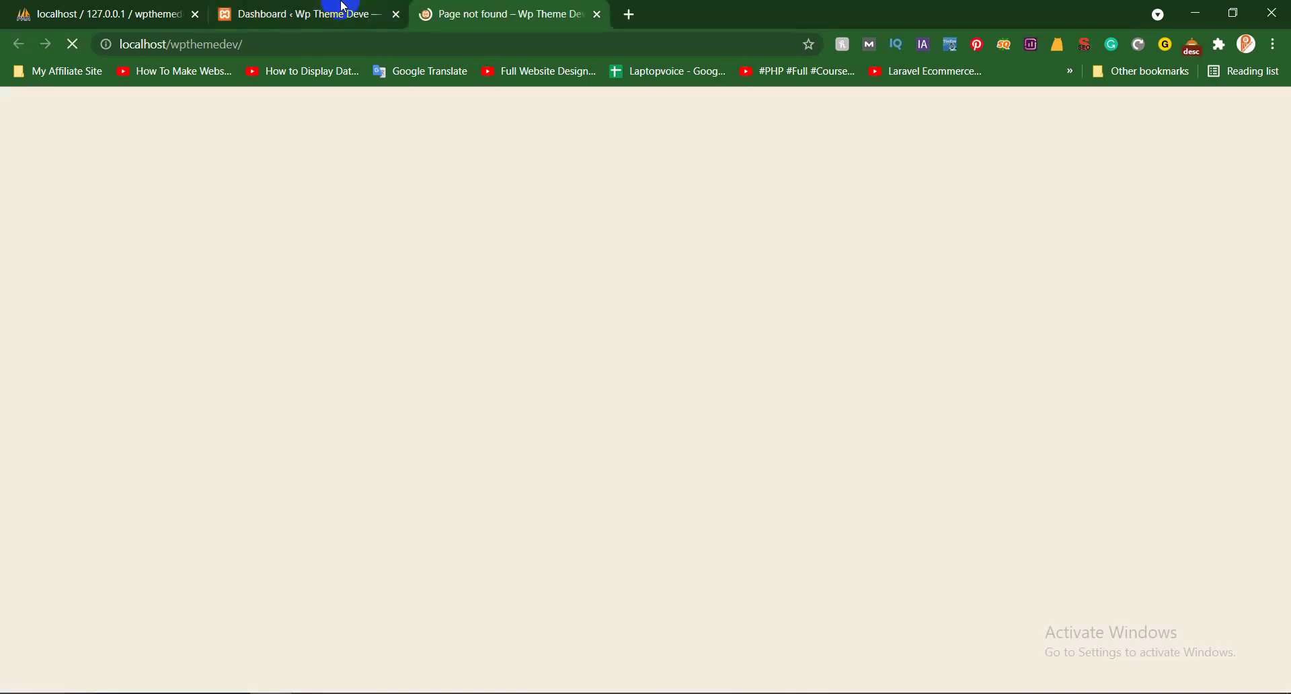
pyautogui.click(343, 6)
# Review the available WordPress updates and installed plugins, then go back to the Dashboard
pyautogui.click(366, 153)
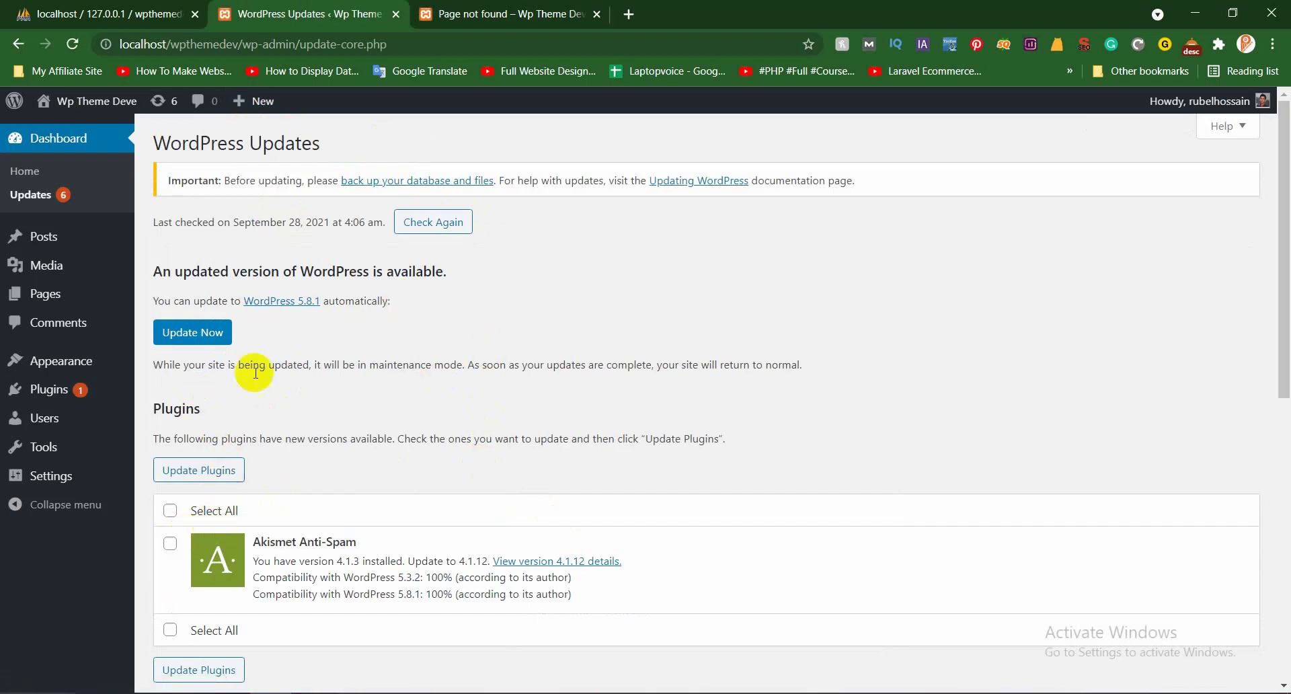
pyautogui.scroll(-2, 573, 473)
pyautogui.scroll(3, 571, 406)
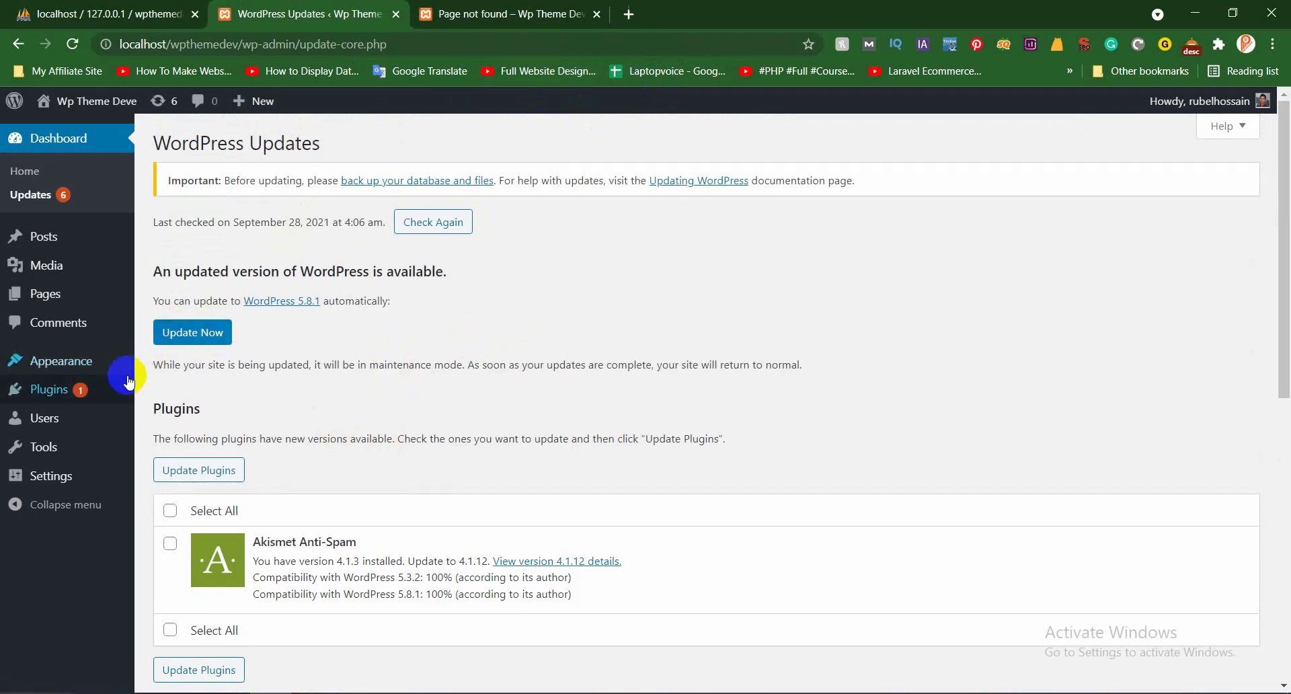
pyautogui.scroll(-2, 225, 489)
pyautogui.scroll(-5, 258, 340)
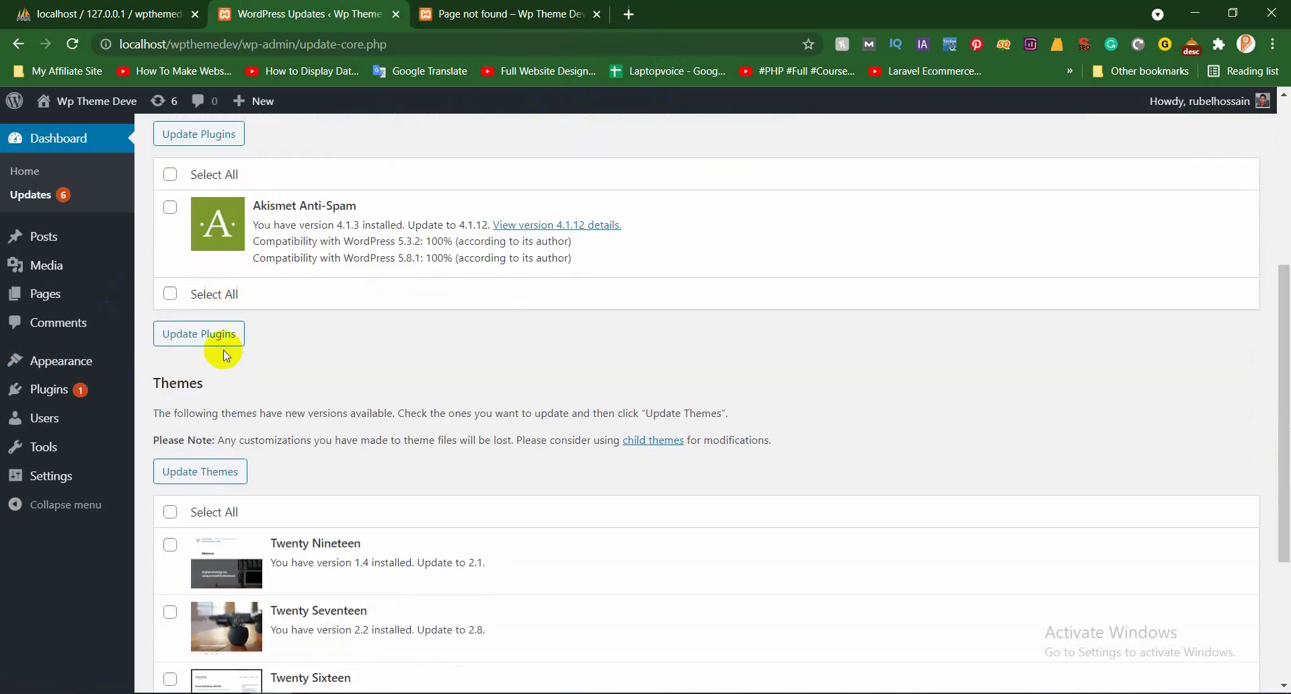
pyautogui.scroll(3, 240, 427)
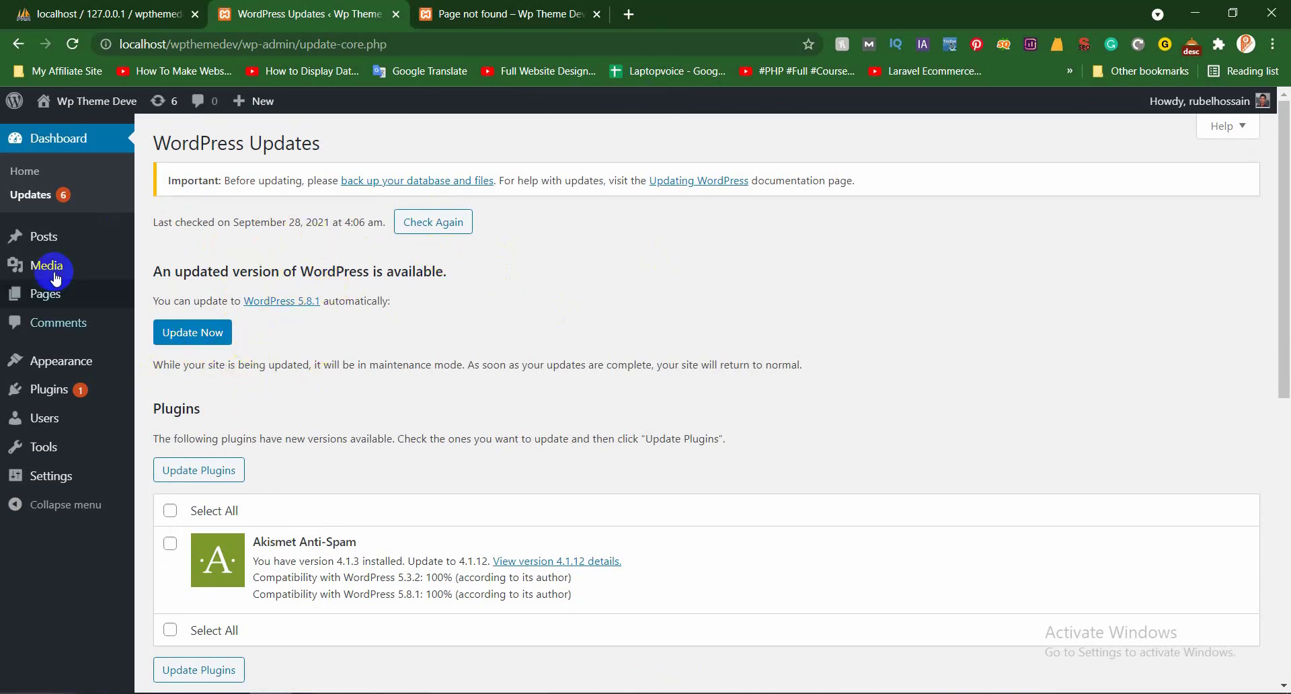
pyautogui.click(95, 394)
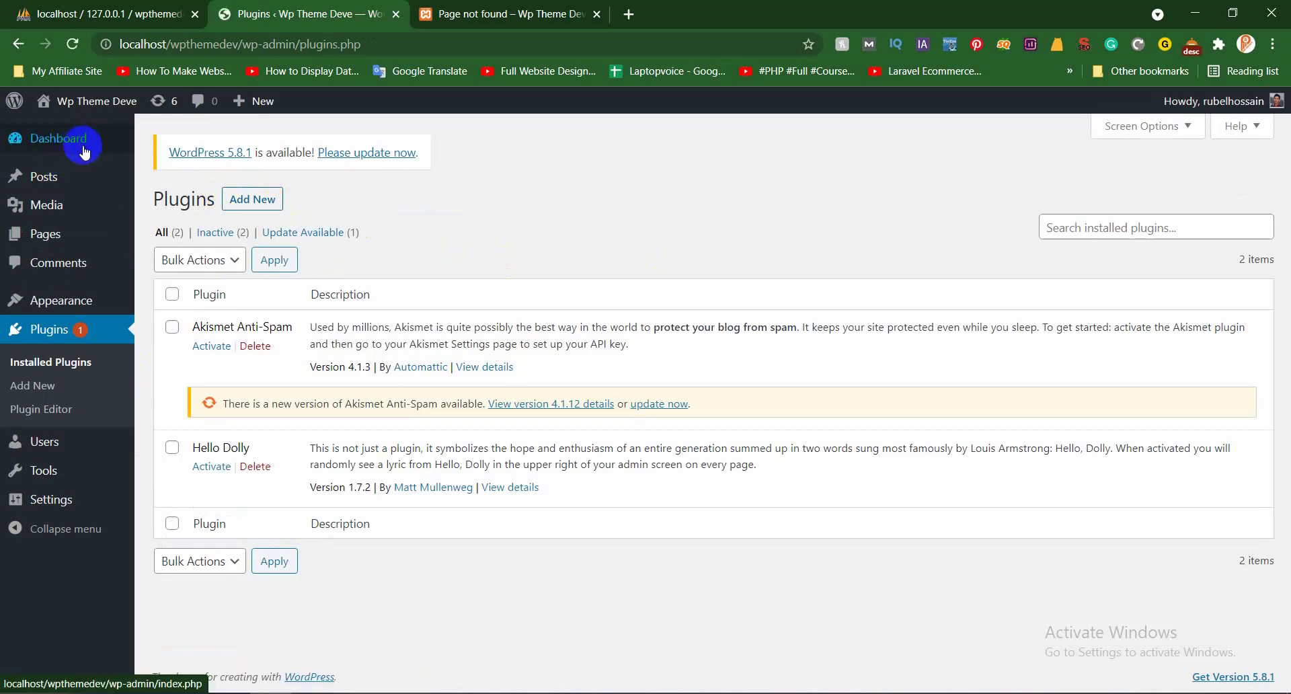
pyautogui.click(87, 138)
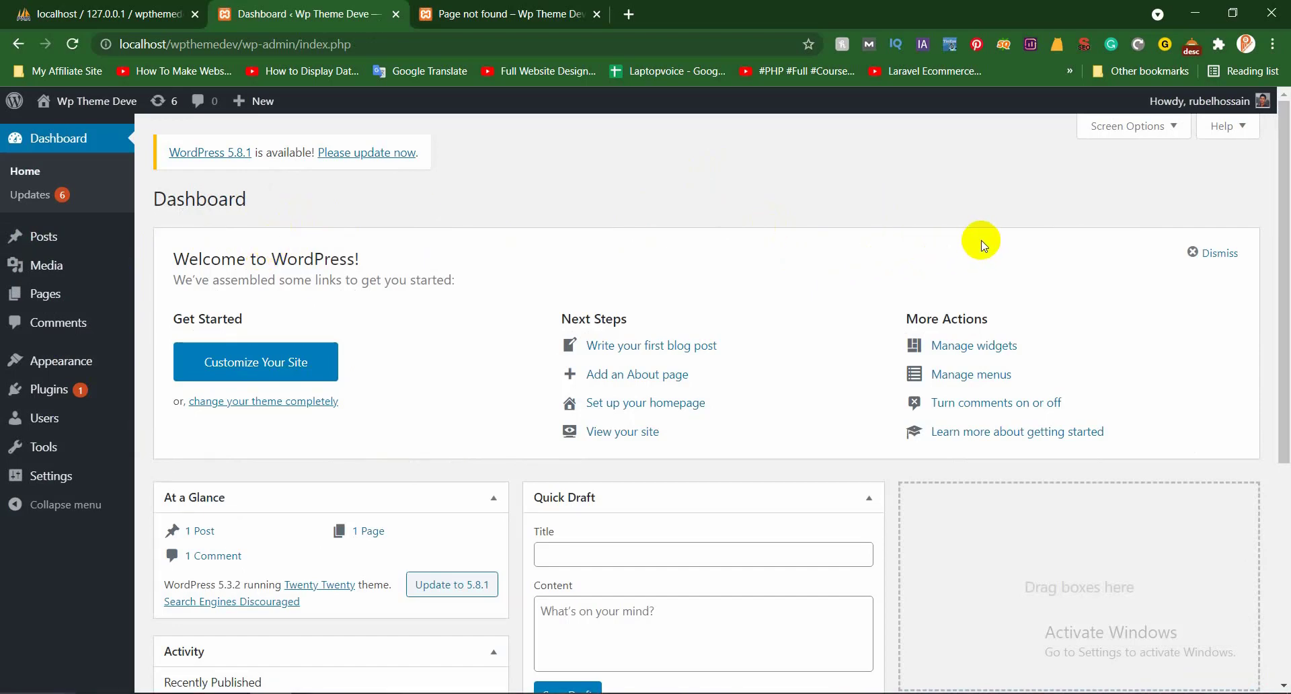
# Hide At a Glance, Activity, Quick Draft, Events and News, and Welcome, then view Updates
pyautogui.click(1142, 131)
pyautogui.click(210, 168)
pyautogui.click(285, 164)
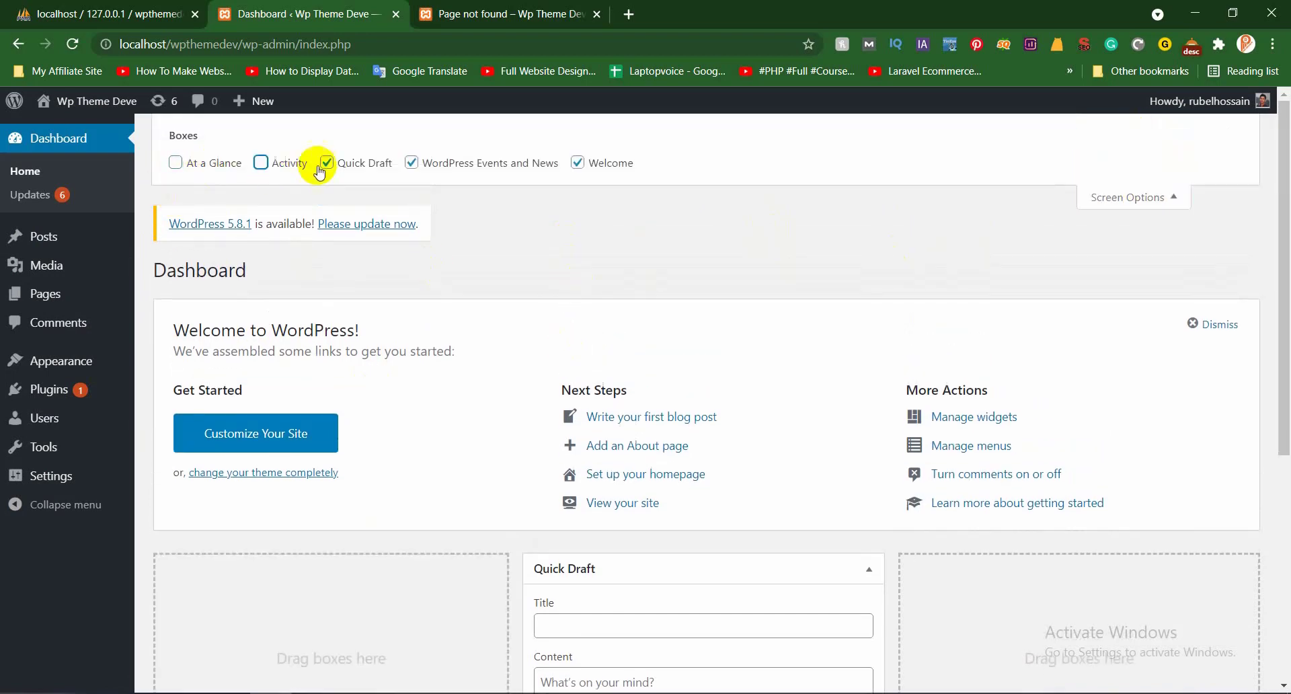
pyautogui.click(359, 163)
pyautogui.click(486, 168)
pyautogui.click(594, 166)
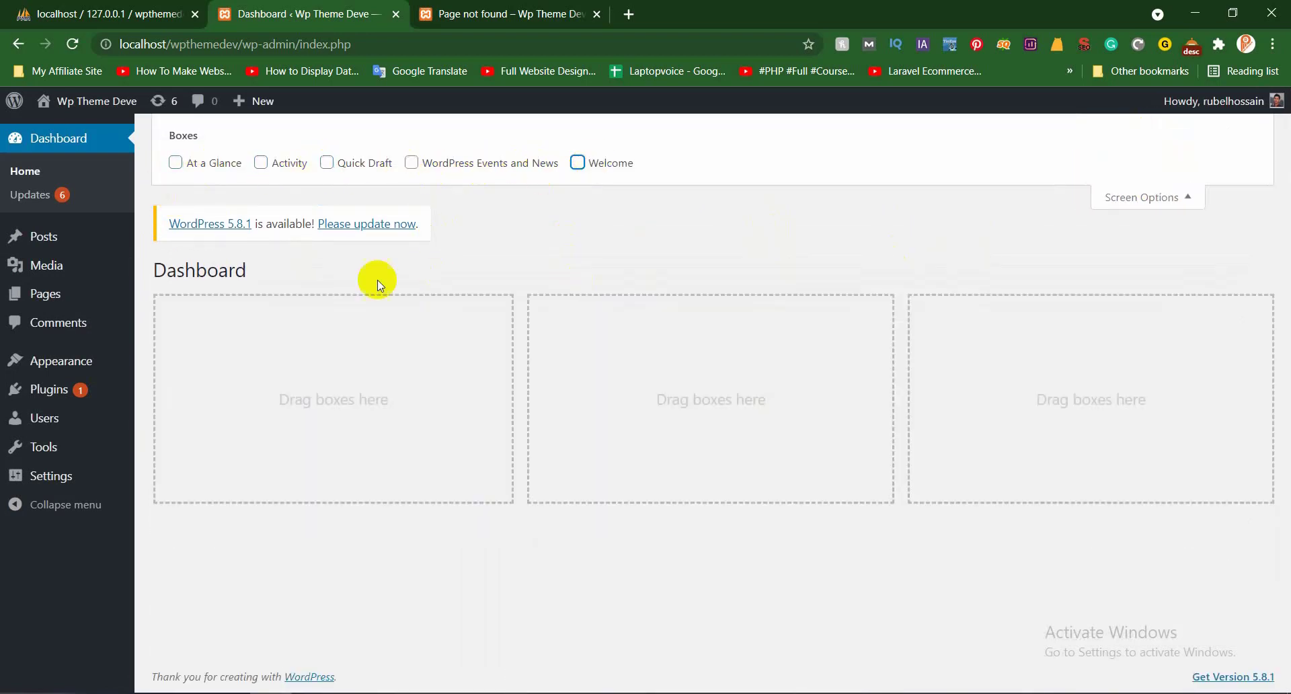
pyautogui.click(1183, 197)
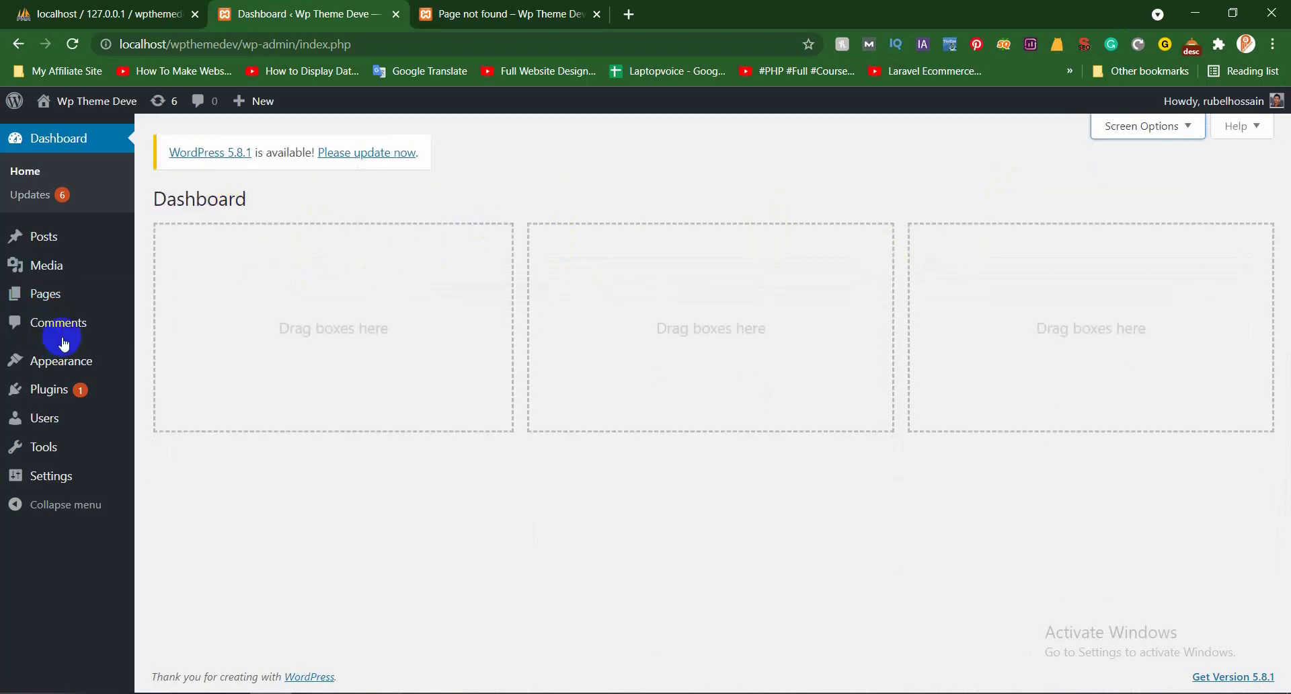
pyautogui.click(41, 196)
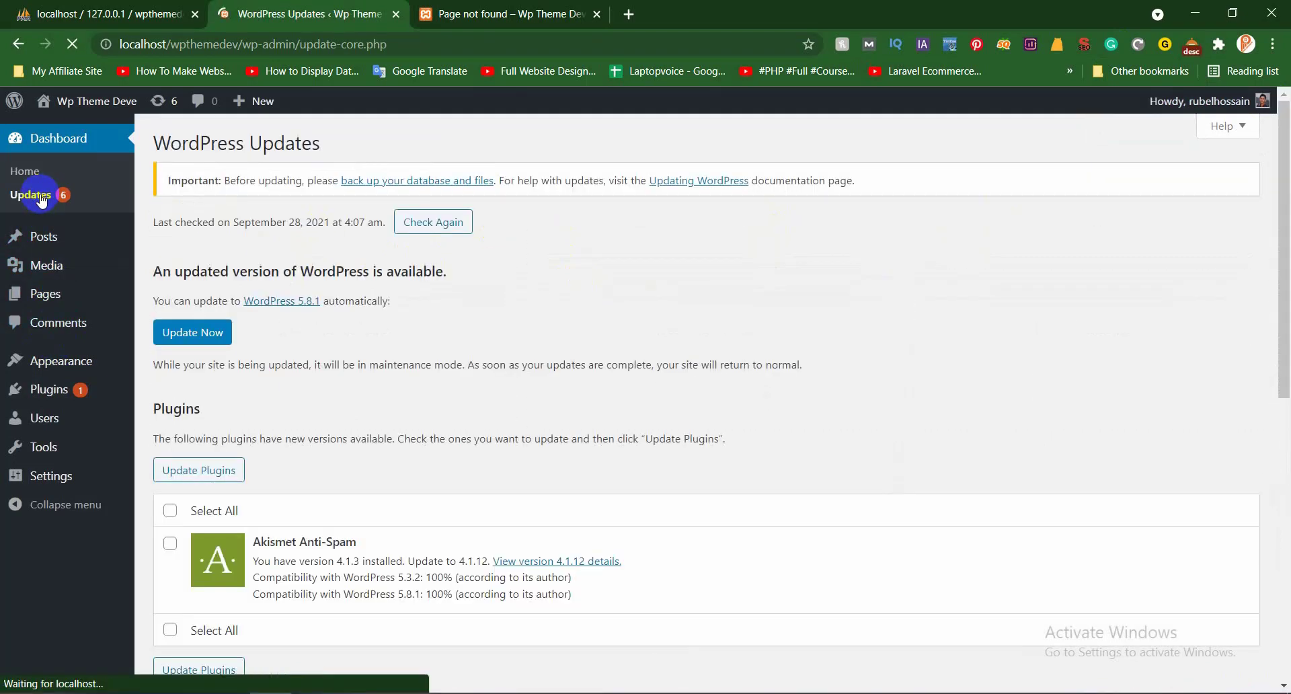
# Bulk-delete the Akismet Anti-Spam and Hello Dolly plugins from the Plugins page
pyautogui.click(100, 399)
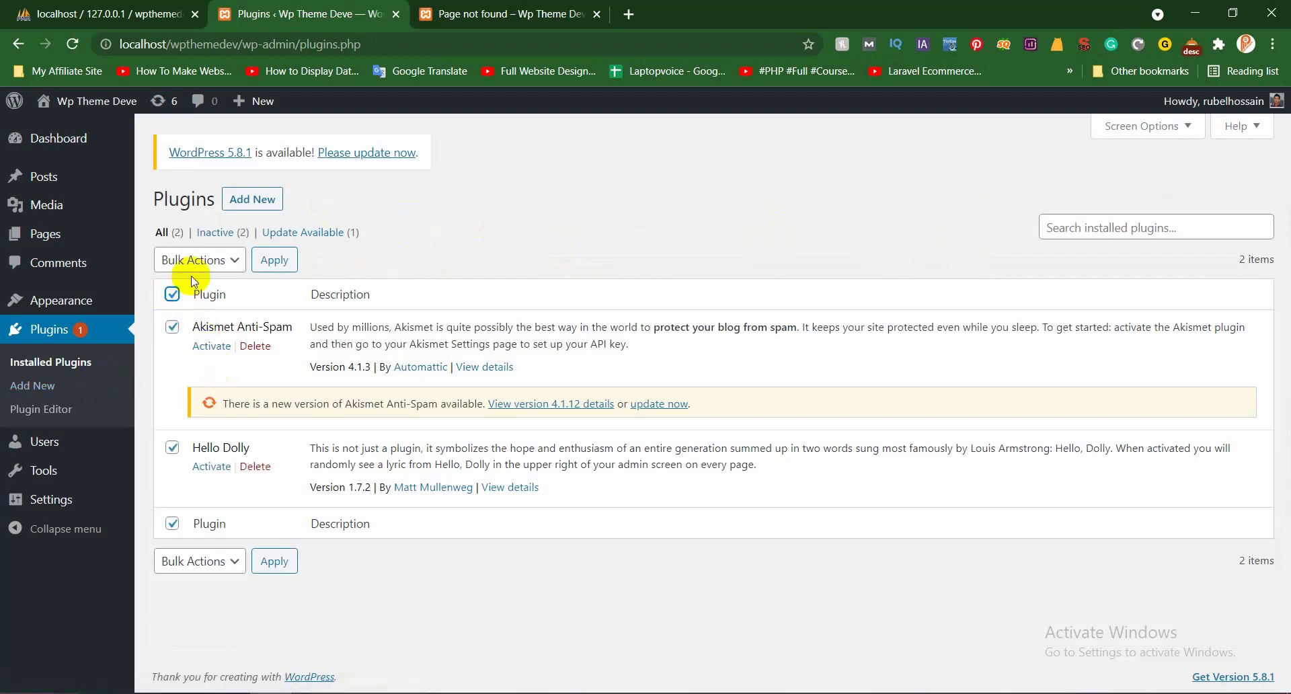
pyautogui.click(201, 260)
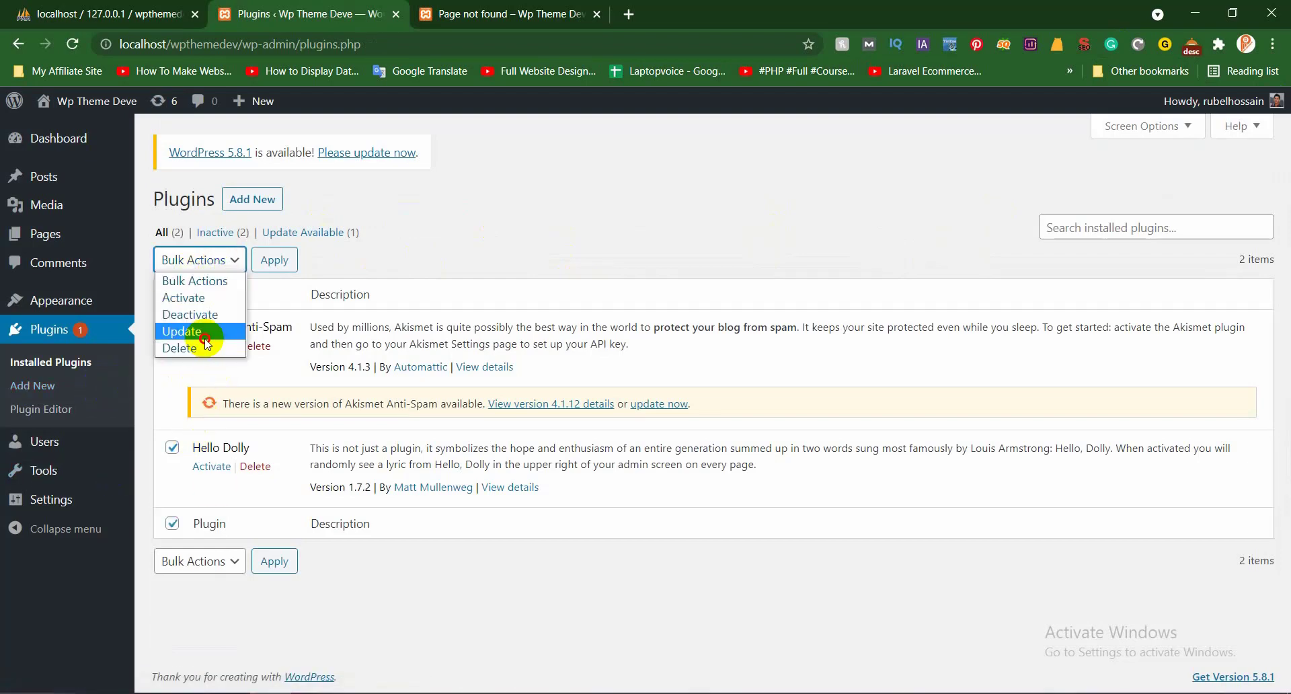
pyautogui.click(205, 336)
pyautogui.click(205, 259)
pyautogui.click(199, 348)
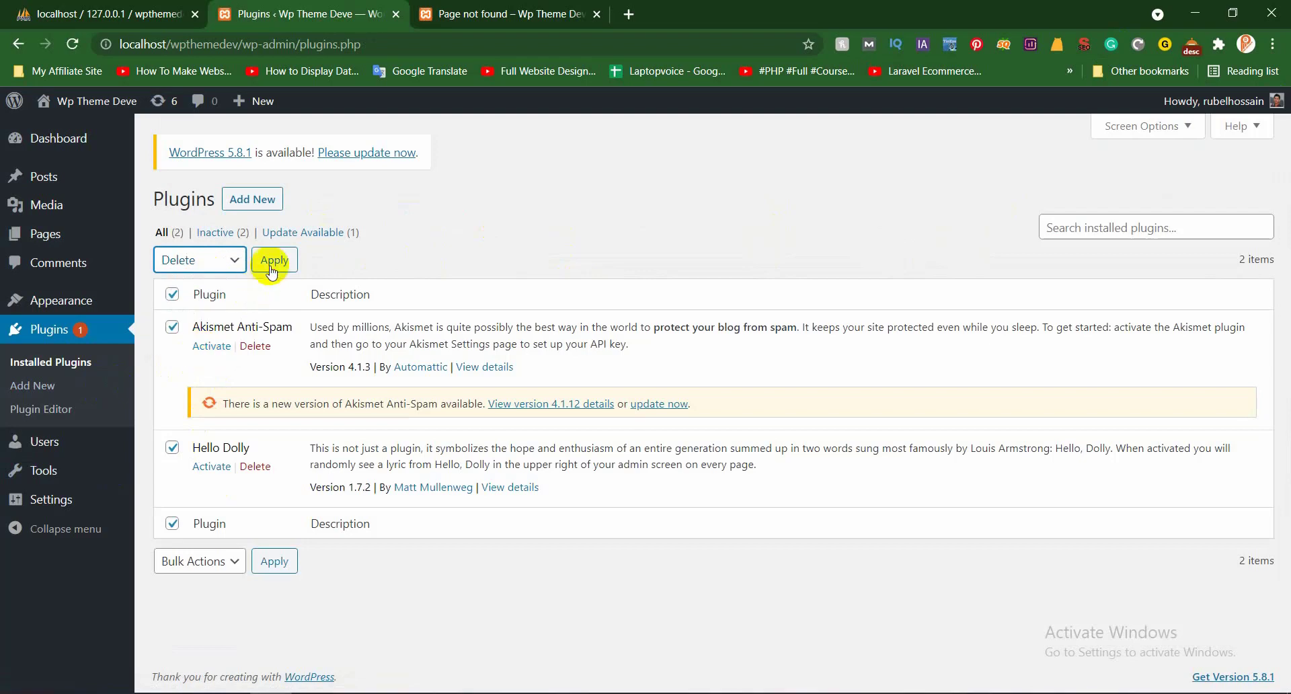
pyautogui.click(269, 267)
pyautogui.click(723, 156)
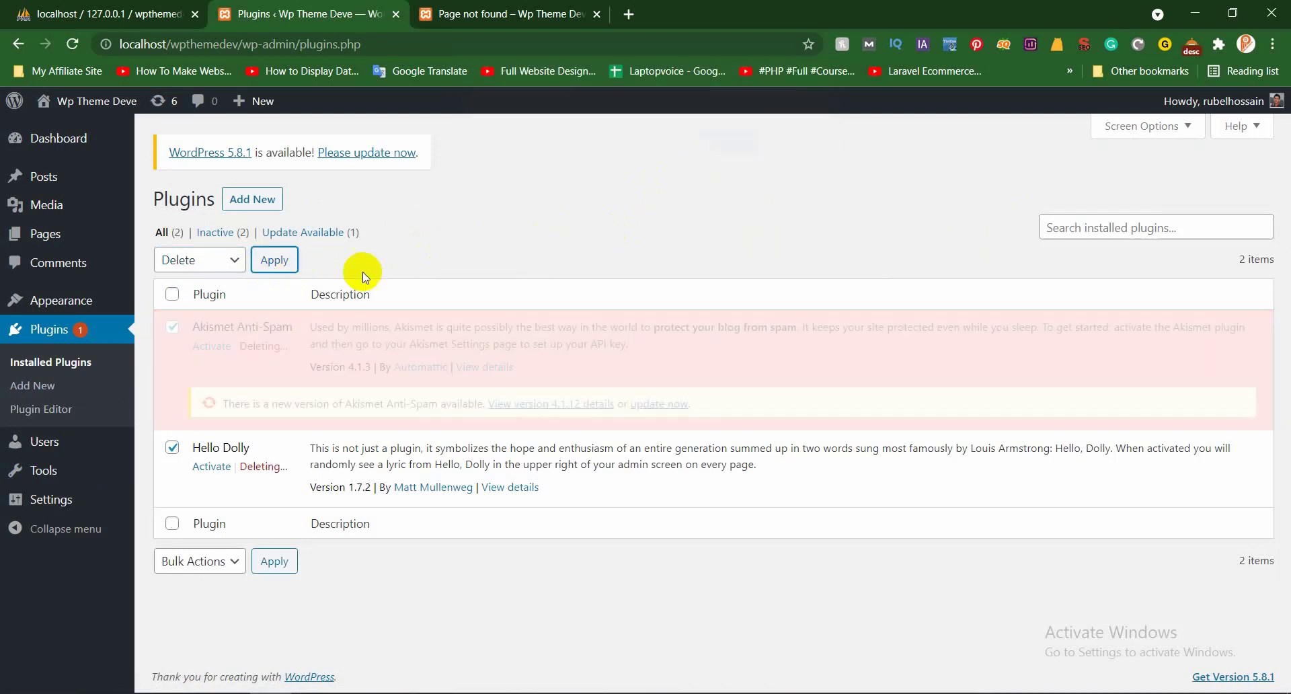
# Delete the Twenty Nineteen theme from the Themes page
pyautogui.moveTo(90, 292)
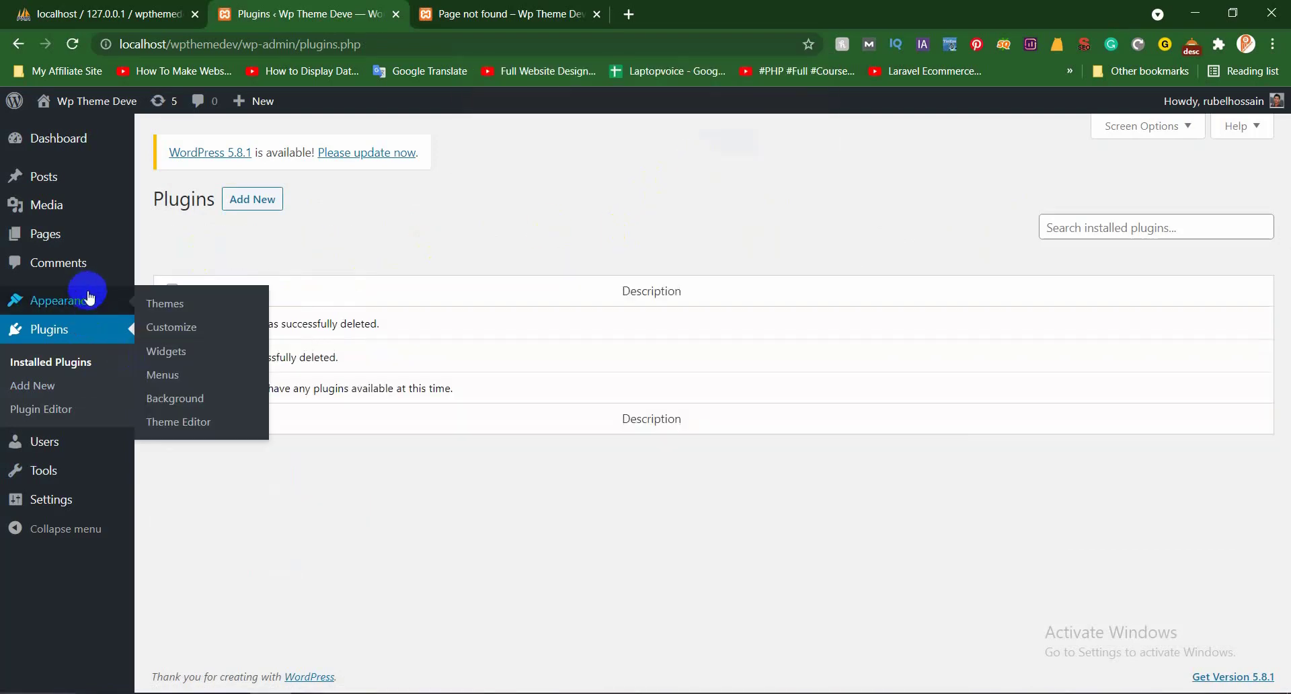
pyautogui.click(165, 306)
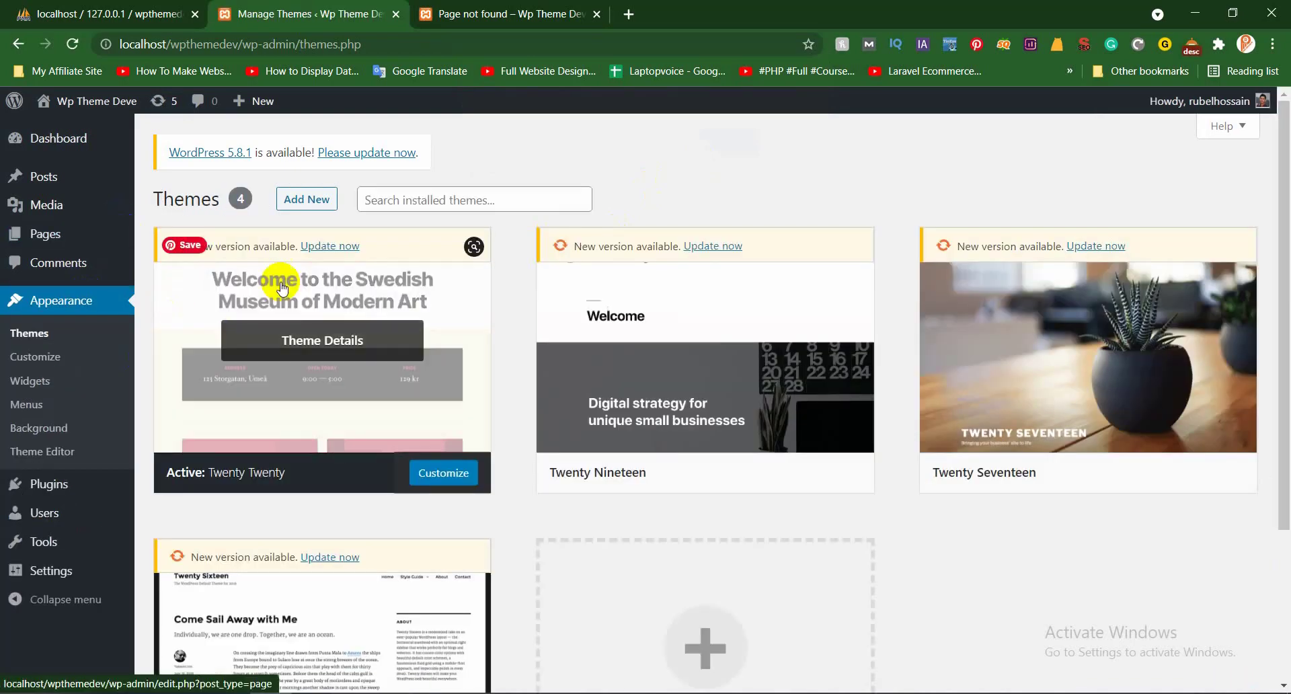
pyautogui.scroll(-2, 692, 374)
pyautogui.scroll(-1, 692, 374)
pyautogui.scroll(3, 668, 394)
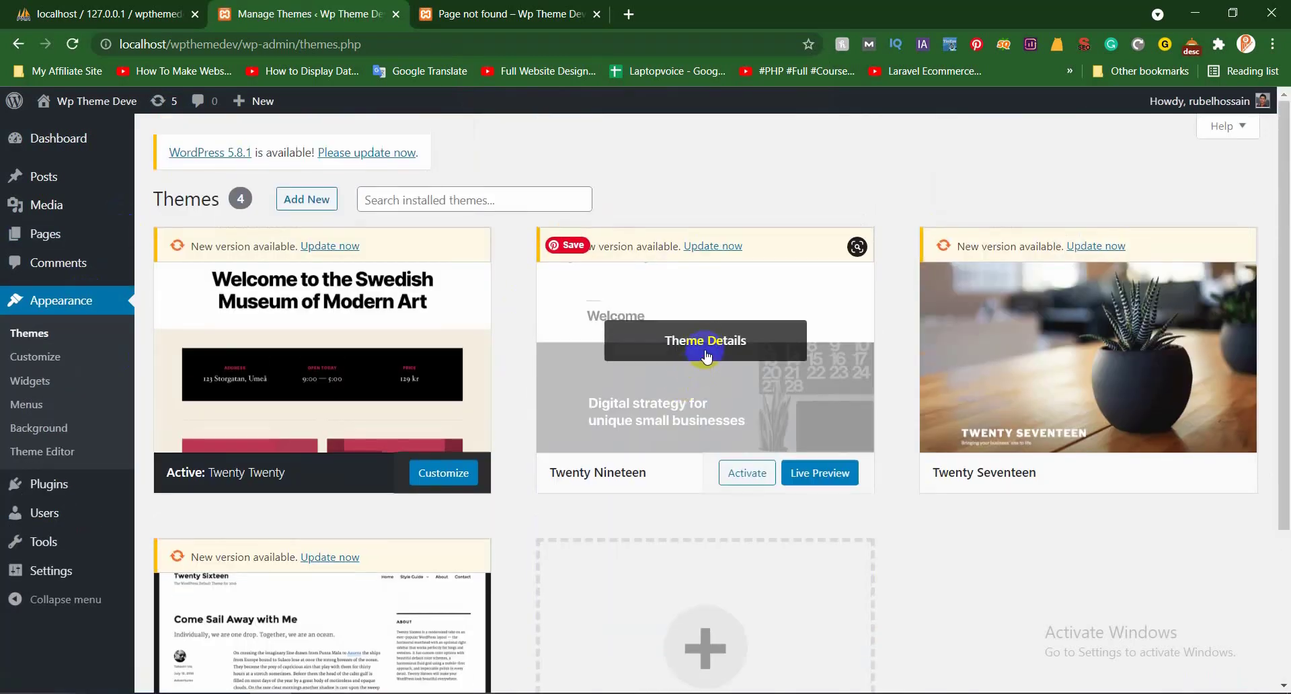
pyautogui.click(694, 353)
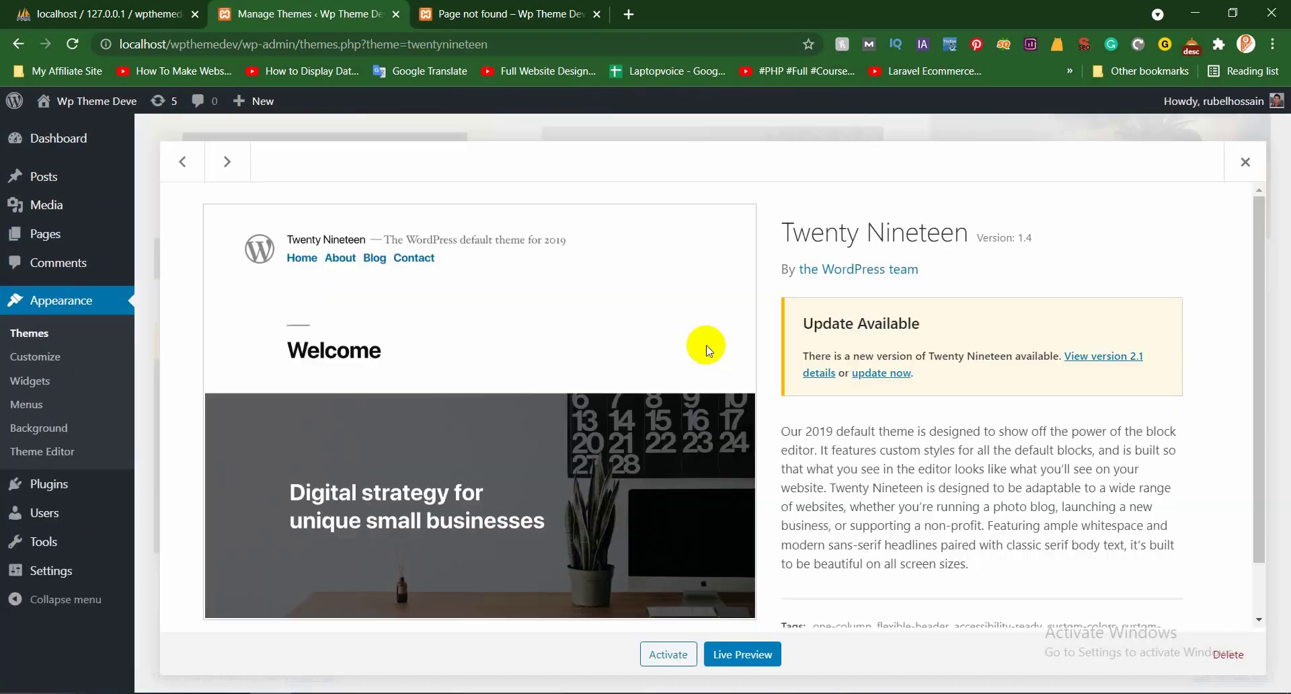
pyautogui.click(1238, 654)
pyautogui.click(740, 170)
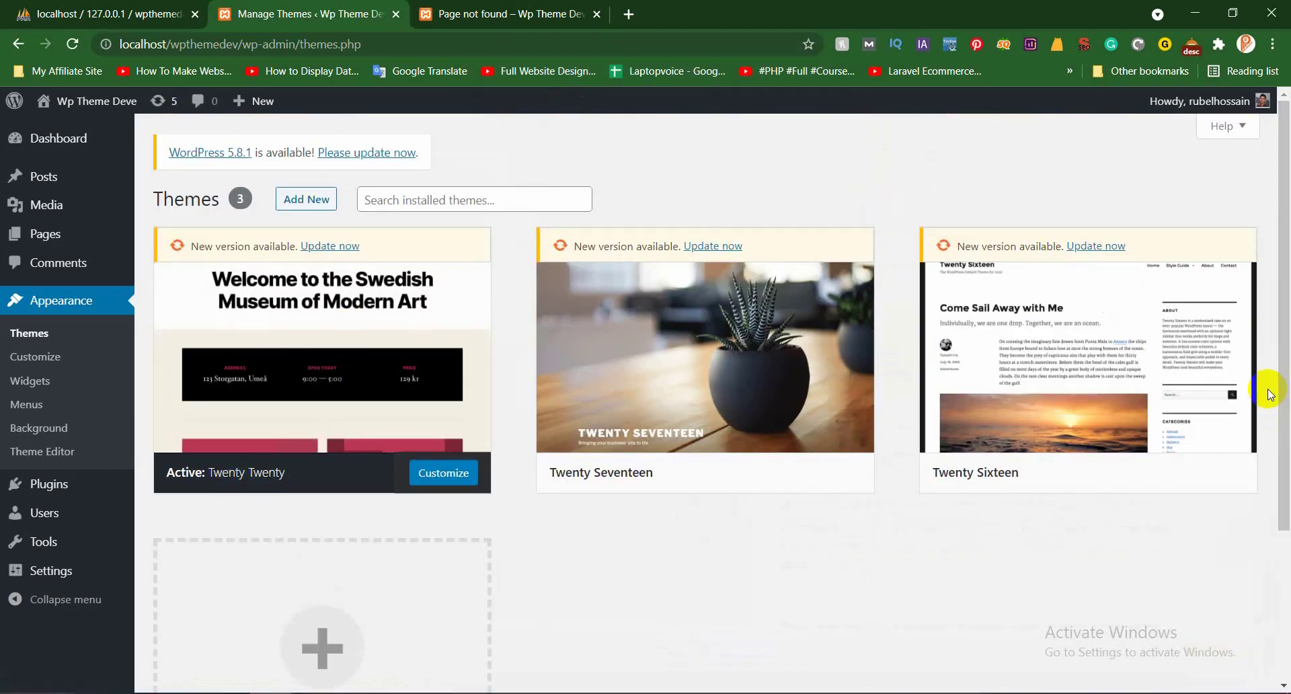
# Delete the Twenty Sixteen and Twenty Seventeen themes, then start updating Twenty Twenty
pyautogui.click(1123, 342)
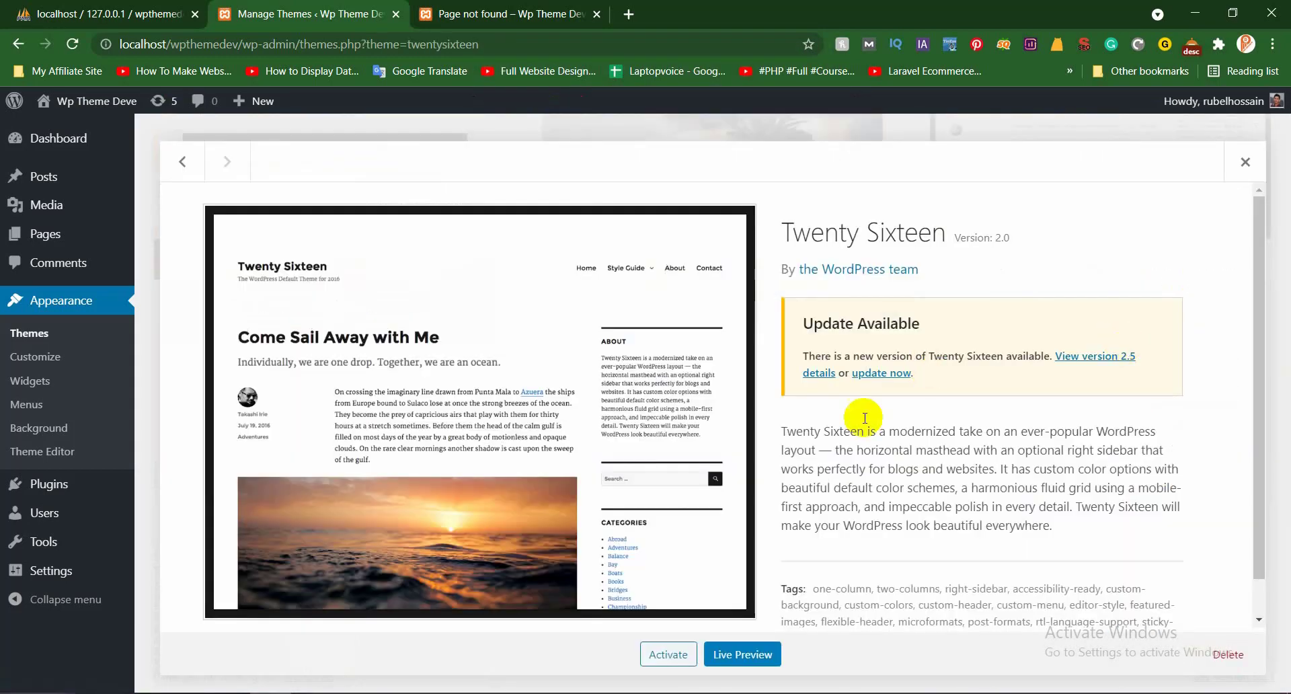
pyautogui.click(1228, 654)
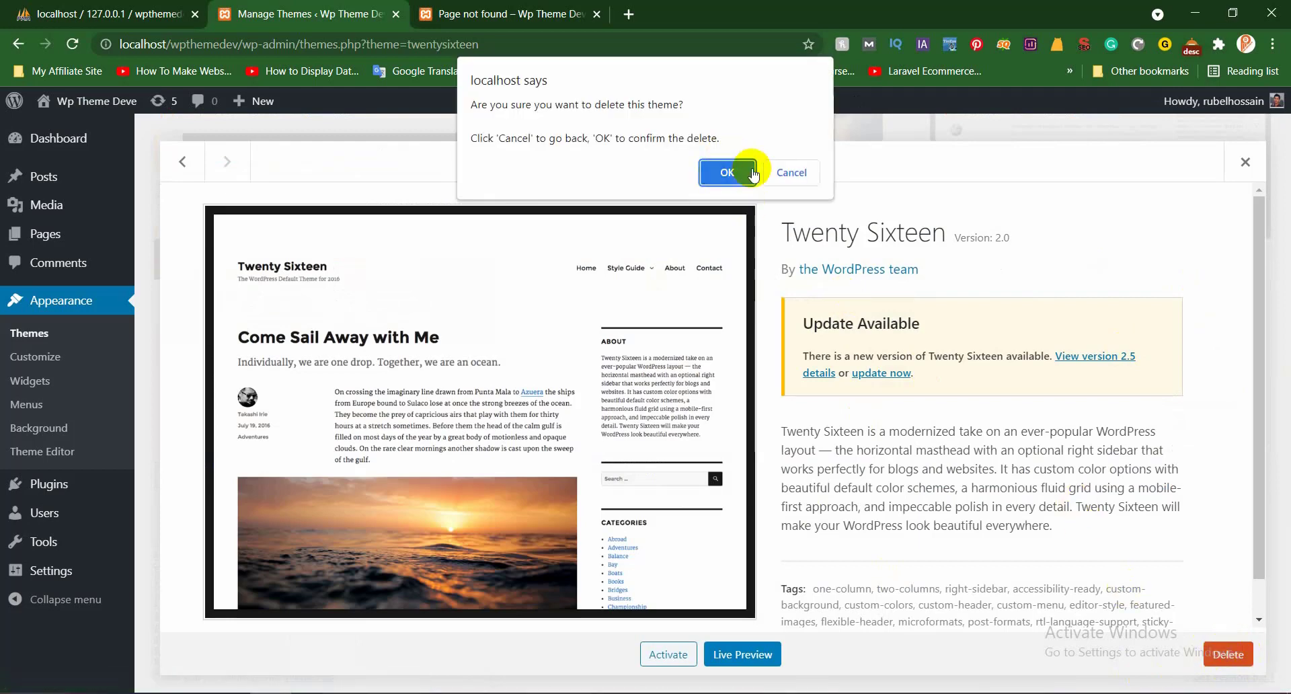
pyautogui.click(739, 171)
pyautogui.click(753, 343)
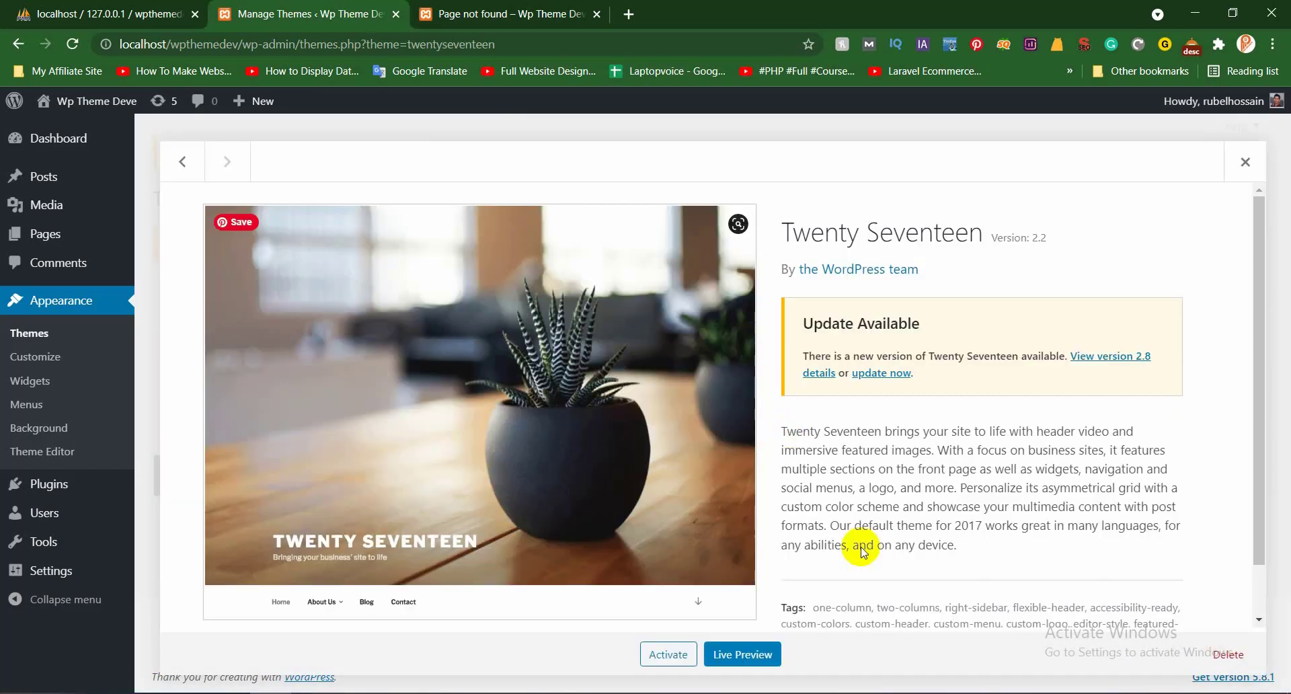
pyautogui.click(1227, 654)
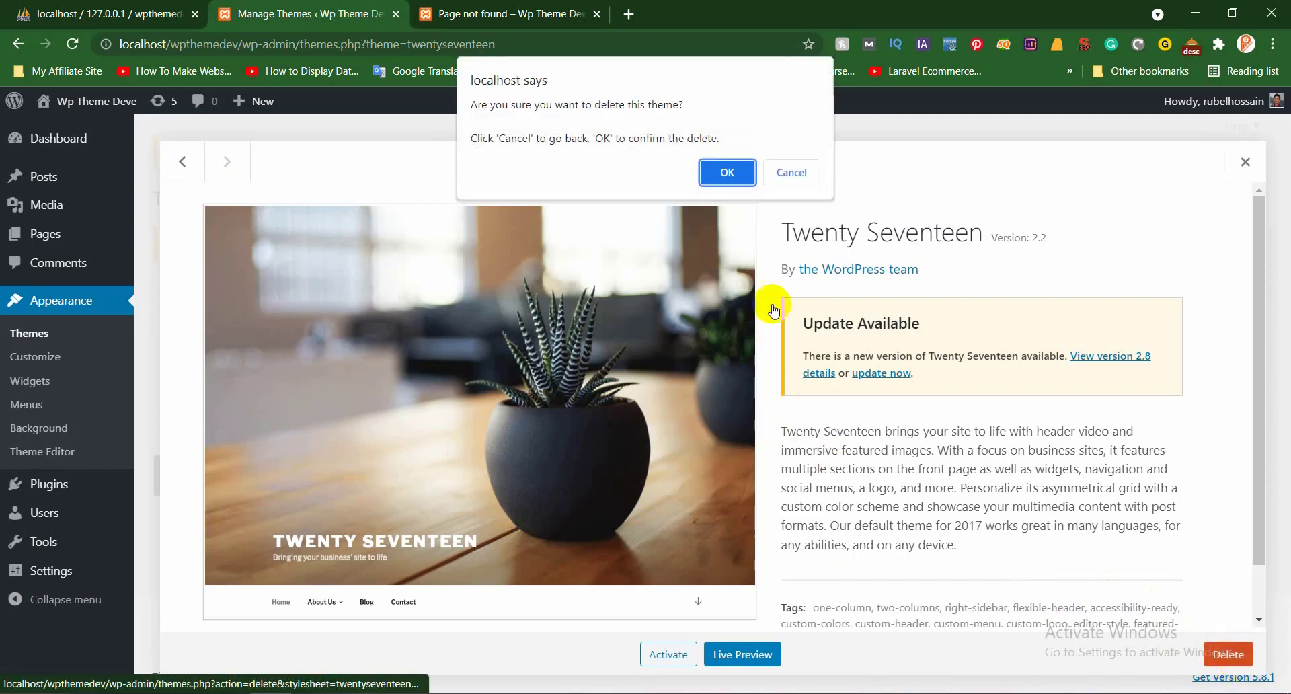
pyautogui.click(727, 172)
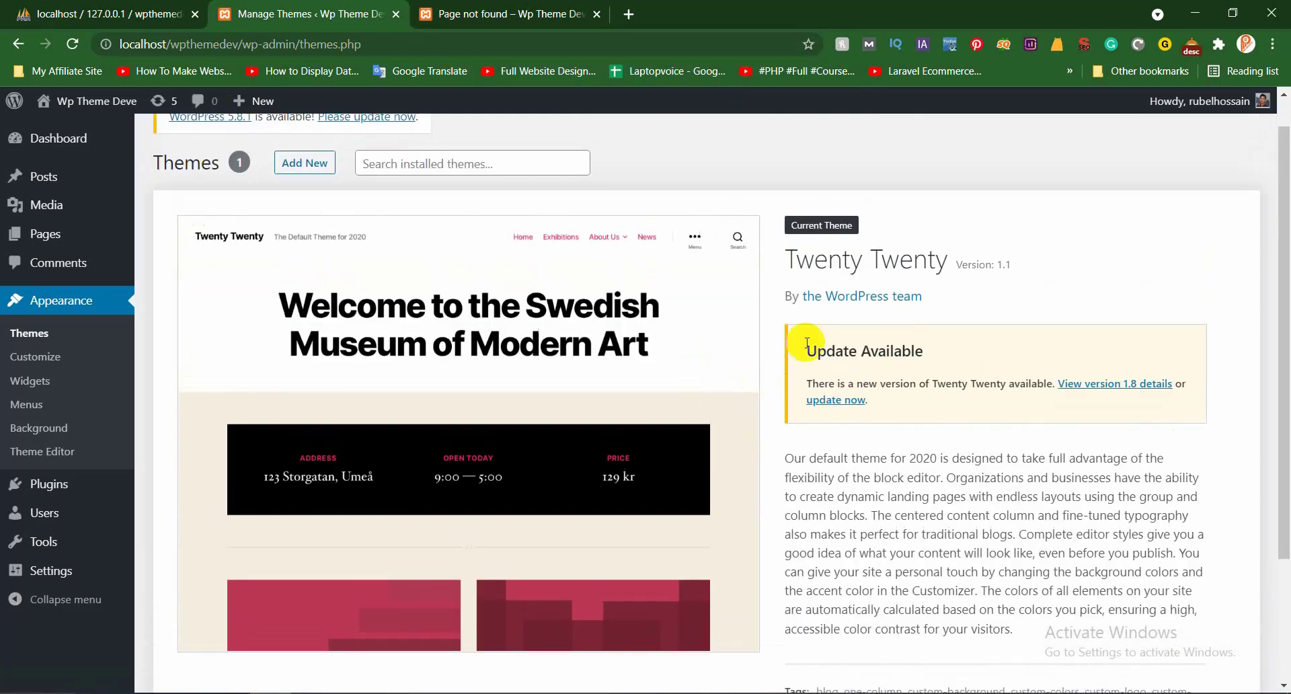
pyautogui.scroll(1, 874, 340)
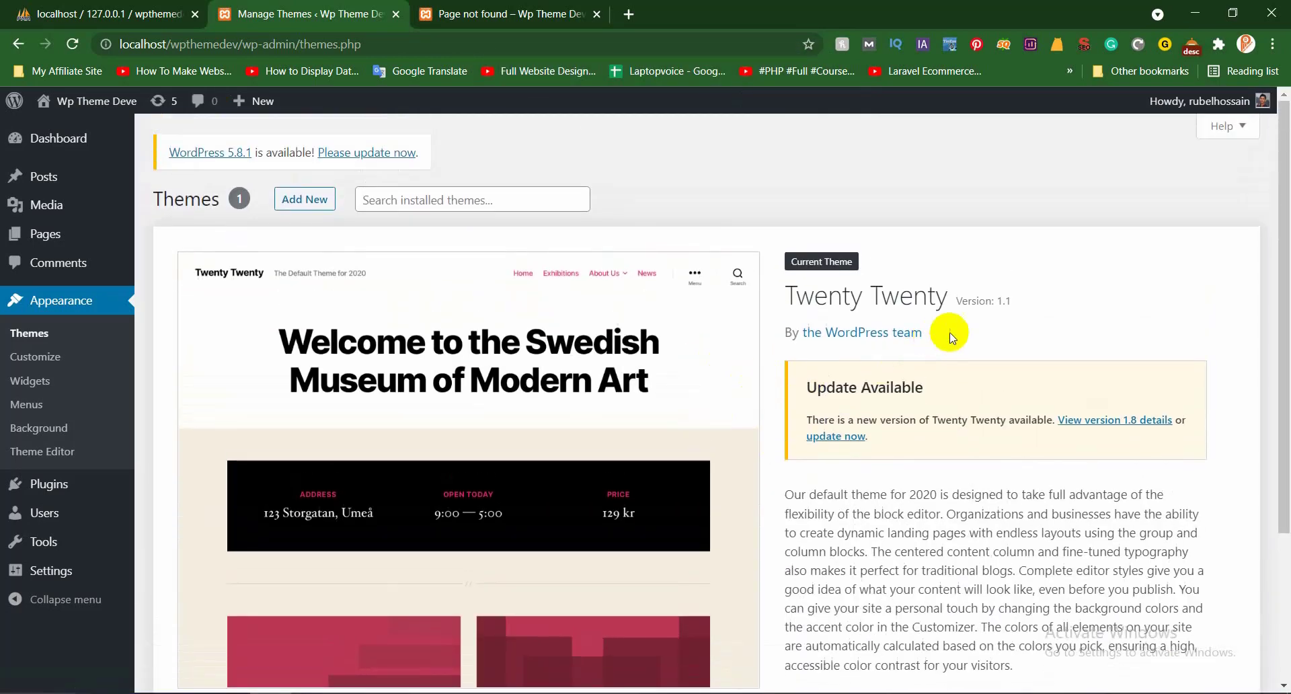
pyautogui.click(849, 436)
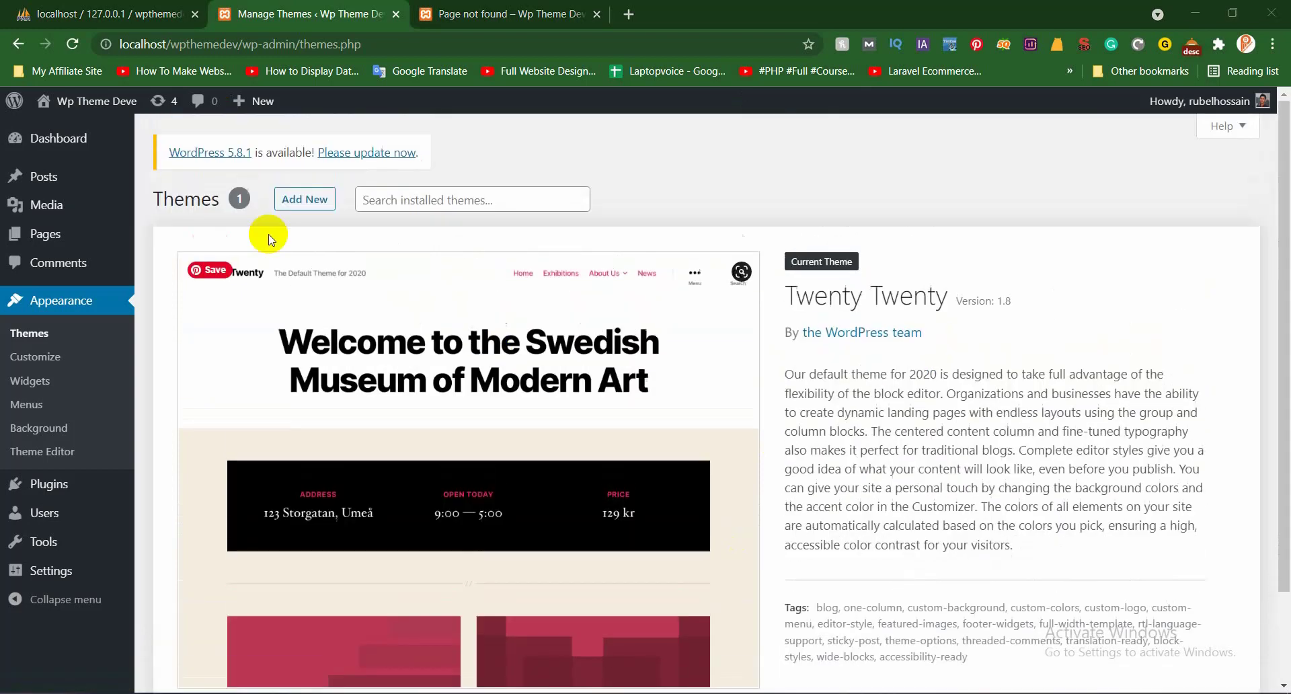
# Attempt the WordPress 5.8.1 core update via Dashboard > Updates, then minimize Chrome
pyautogui.click(232, 151)
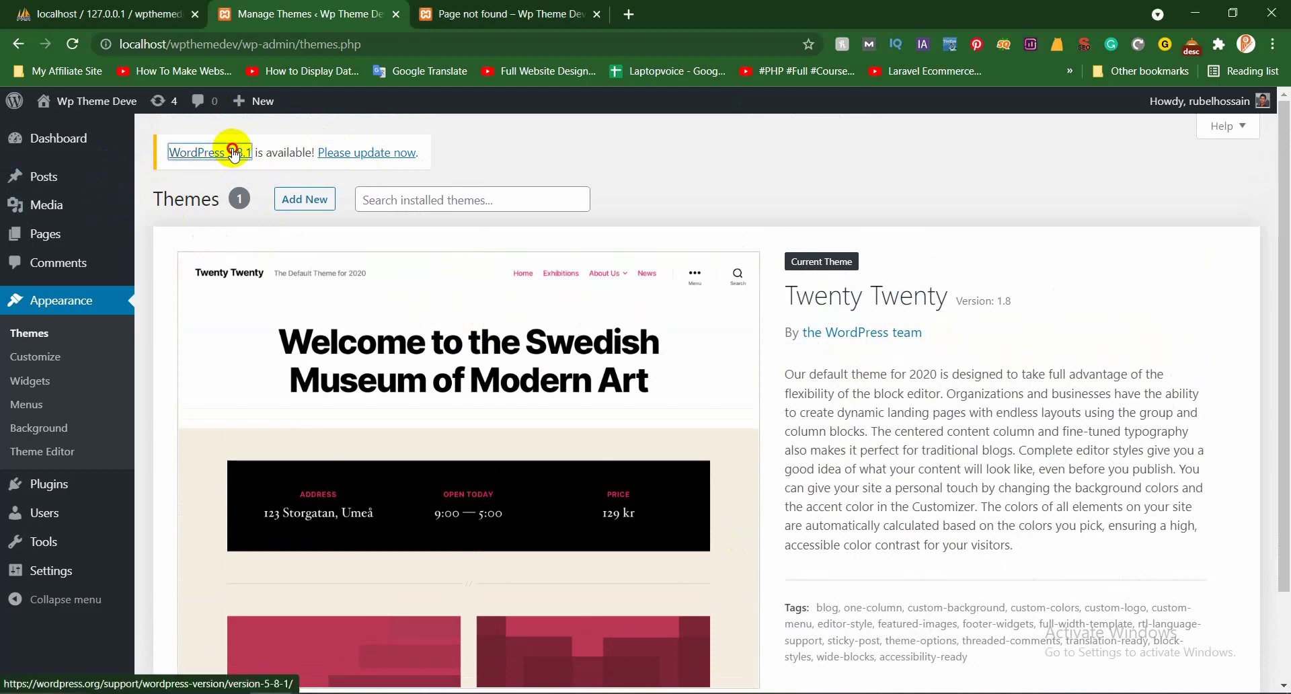
pyautogui.moveTo(69, 136)
pyautogui.click(149, 166)
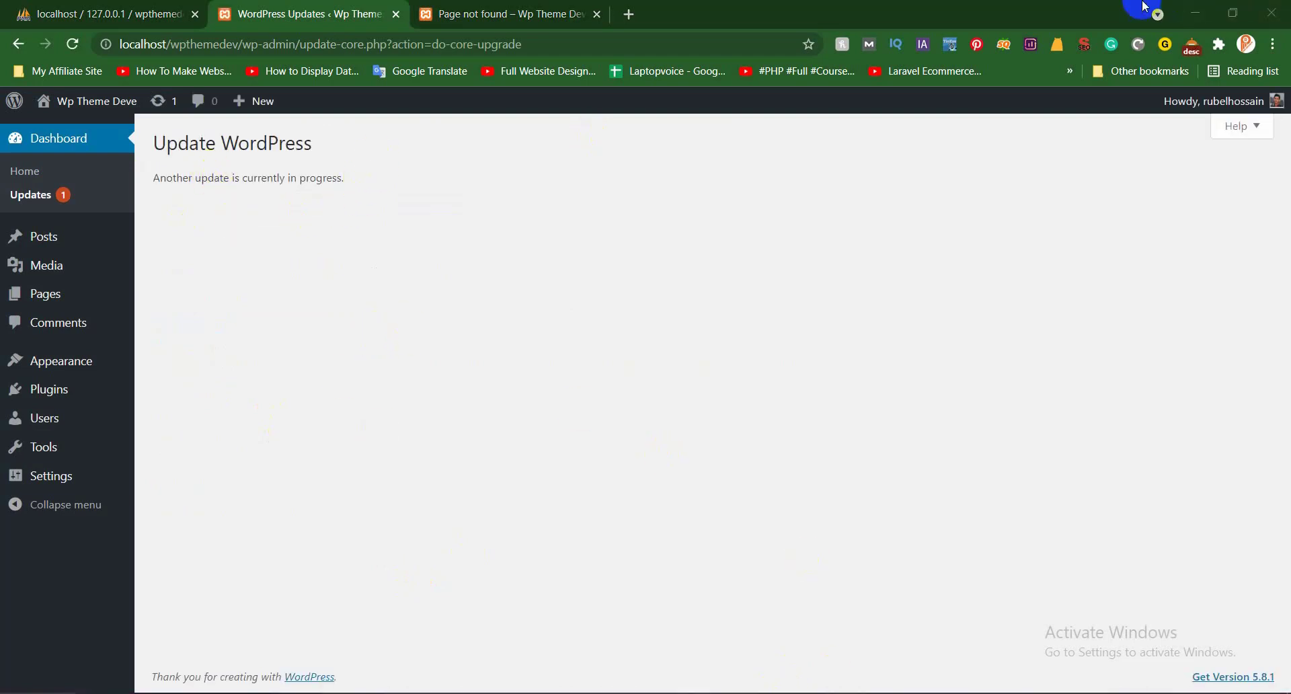
pyautogui.click(1198, 8)
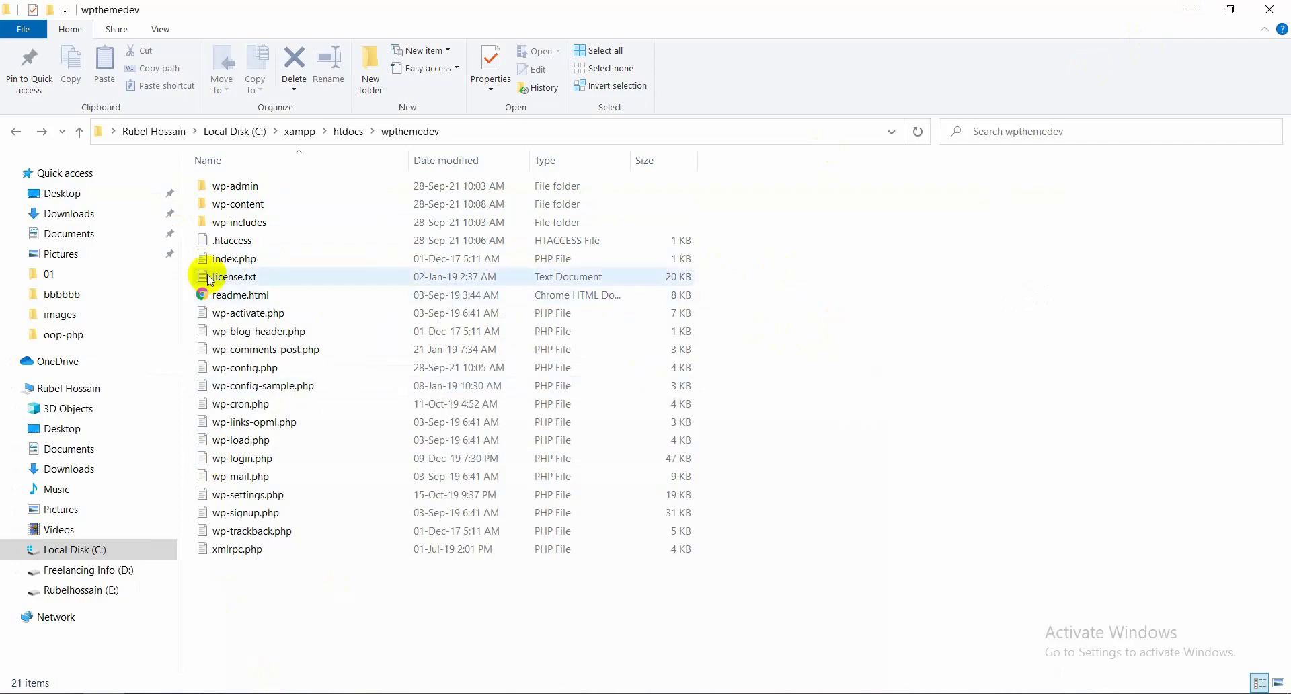
# Refresh the wpthemedev folder listing twice
pyautogui.rightClick(881, 273)
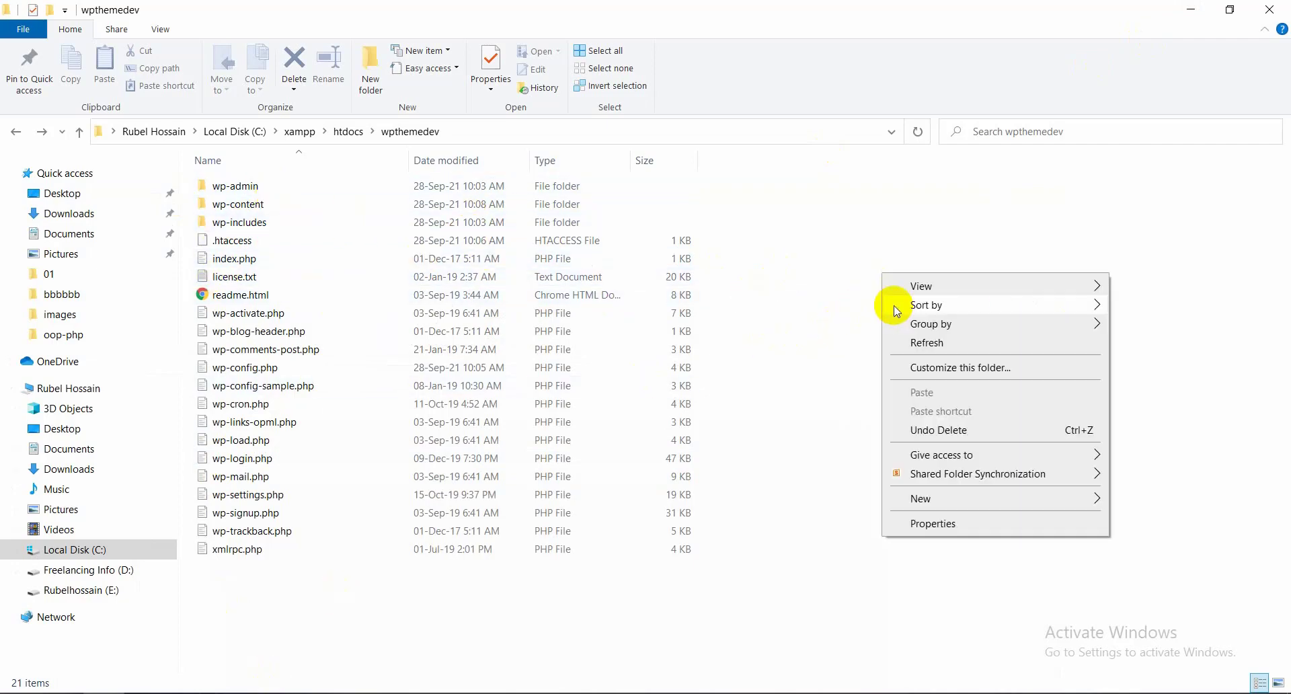
pyautogui.click(933, 345)
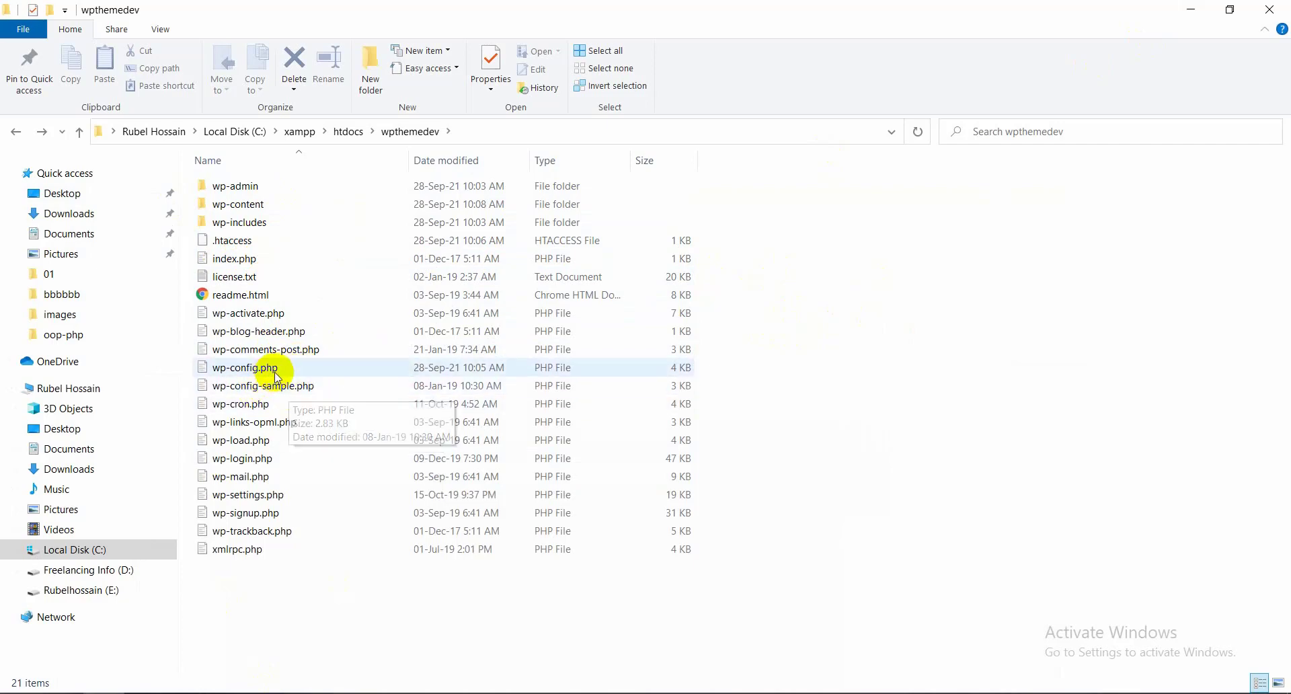
pyautogui.rightClick(904, 229)
pyautogui.click(949, 299)
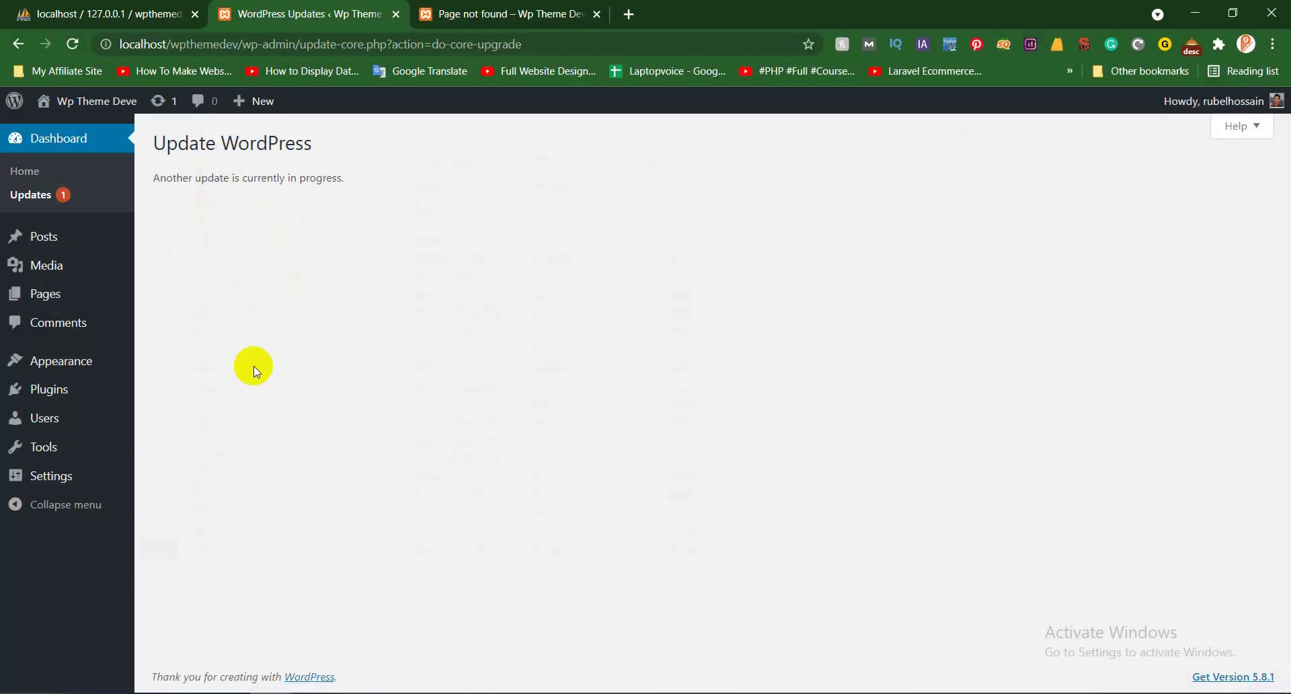
# Use XAMPP's Explorer button to reach C:\xampp\htdocs\wpthemedev\wp-content
pyautogui.click(1195, 11)
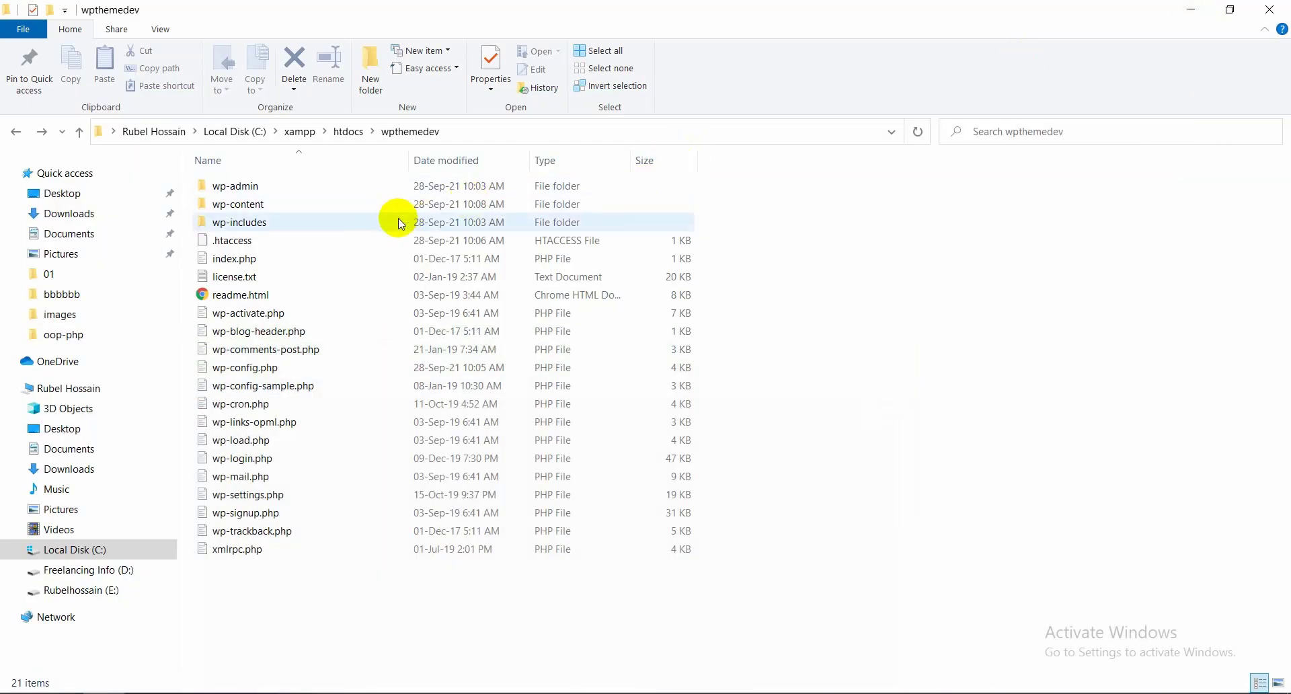
pyautogui.click(465, 691)
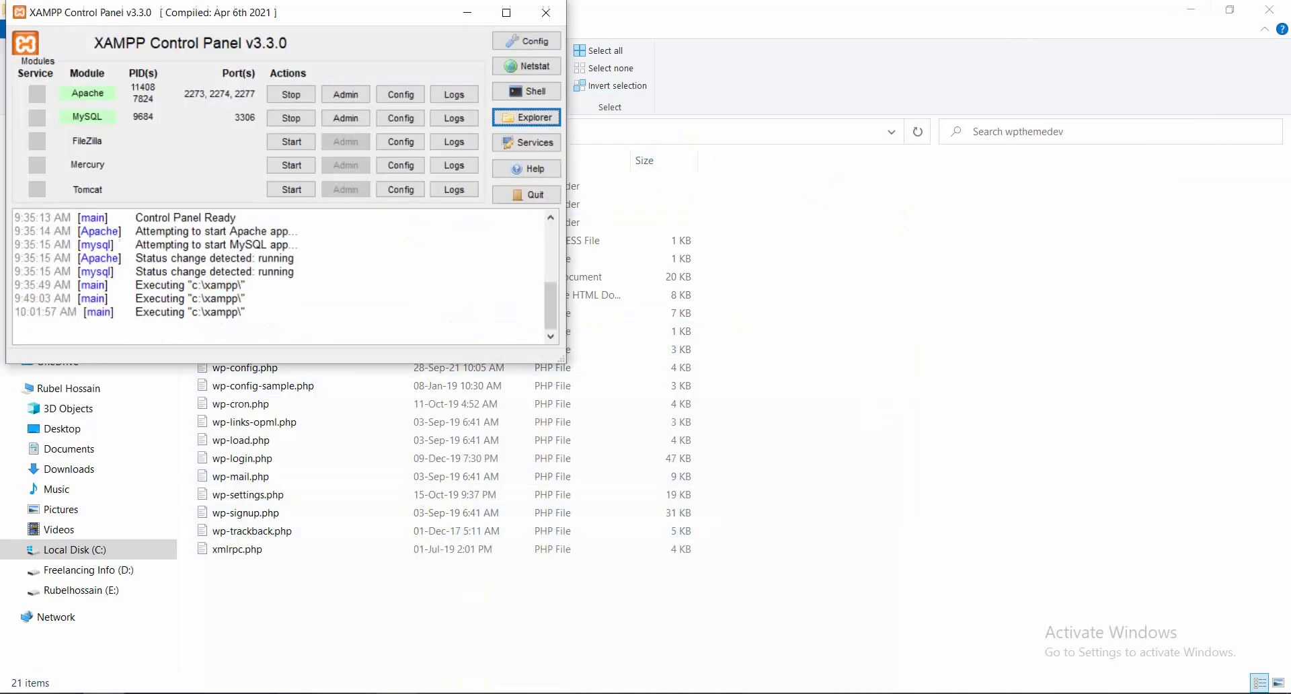
pyautogui.click(535, 118)
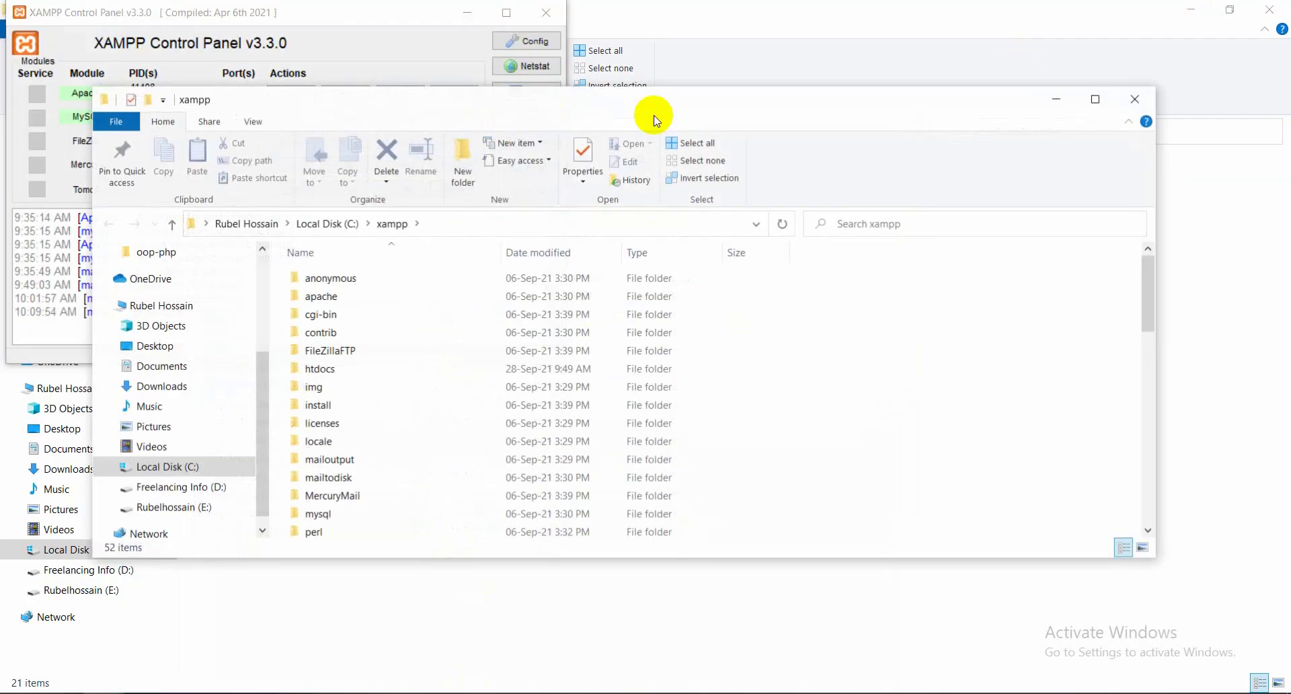
pyautogui.click(1094, 98)
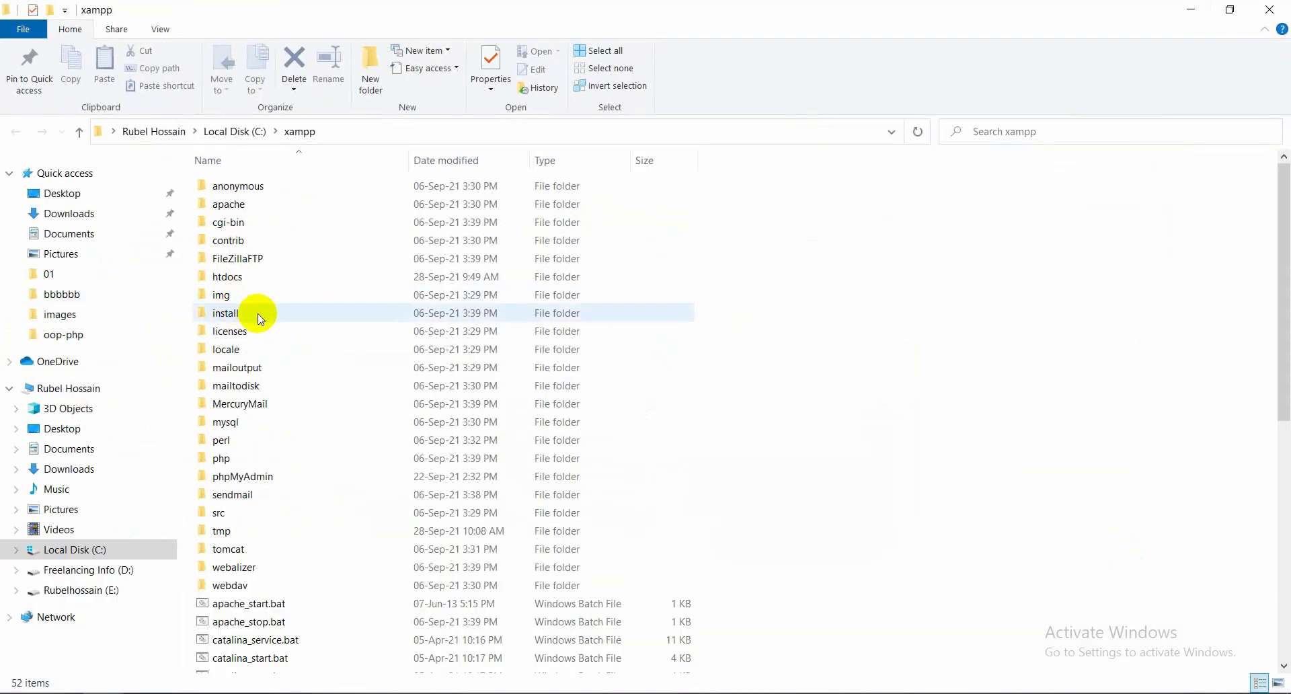
pyautogui.click(251, 281)
pyautogui.doubleClick(251, 281)
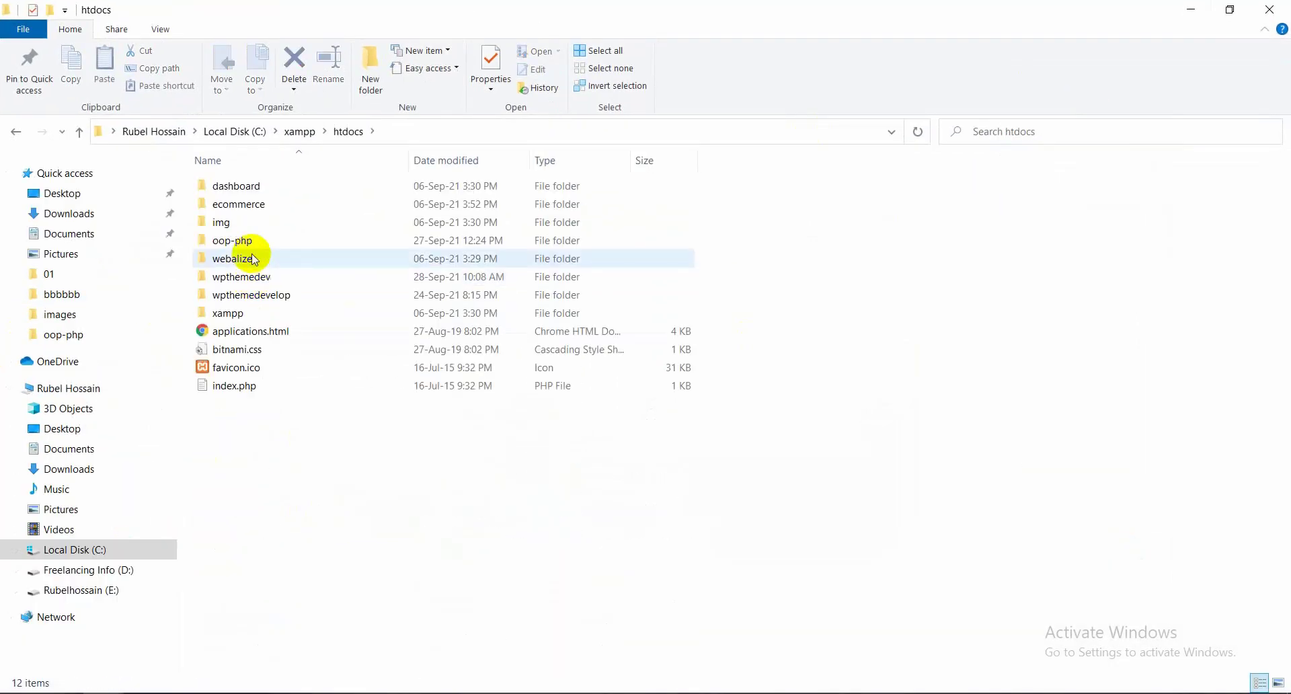
pyautogui.doubleClick(281, 275)
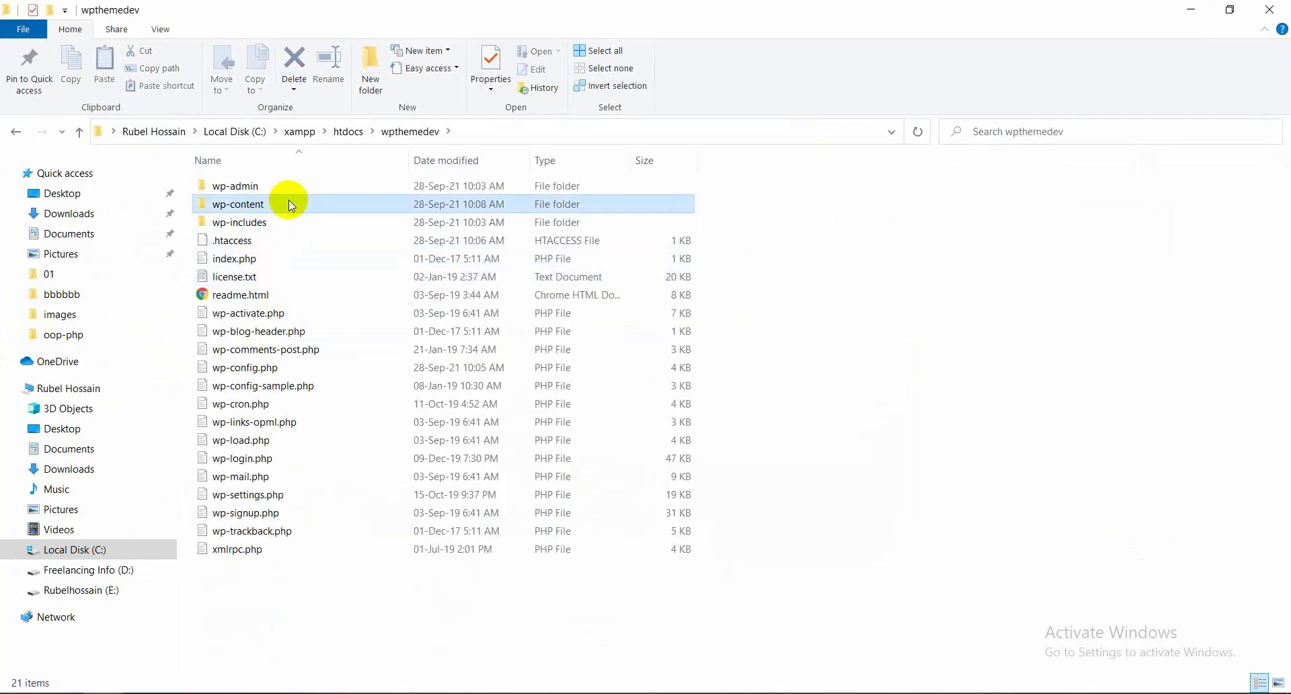
pyautogui.doubleClick(289, 203)
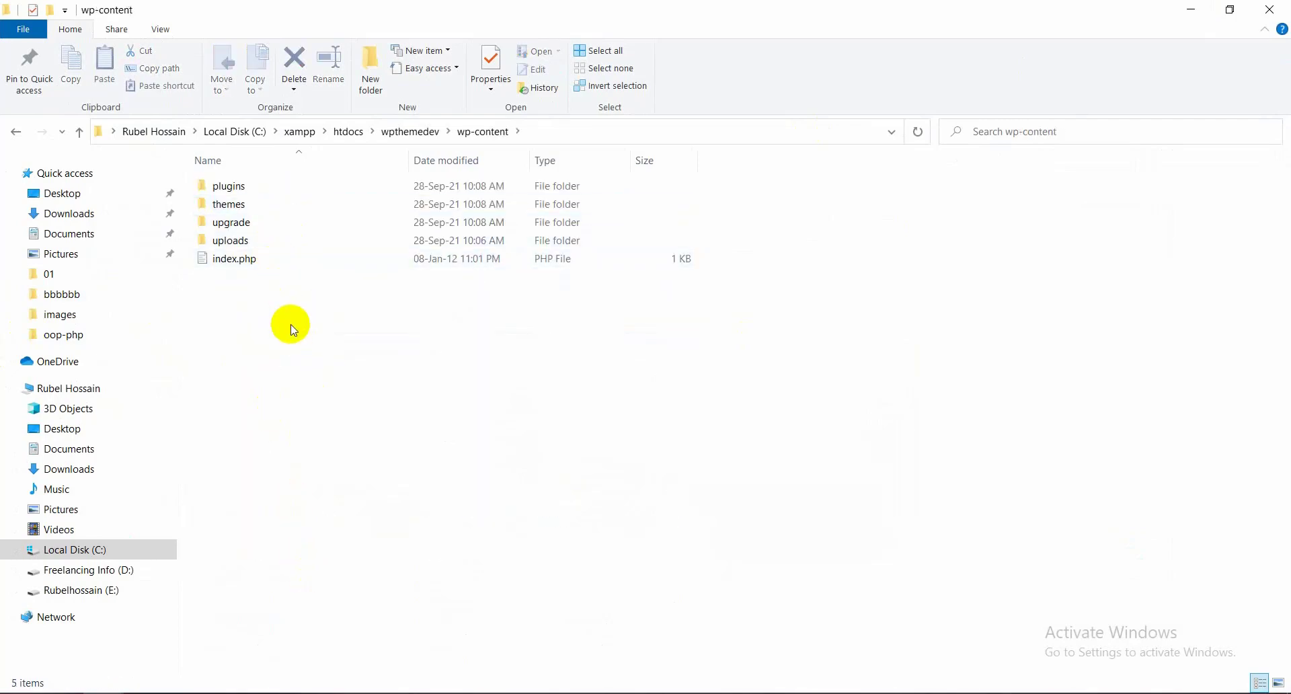
# Open the themes folder inside wp-content and refresh its listing
pyautogui.moveTo(294, 326); pyautogui.dragTo(269, 176)
pyautogui.click(418, 348)
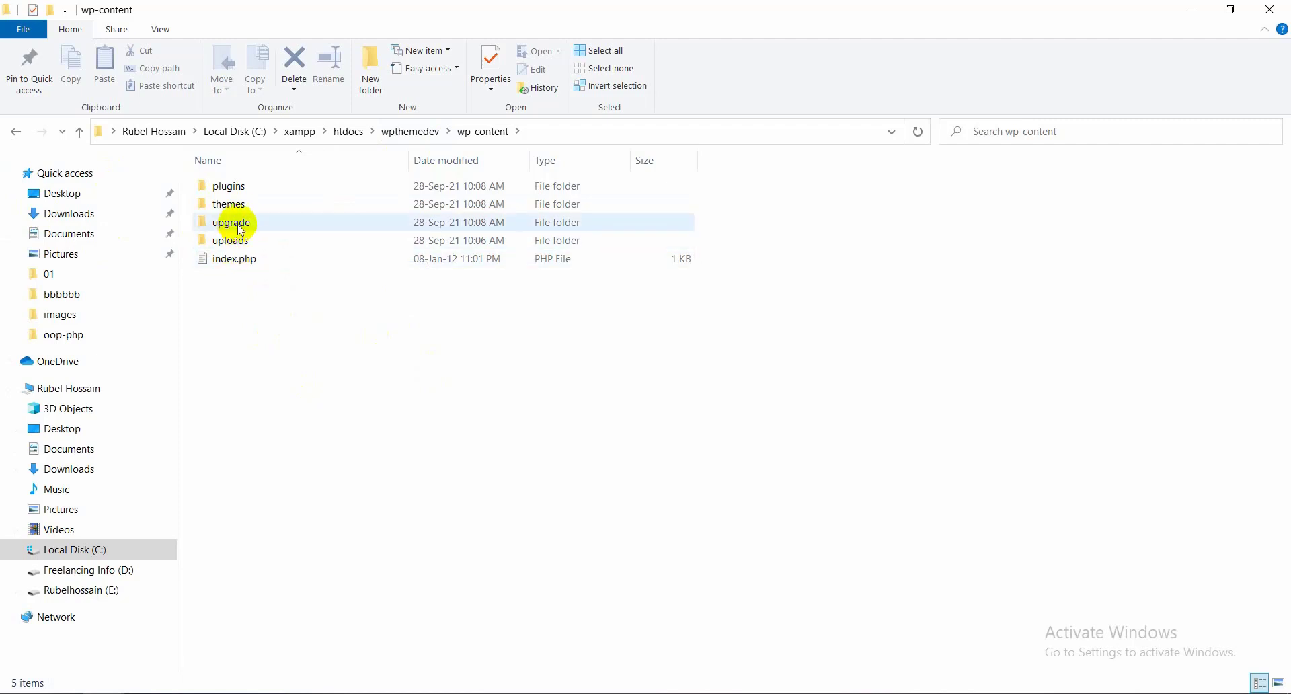
pyautogui.doubleClick(258, 205)
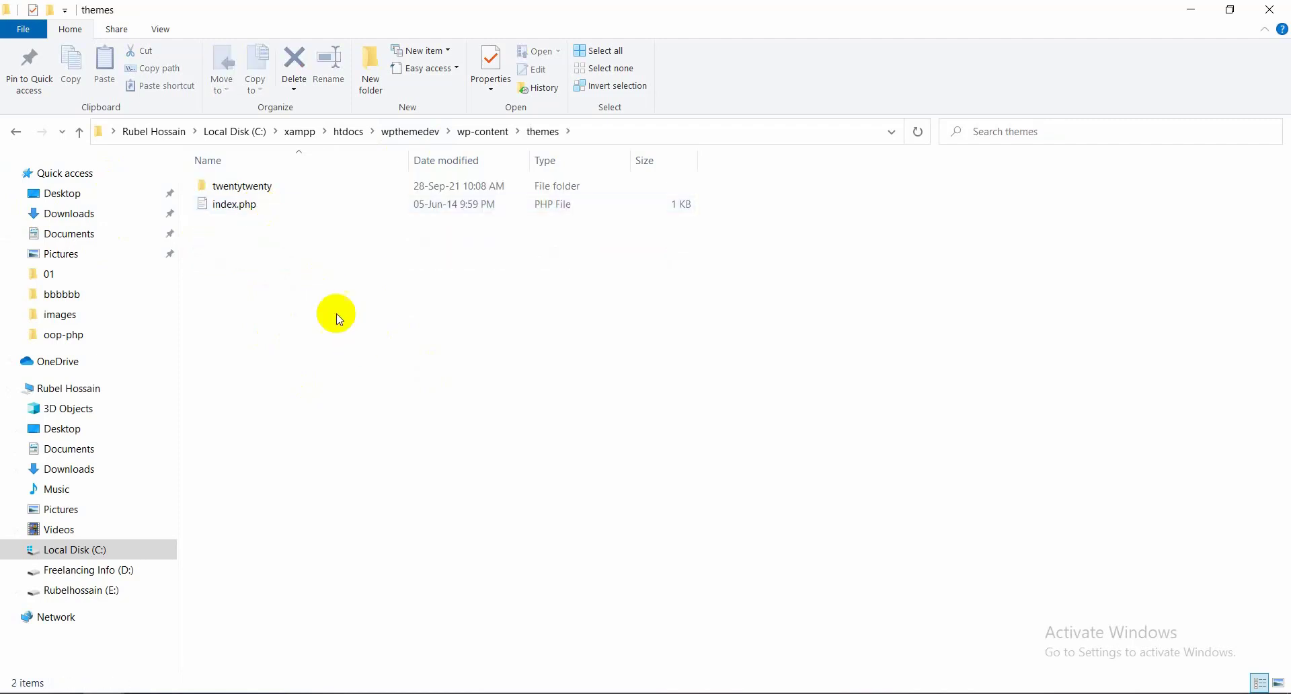
pyautogui.rightClick(302, 306)
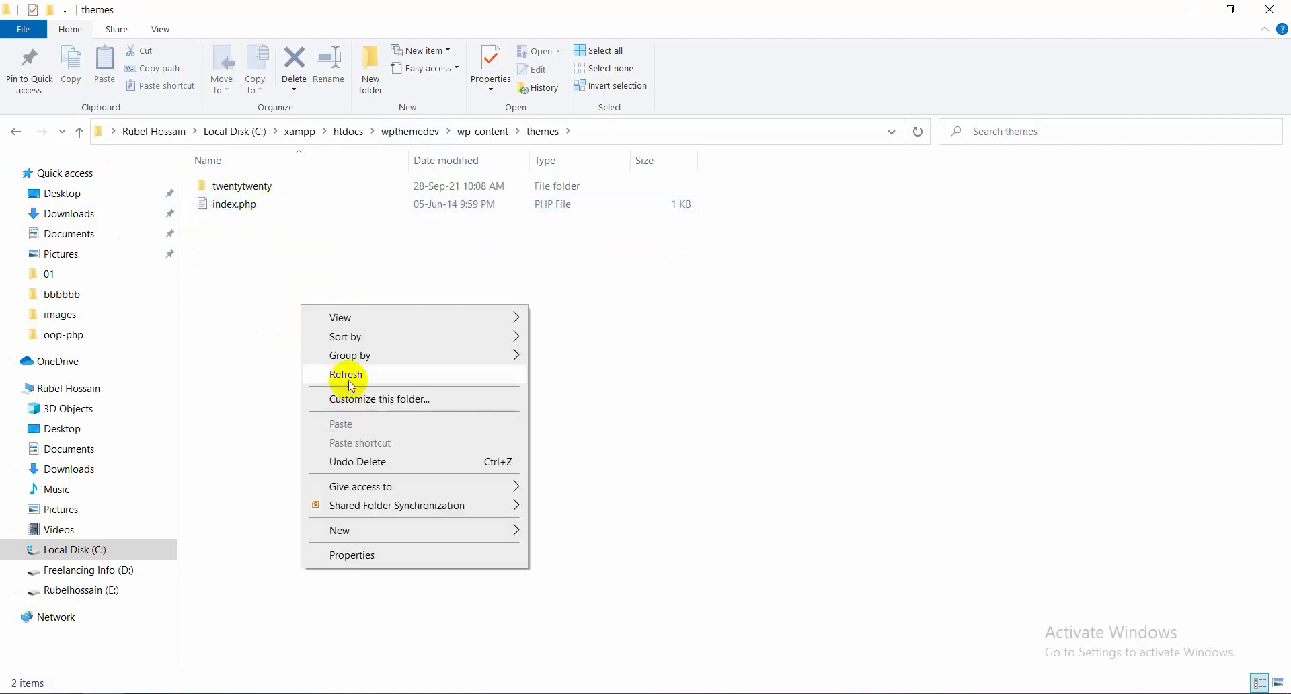
pyautogui.click(351, 386)
pyautogui.rightClick(309, 292)
pyautogui.click(346, 363)
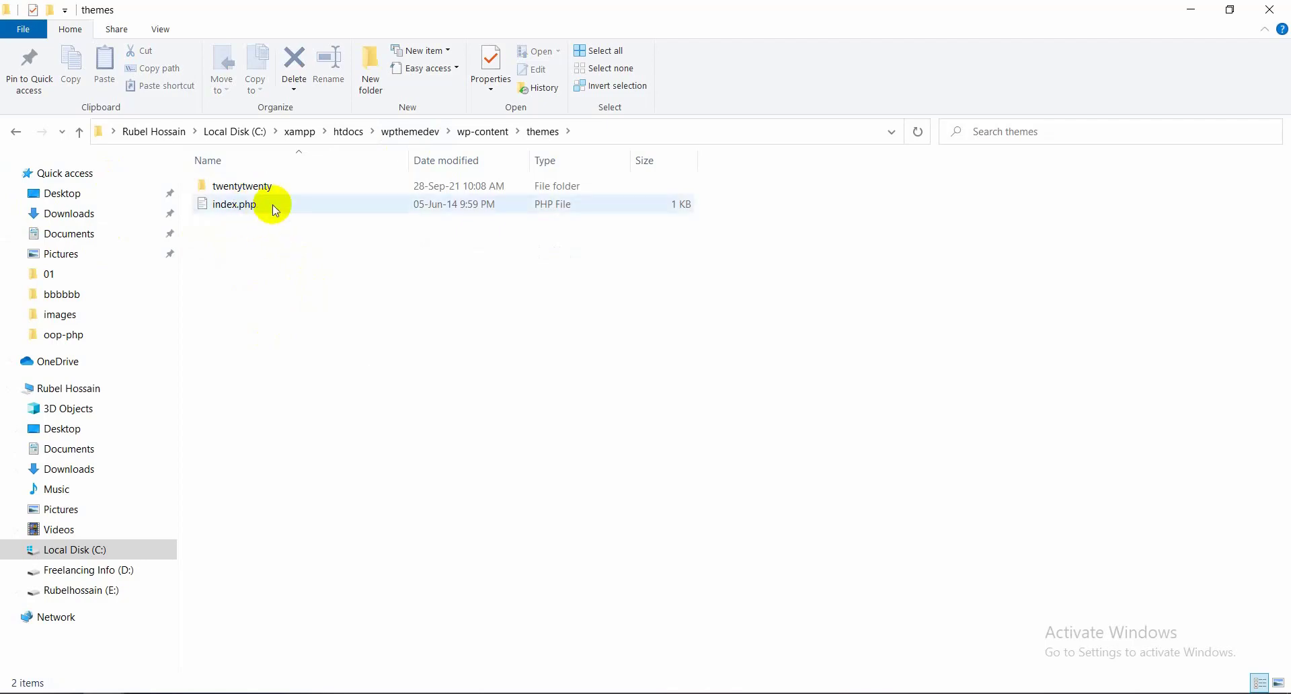
# Check the twentytwenty folder, then refresh themes to confirm only twentytwenty and index.php remain
pyautogui.moveTo(280, 255); pyautogui.dragTo(248, 202)
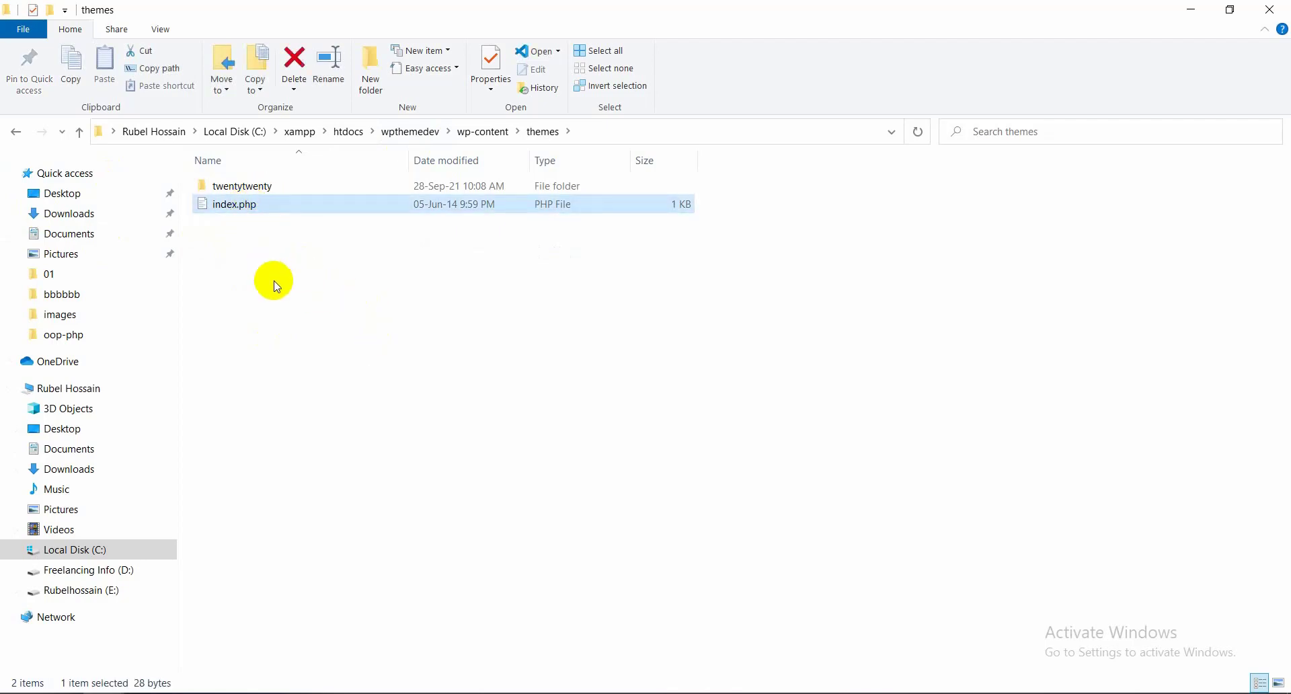
pyautogui.rightClick(289, 301)
pyautogui.doubleClick(242, 186)
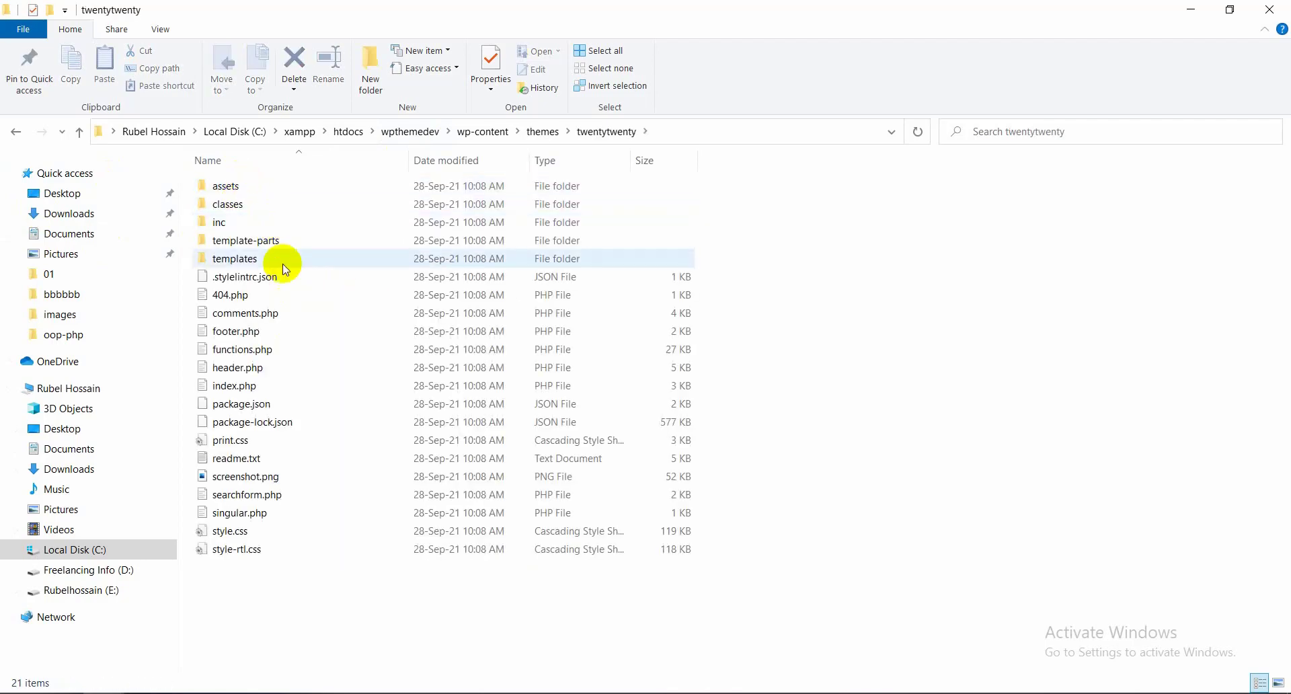
pyautogui.click(16, 132)
pyautogui.rightClick(361, 301)
pyautogui.click(380, 369)
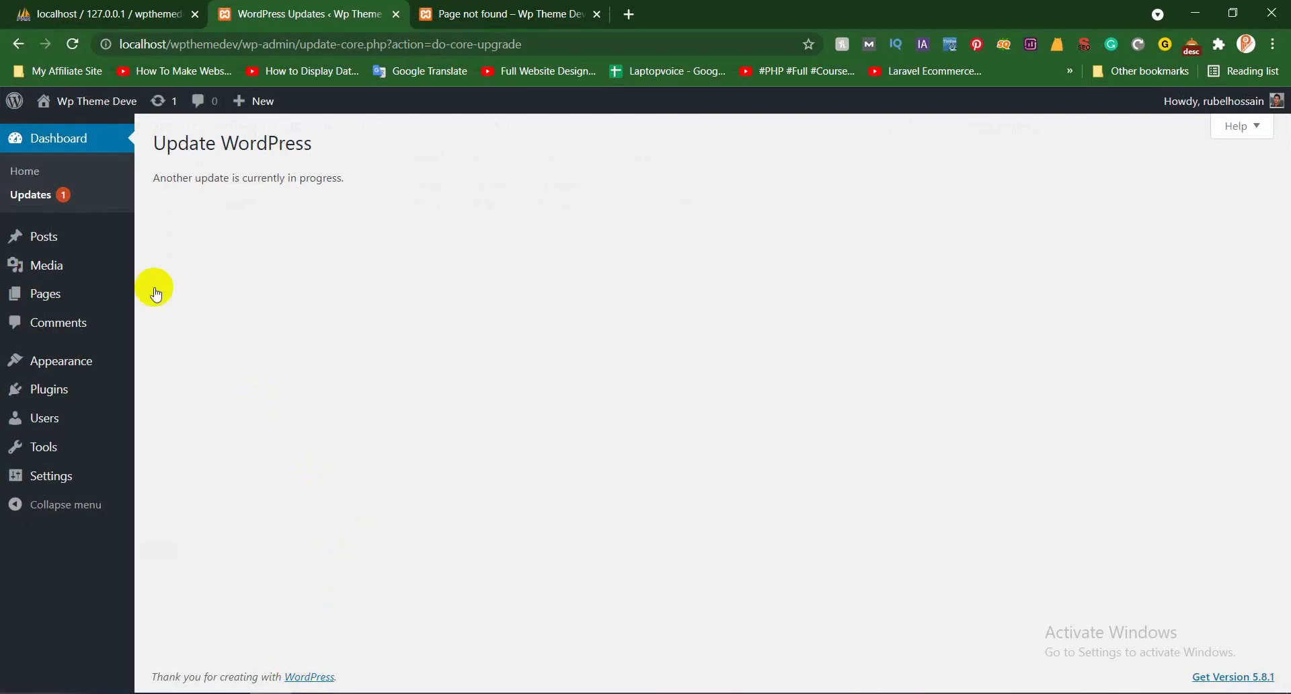
# Open Appearance > Themes, showing only the active Twenty Twenty 1.8 theme
pyautogui.moveTo(72, 361)
pyautogui.click(173, 369)
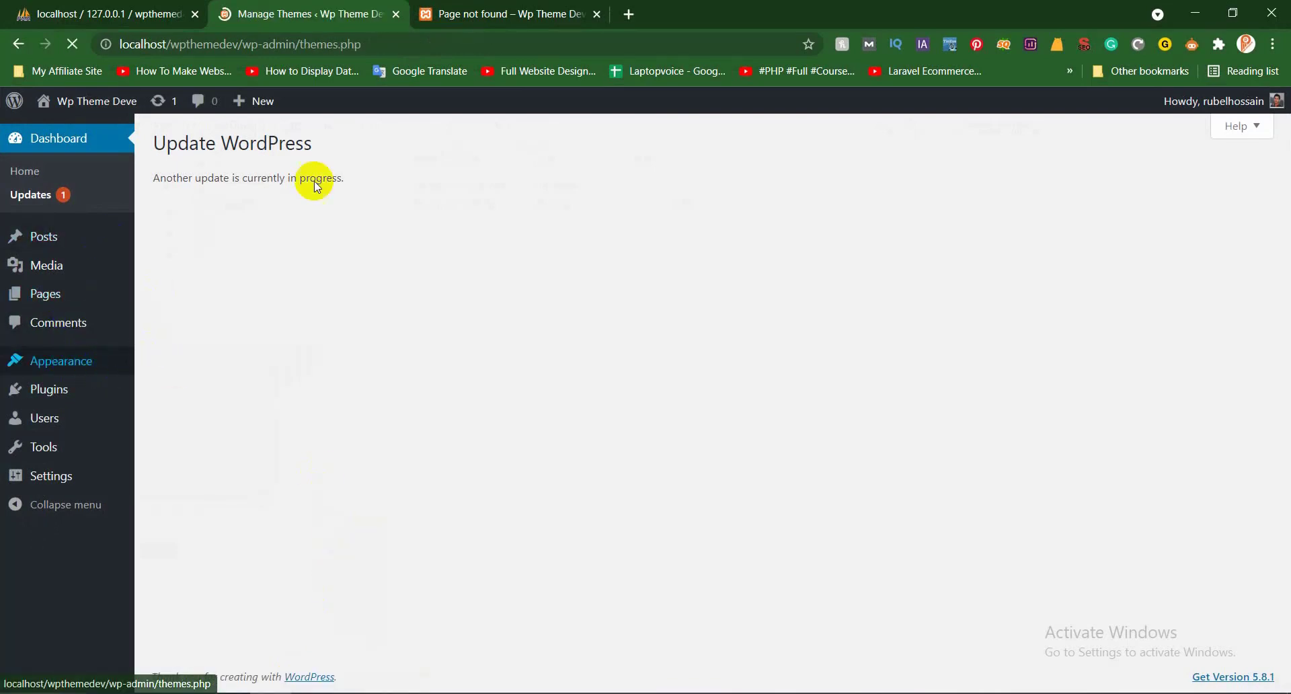
pyautogui.scroll(2, 496, 279)
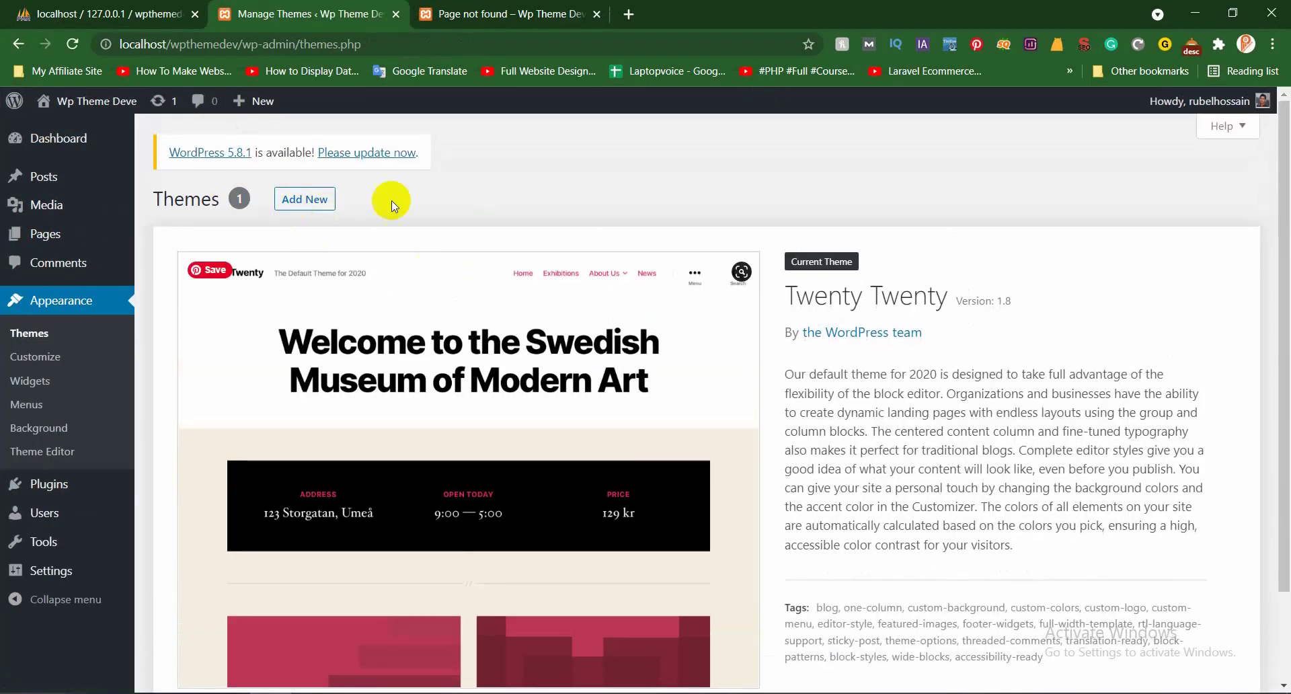
pyautogui.click(1193, 9)
# Create a new empty folder named rhtheme in wp-content\themes and open it
pyautogui.rightClick(304, 312)
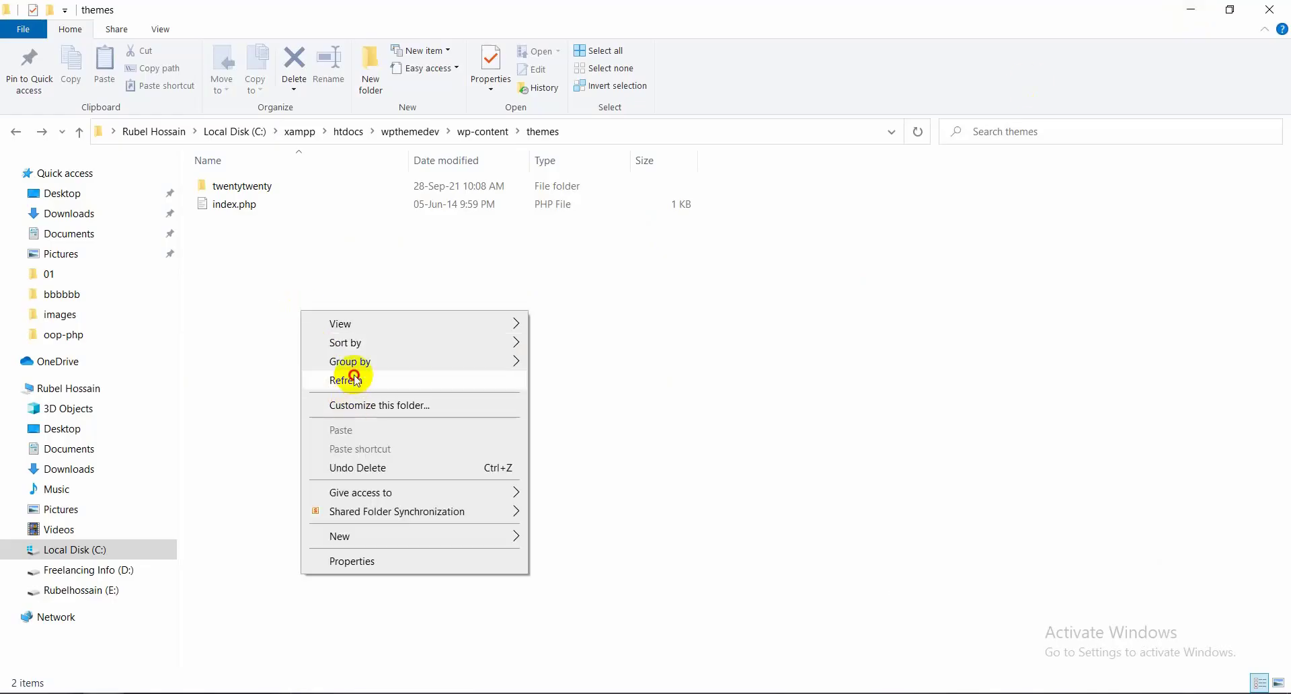
pyautogui.rightClick(326, 344)
pyautogui.moveTo(384, 570)
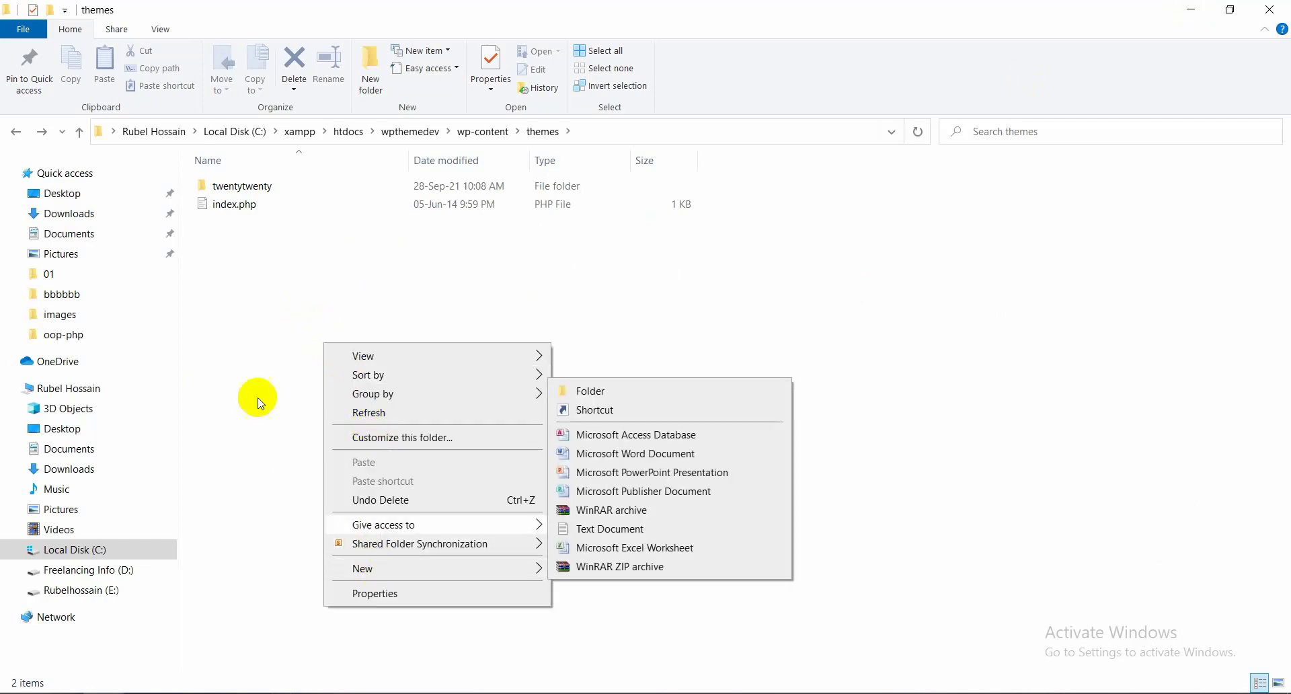
pyautogui.click(260, 402)
pyautogui.click(371, 67)
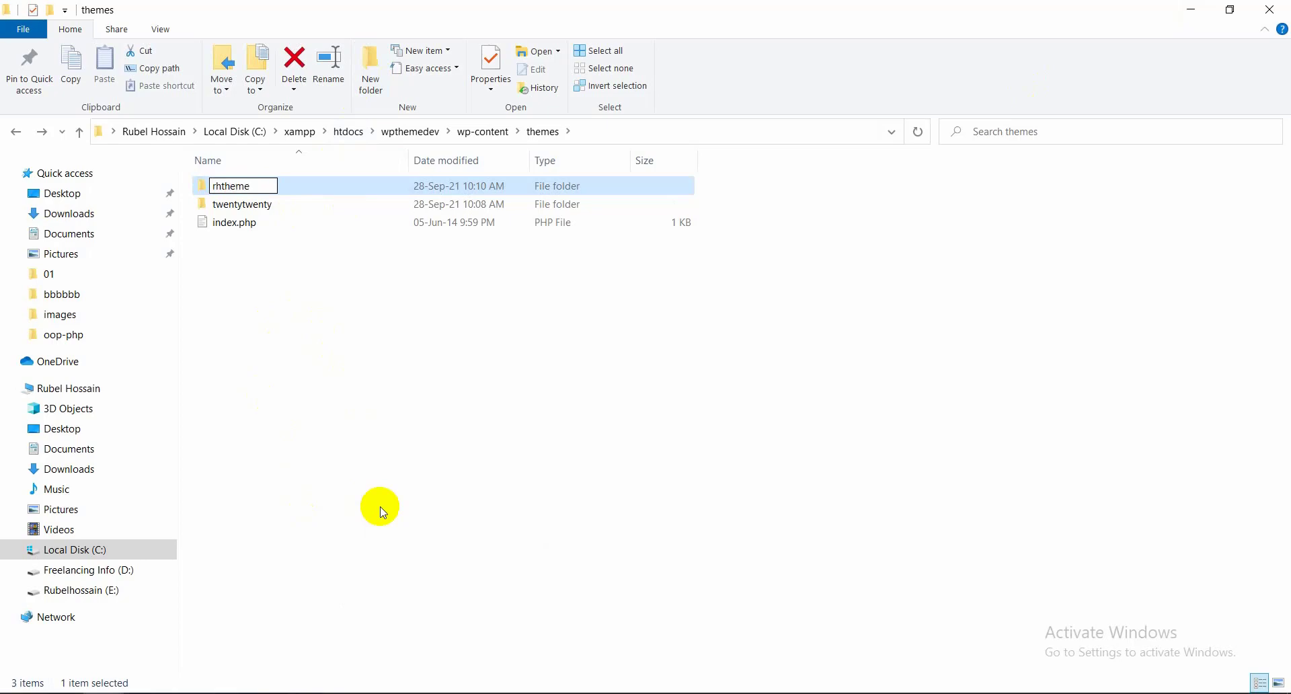
pyautogui.press('Return')
pyautogui.press('Return')
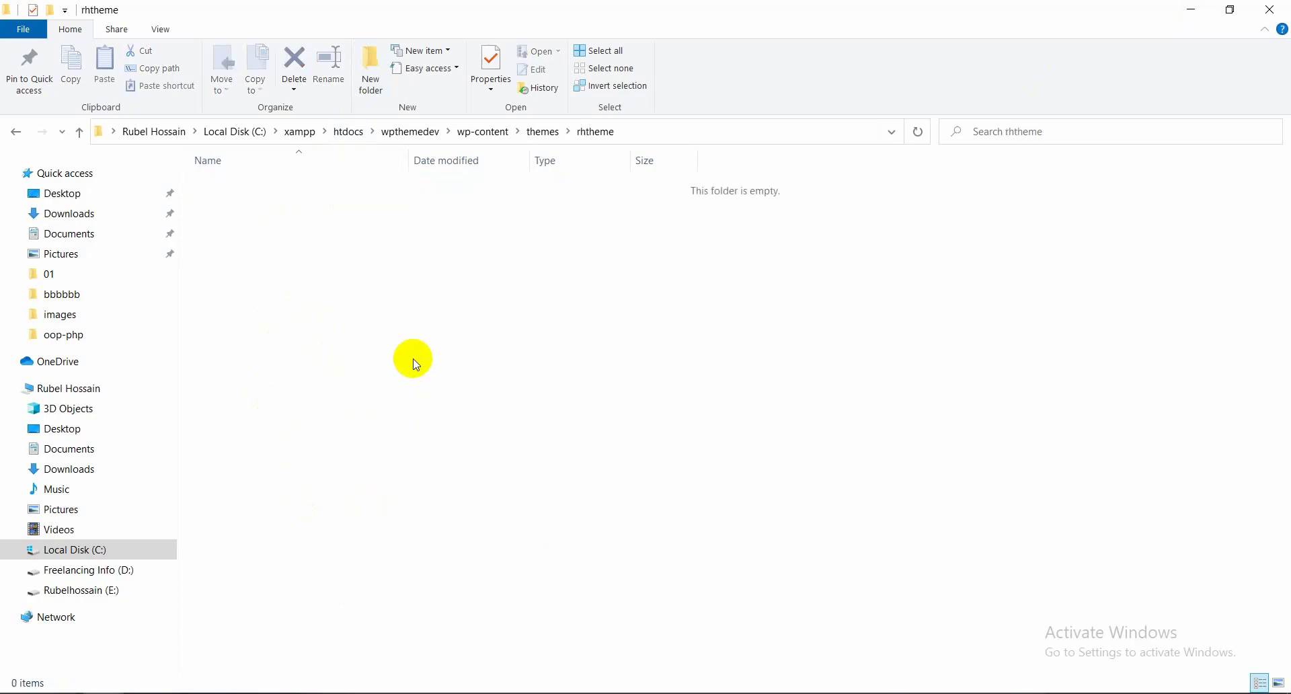
pyautogui.hotkey('alt', 'Tab')
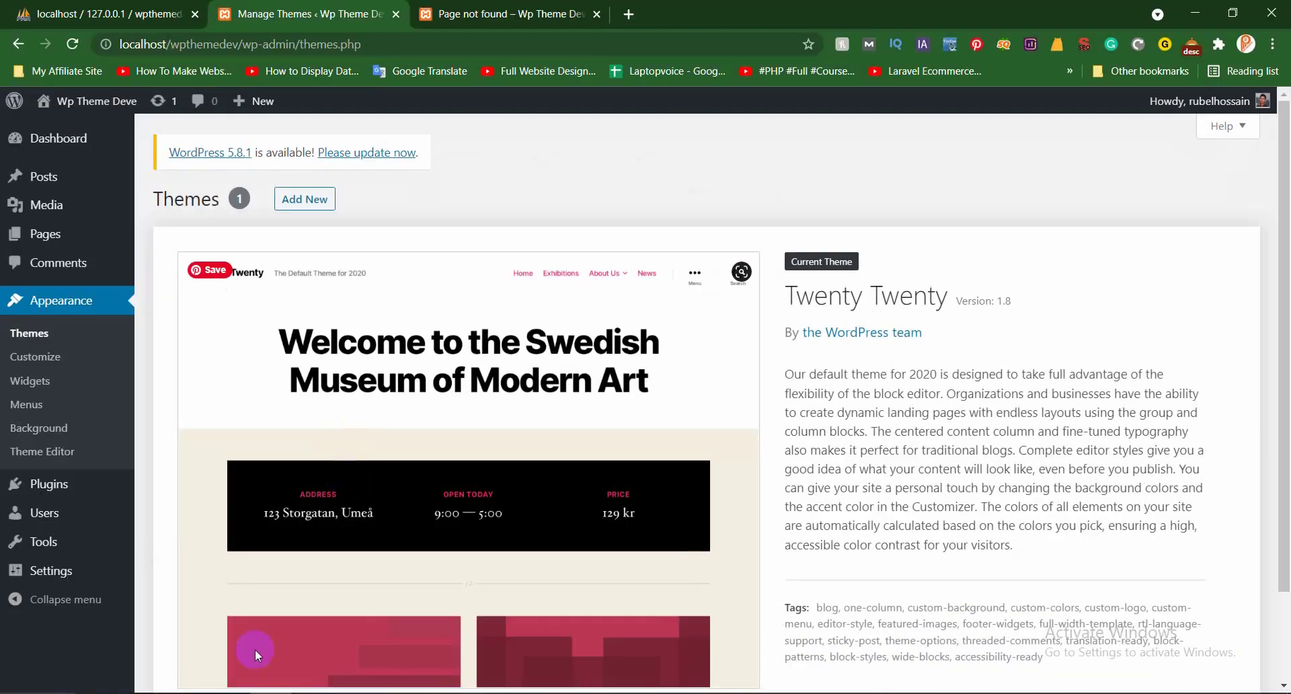
# Go up to the themes folder and reload the WordPress Themes page, still showing only Twenty Twenty
pyautogui.hotkey('alt', 'Tab')
pyautogui.hotkey('alt', 'Up')
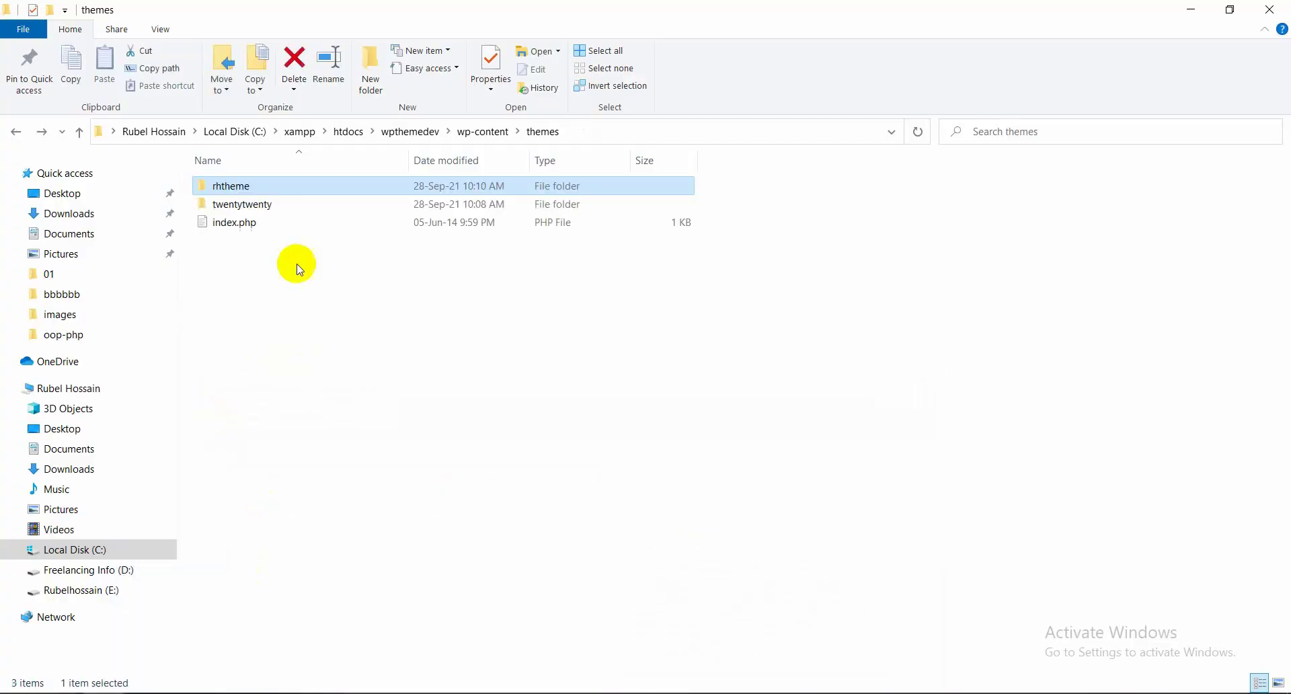
pyautogui.hotkey('alt', 'Tab')
pyautogui.rightClick(521, 191)
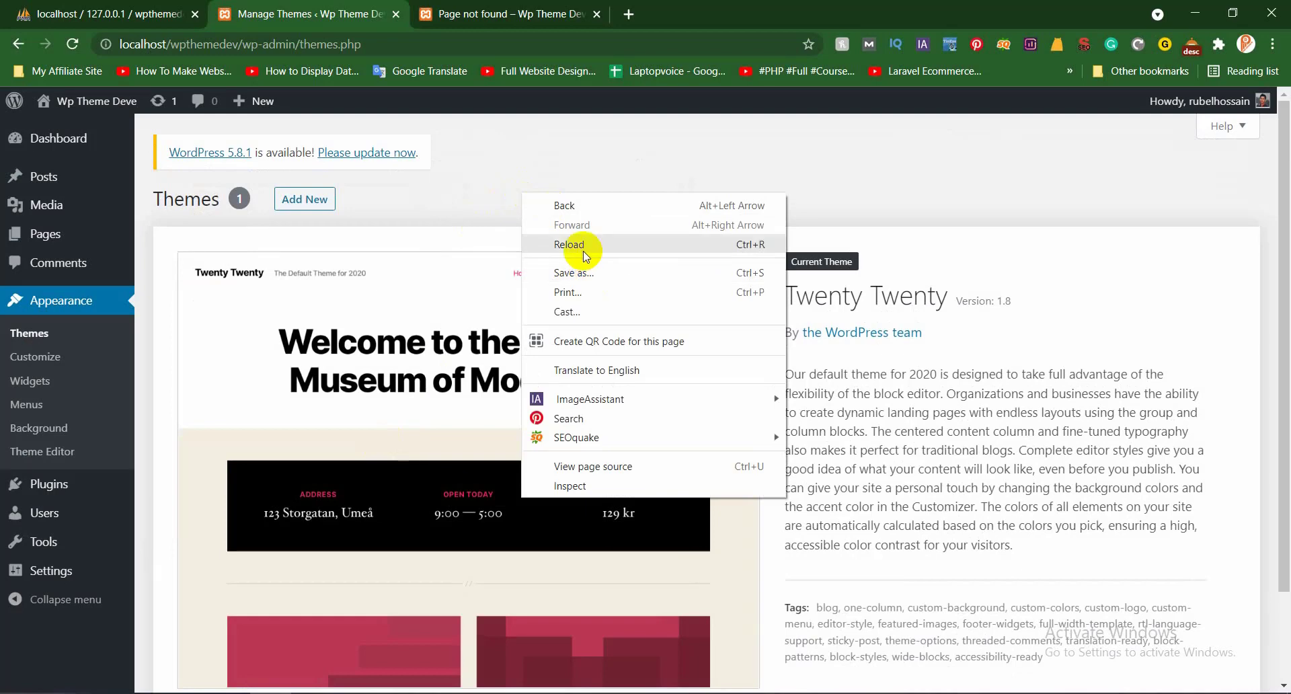
pyautogui.click(583, 252)
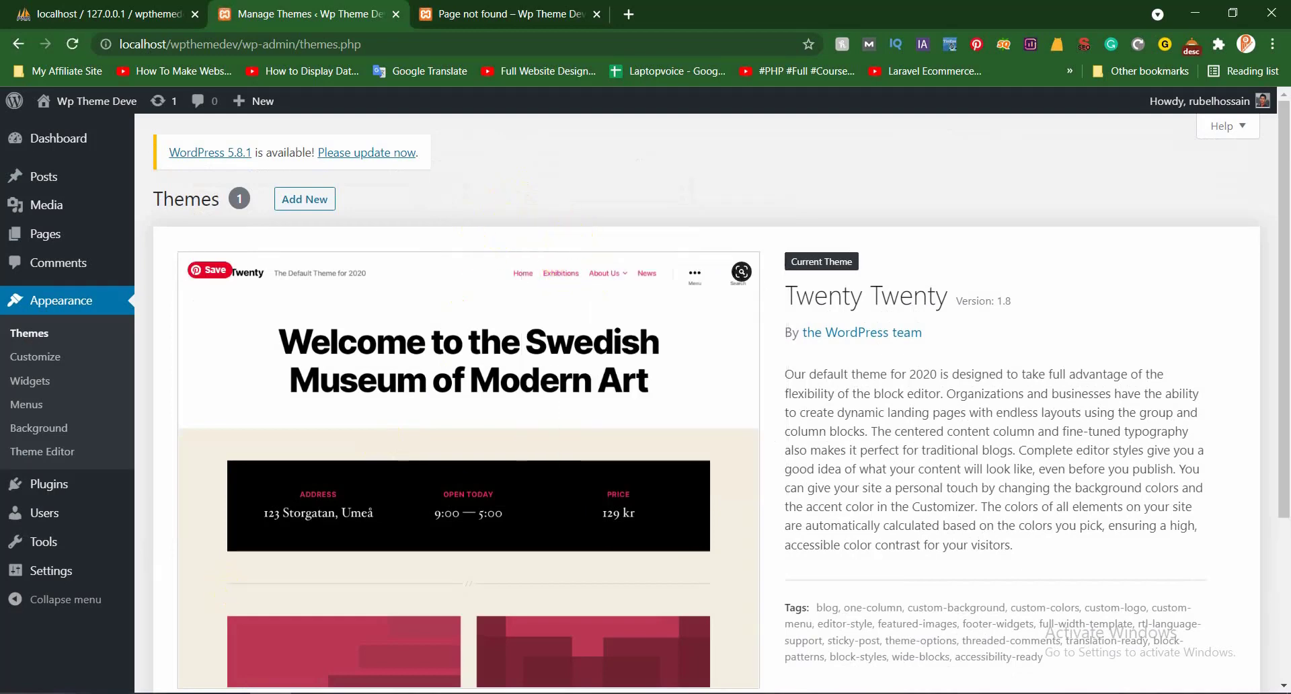
pyautogui.click(211, 648)
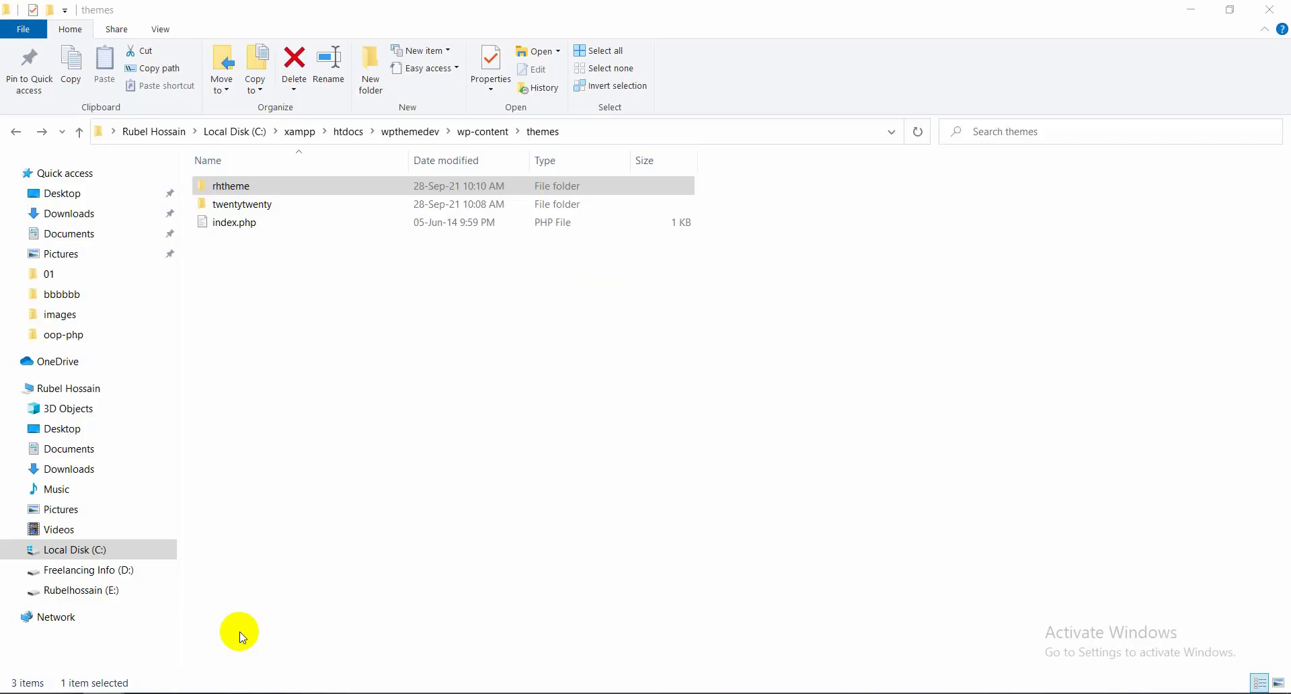
# Create an empty index.php file inside the rhtheme folder
pyautogui.rightClick(334, 314)
pyautogui.click(248, 183)
pyautogui.doubleClick(248, 183)
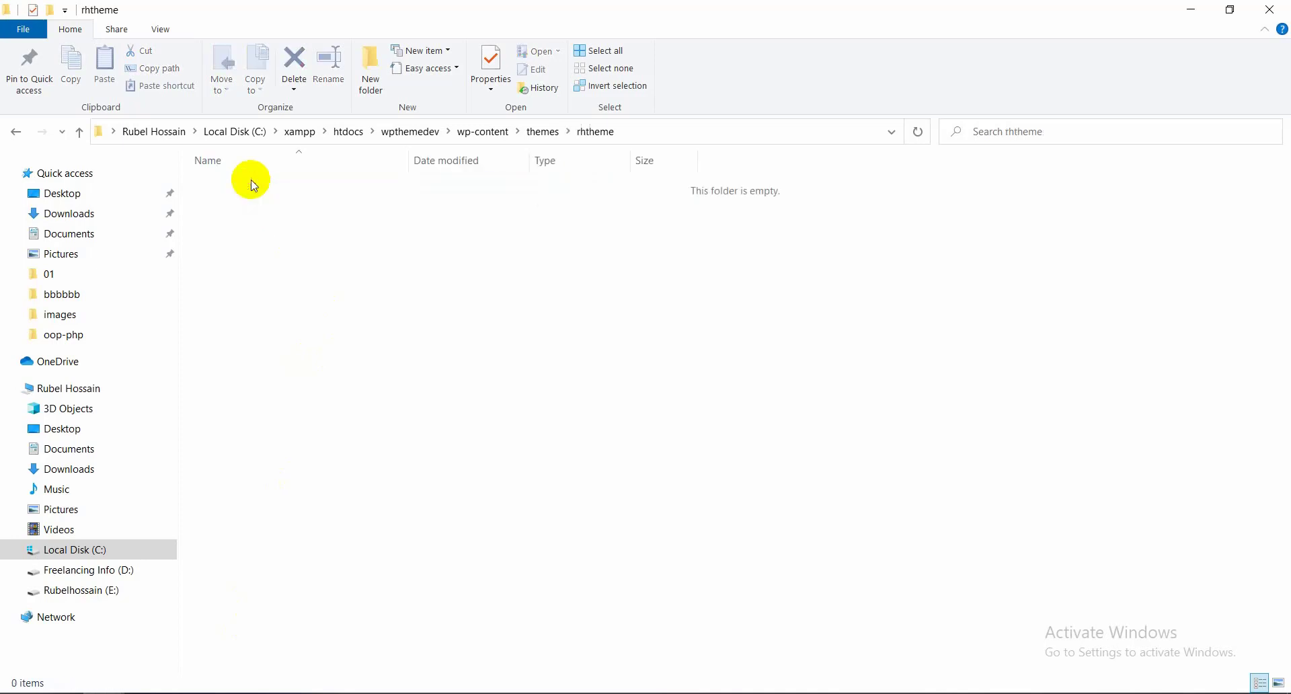
pyautogui.rightClick(330, 286)
pyautogui.click(379, 356)
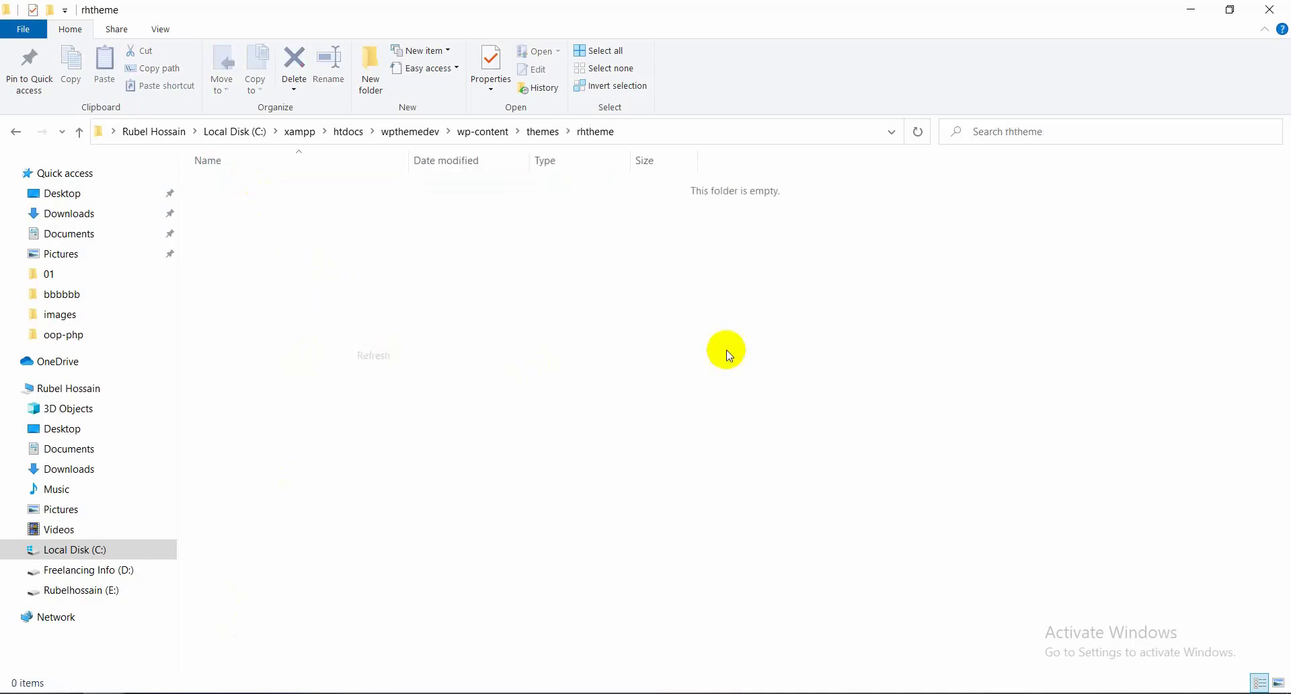
pyautogui.rightClick(420, 309)
pyautogui.moveTo(490, 533)
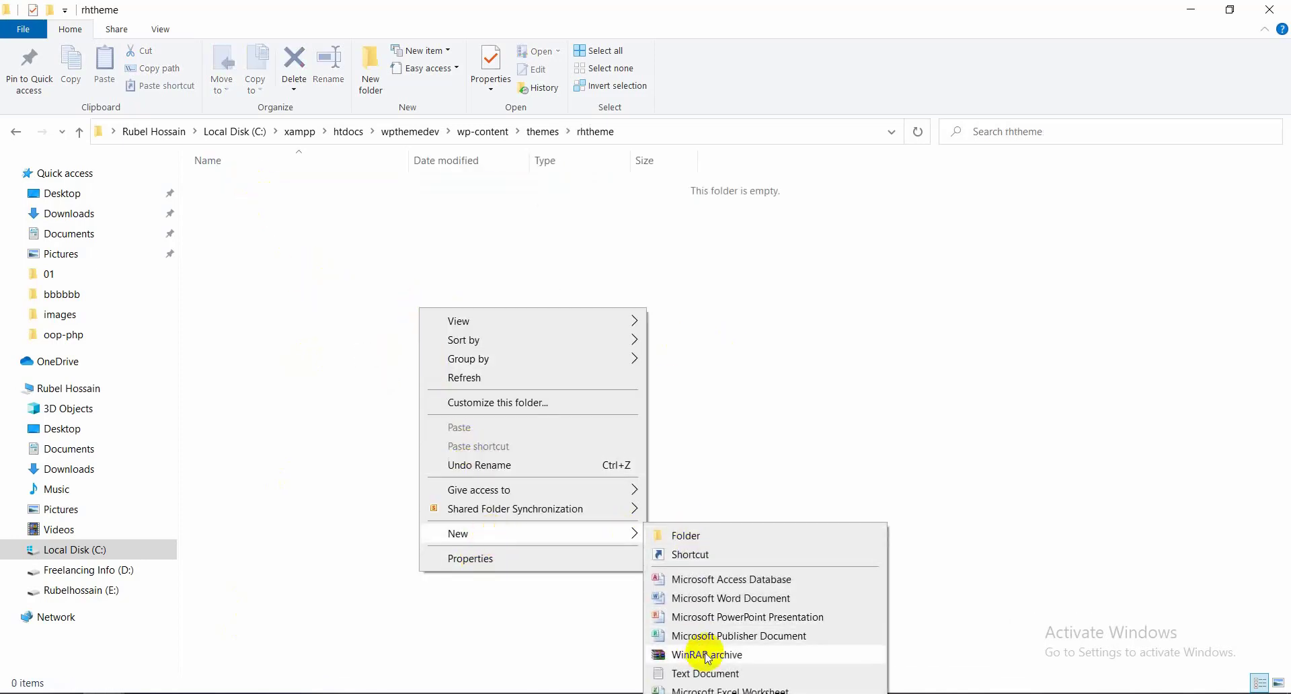
pyautogui.click(718, 671)
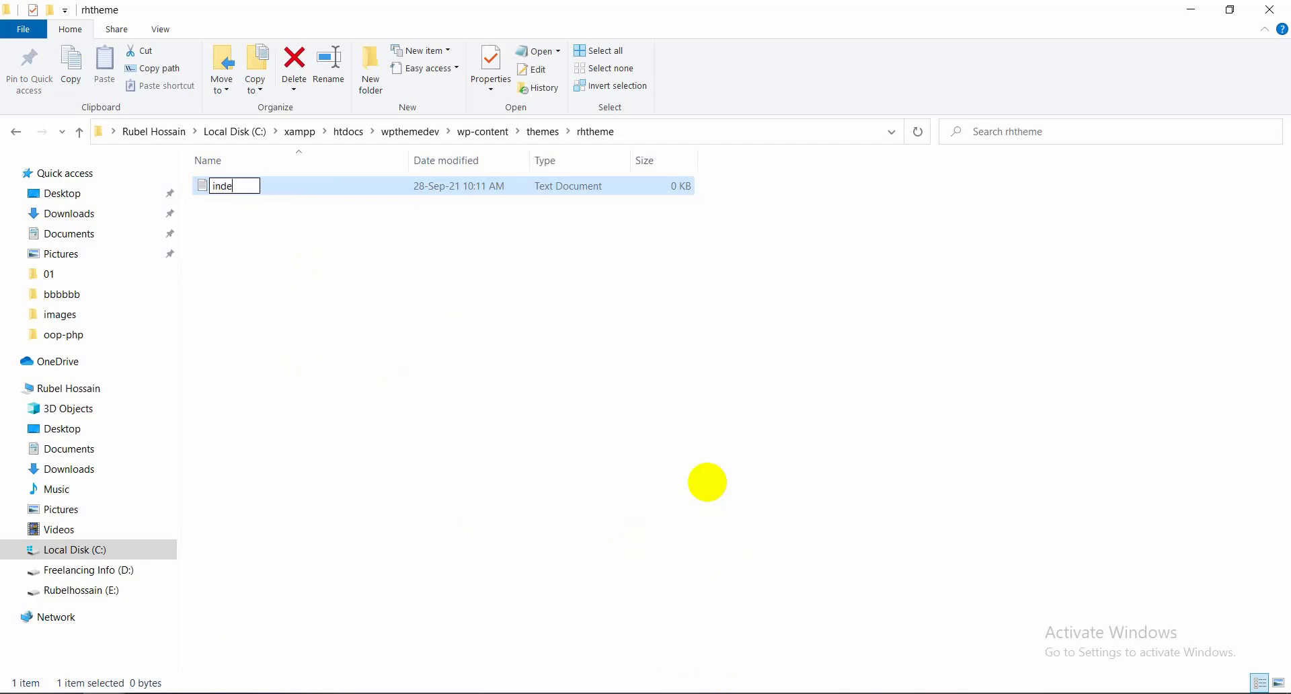
pyautogui.press('Return')
pyautogui.press('Return')
# Add a second empty file named style.css to rhtheme
pyautogui.rightClick(495, 364)
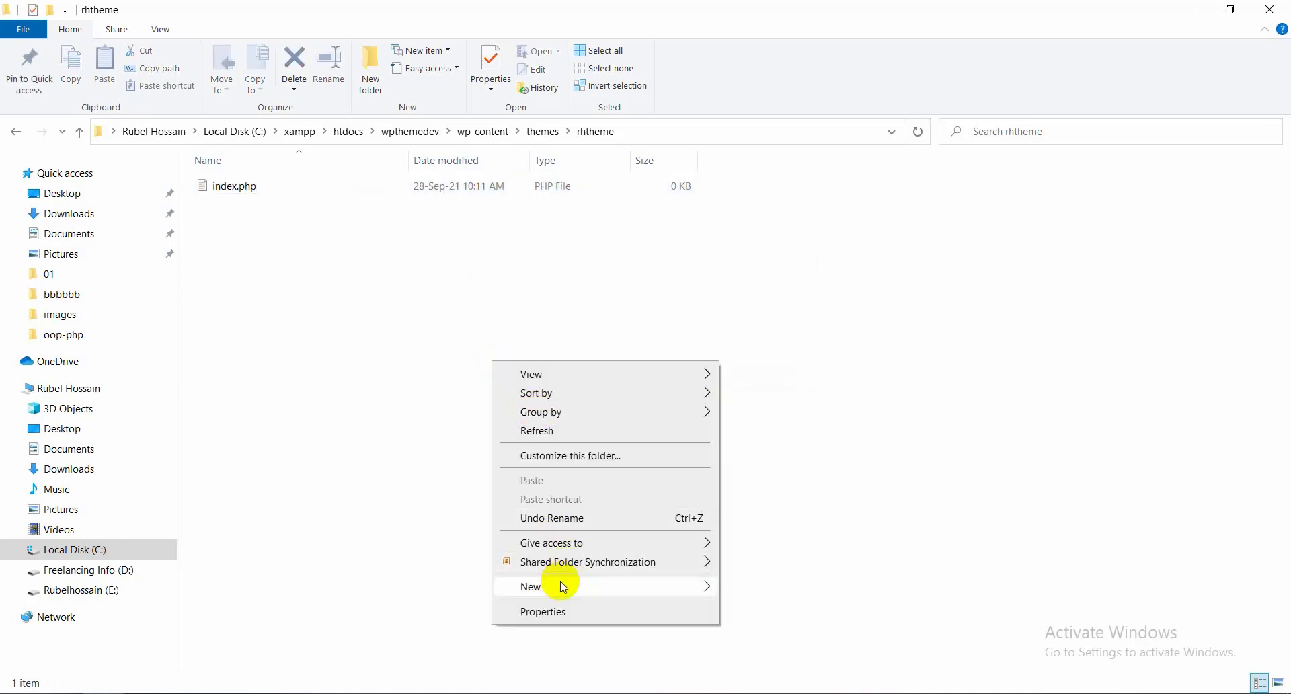
pyautogui.moveTo(562, 586)
pyautogui.click(773, 548)
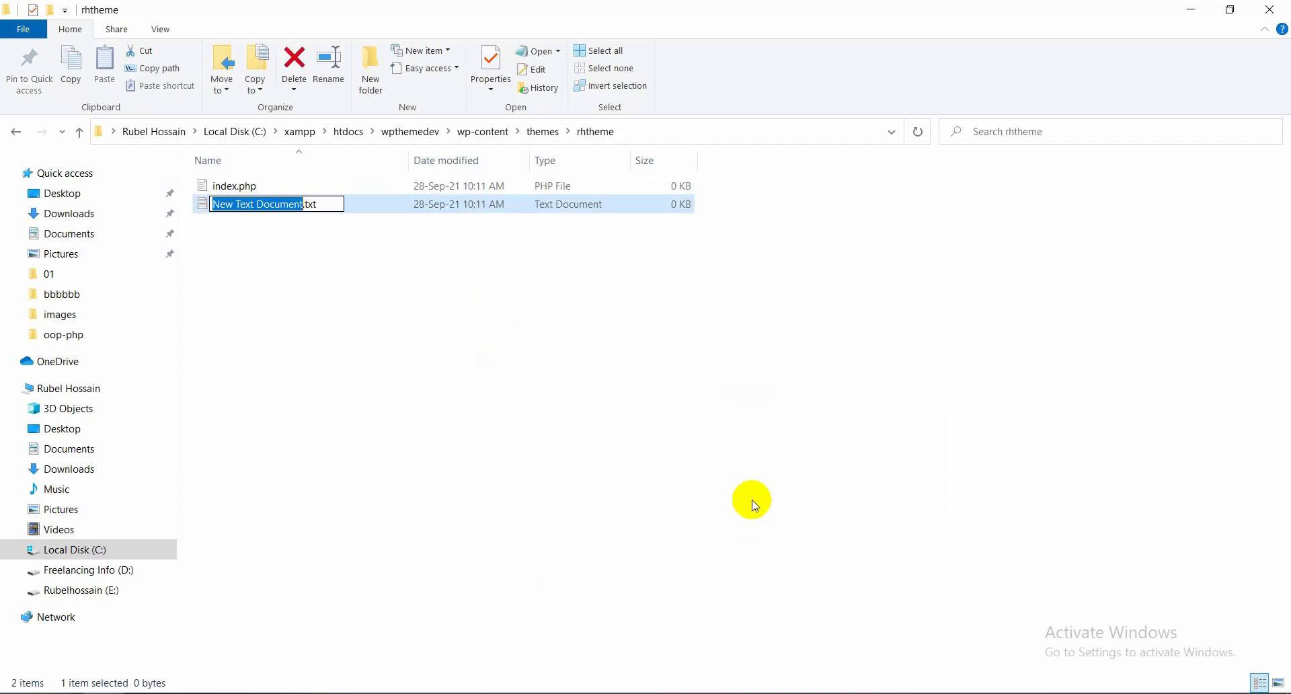
pyautogui.press('BackSpace')
pyautogui.write('style.css')
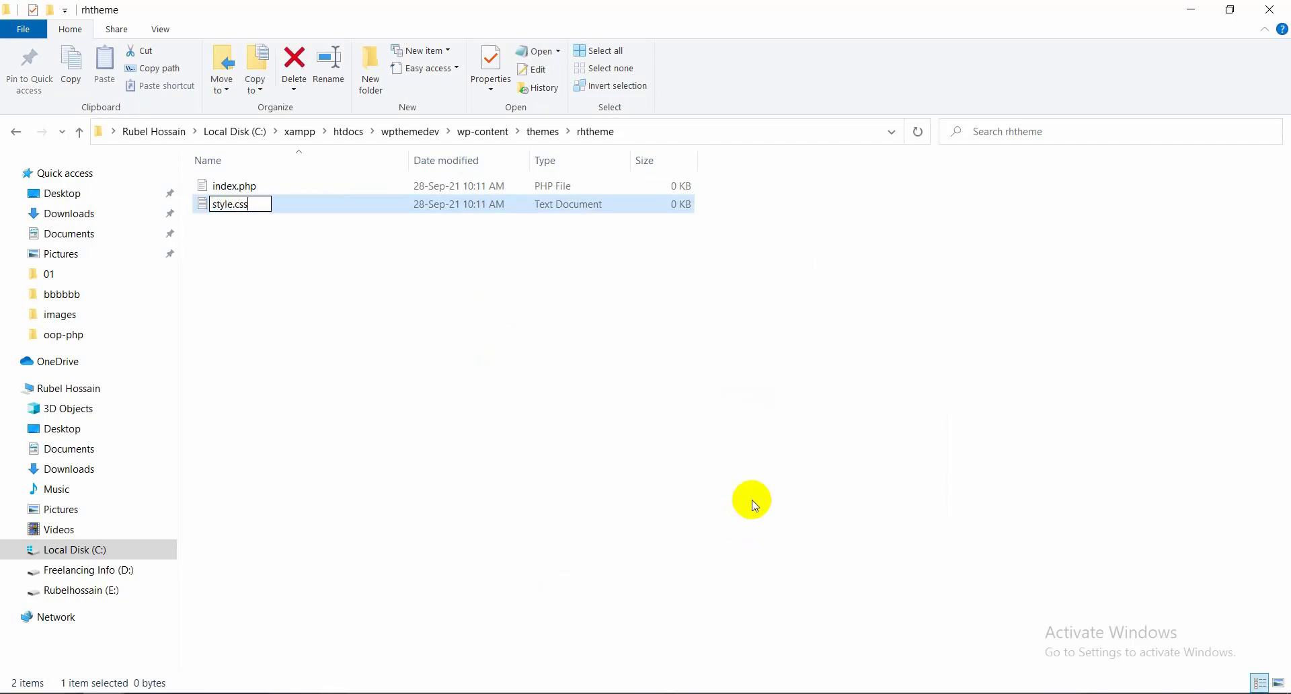
pyautogui.press('Return')
pyautogui.press('Return')
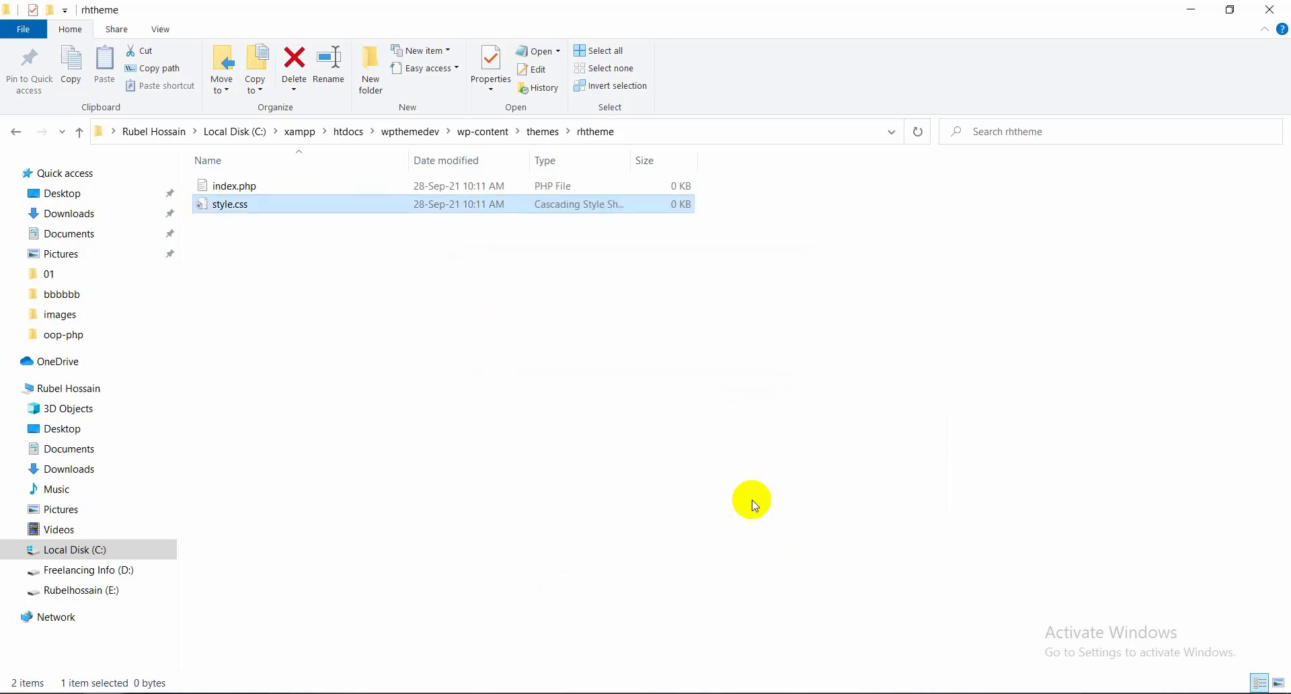
# Reload the WordPress Themes page so it detects the new theme
pyautogui.hotkey('alt', 'Tab')
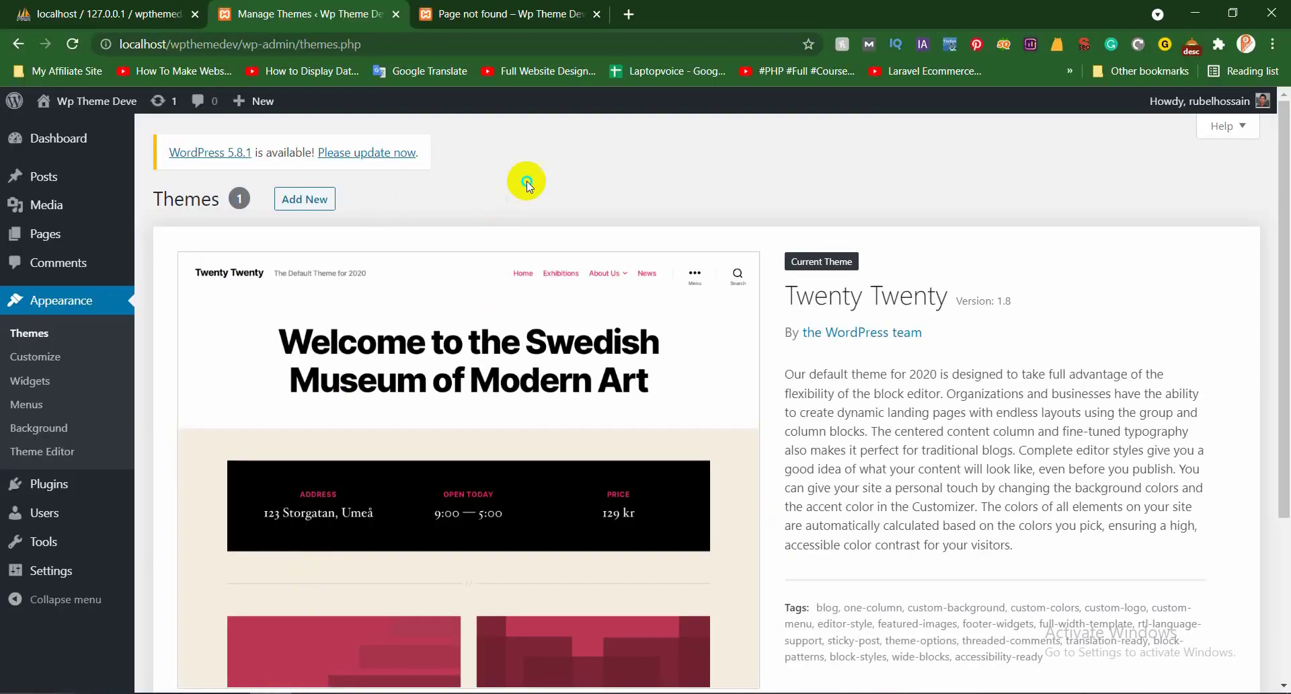
pyautogui.rightClick(528, 182)
pyautogui.click(598, 240)
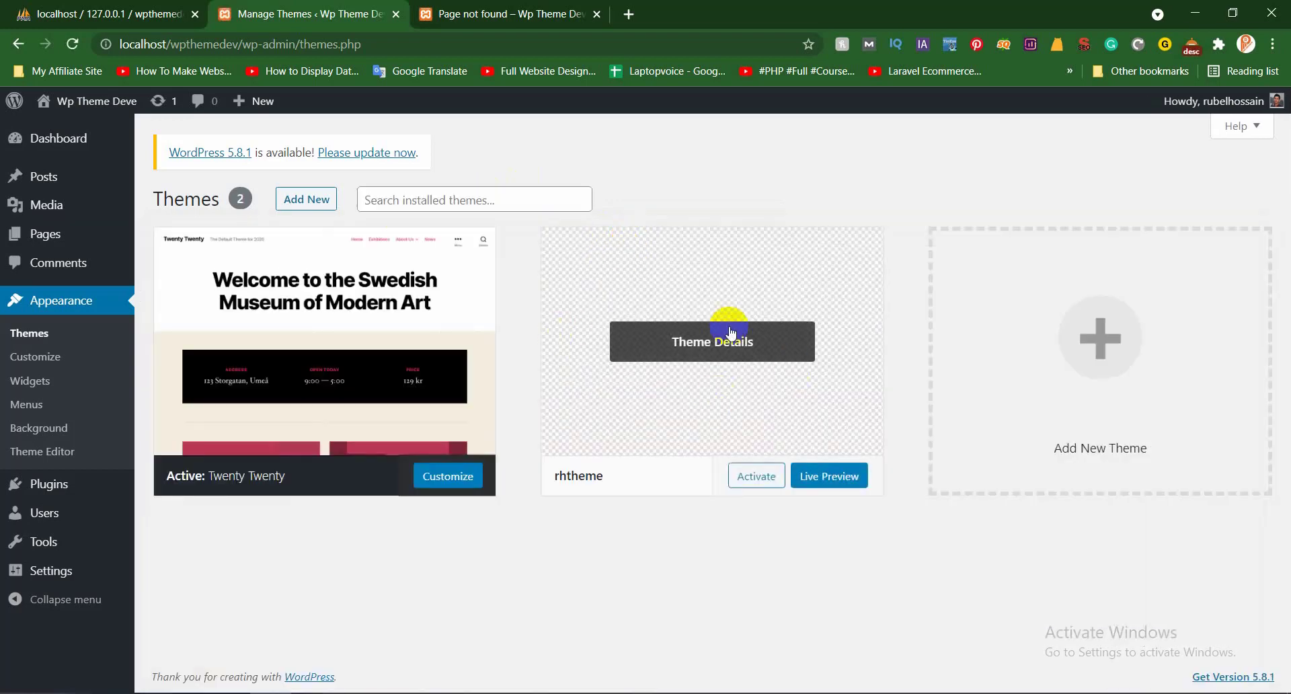
# Confirm rhtheme is listed with a blank thumbnail, recheck the rhtheme folder, and return to Chrome
pyautogui.moveTo(591, 492)
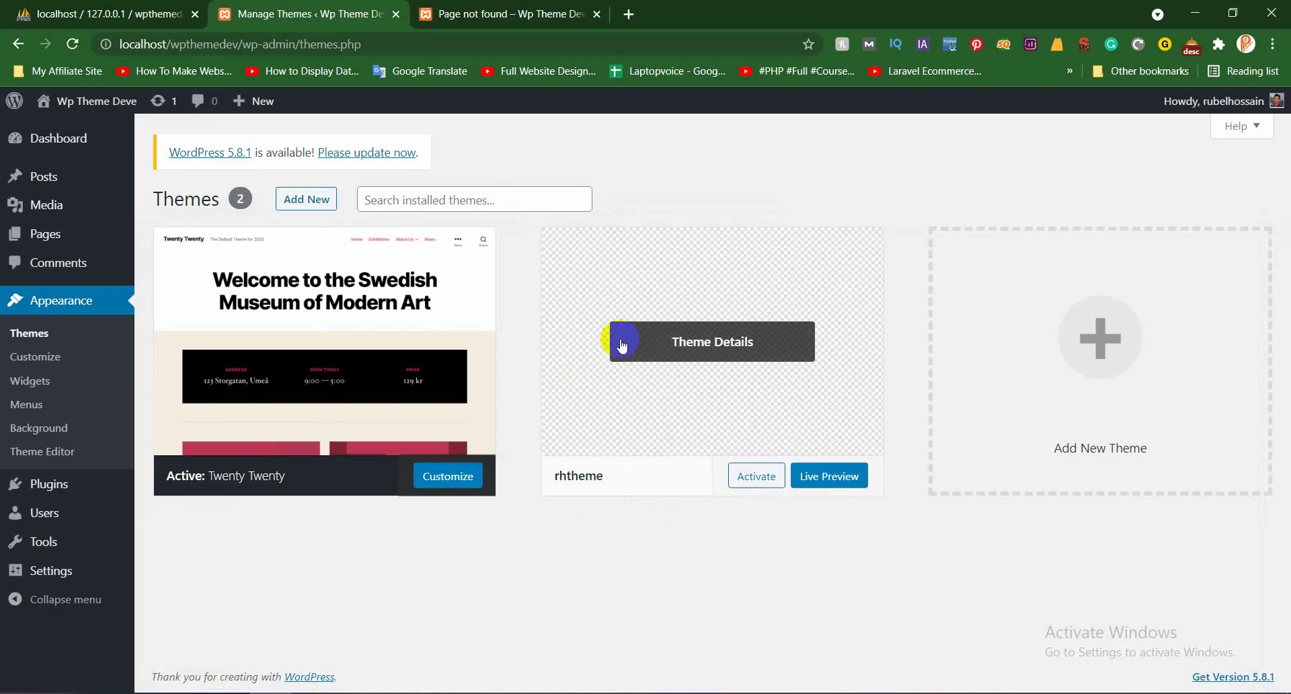
pyautogui.click(1183, 14)
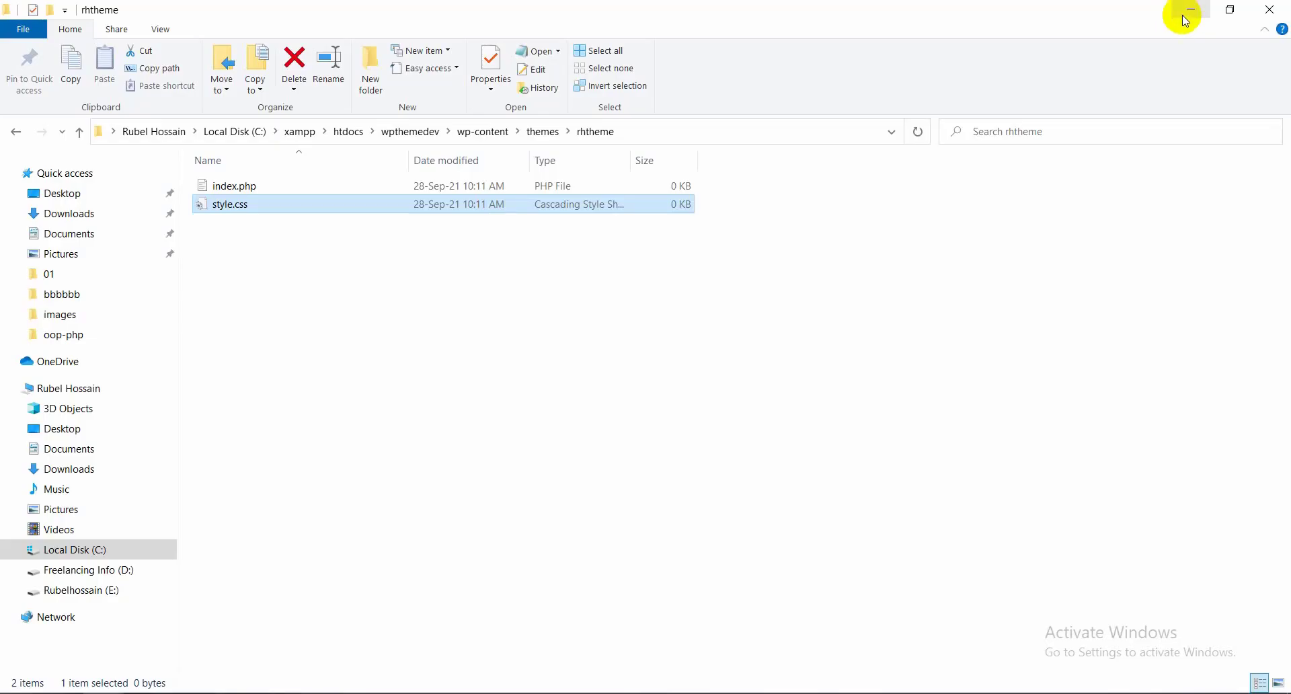
pyautogui.press('BackSpace')
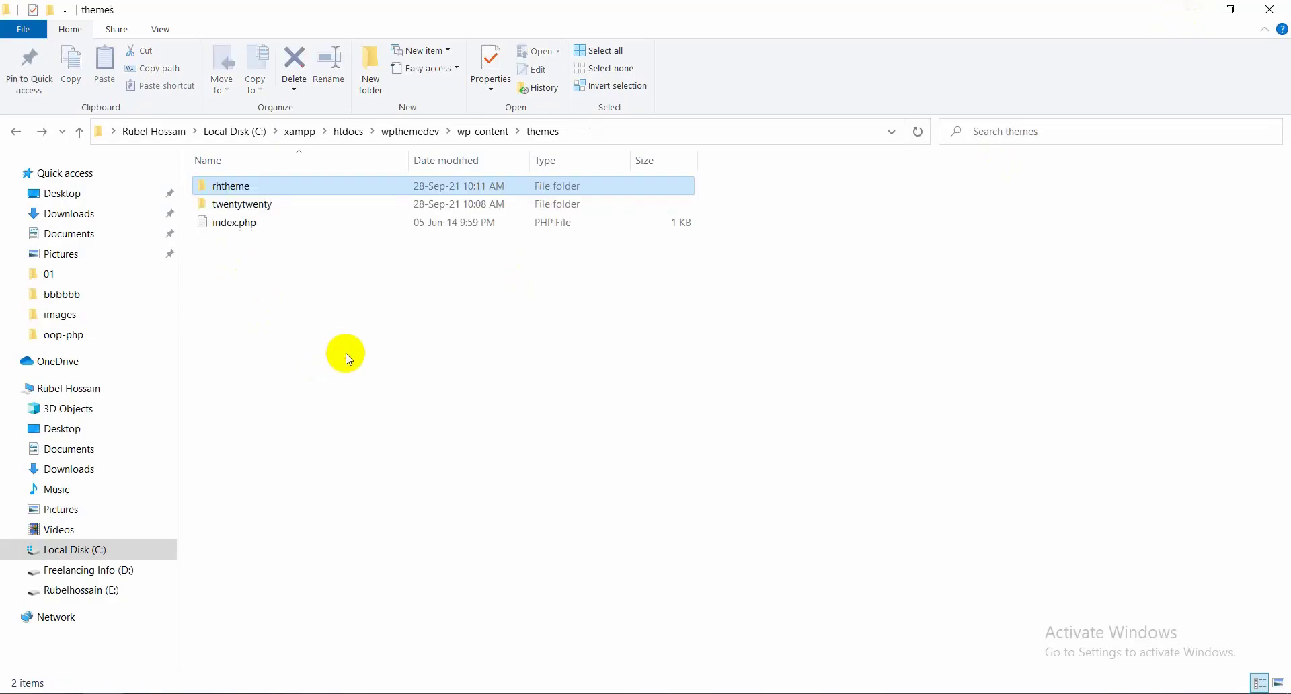
pyautogui.doubleClick(269, 189)
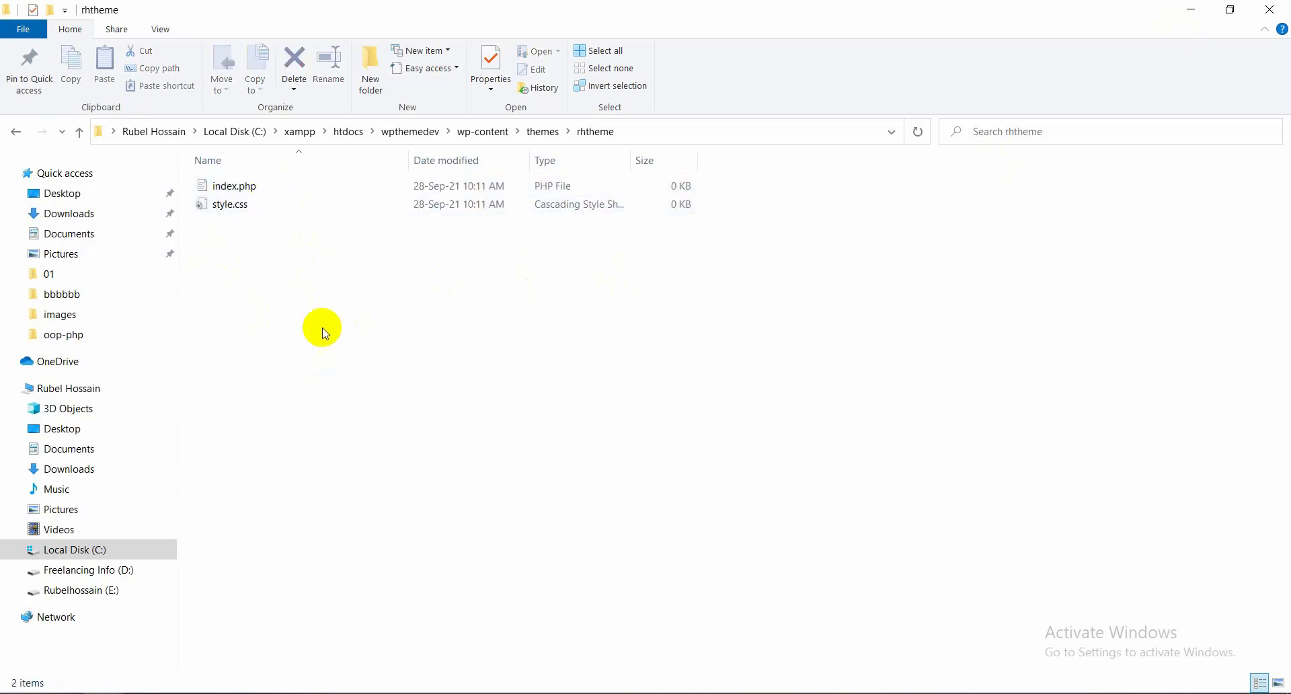
pyautogui.rightClick(340, 341)
pyautogui.click(298, 450)
pyautogui.hotkey('alt', 'Tab')
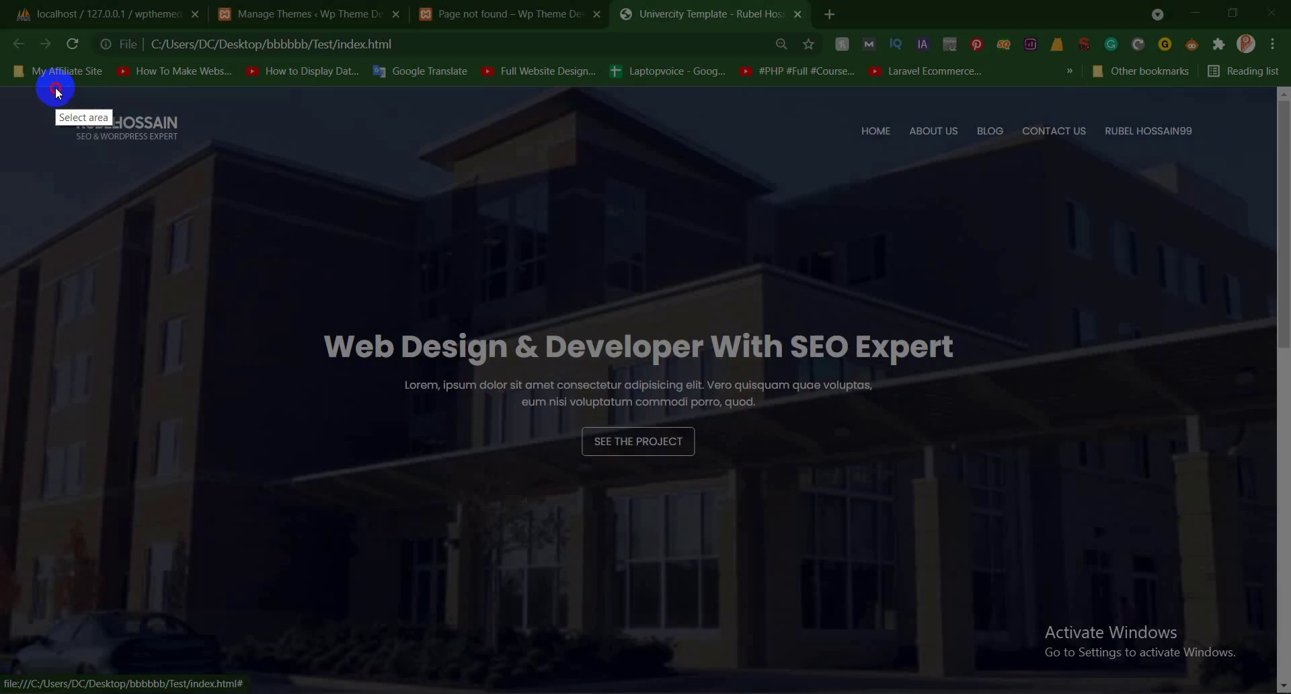
# Capture the template homepage area and browse to Local Disk (C:) as the save location
pyautogui.moveTo(56, 87)
pyautogui.mouseDown()
pyautogui.moveTo(1213, 559)
pyautogui.moveTo(1233, 611)
pyautogui.moveTo(1190, 612)
pyautogui.moveTo(1210, 613)
pyautogui.moveTo(1228, 652)
pyautogui.moveTo(1209, 606)
pyautogui.mouseUp()
pyautogui.click(1175, 620)
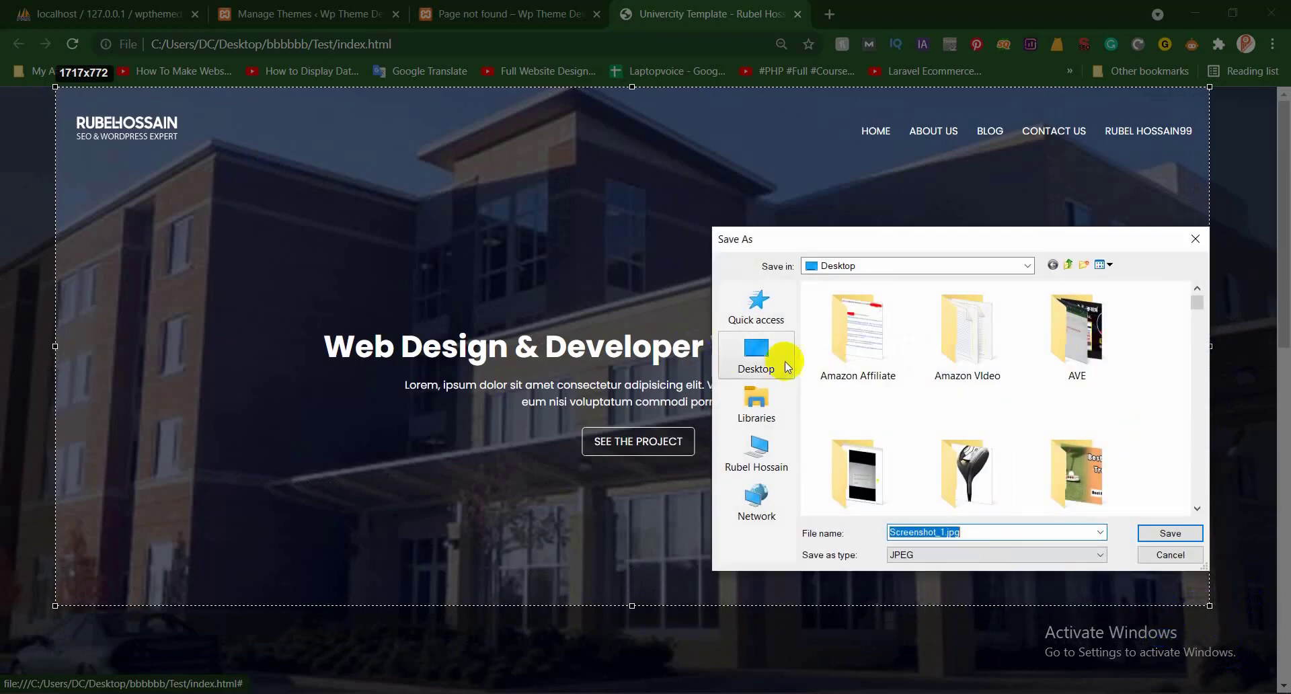
pyautogui.click(777, 361)
pyautogui.scroll(-5, 845, 439)
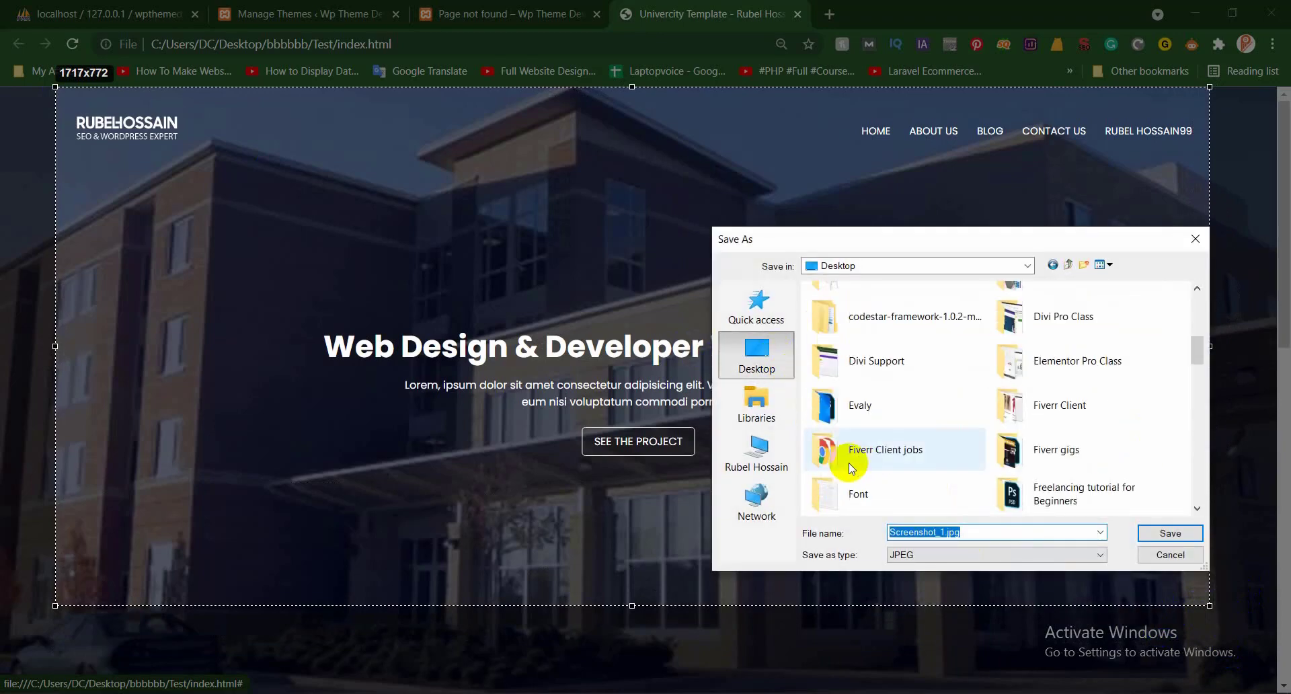
pyautogui.click(756, 457)
pyautogui.doubleClick(922, 457)
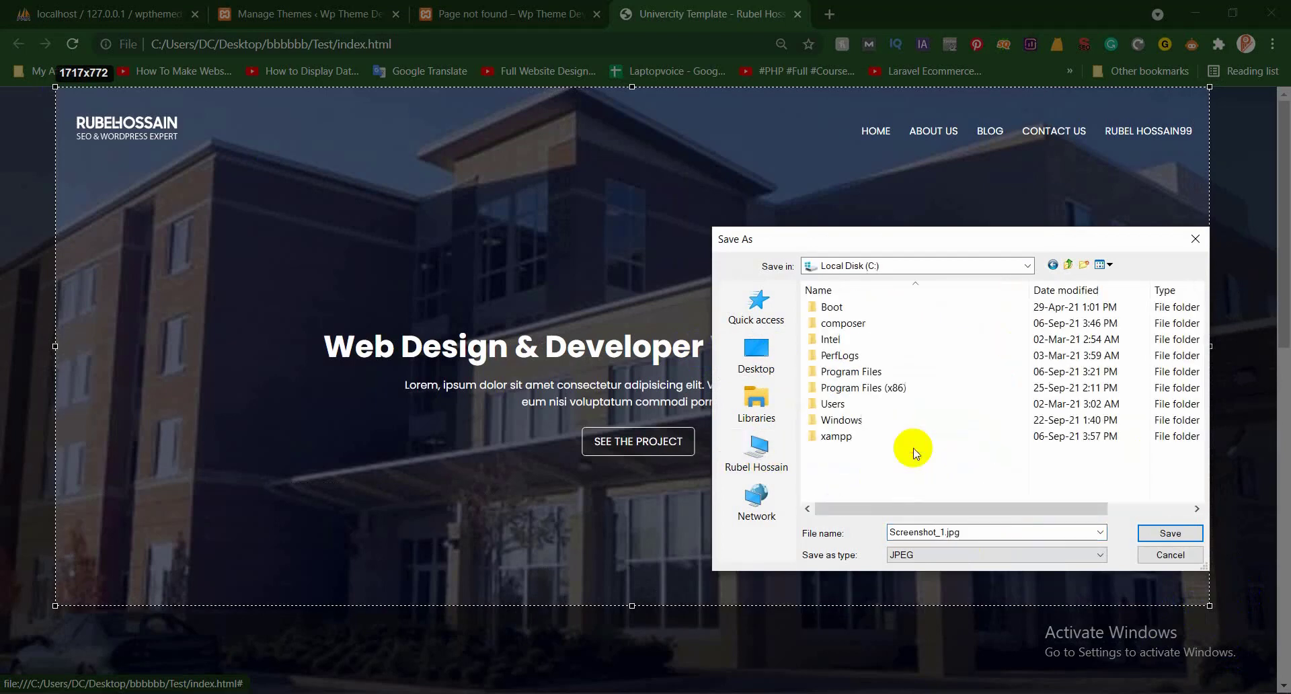
# Navigate through xampp and htdocs into wpthemedev > wp-content > themes
pyautogui.click(866, 436)
pyautogui.doubleClick(866, 436)
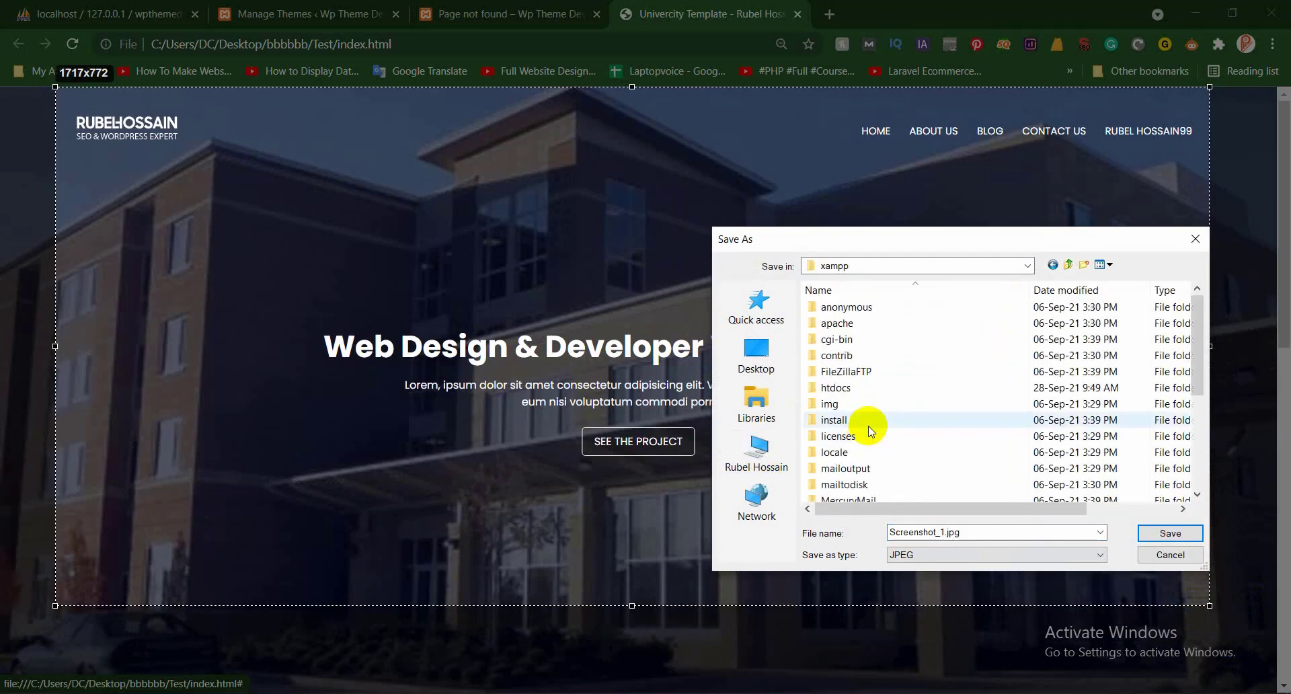
pyautogui.doubleClick(862, 390)
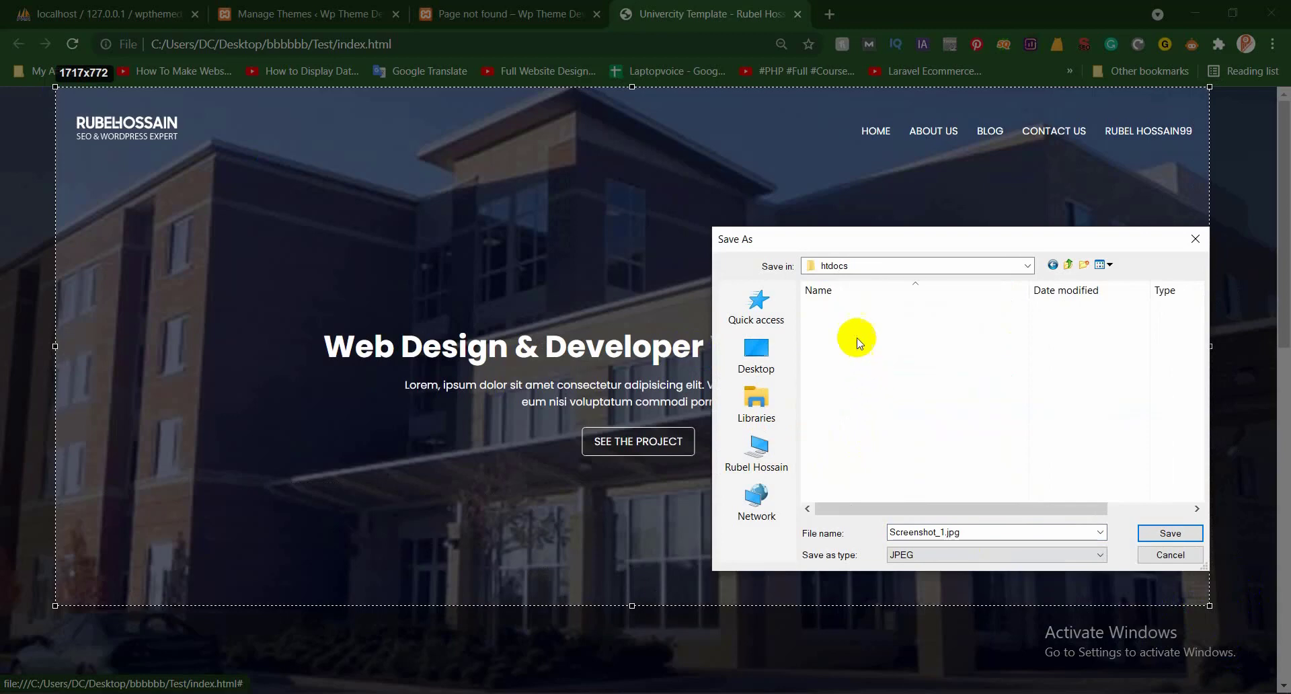
pyautogui.click(882, 354)
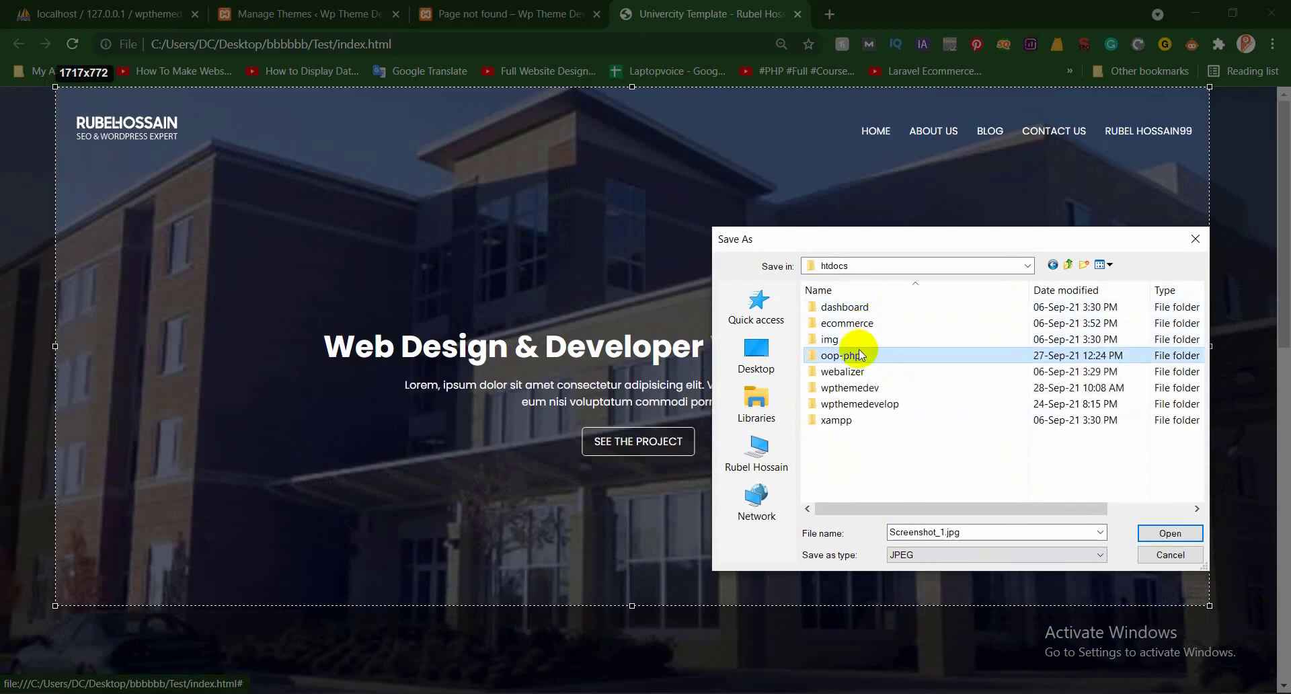
pyautogui.doubleClick(877, 387)
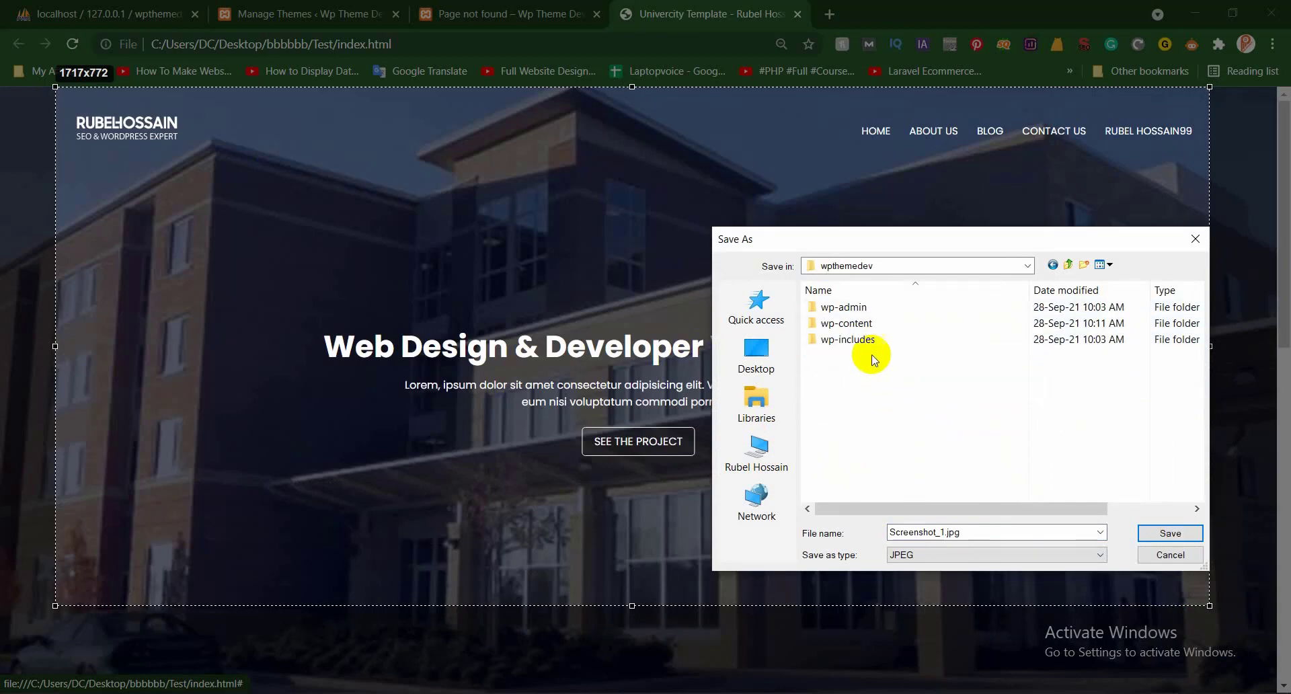
pyautogui.doubleClick(884, 323)
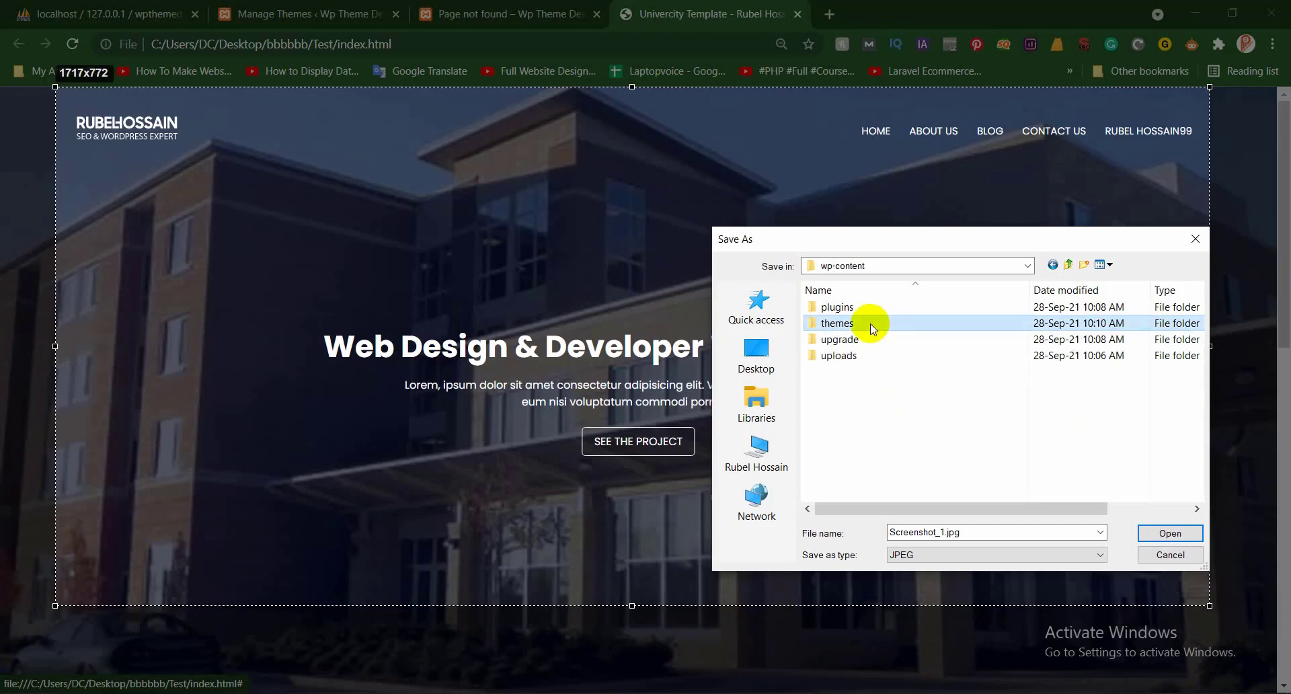
pyautogui.doubleClick(870, 324)
# Remove the _1 suffix so the file is named Screenshot.jpg, and save it
pyautogui.click(968, 531)
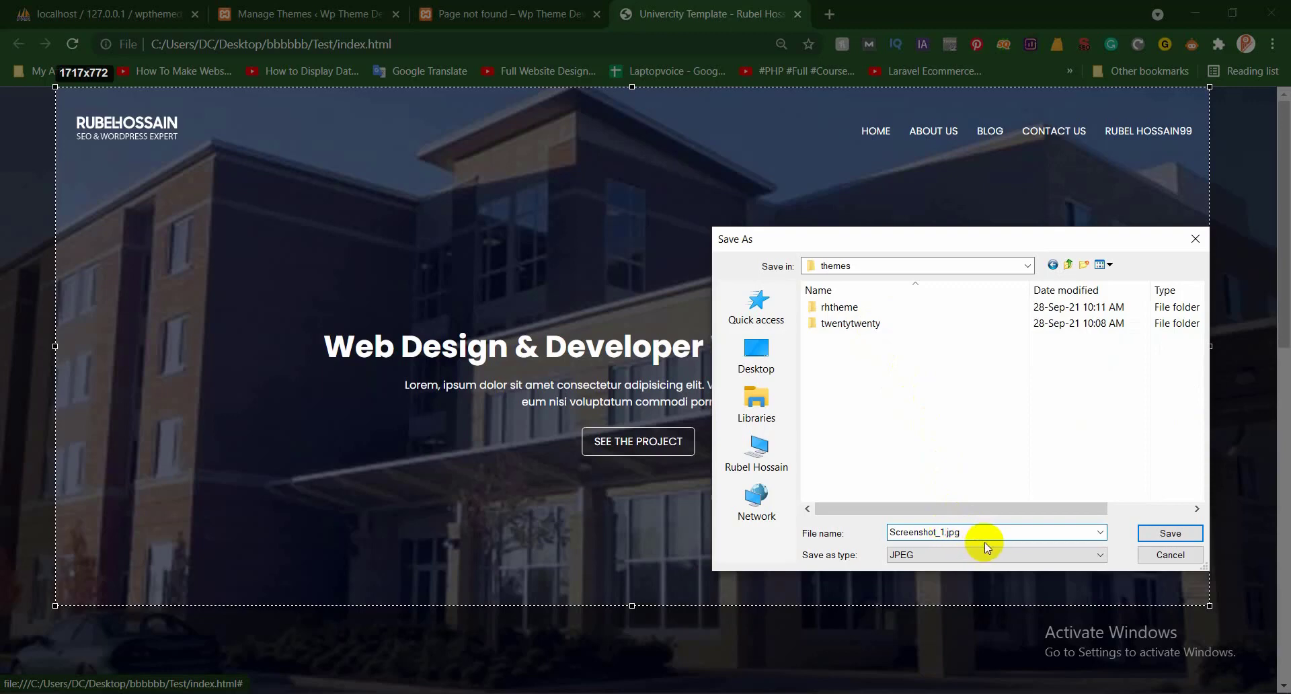
pyautogui.press('BackSpace')
pyautogui.press('BackSpace')
pyautogui.press('BackSpace')
pyautogui.press('Return')
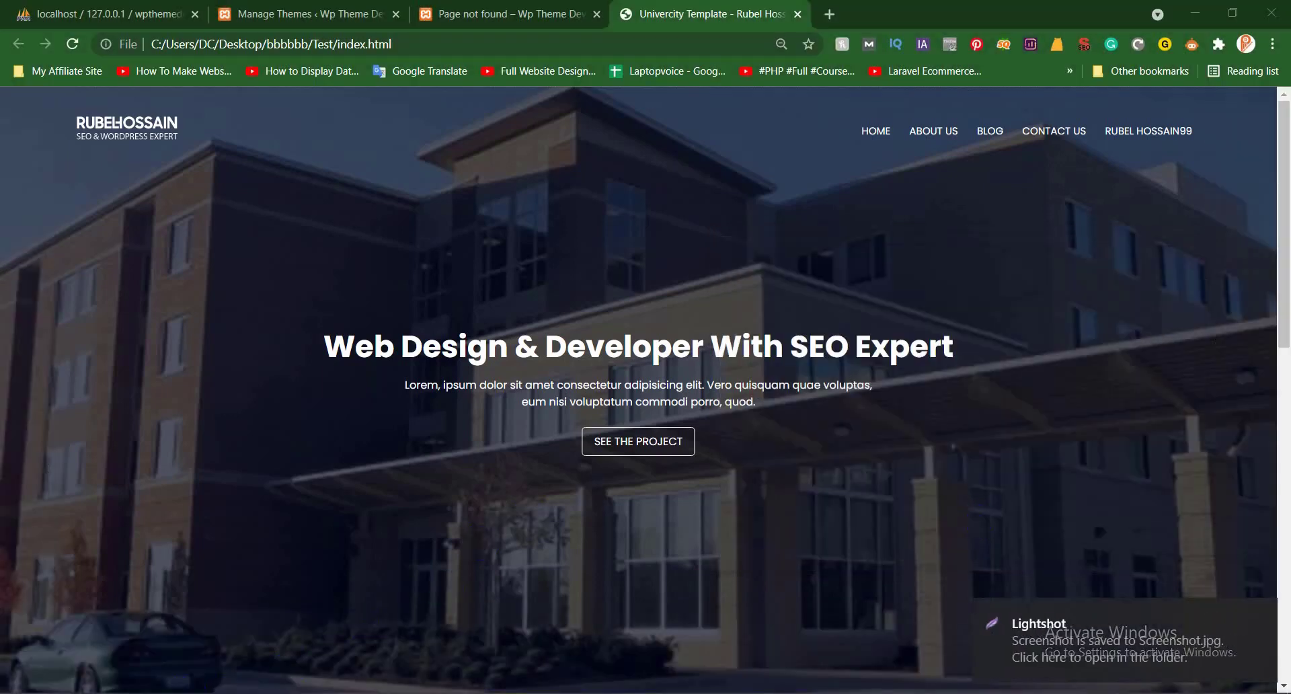
# Reload the WordPress Manage Themes page in Chrome
pyautogui.click(470, 16)
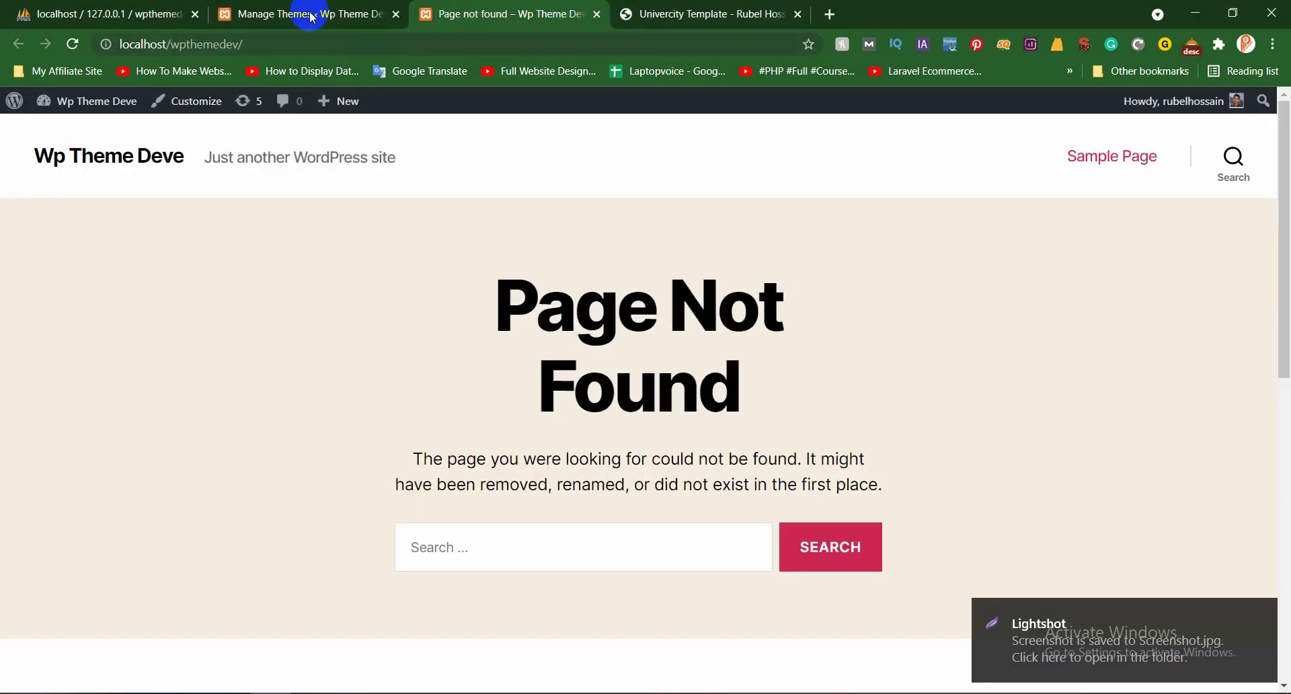
pyautogui.click(311, 16)
pyautogui.press('F5')
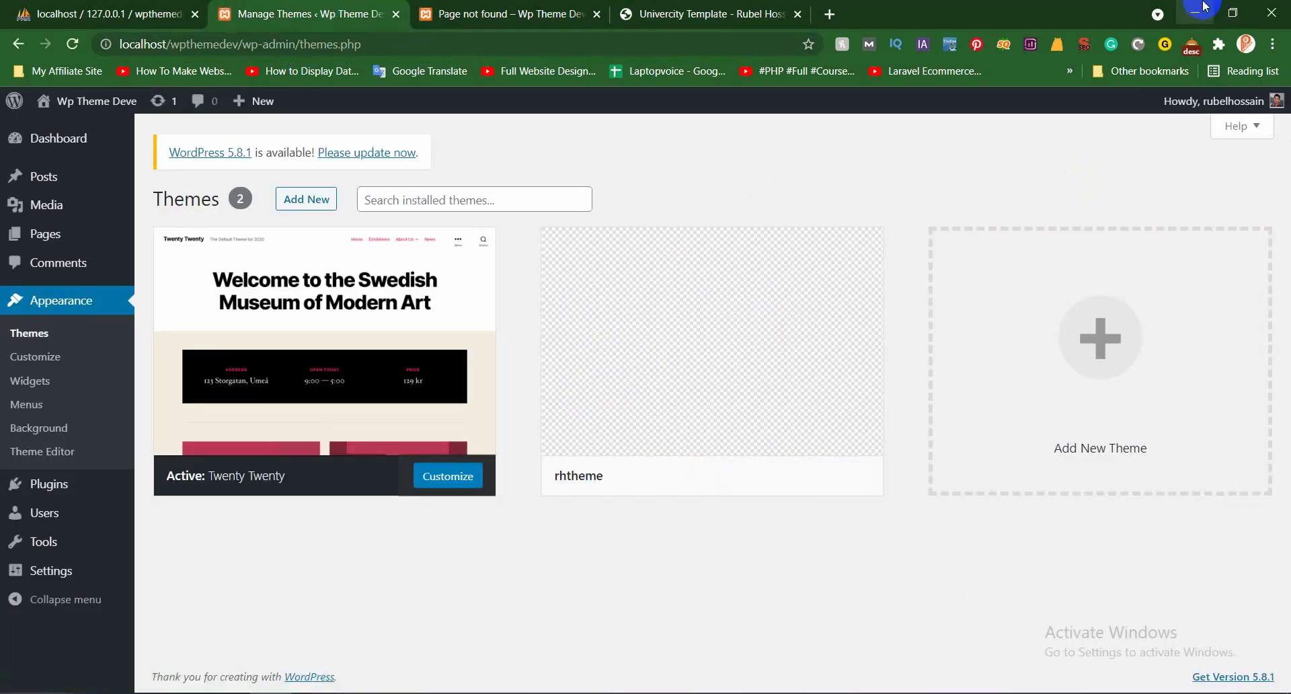
pyautogui.click(1203, 6)
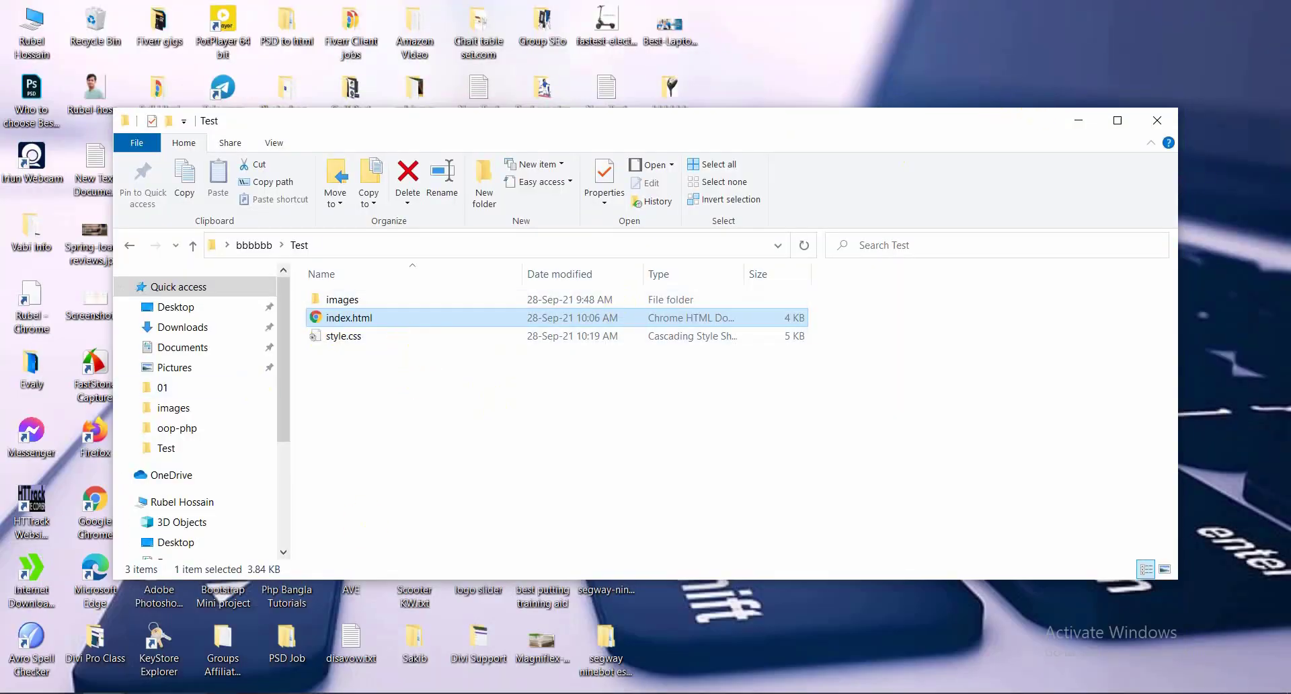
pyautogui.click(231, 693)
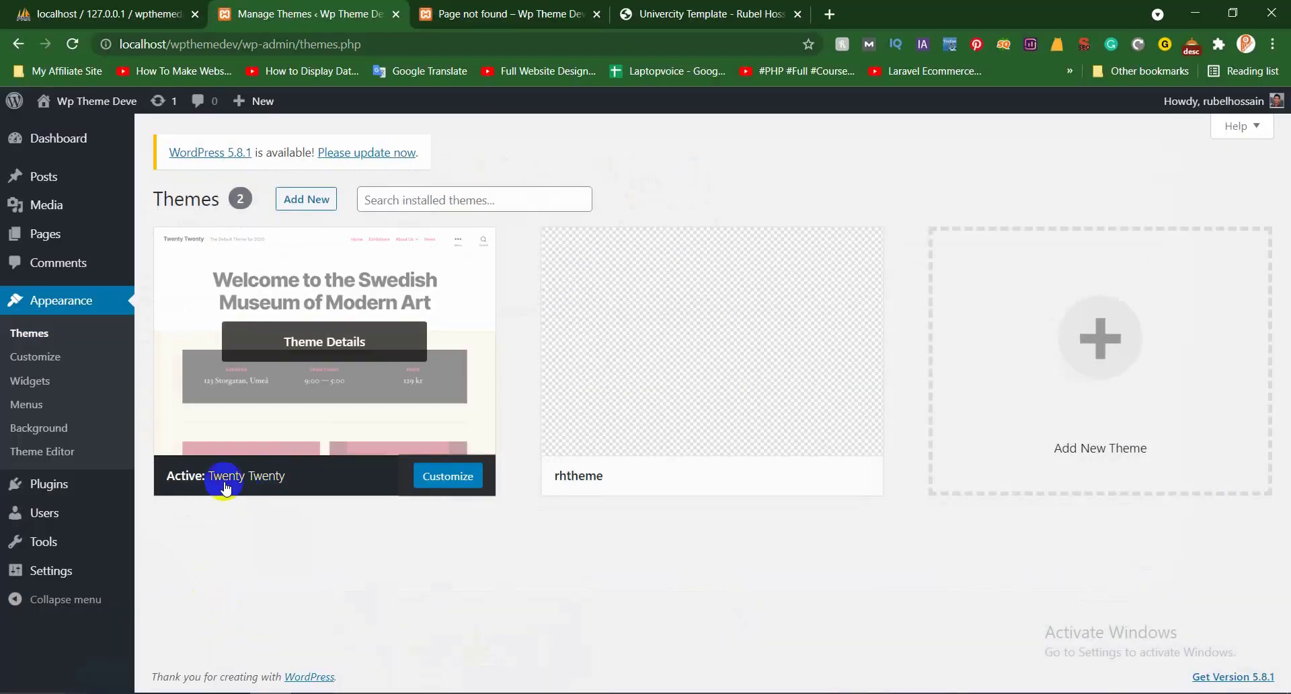
# Move Screenshot.jpg from the themes folder into rhtheme and refresh the rhtheme file list
pyautogui.moveTo(160, 619)
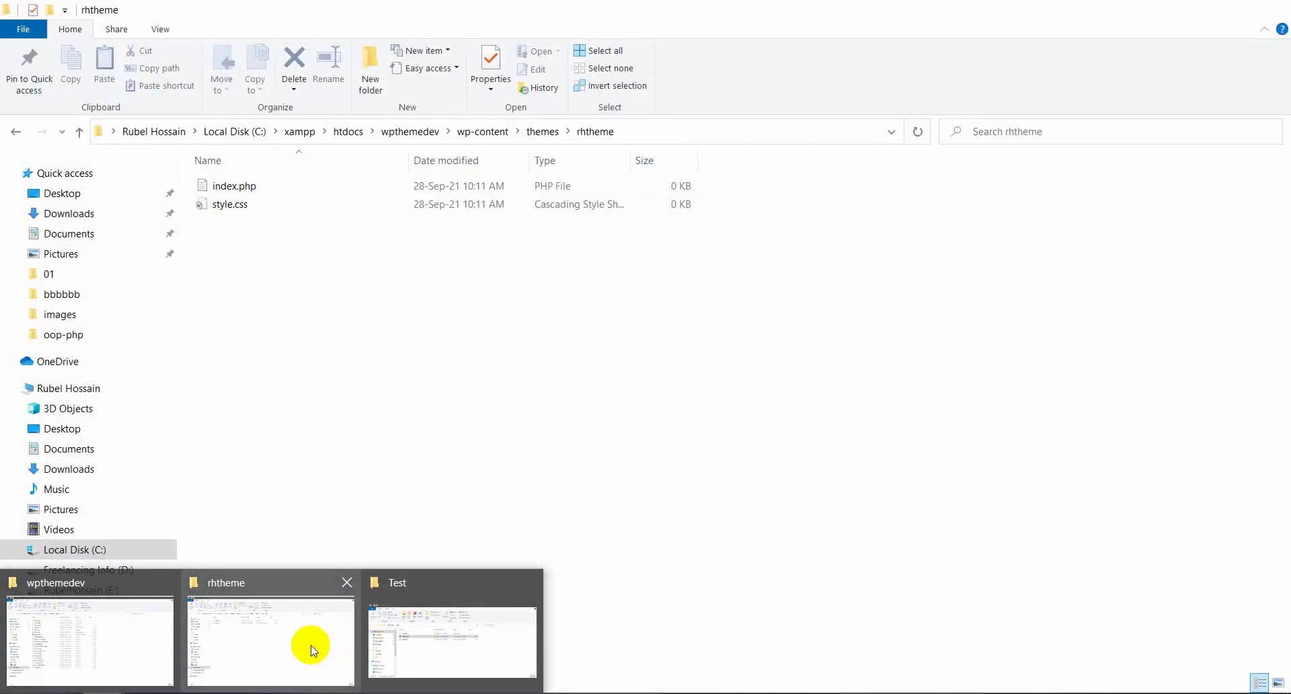
pyautogui.click(309, 647)
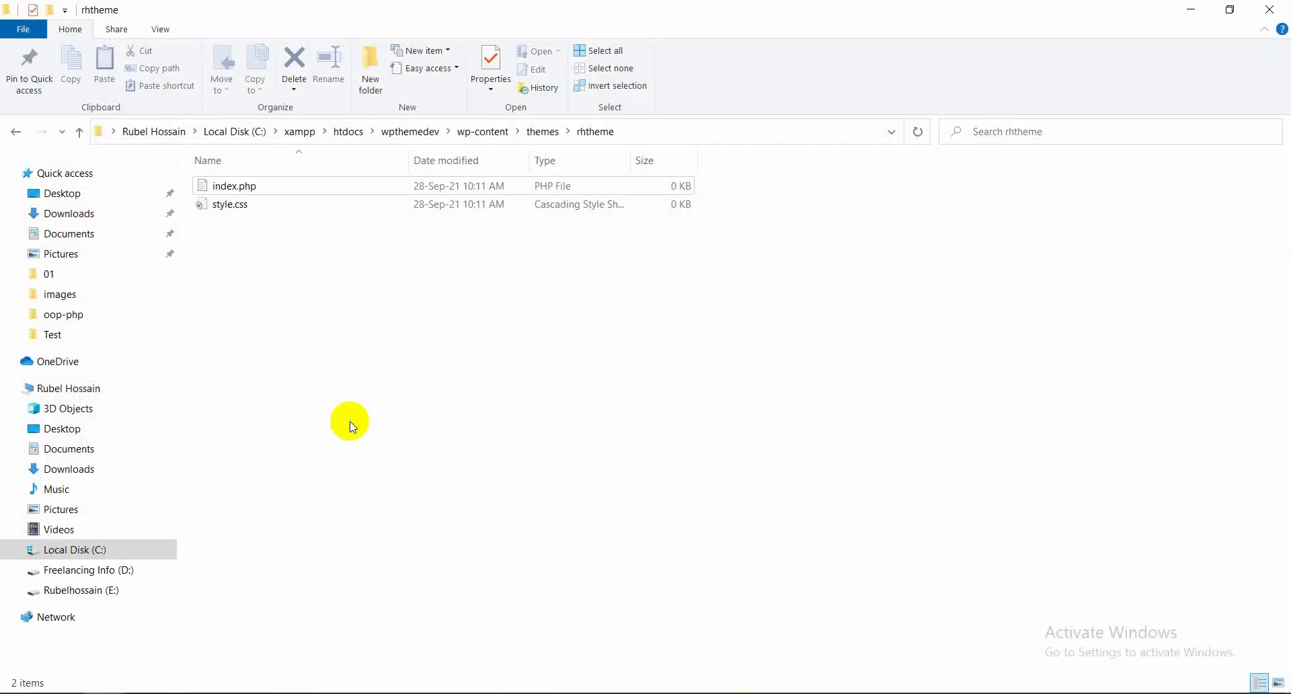
pyautogui.hotkey('alt', 'Left')
pyautogui.moveTo(252, 241); pyautogui.dragTo(233, 194)
pyautogui.doubleClick(233, 190)
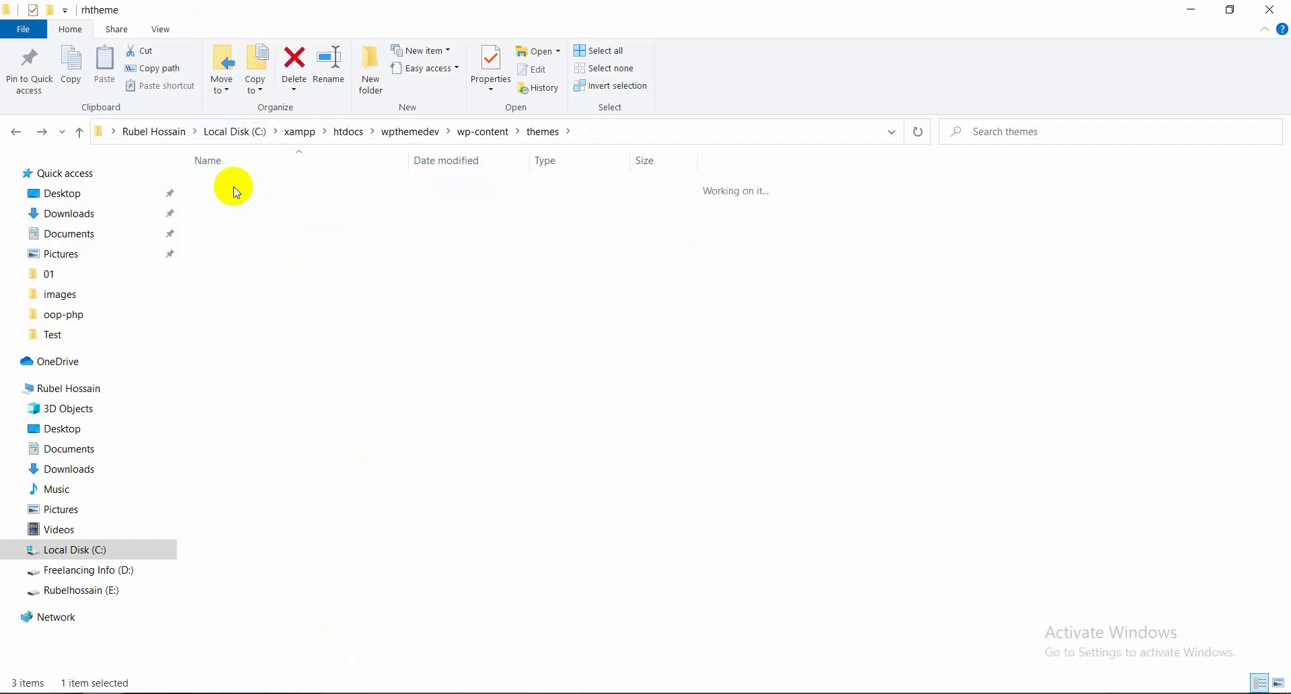
pyautogui.rightClick(337, 324)
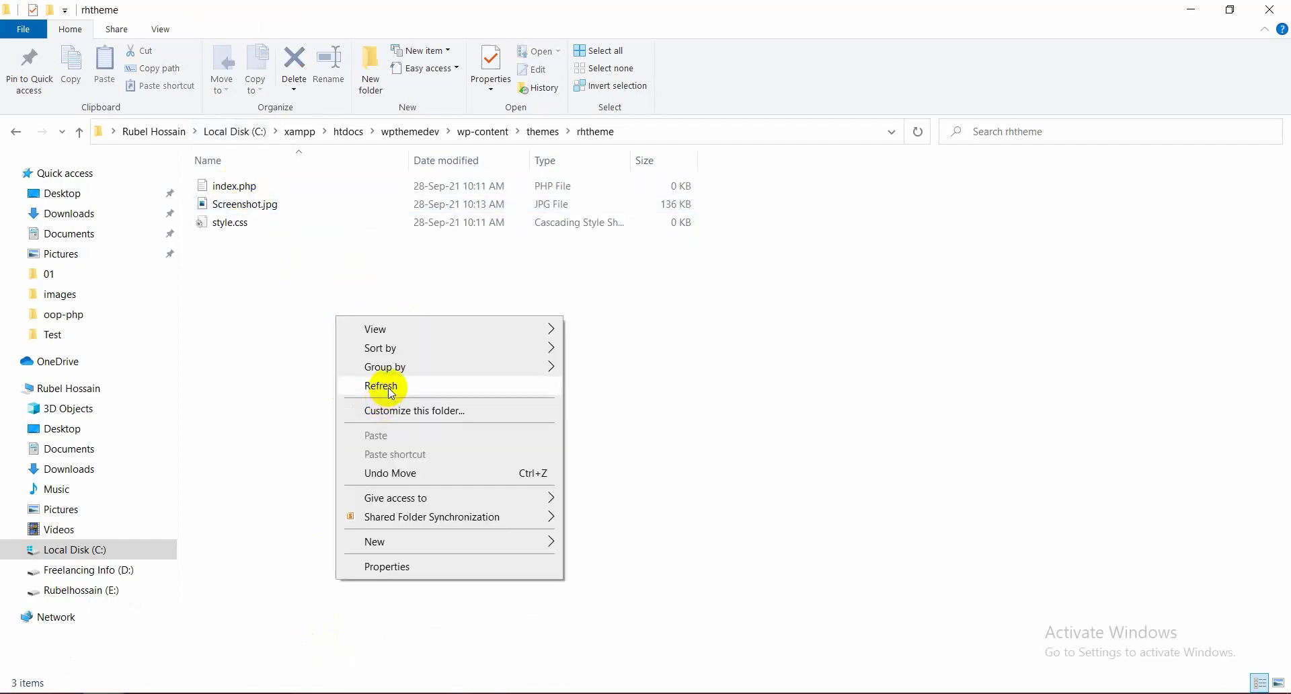
pyautogui.click(387, 389)
# Reload the Themes page to check the thumbnail, then return to the themes folder
pyautogui.click(271, 686)
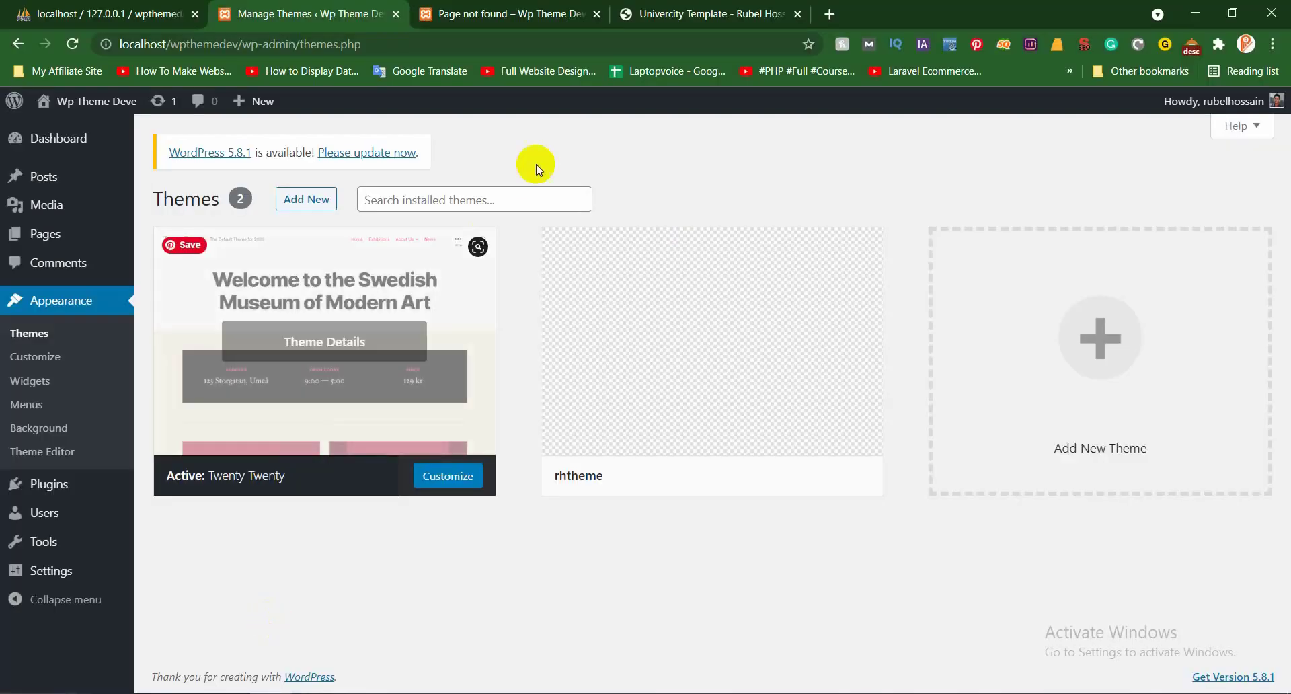
pyautogui.rightClick(638, 157)
pyautogui.click(699, 205)
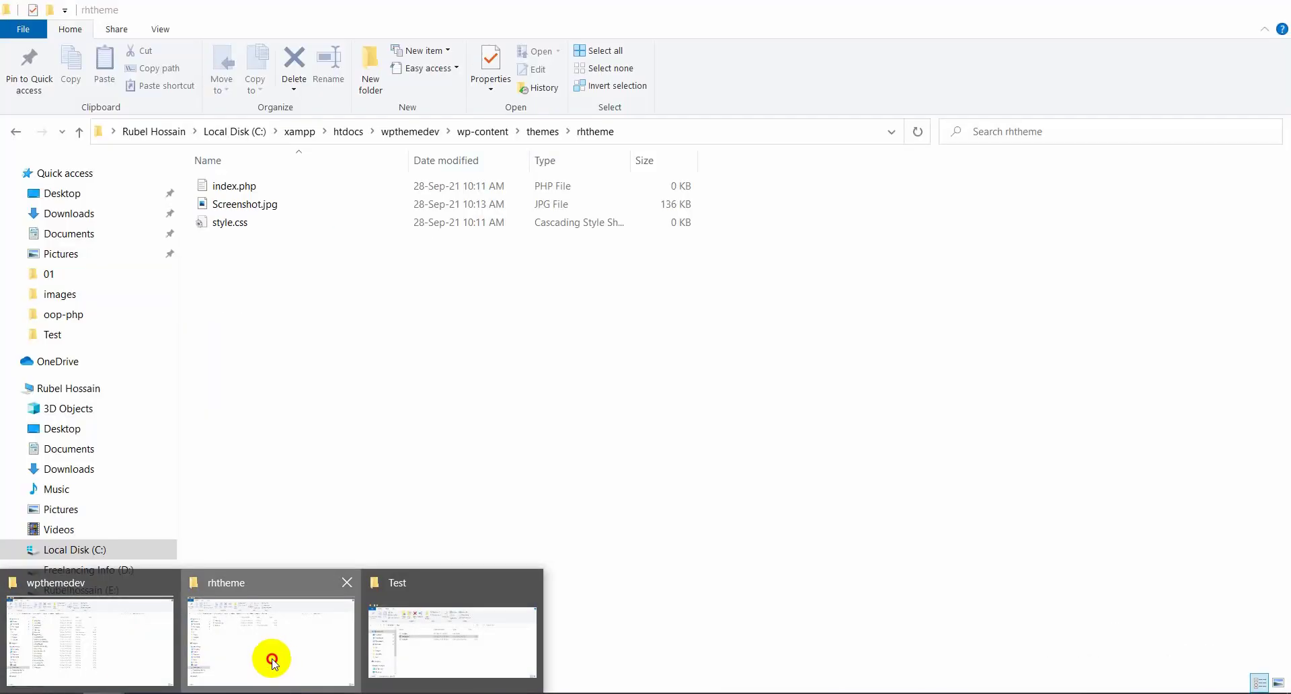
pyautogui.click(274, 662)
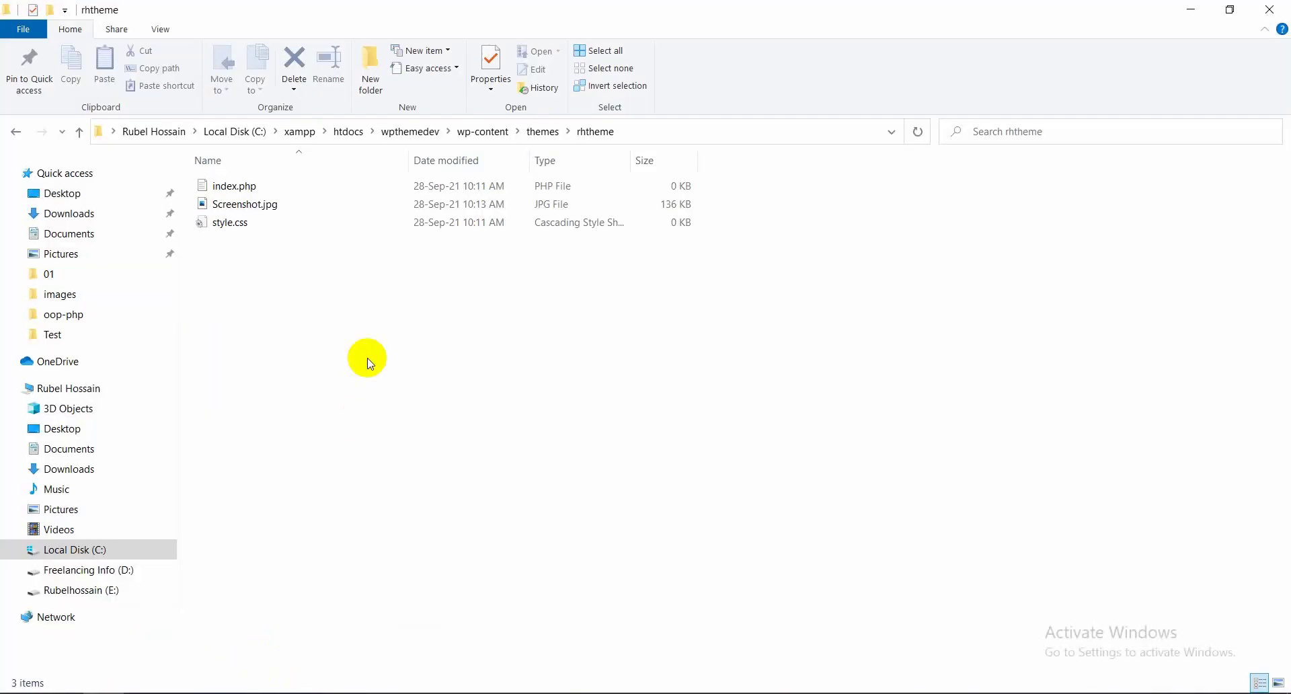
pyautogui.press('BackSpace')
# Open twentytwenty's screenshot.png in Paint, read its 1200 × 900 pixel size, then return to the folder
pyautogui.doubleClick(265, 204)
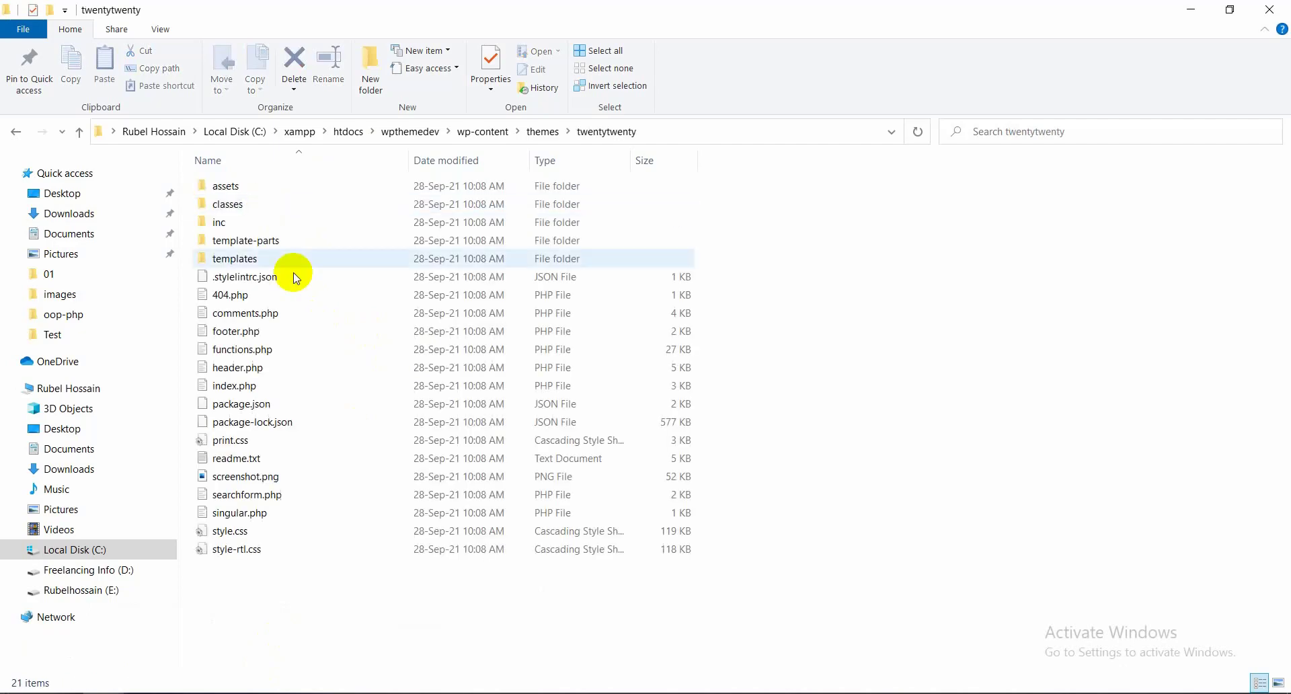
pyautogui.rightClick(272, 478)
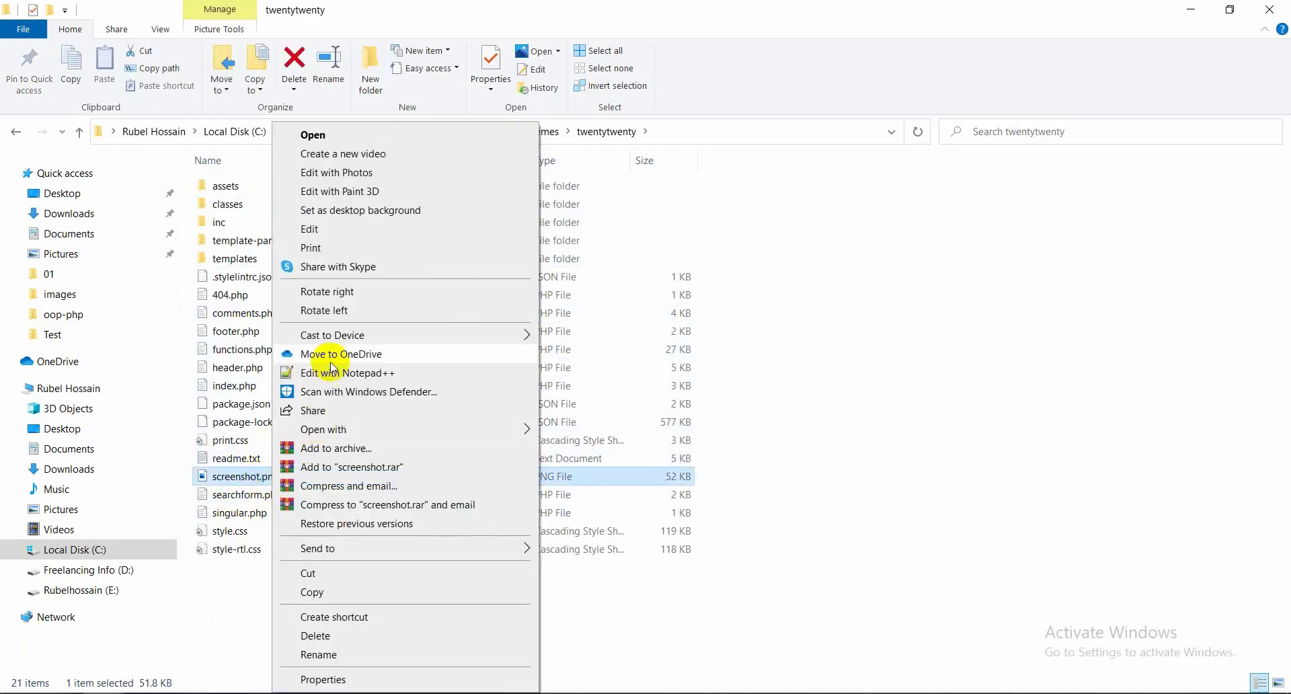
pyautogui.click(344, 230)
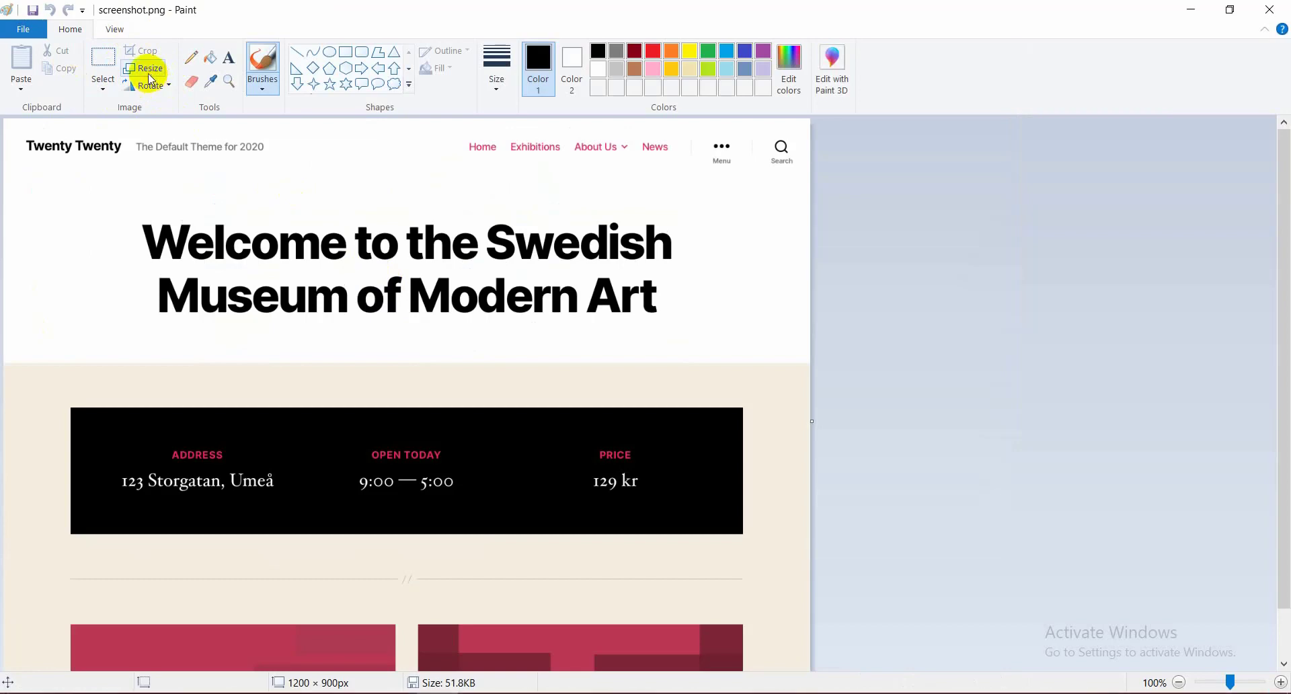
pyautogui.click(149, 73)
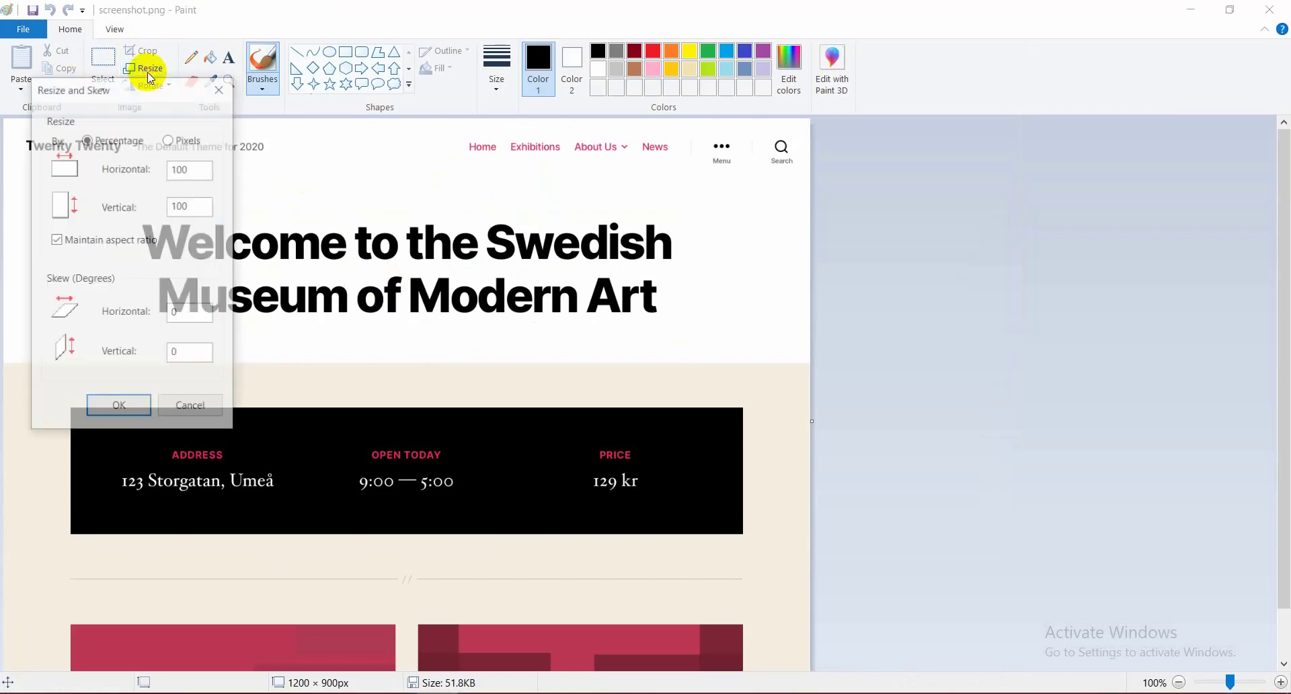
pyautogui.click(188, 140)
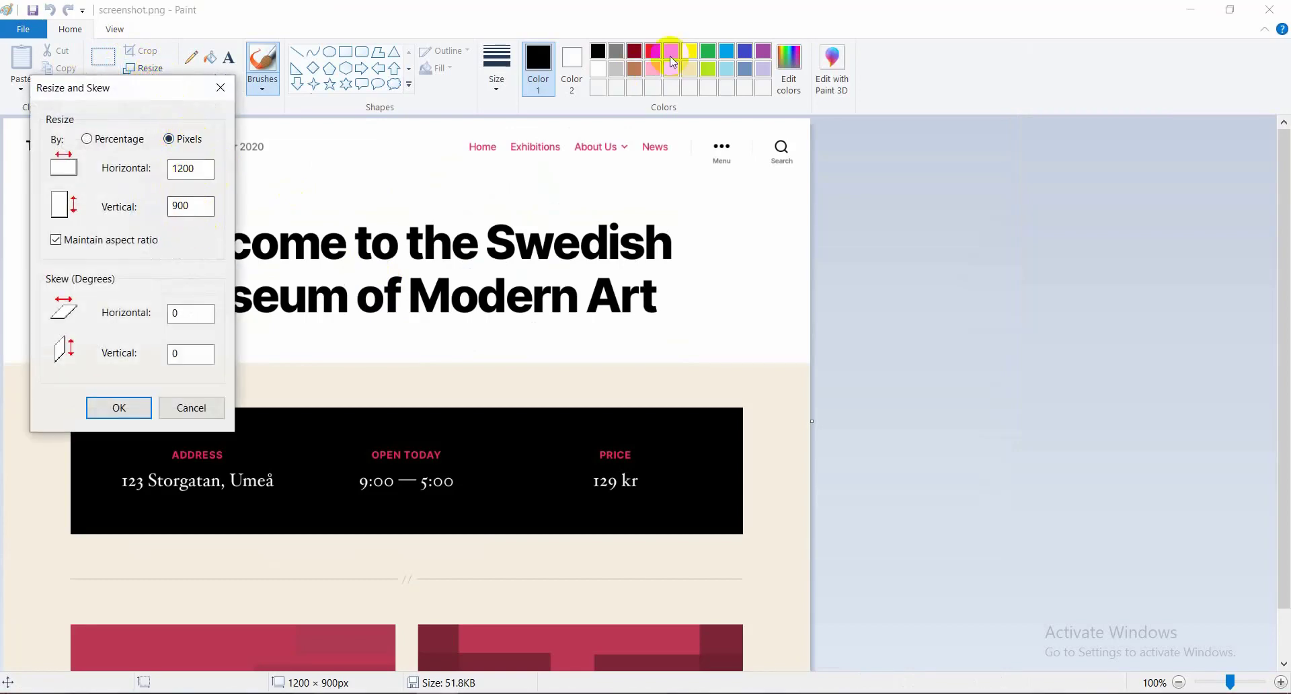
pyautogui.click(222, 87)
pyautogui.click(1192, 9)
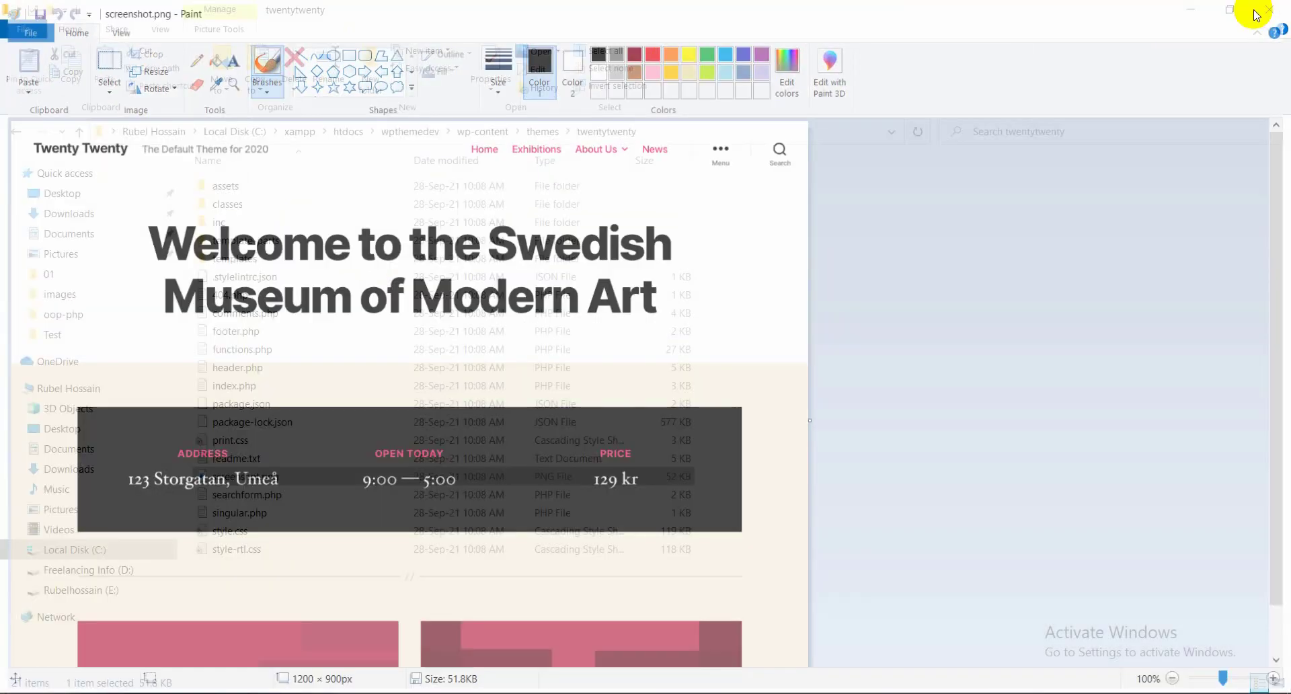
pyautogui.rightClick(909, 307)
pyautogui.click(991, 375)
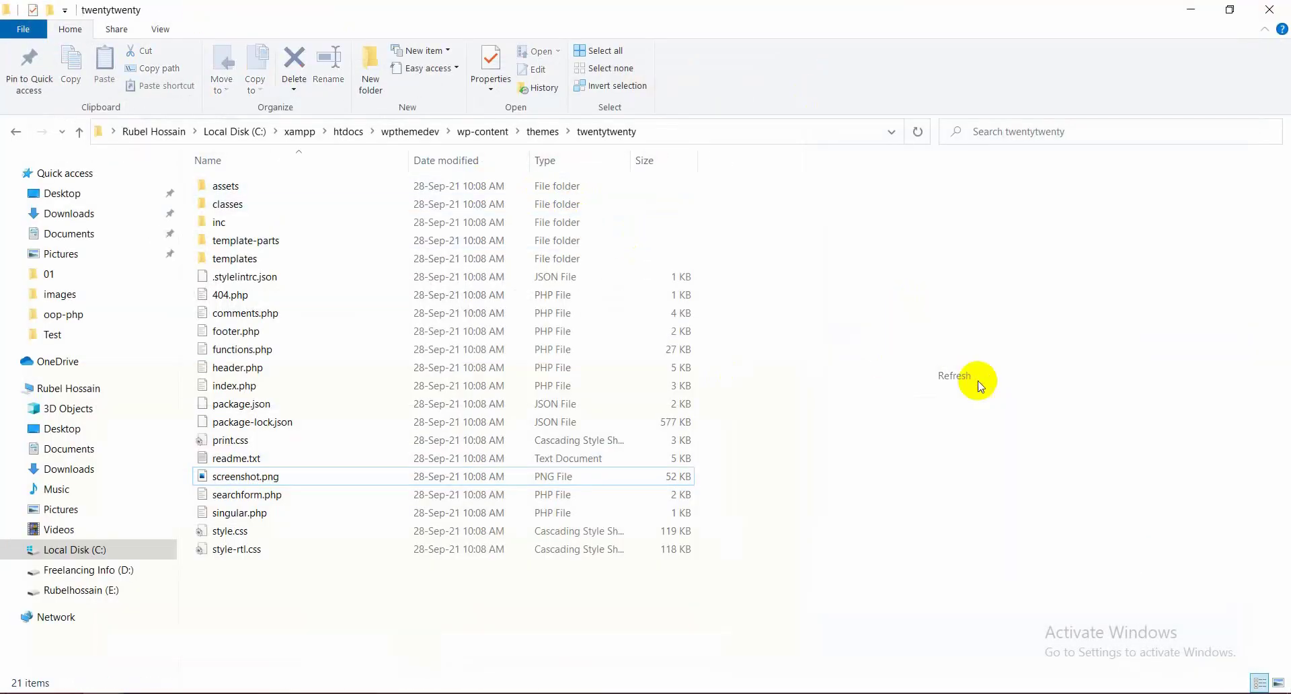
# Confirm Screenshot.jpg is inside the rhtheme folder
pyautogui.hotkey('alt', 'Up')
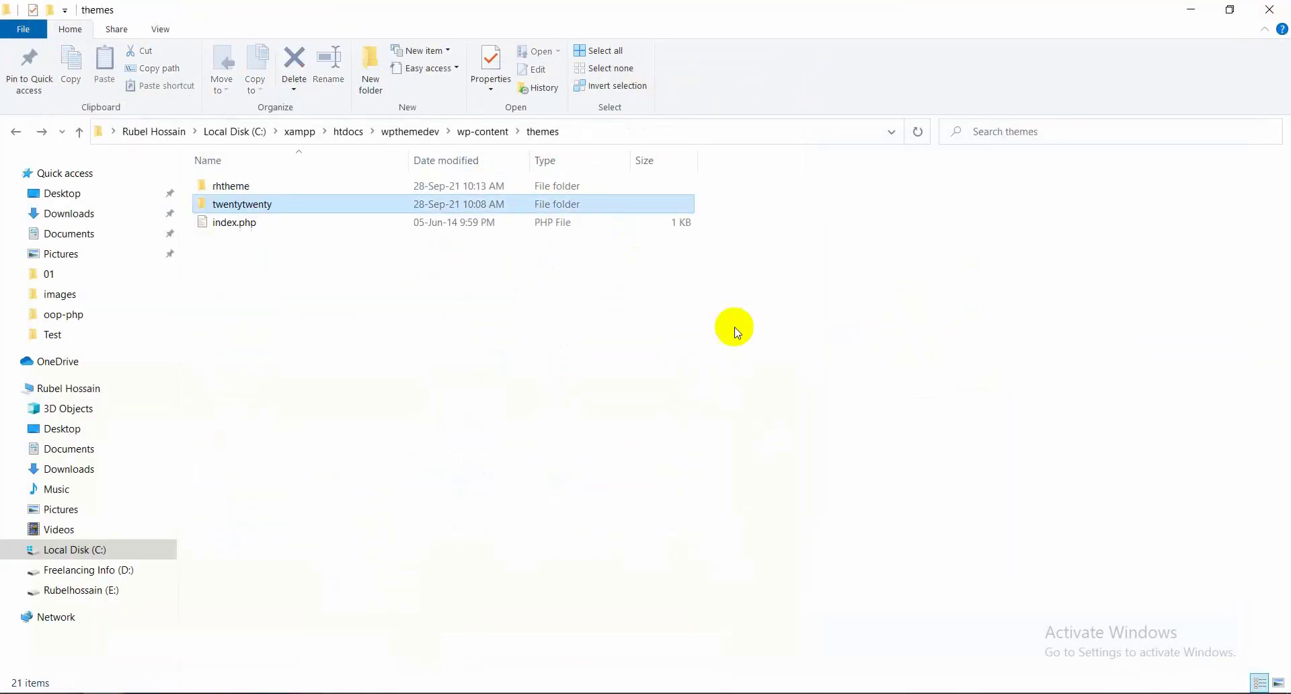
pyautogui.doubleClick(249, 192)
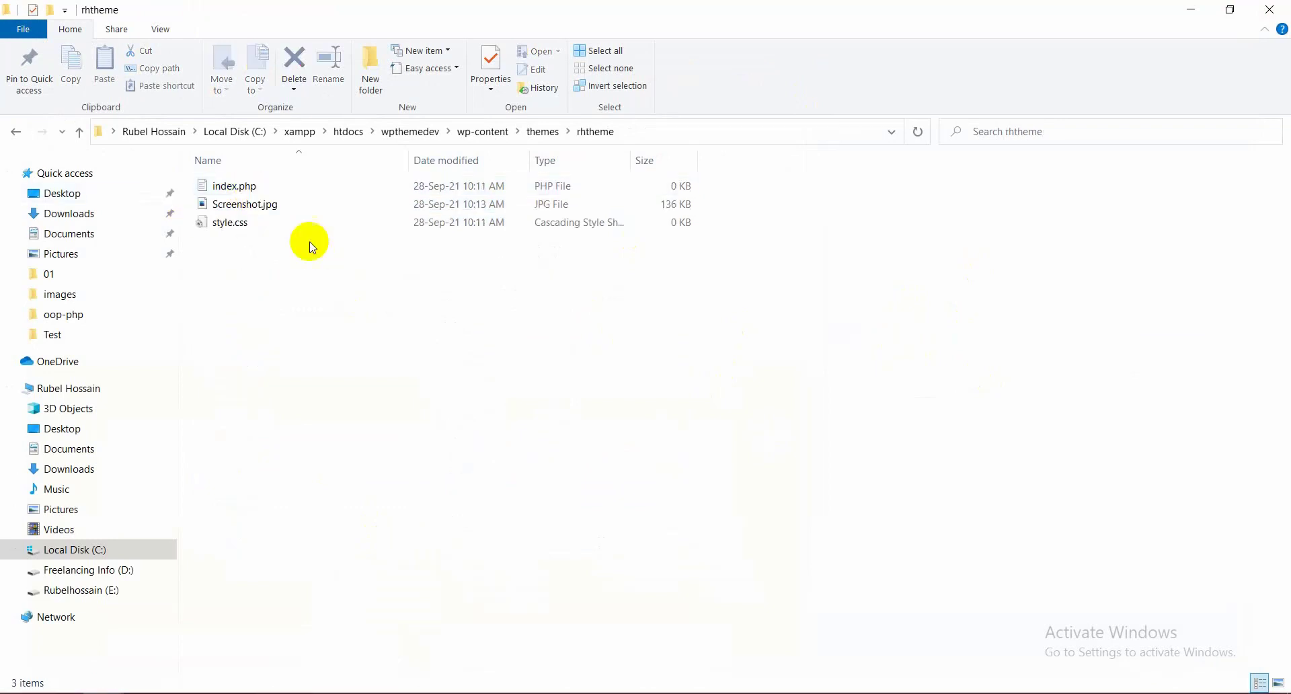
pyautogui.click(292, 203)
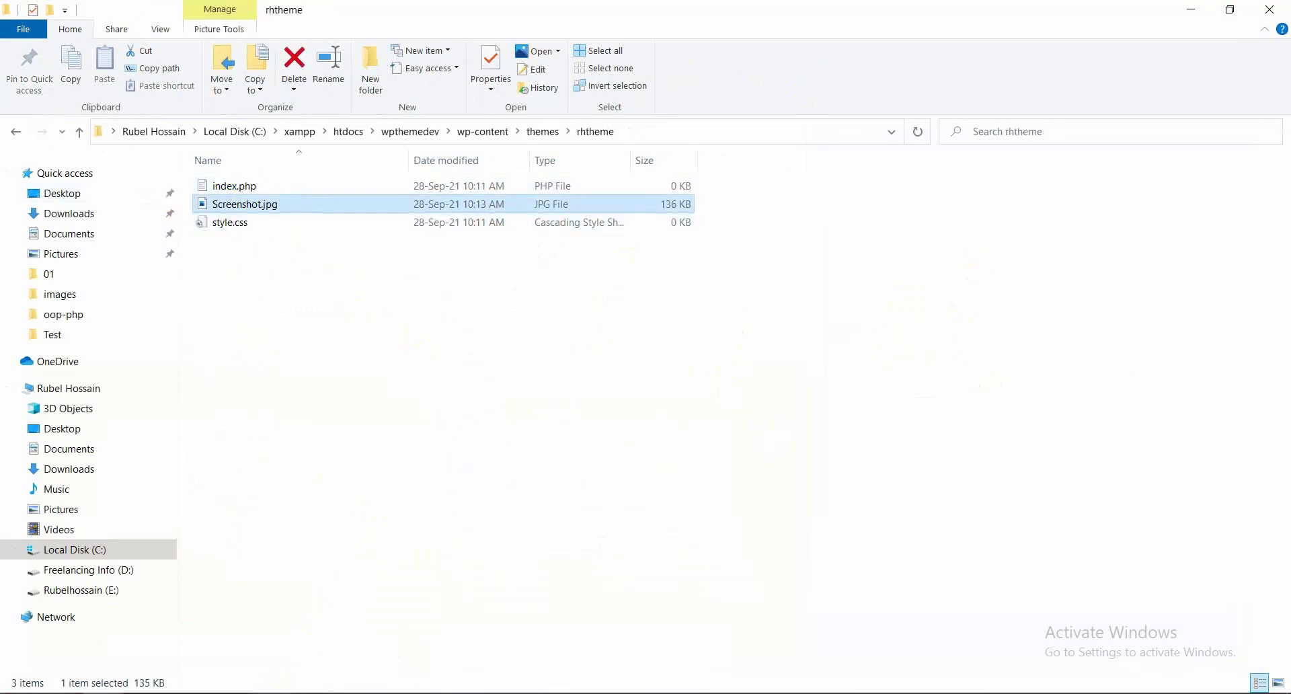
# Reload the WordPress Themes page so rhtheme shows the template screenshot thumbnail
pyautogui.click(280, 691)
pyautogui.rightClick(798, 182)
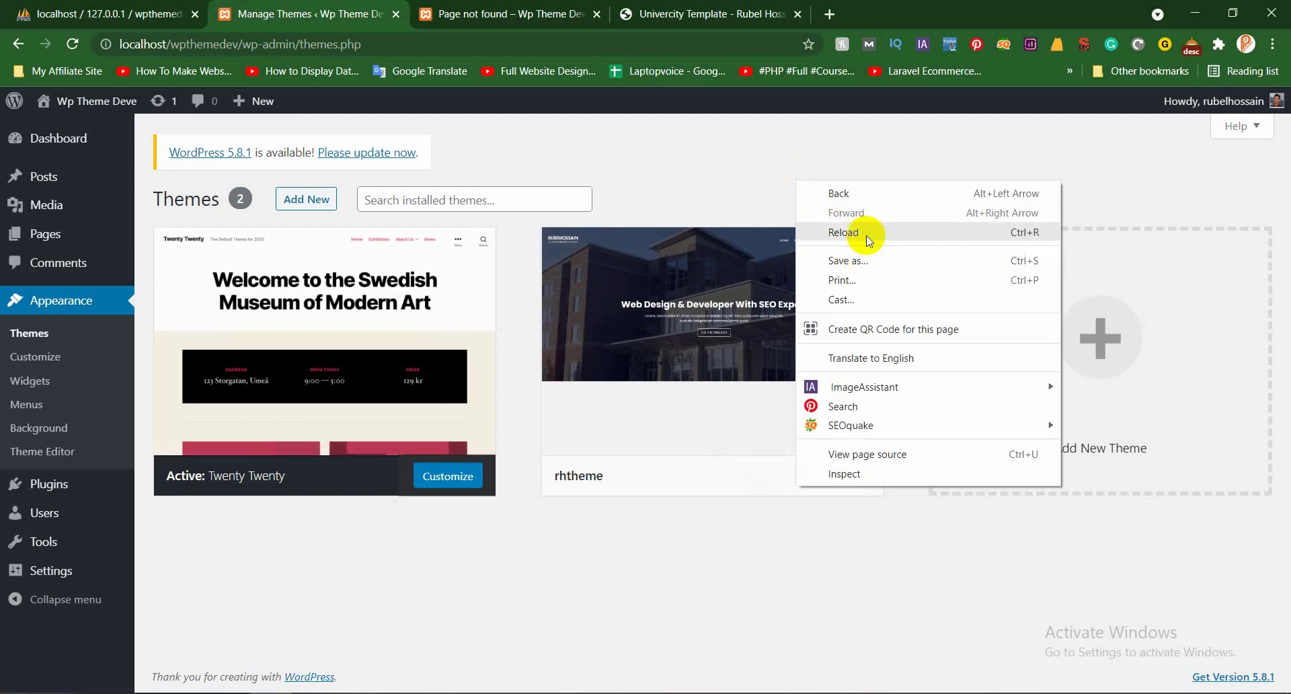
pyautogui.click(861, 232)
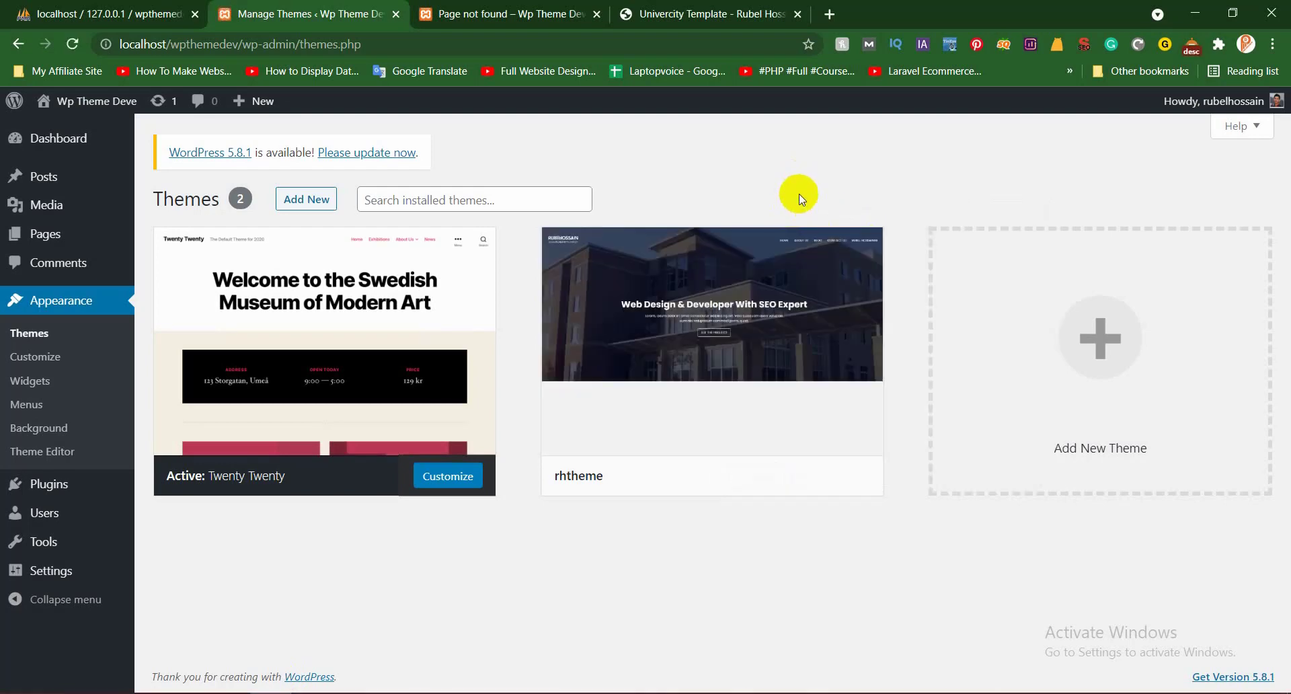